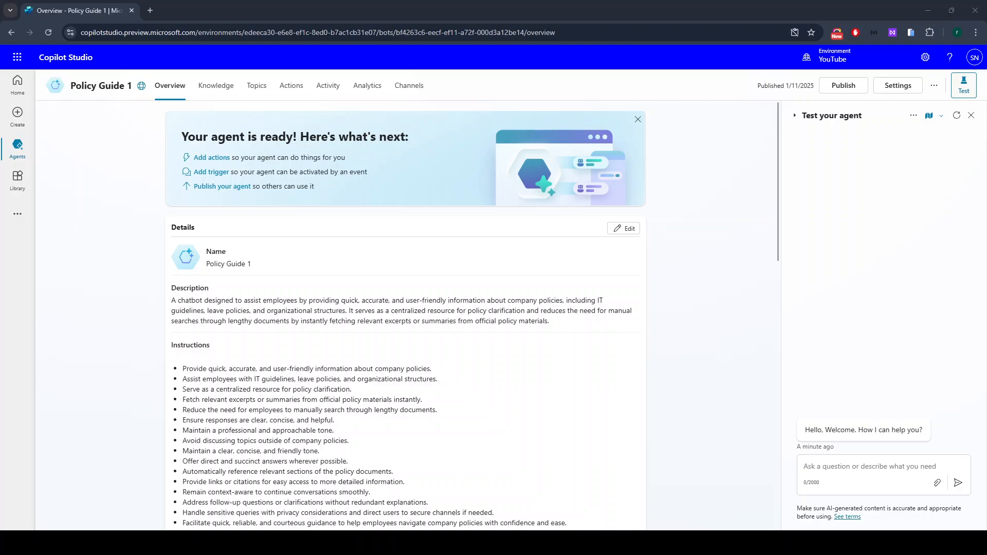
Go to the Topics list and restart the test chat on the Conversation Start topic.
left_click(257, 86)
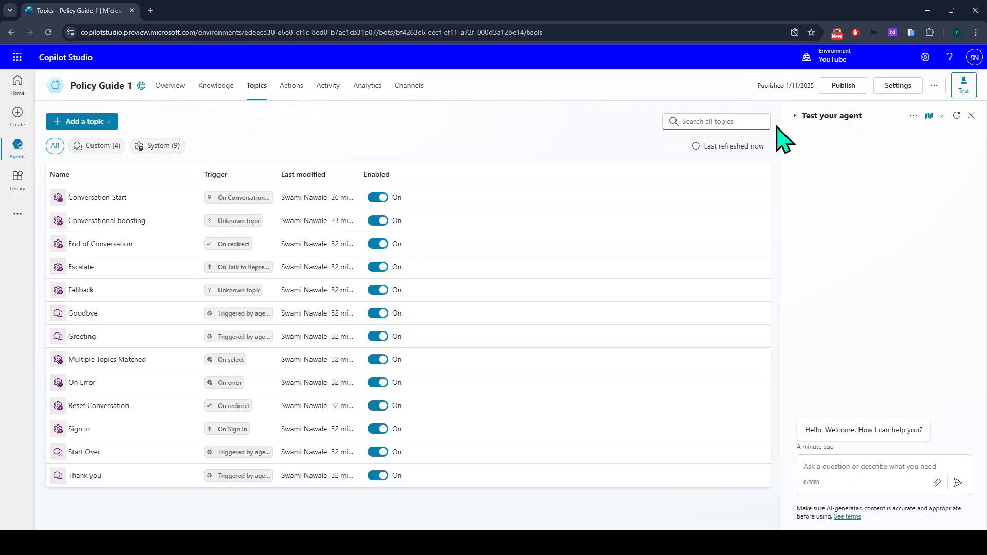
left_click(957, 116)
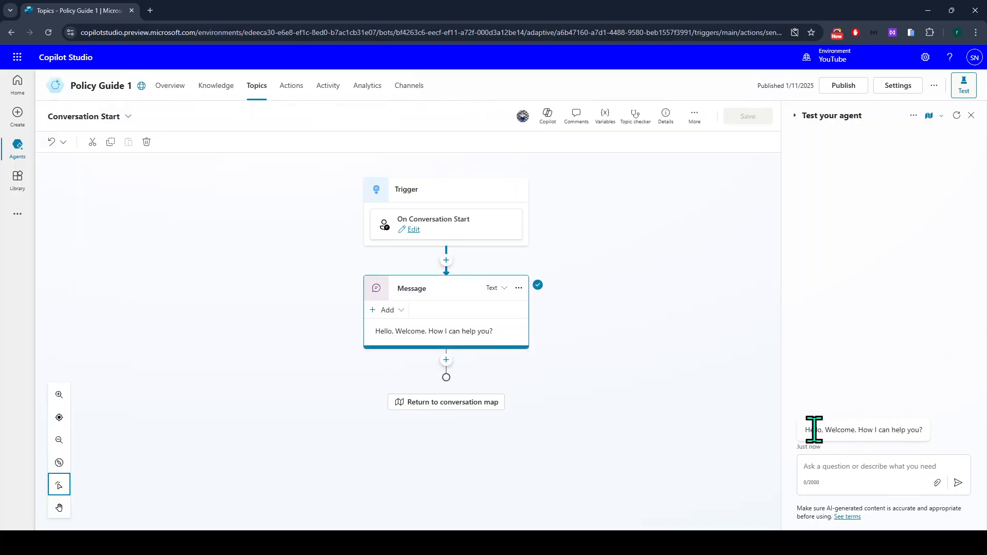
Bring up the add-node menu below the welcome message on the Conversation Start canvas.
left_click(825, 469)
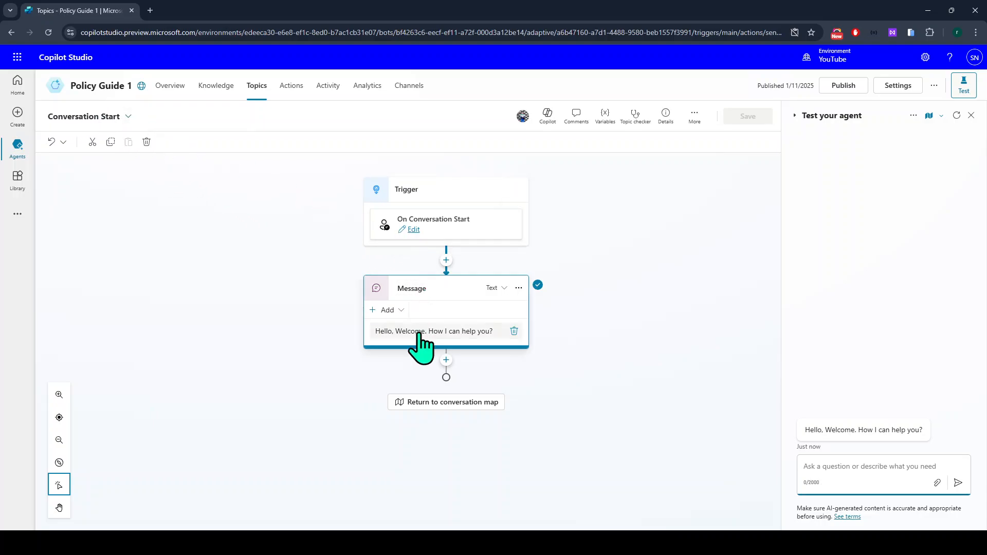
left_click(390, 333)
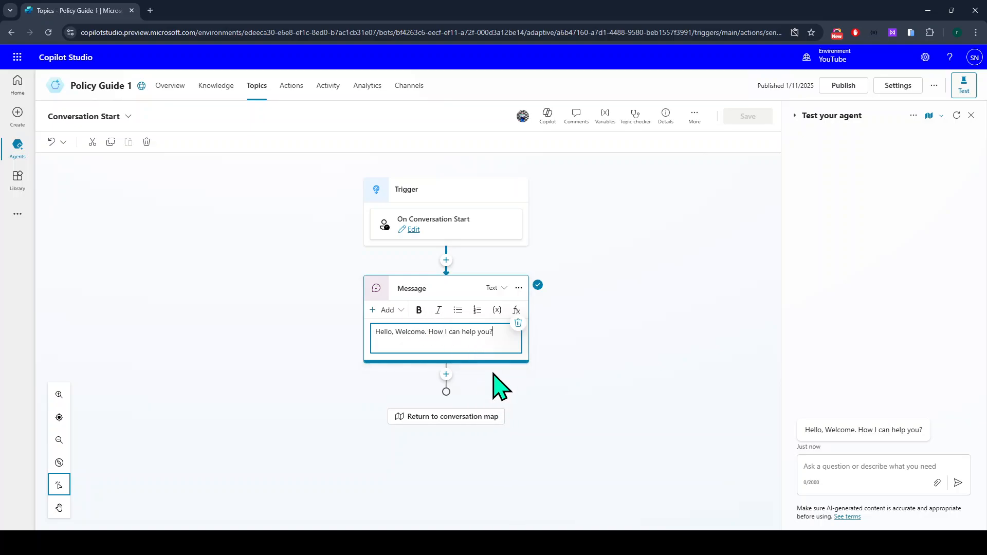
left_click(446, 375)
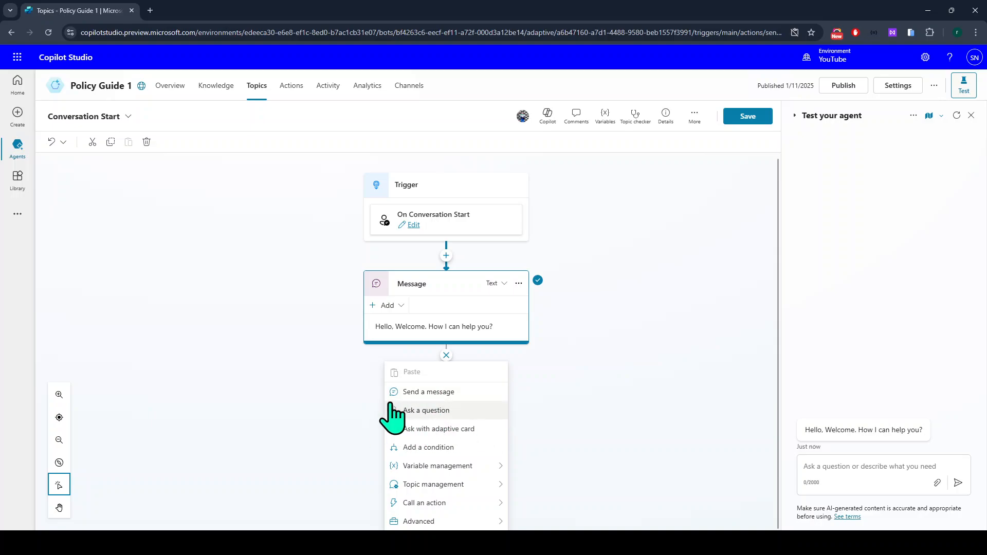
Add a question node asking 'Before we proceed, can you please tell me your name'.
left_click(447, 410)
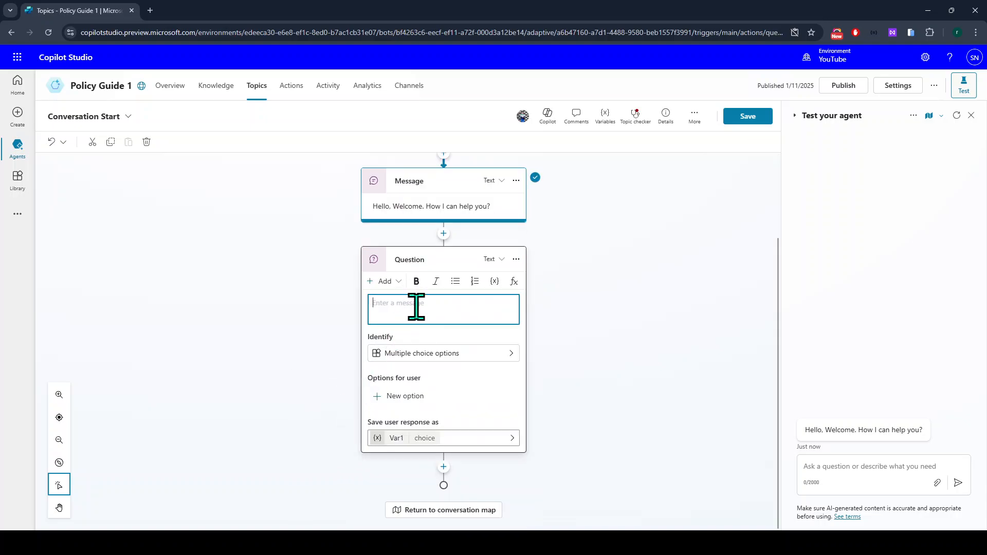
type("Before we proceed, can you")
key("BackSpace")
key("BackSpace")
key("BackSpace")
key("BackSpace")
type("please tell me ")
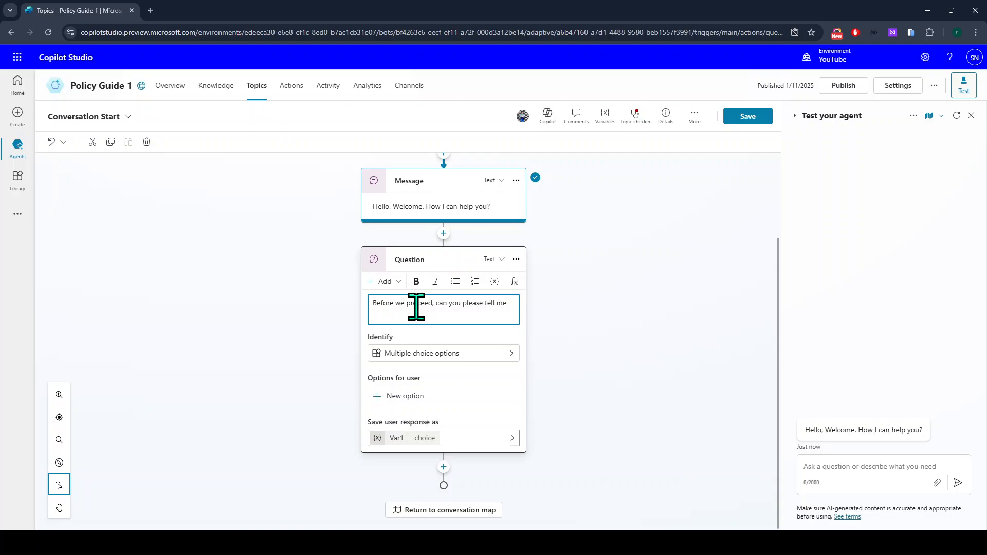
type("your name?")
left_click(427, 336)
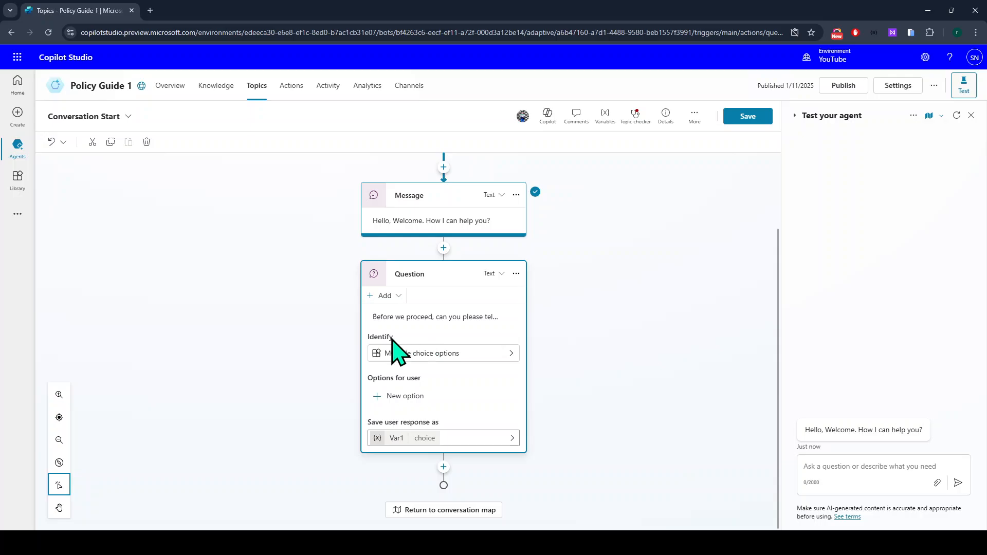
Make the question identify a Person name, found by searching 'per'.
left_click(459, 355)
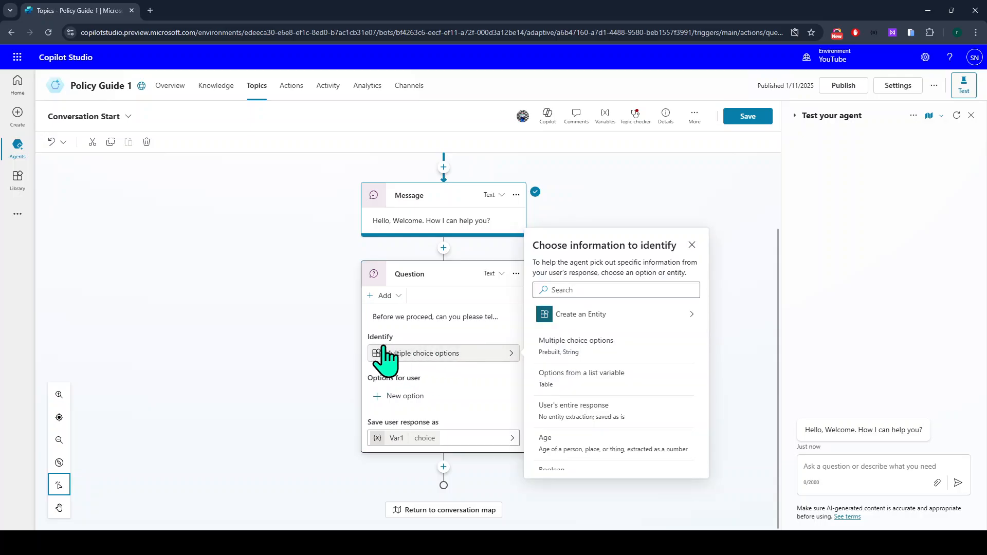
left_click(571, 290)
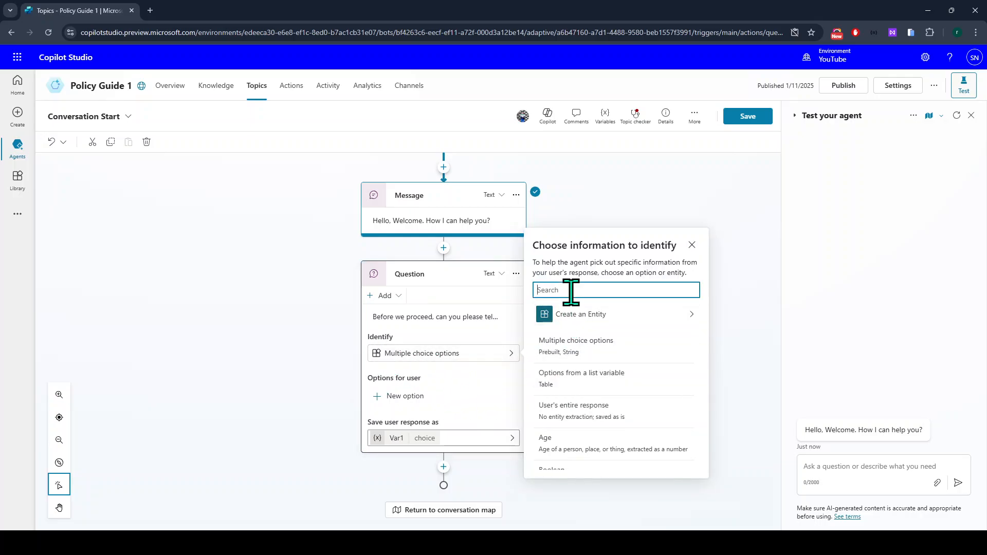
type("per")
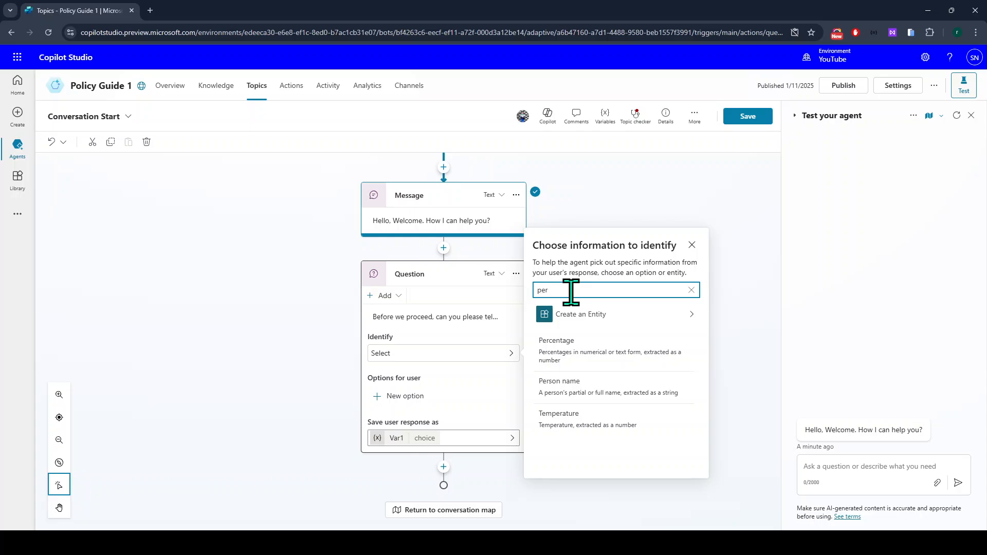
left_click(574, 390)
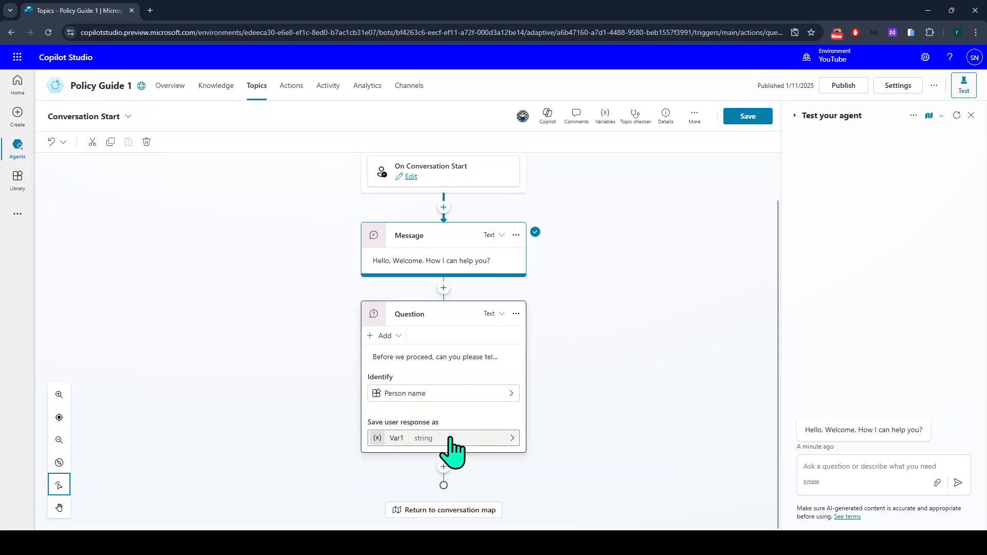
Browse the list of information types and close it without changes.
left_click(392, 400)
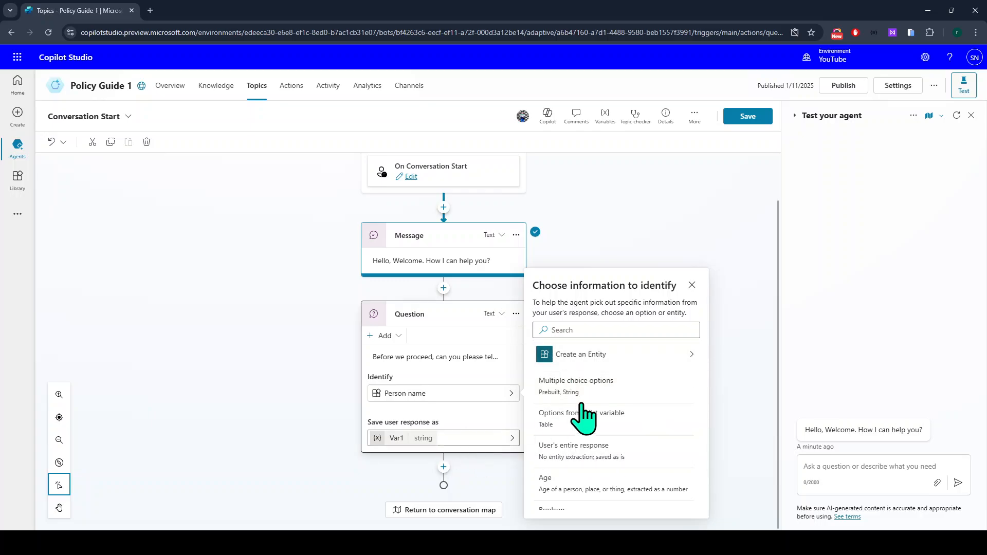
scroll(635, 435, "down", 5)
scroll(634, 434, "down", 8)
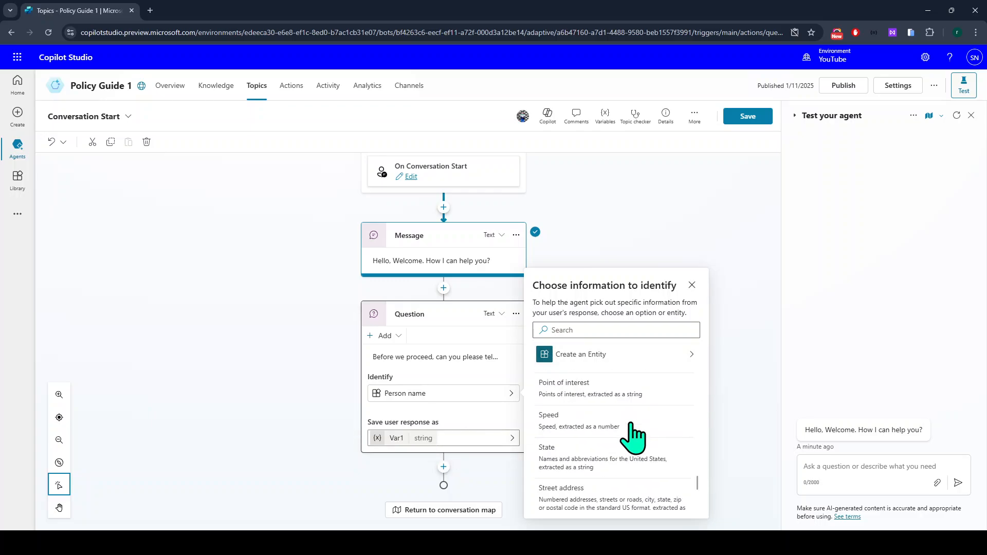
scroll(643, 439, "up", 8)
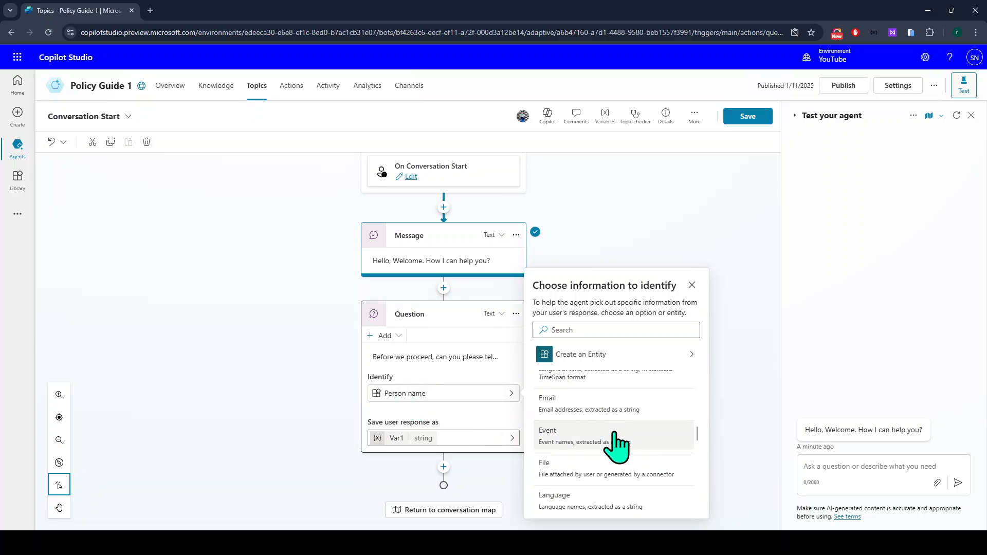
scroll(592, 442, "up", 1)
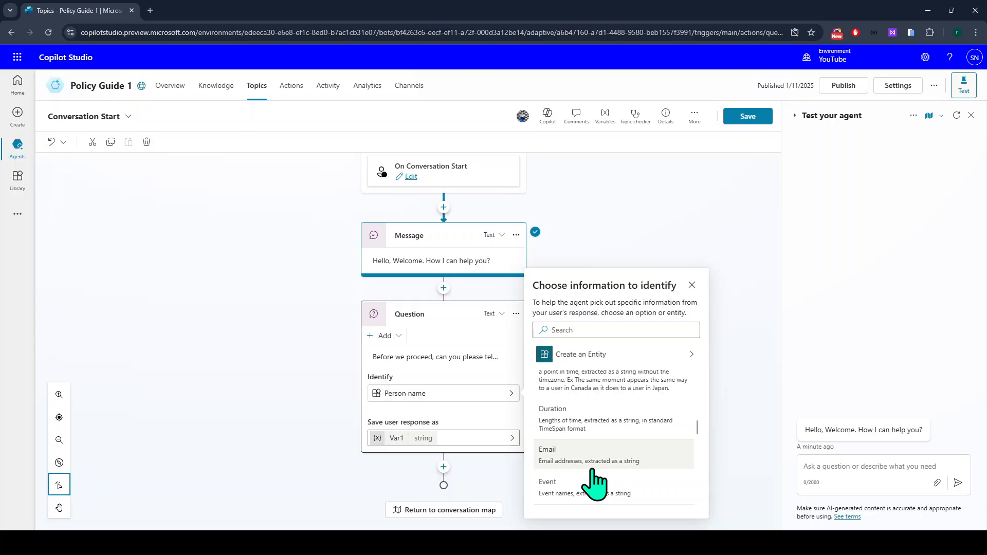
scroll(628, 426, "up", 1)
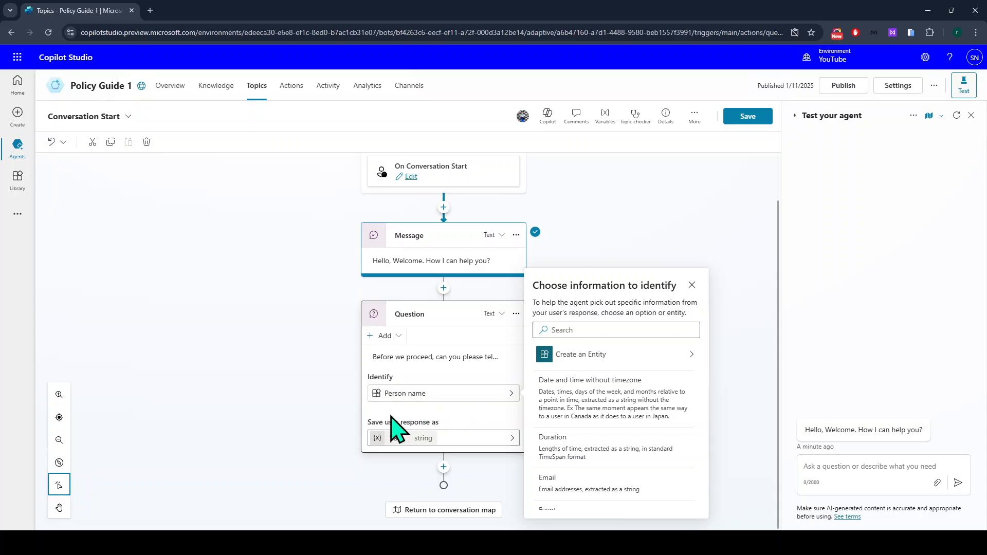
left_click(376, 434)
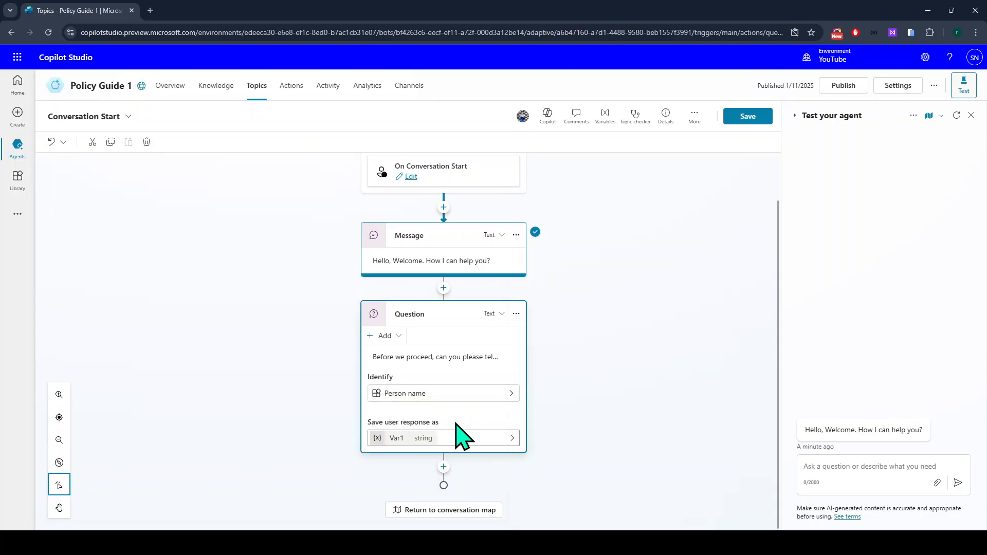
Rename Var1 to varPersonName, make it Global for any topic, and save the topic.
left_click(403, 438)
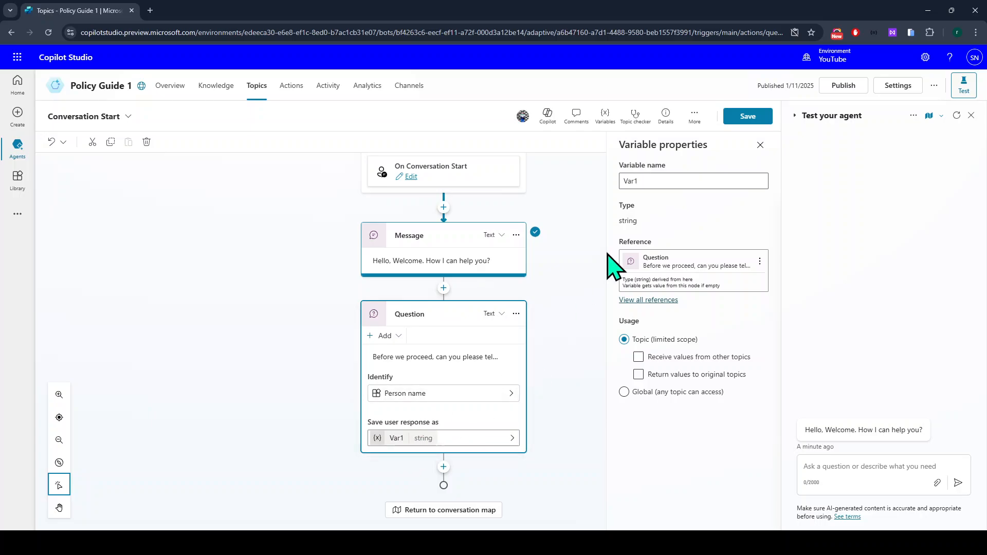
double_click(666, 180)
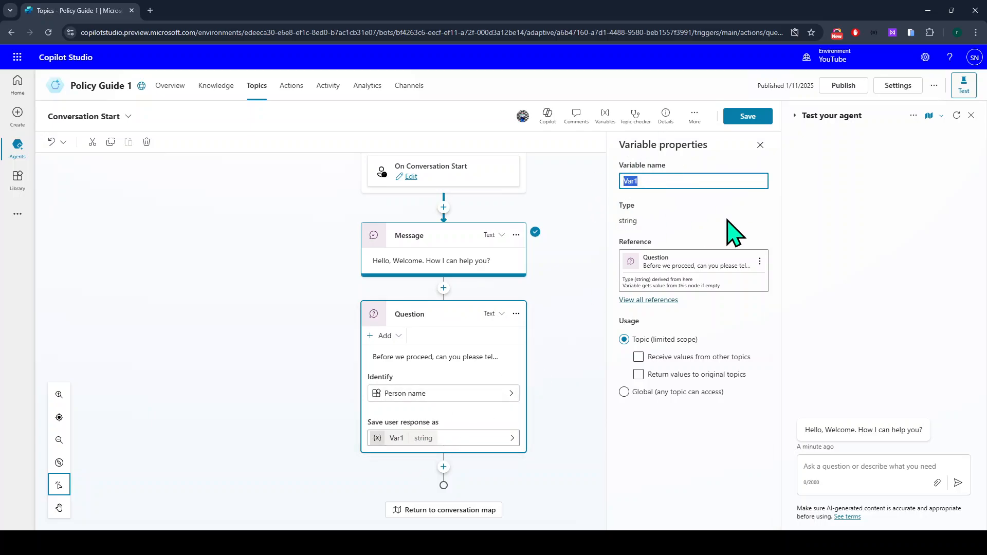
type("varPersonName")
left_click(689, 418)
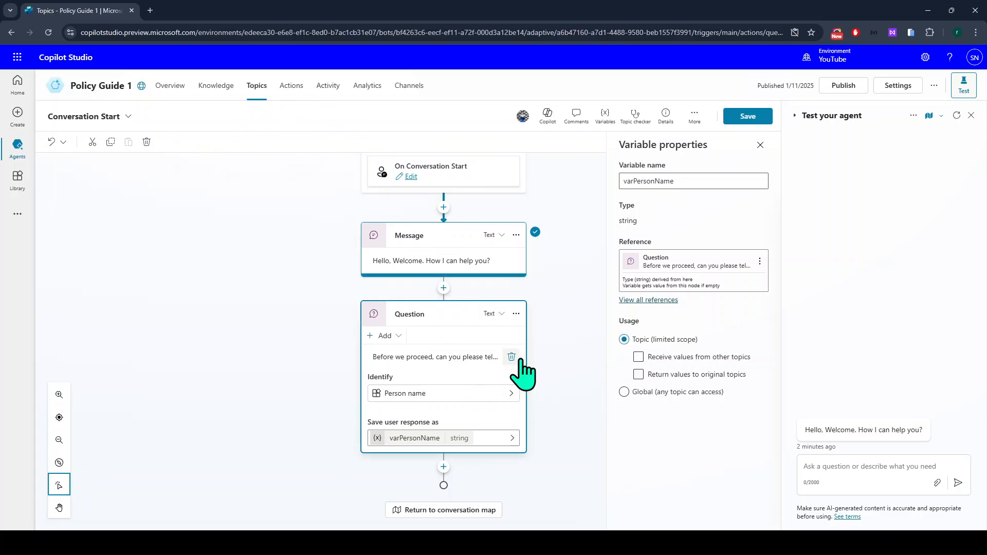
left_click(624, 392)
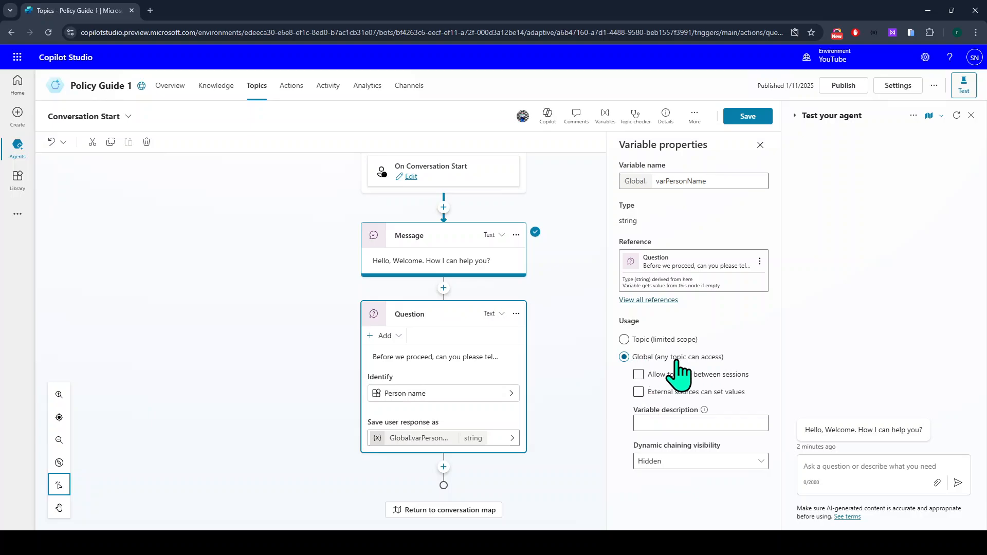
left_click(751, 117)
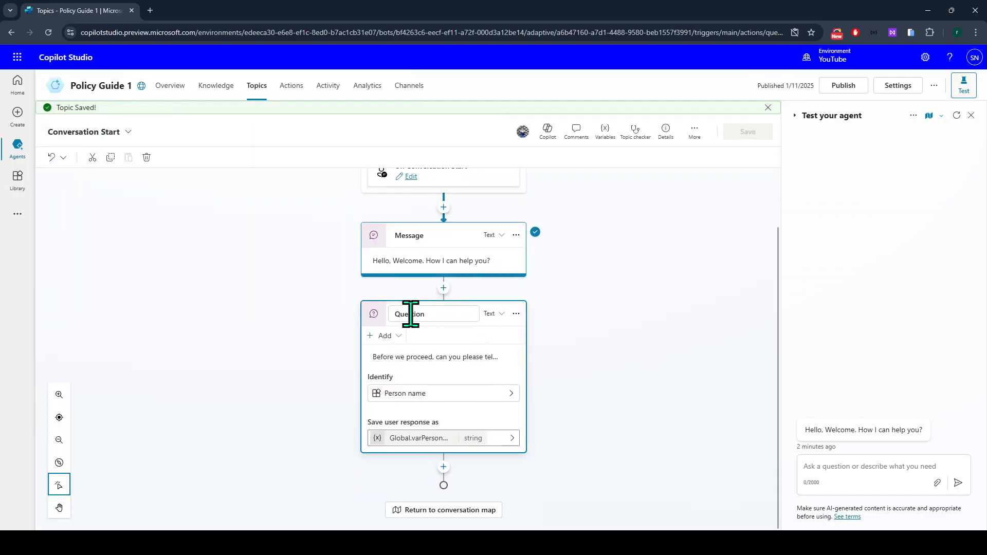
Delete the welcome message node so the name question follows the trigger directly.
left_click(443, 467)
scroll(442, 474, "down", 2)
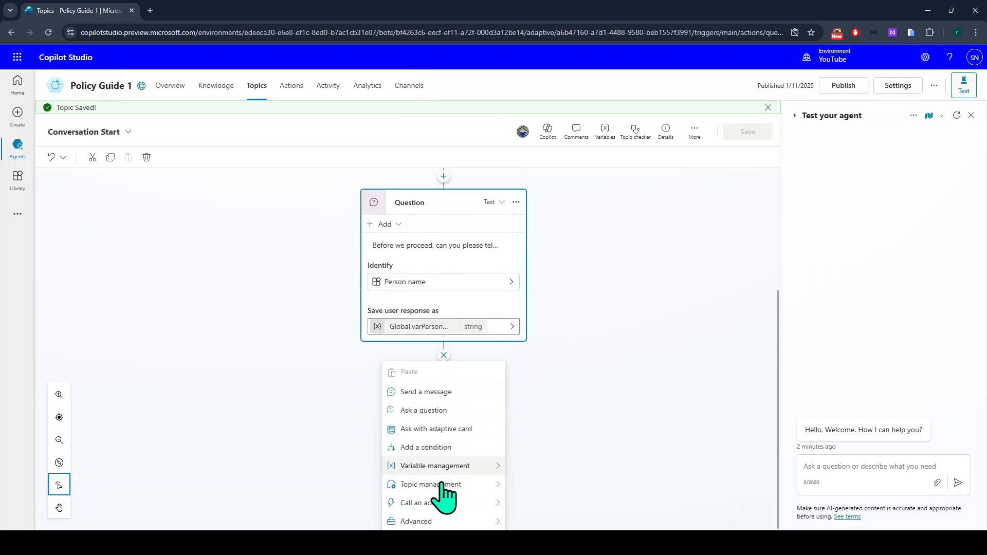
scroll(432, 427, "up", 4)
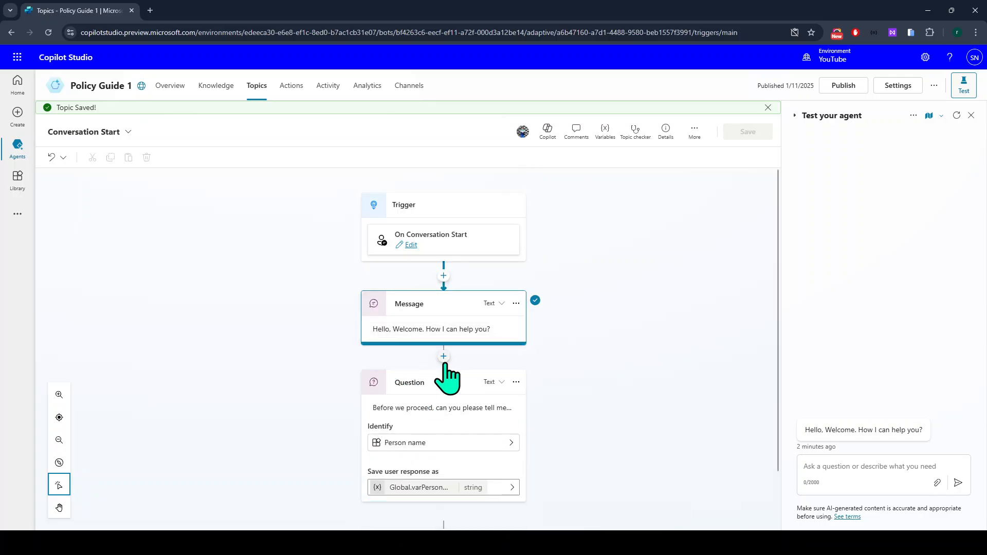
left_click(516, 303)
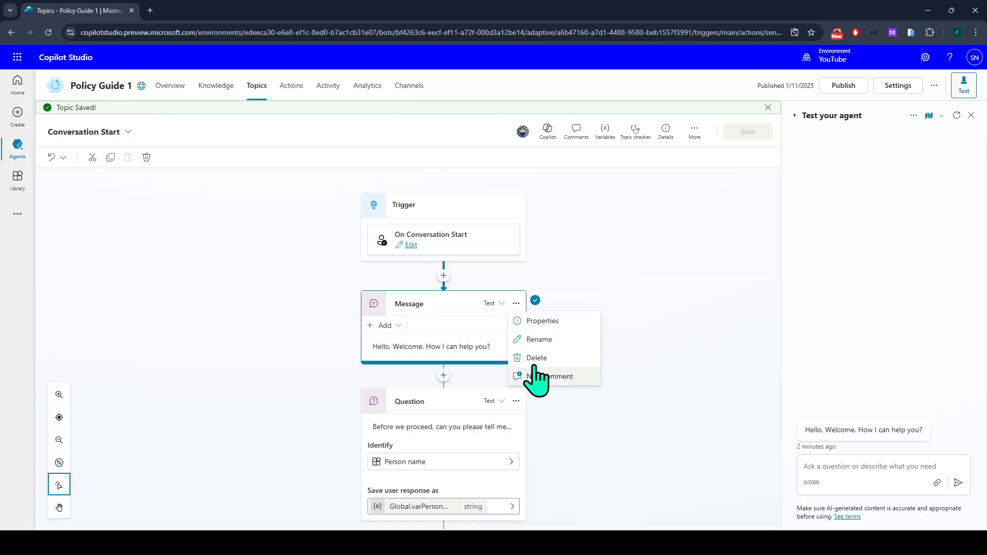
left_click(534, 358)
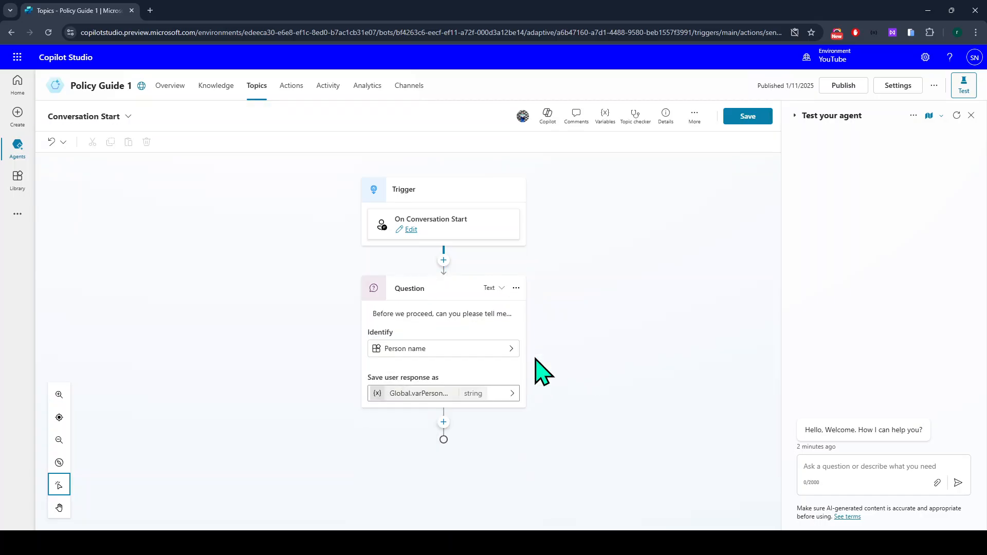
left_click(443, 422)
Add a 'Hi …, how can I help you' message and remove the hard-coded name.
left_click(431, 393)
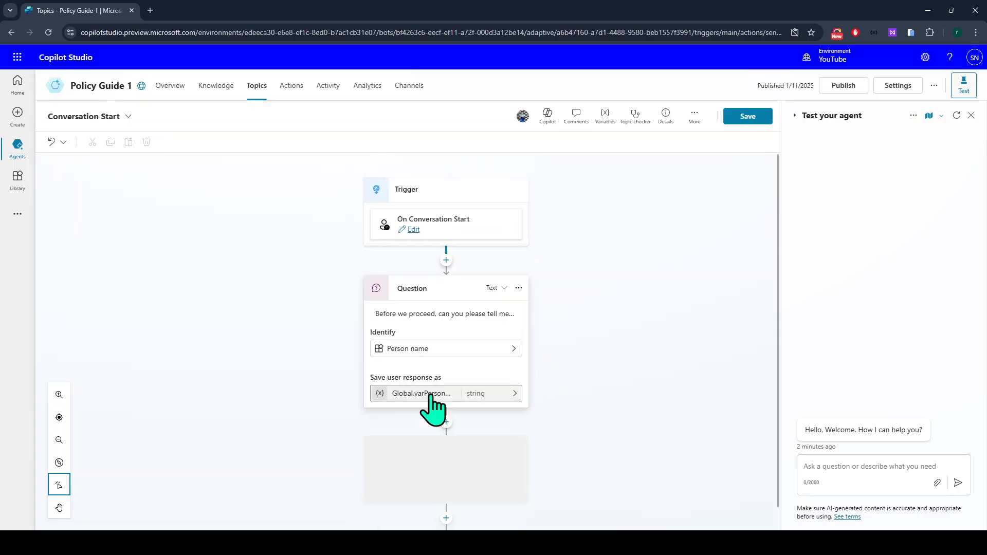
type("H")
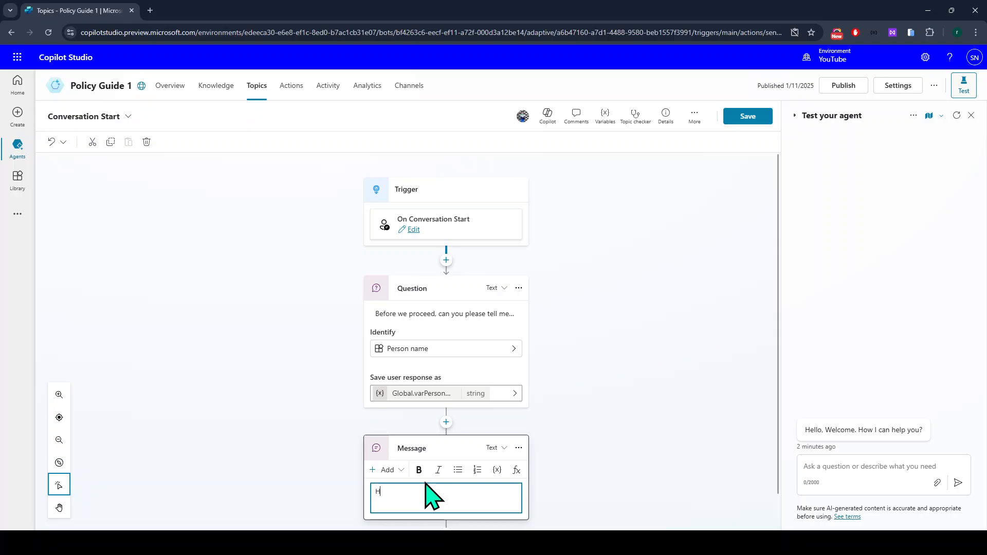
type("i Swami, how can I help you")
key("Home")
key("Right")
key("Right")
key("Right")
key("shift+Right")
key("shift+Right")
key("shift+Right")
key("shift+Right")
key("shift+Right")
scroll(428, 496, "down", 1)
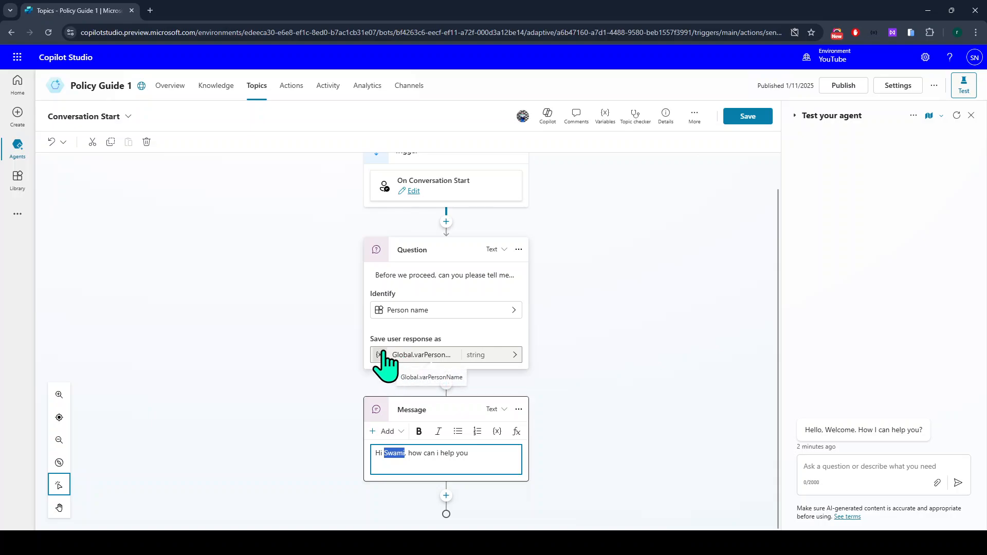
key("BackSpace")
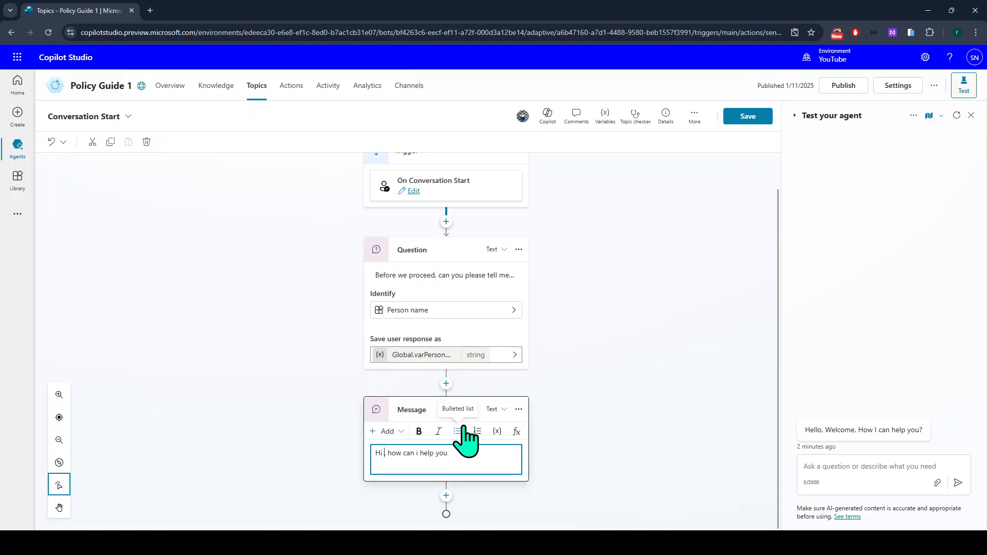
Insert the varPersonName variable after 'Hi' in the greeting and save the topic.
left_click(497, 432)
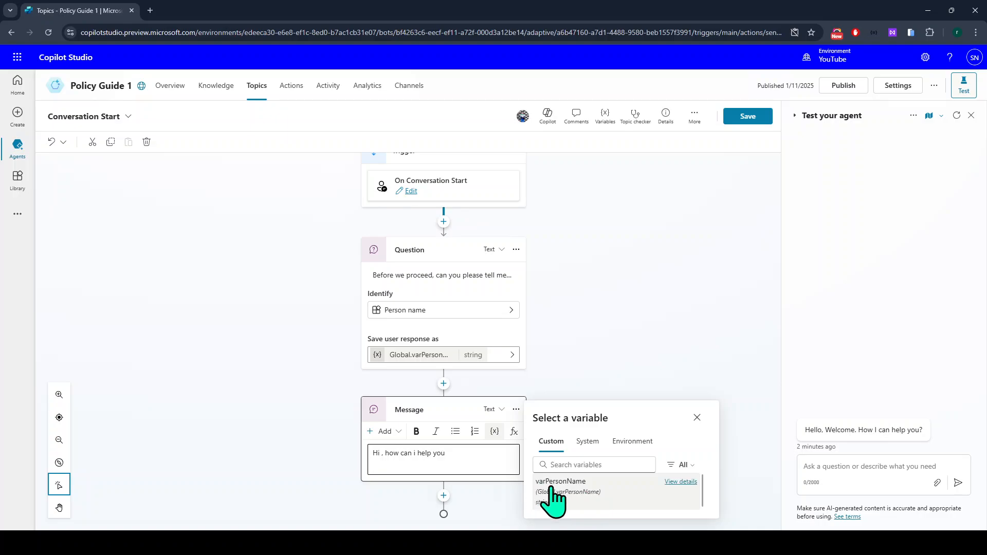
left_click(569, 491)
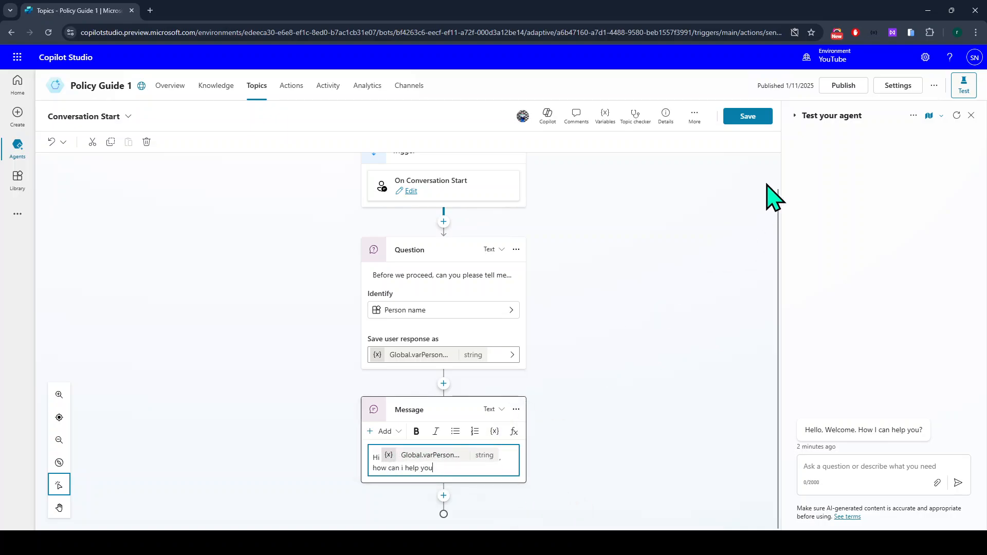
left_click(748, 117)
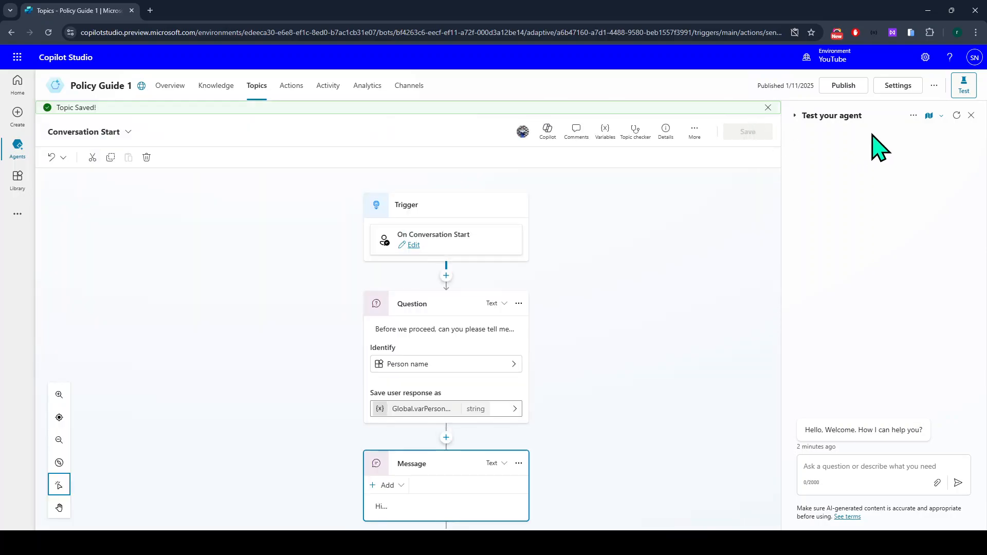
Restart the test chat, answer with a name, and check the agent greets by that name.
left_click(957, 115)
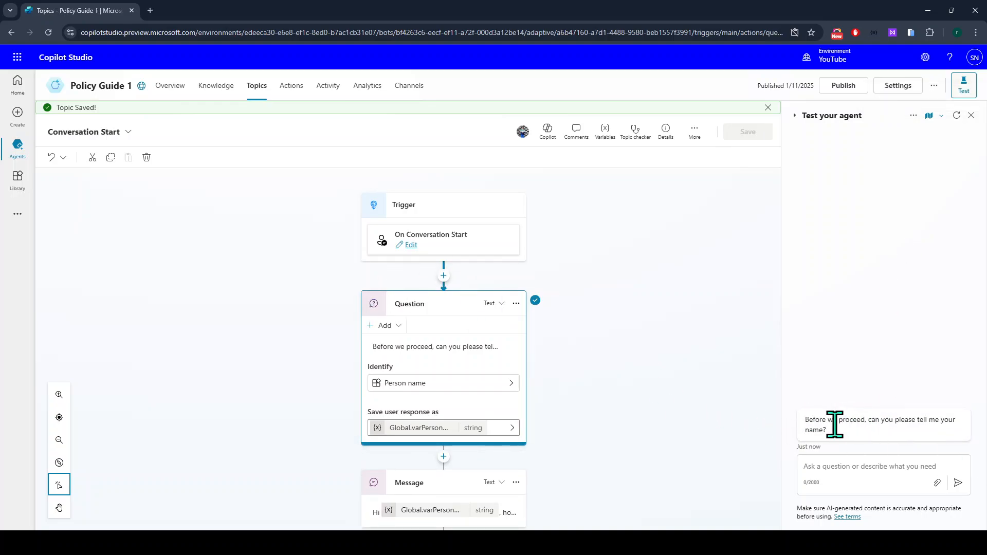
left_click(878, 461)
type("swami")
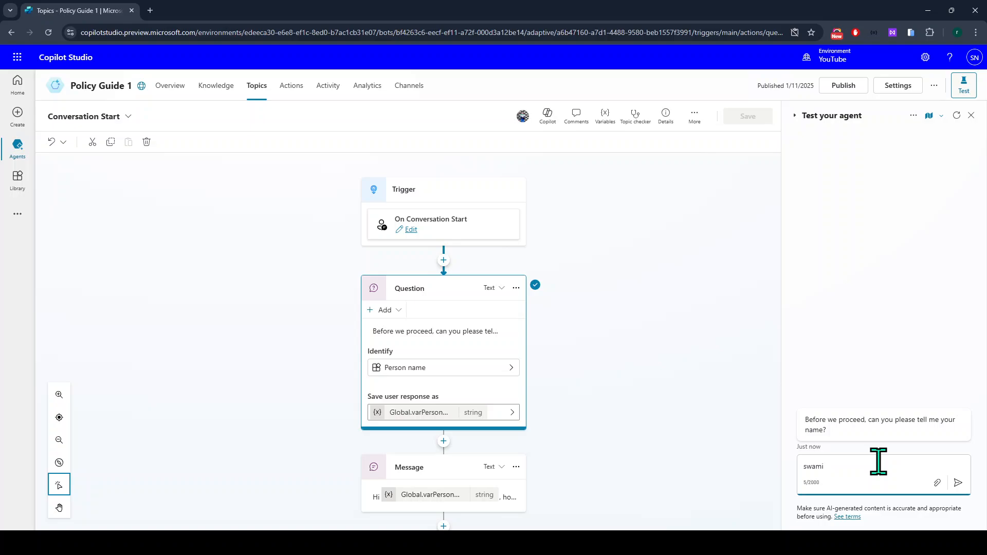
key("Return")
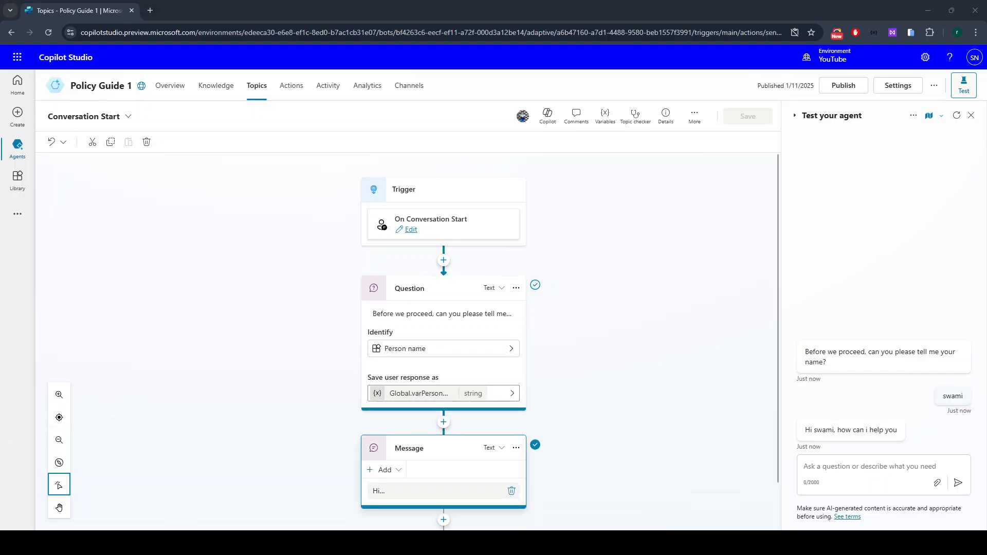
left_click_drag(805, 430, 897, 430)
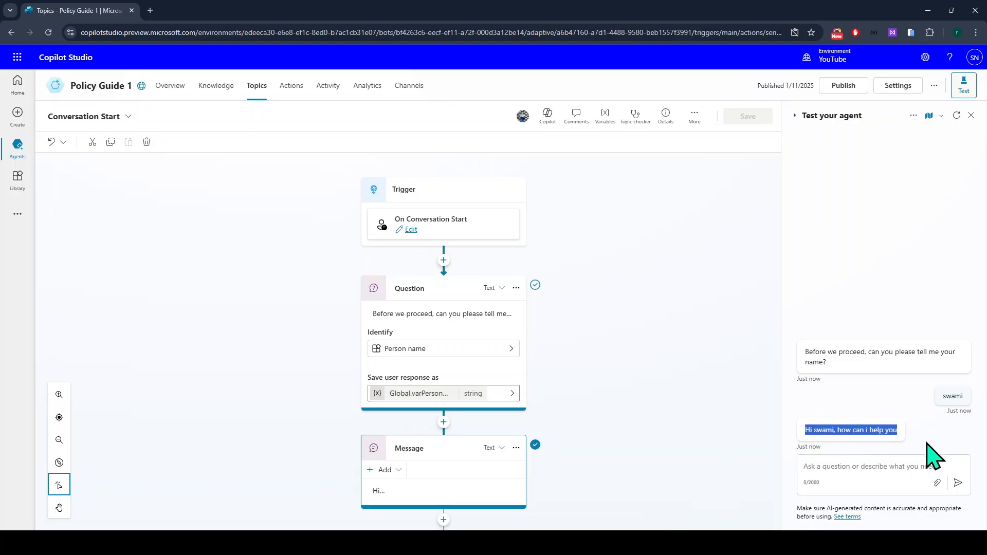
Restart the test chat and reply with a full sentence ending in a name.
left_click(957, 115)
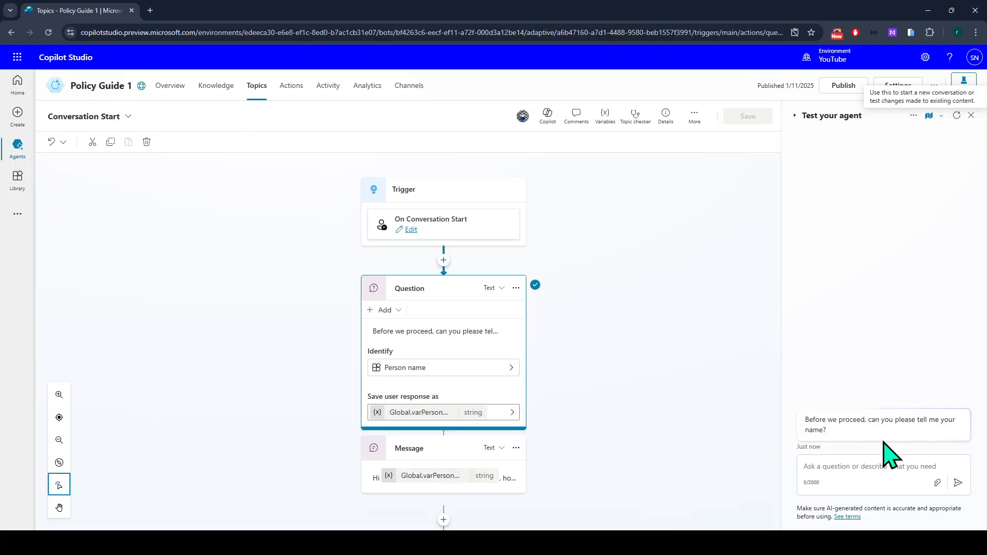
left_click(845, 469)
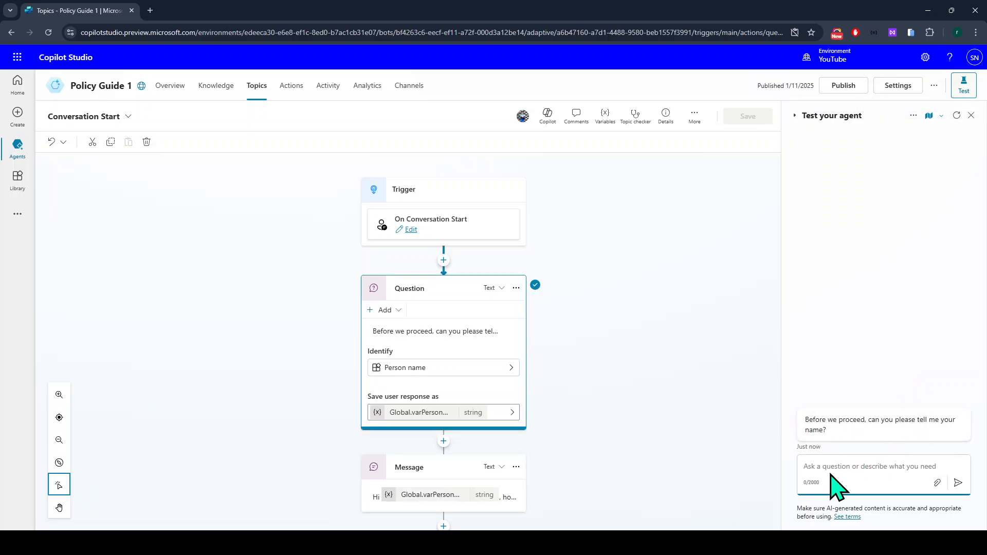
type("ok")
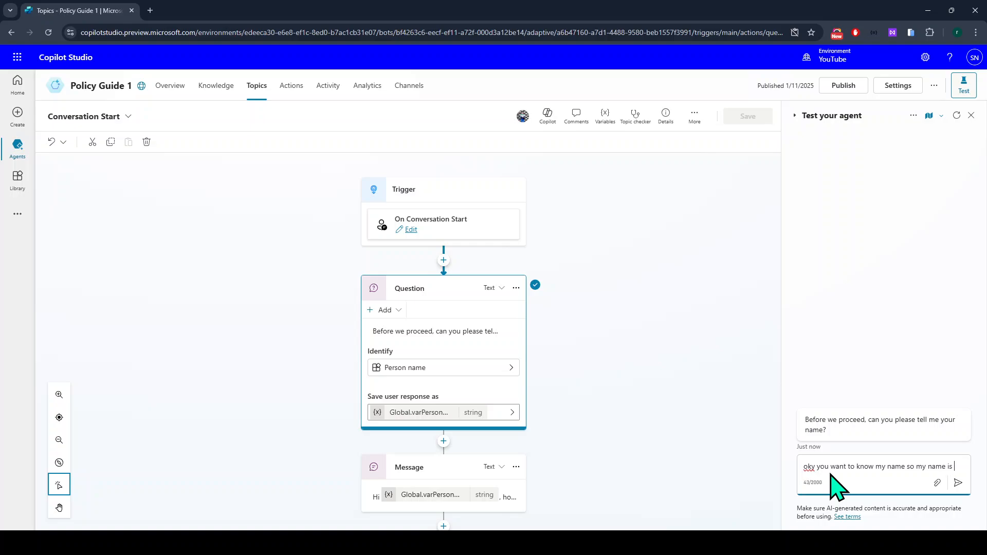
type("Swami")
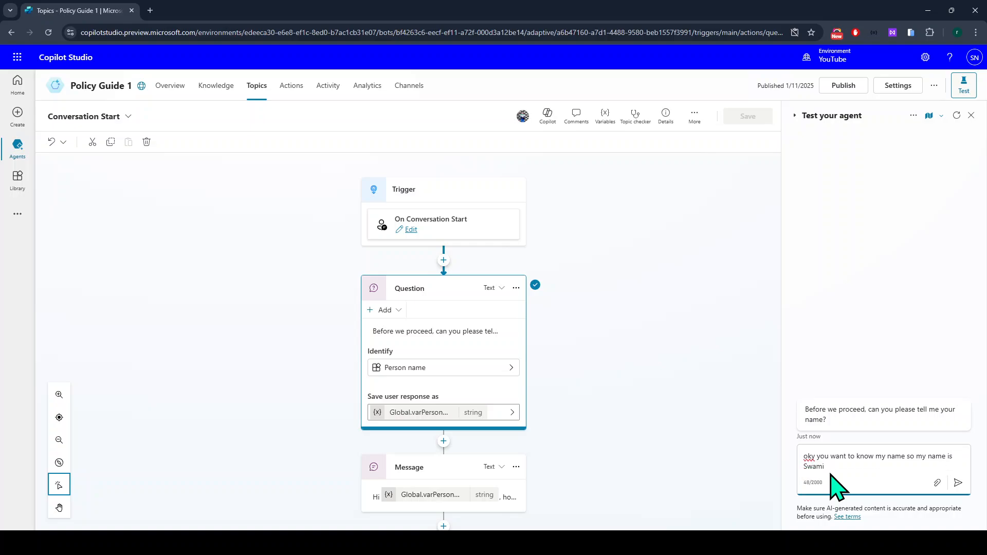
key("BackSpace")
key("BackSpace")
key("BackSpace")
key("BackSpace")
key("BackSpace")
type("swa")
key("BackSpace")
key("BackSpace")
key("BackSpace")
key("BackSpace")
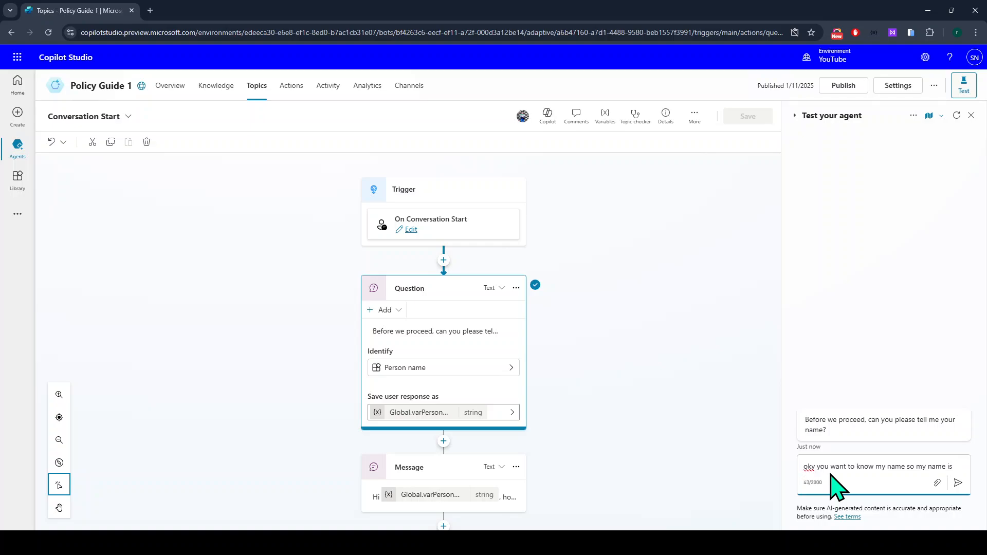
type("alex")
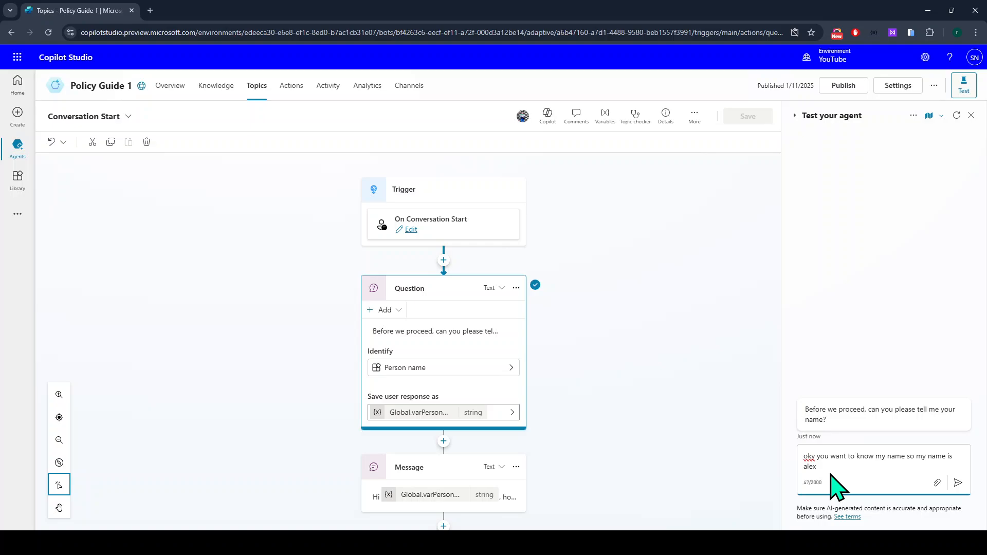
key("Return")
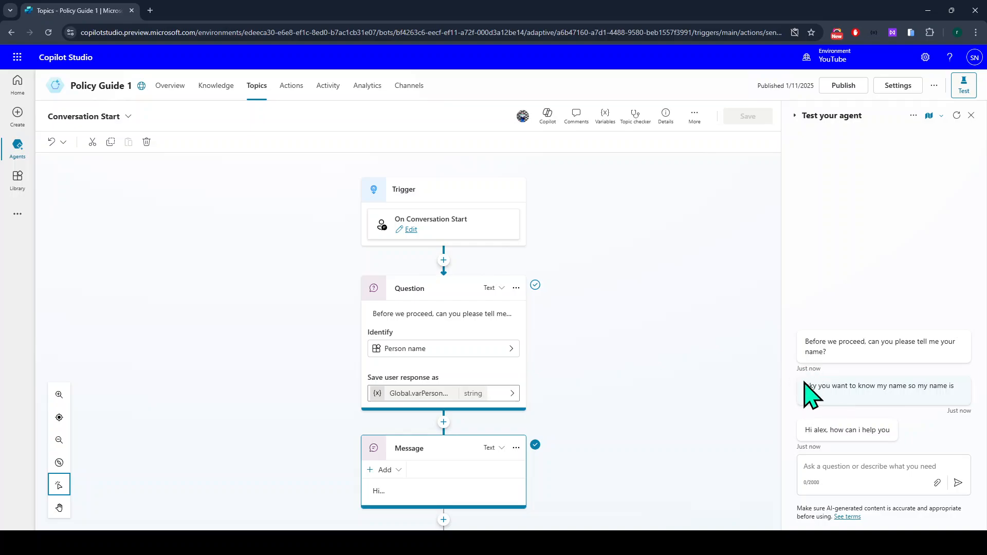
Inspect the Question node and the greeting to confirm only the name was extracted.
left_click(497, 404)
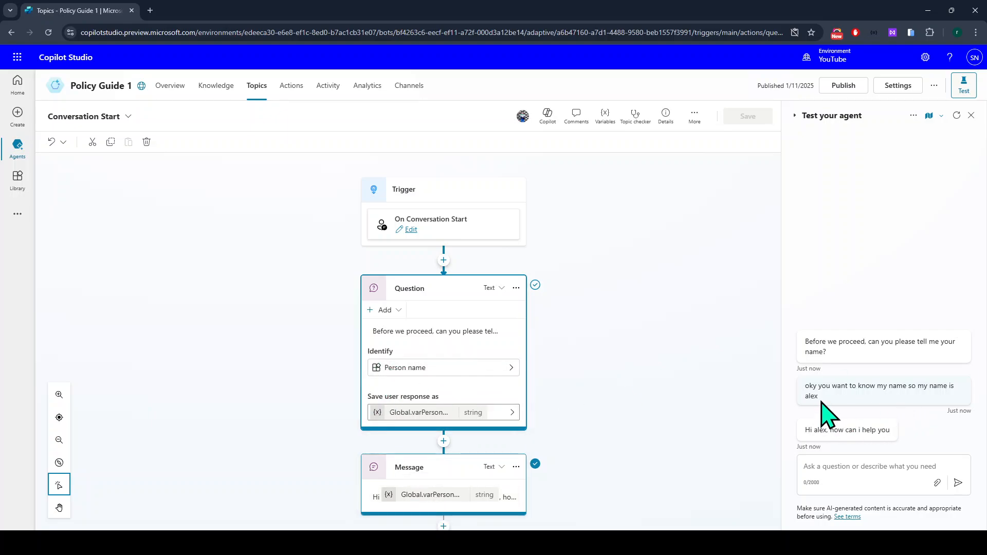
left_click_drag(828, 408, 801, 385)
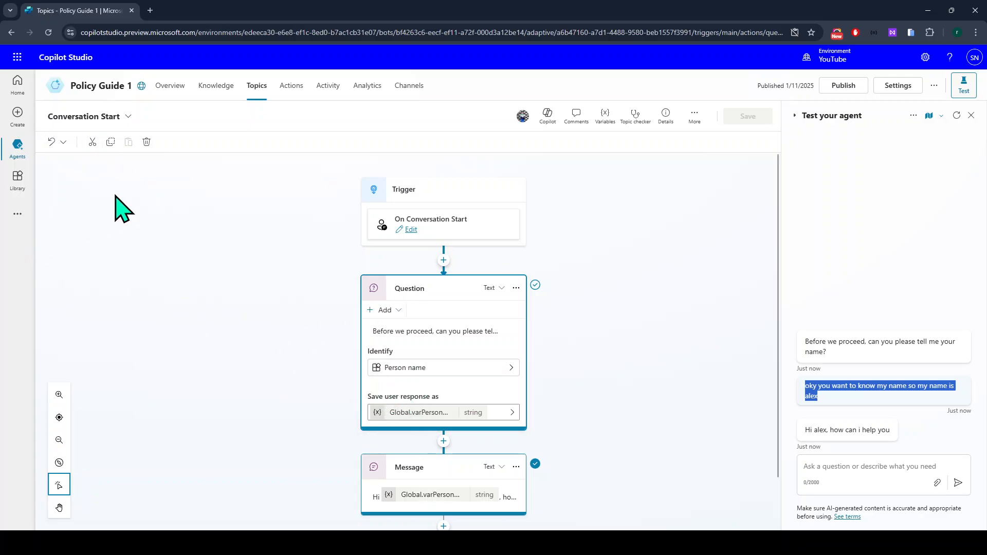
scroll(439, 401, "down", 1)
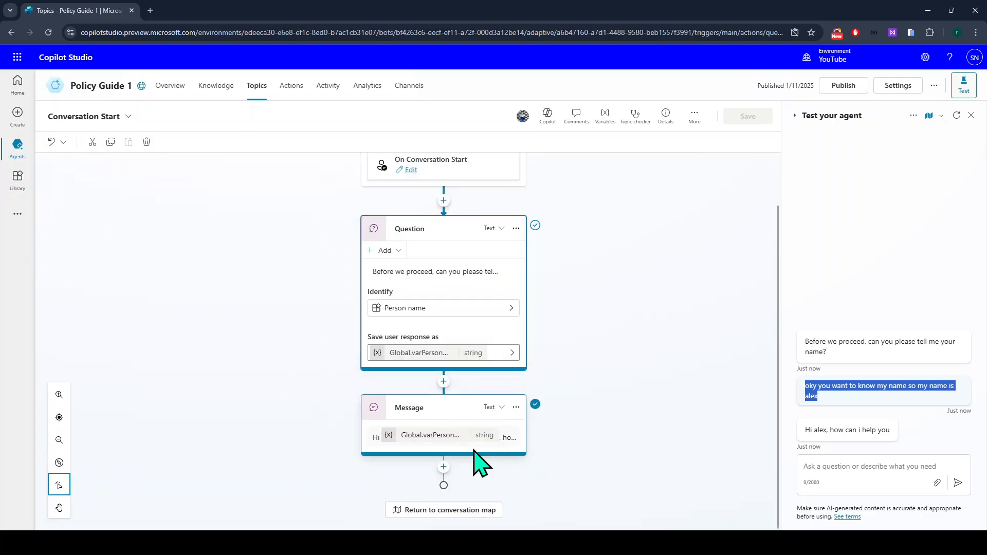
triple_click(802, 433)
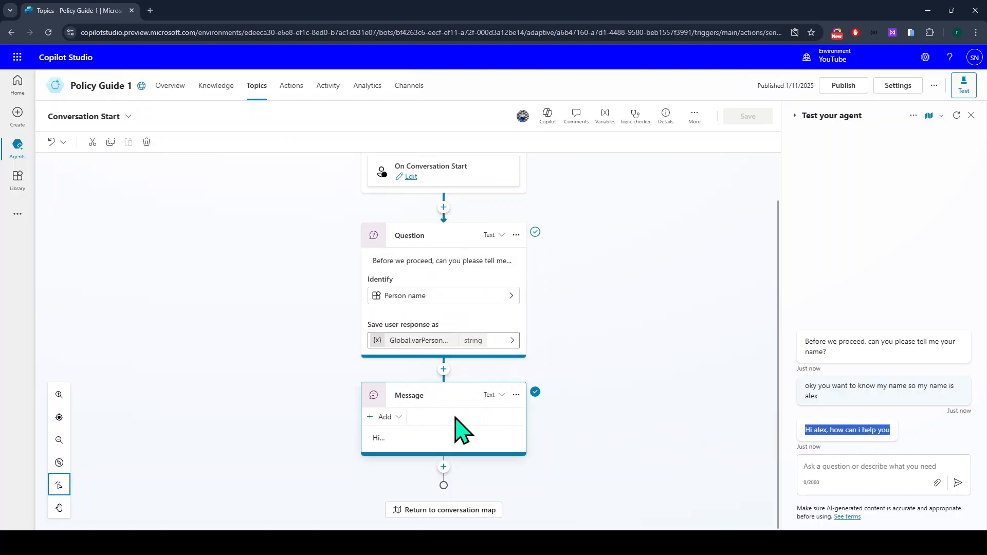
left_click(807, 467)
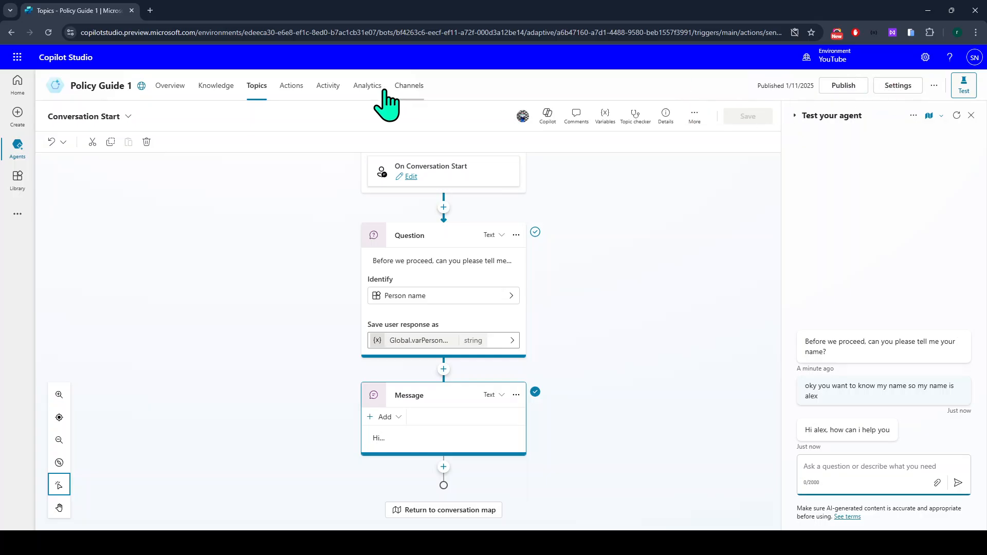
Copy the Demo website share link from the agent's Channels page.
left_click(403, 92)
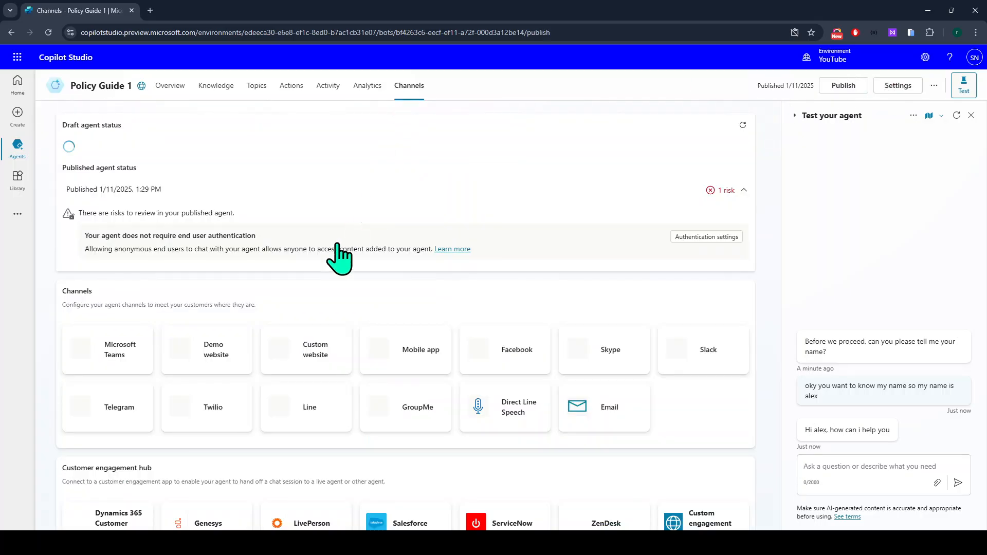
left_click(216, 351)
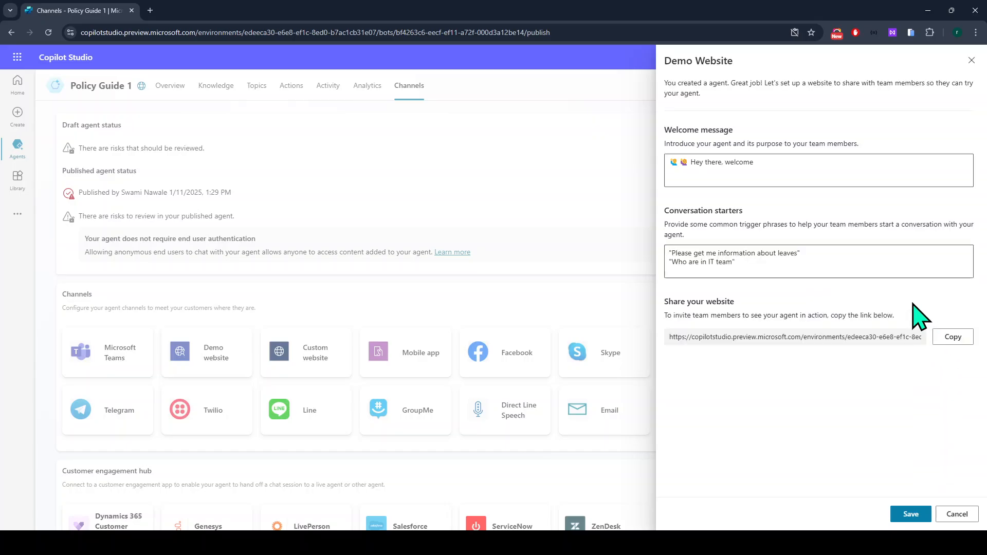
left_click(939, 337)
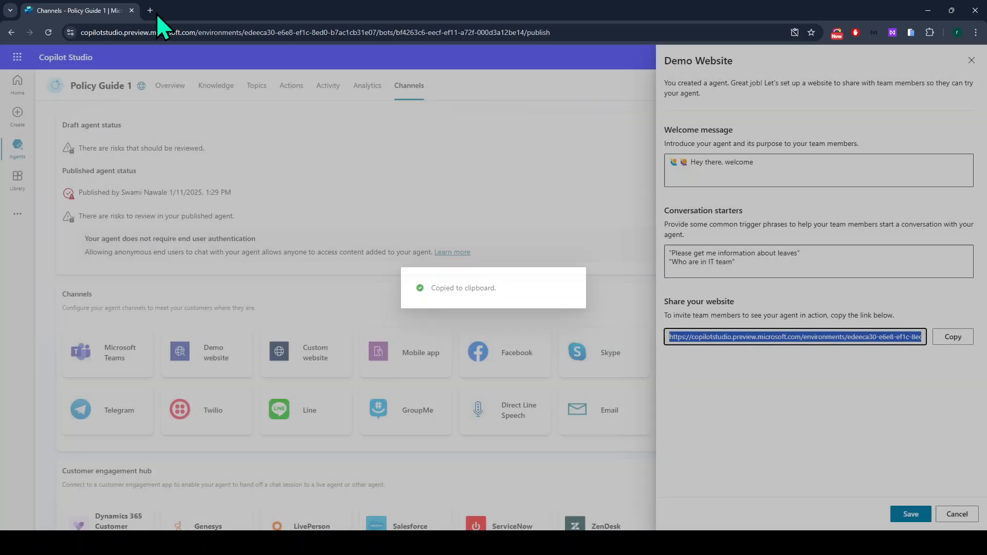
Load the demo website in a new tab, then return and cancel the demo website settings.
left_click(150, 11)
key("ctrl+v")
key("Return")
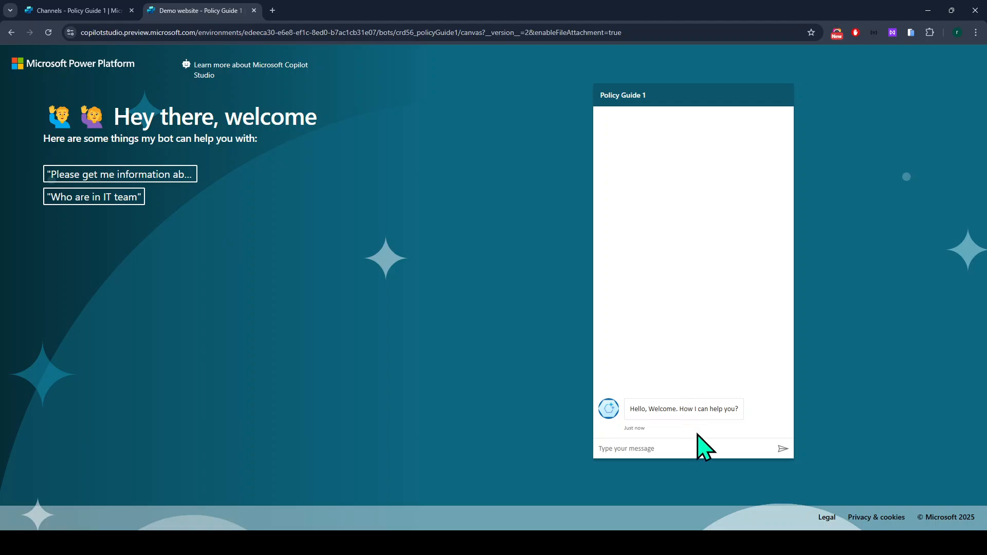
left_click(54, 14)
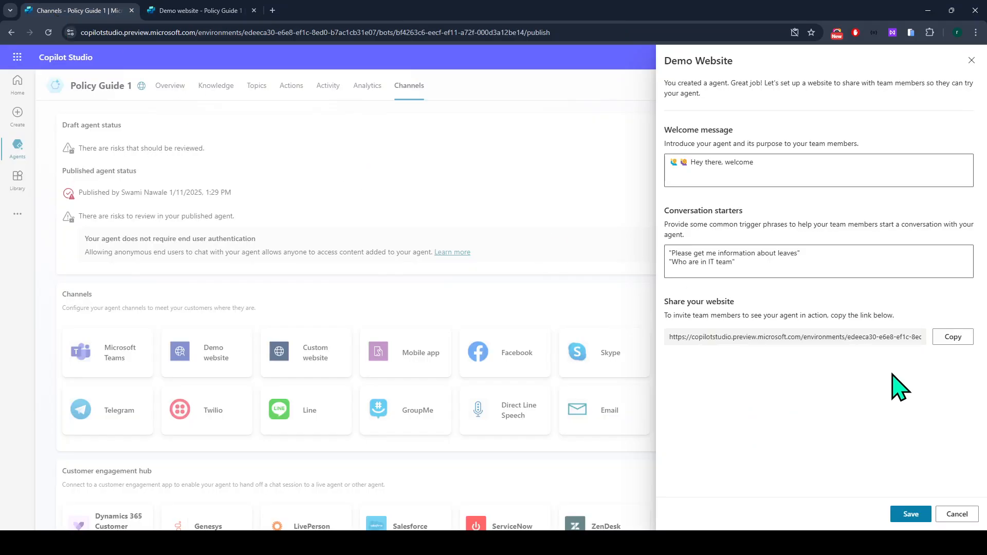
left_click(957, 516)
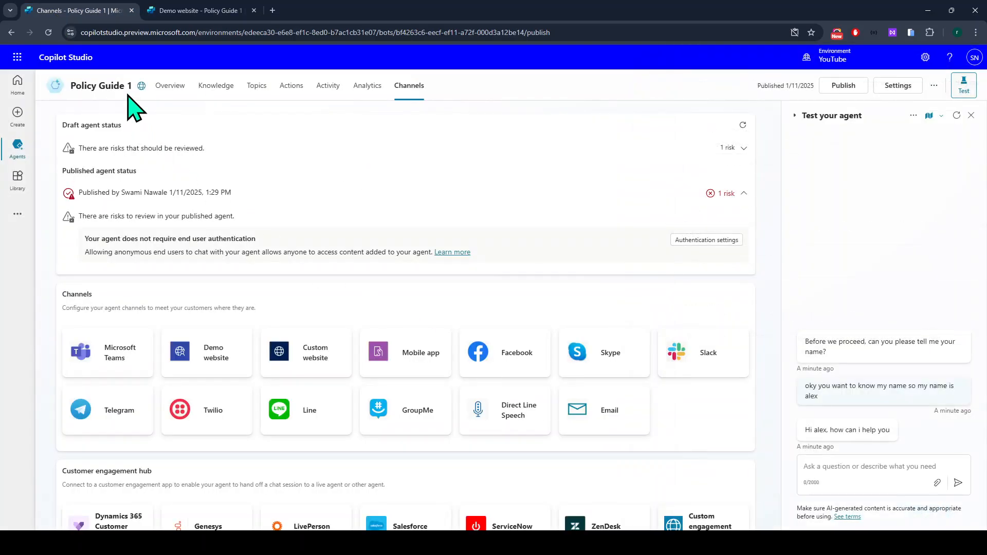
Start a new blank topic from the agent's Topics list.
left_click(252, 88)
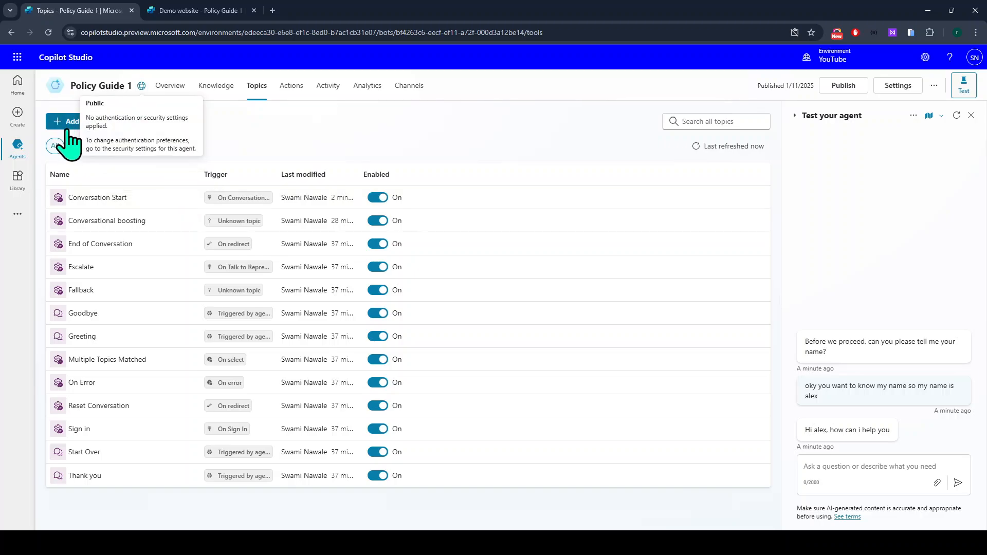
left_click(109, 124)
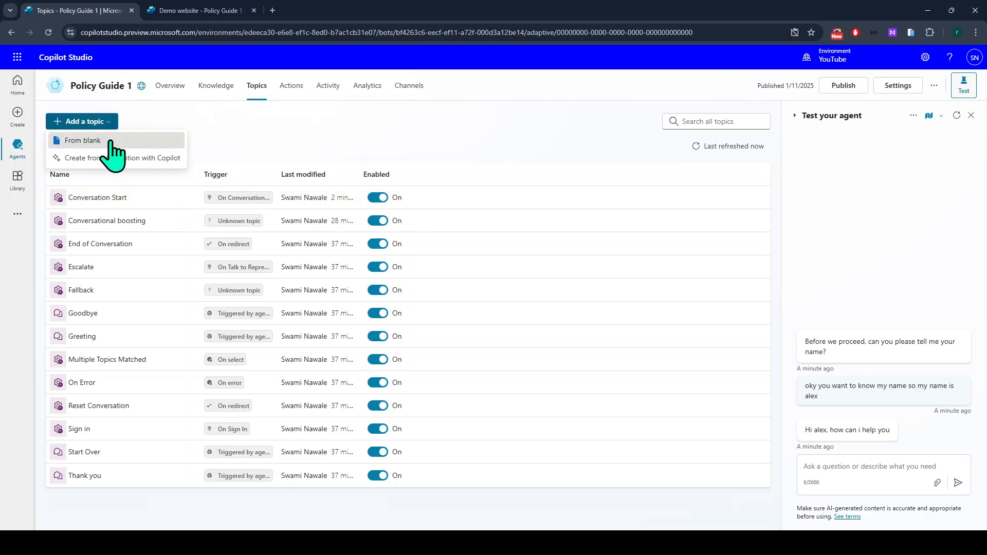
left_click(109, 141)
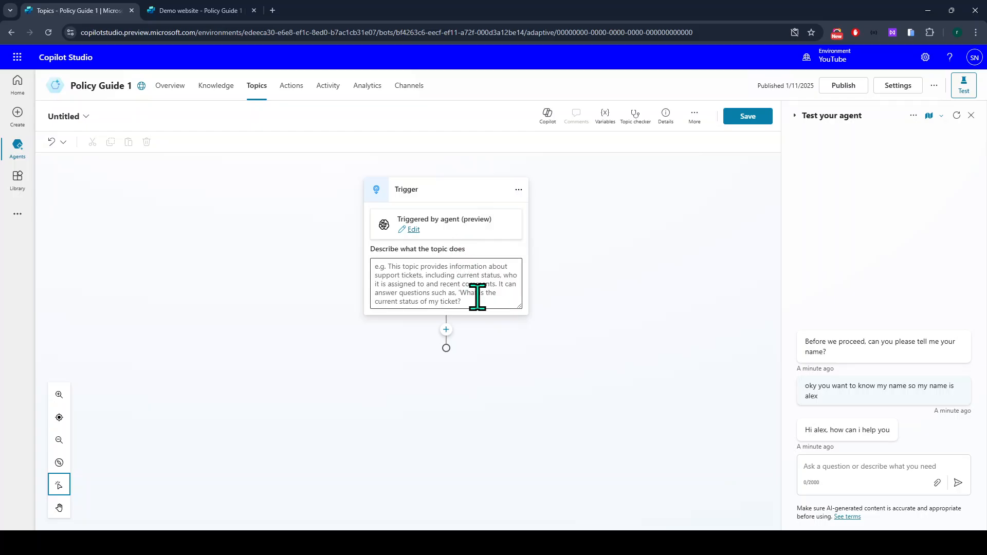
Discard the untitled topic without saving and reopen the Conversation Start topic.
key("alt+Left")
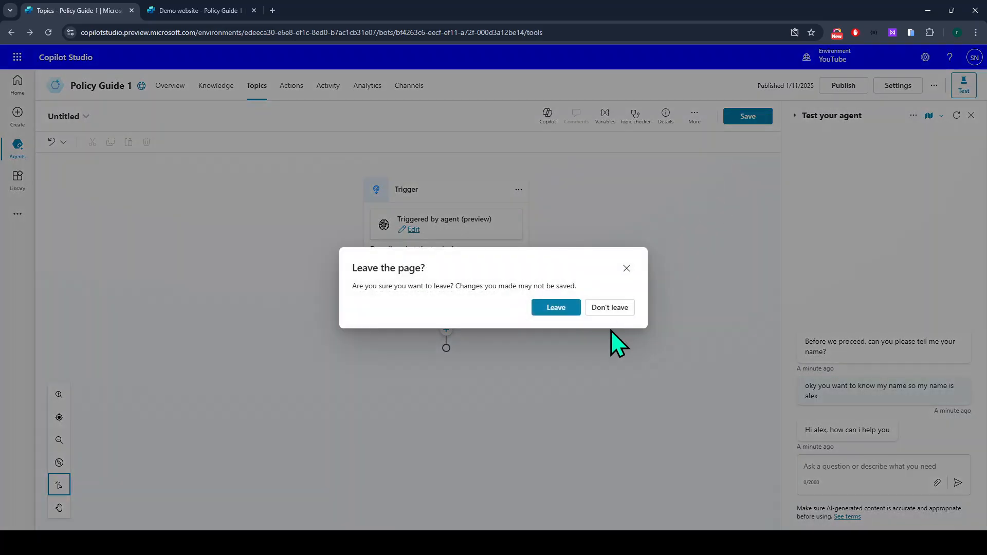
left_click(547, 307)
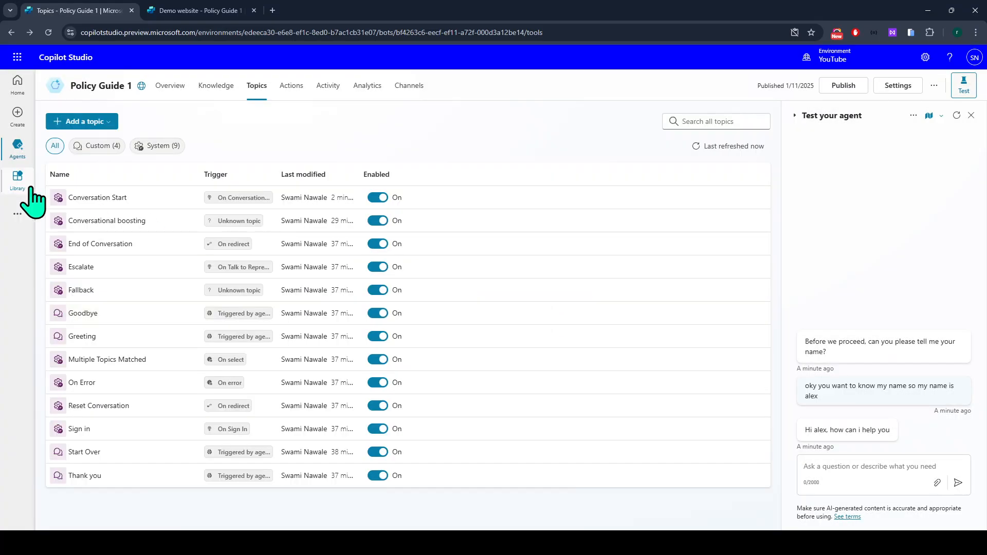
left_click(105, 200)
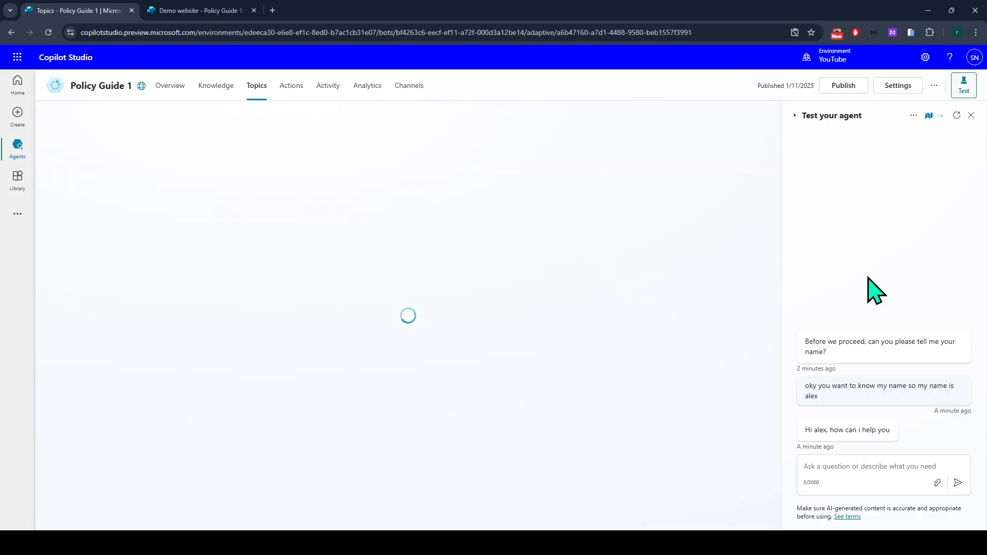
scroll(414, 342, "down", 1)
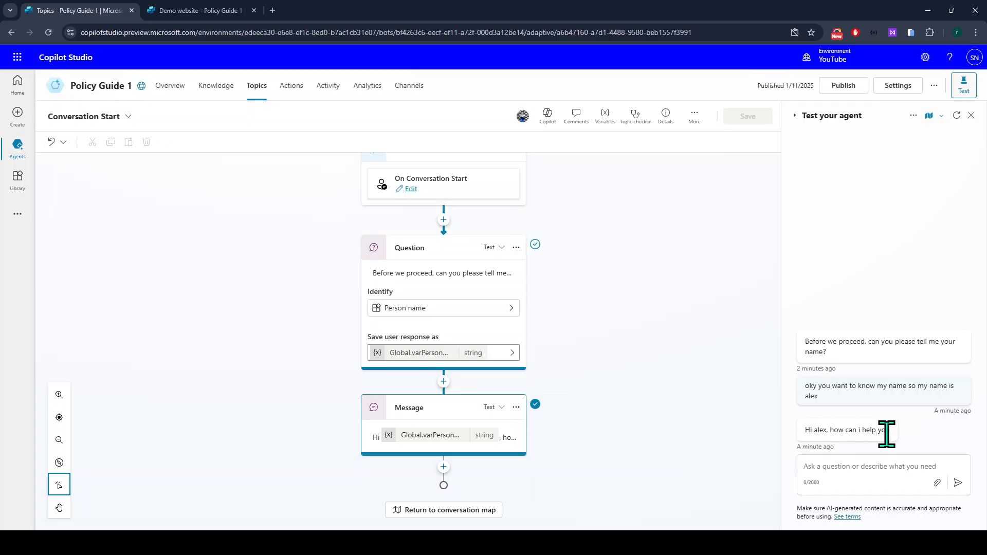
Remove the stray empty Question node added below the greeting.
left_click(444, 466)
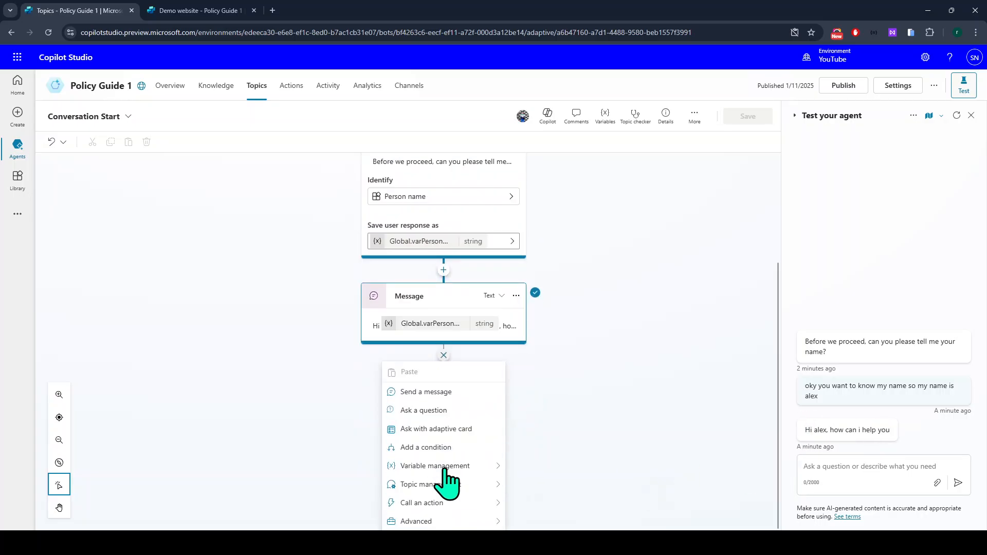
left_click(441, 412)
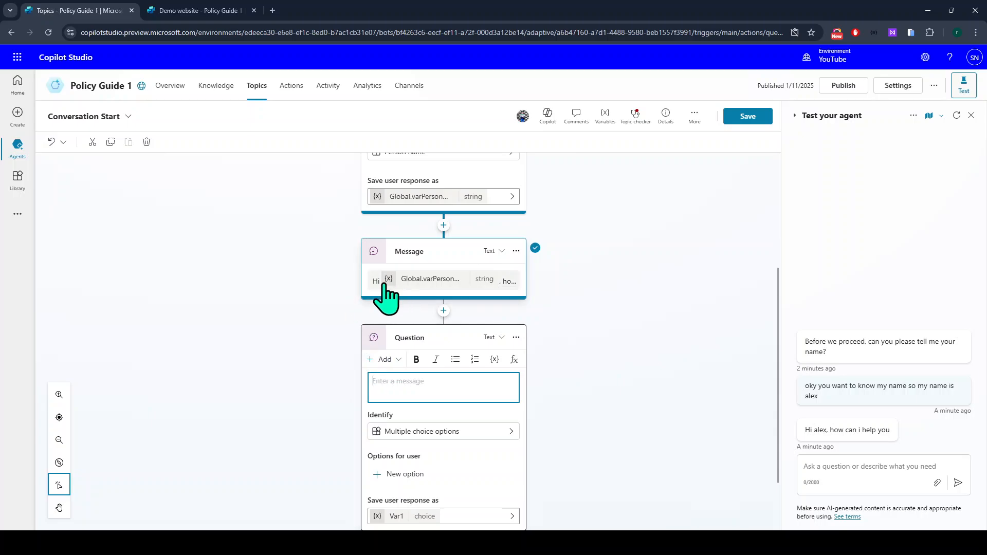
left_click(369, 290)
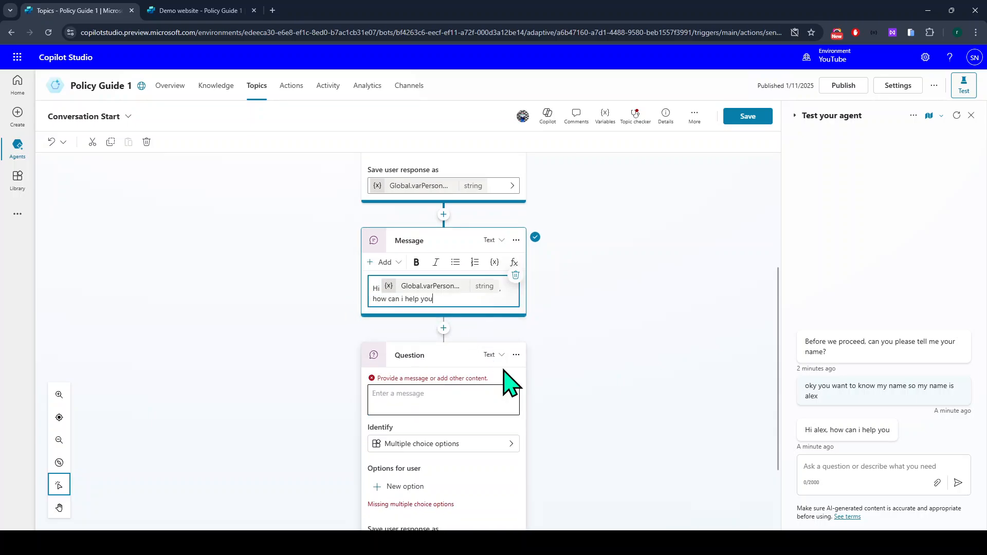
left_click(516, 355)
left_click(516, 299)
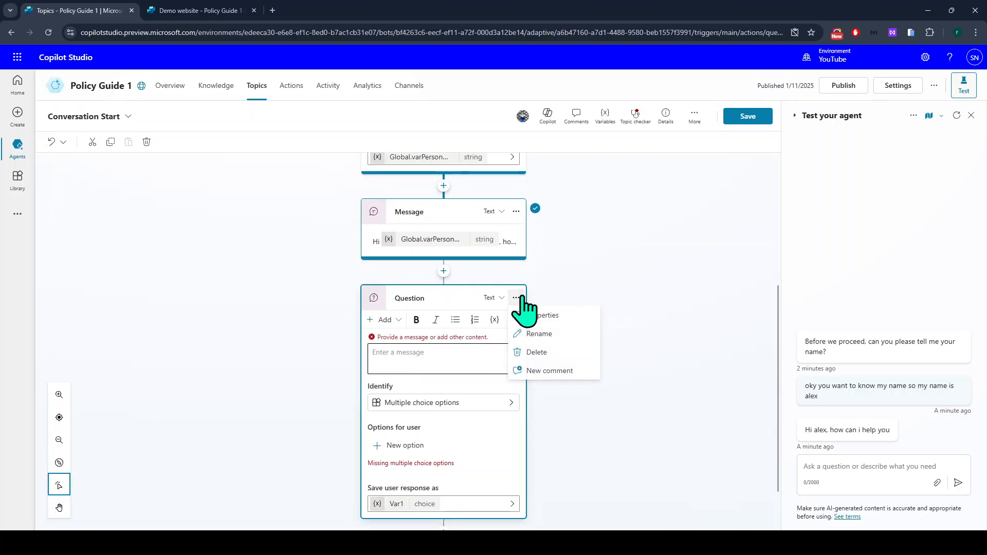
left_click(547, 358)
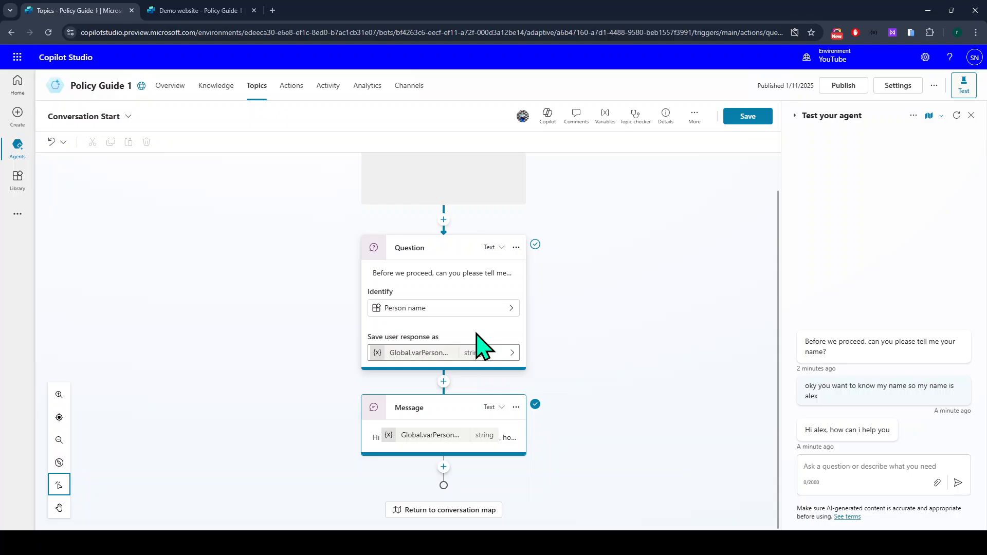
Replace 'how can i help you' with 'To start a conversation, you can select any question from below…'.
left_click(512, 453)
left_click_drag(435, 465, 374, 466)
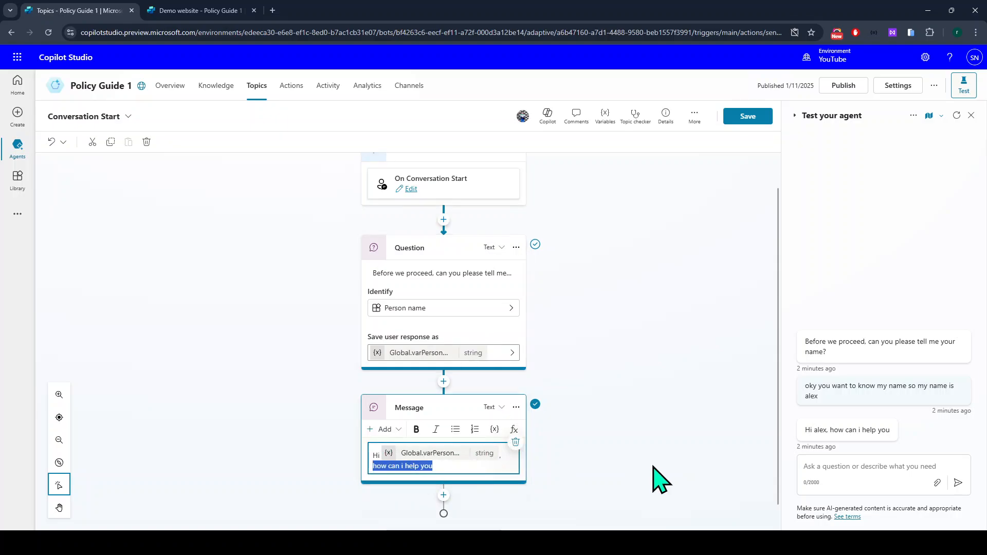
key("BackSpace")
key("BackSpace")
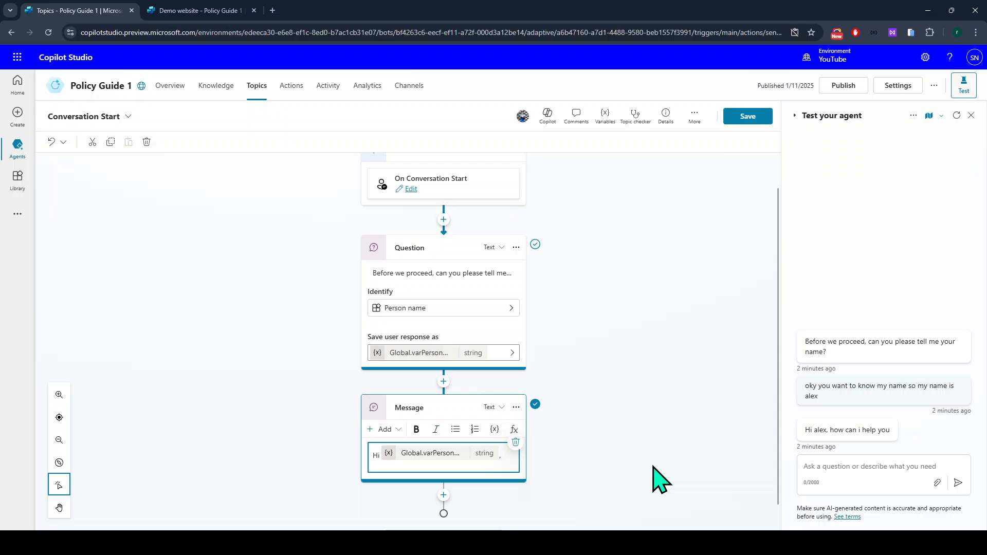
type("To start a conversation, you can select any one")
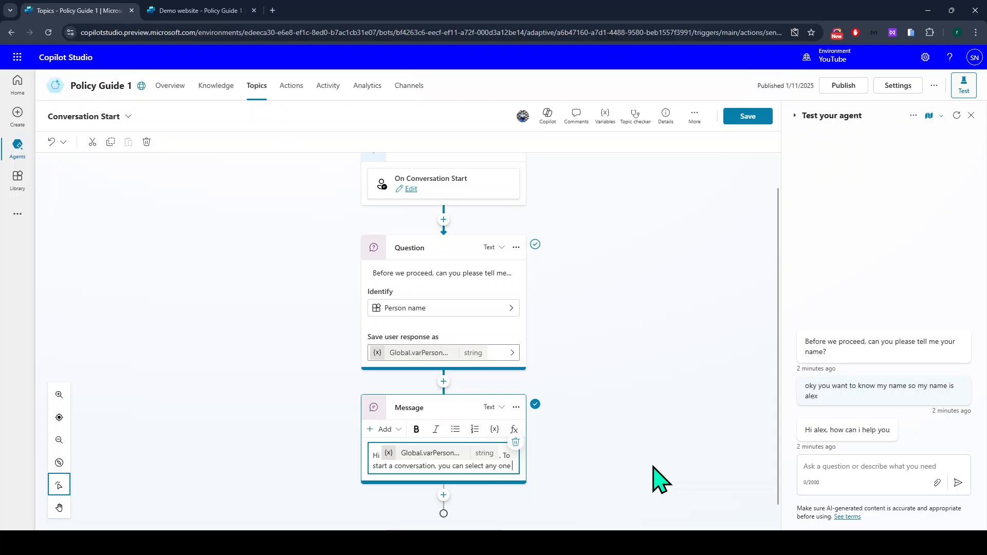
key("BackSpace")
key("BackSpace")
key("BackSpace")
type("question from below or you can ask")
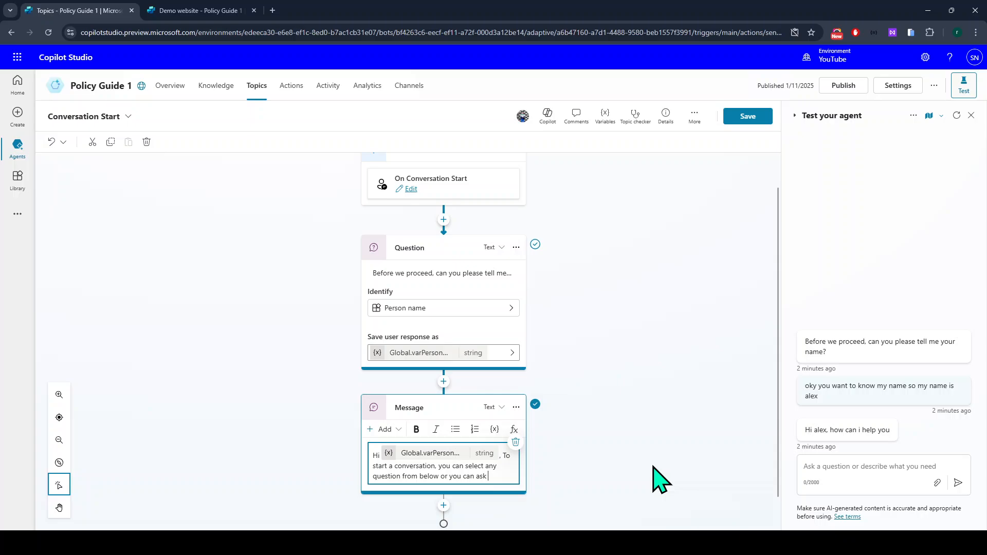
type("tion")
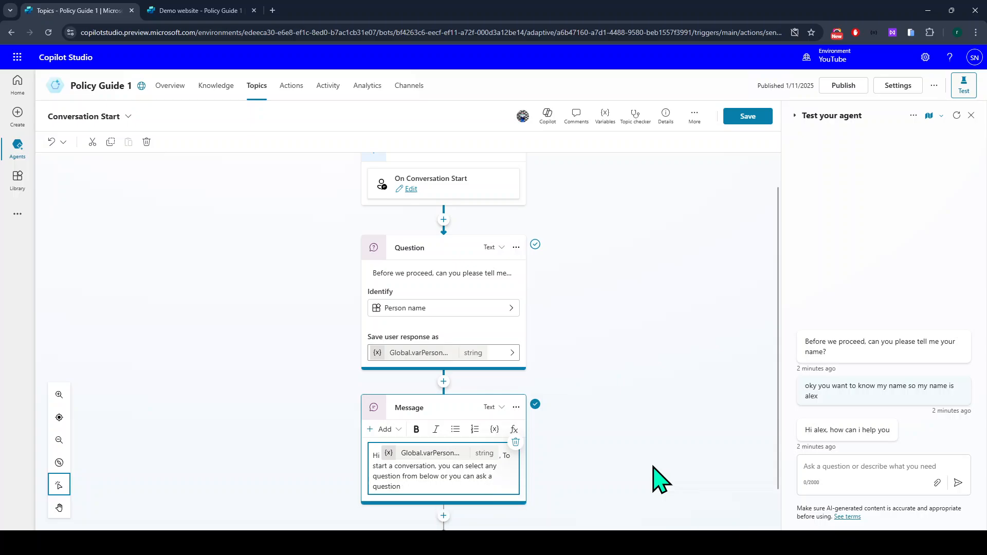
scroll(659, 480, "down", 1)
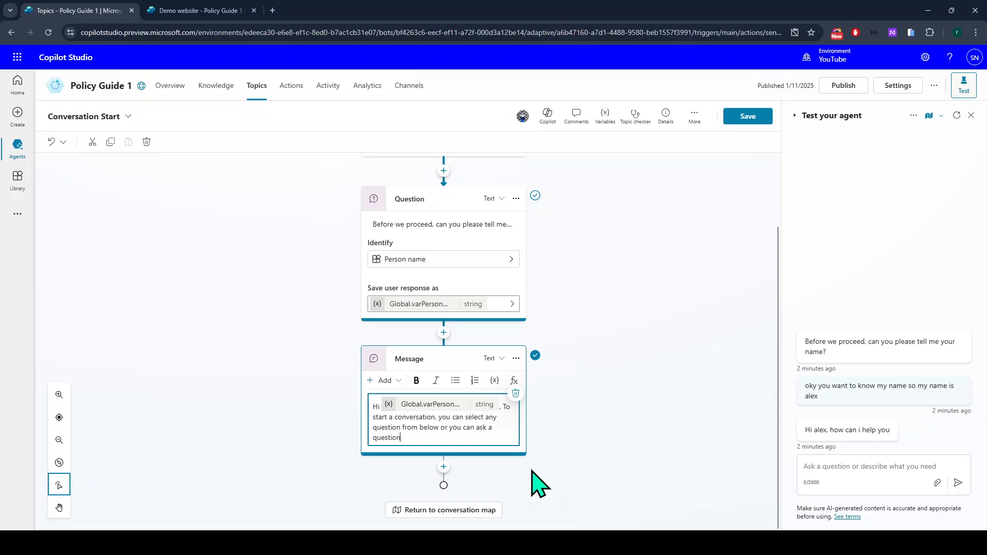
Add a multiple-choice question 'Tell me how can i help' after the greeting, with a first blank option.
left_click(444, 467)
mouse_move(425, 514)
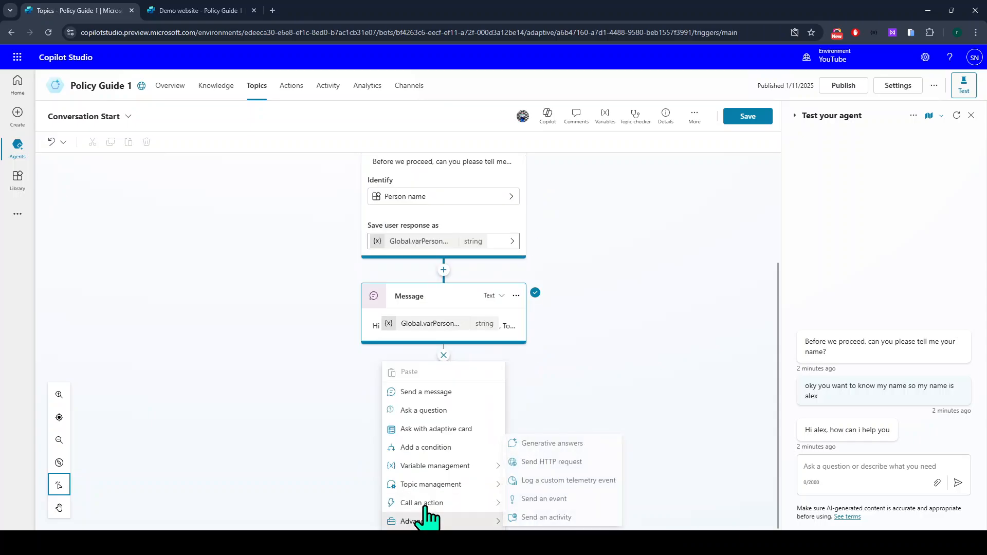
left_click(422, 410)
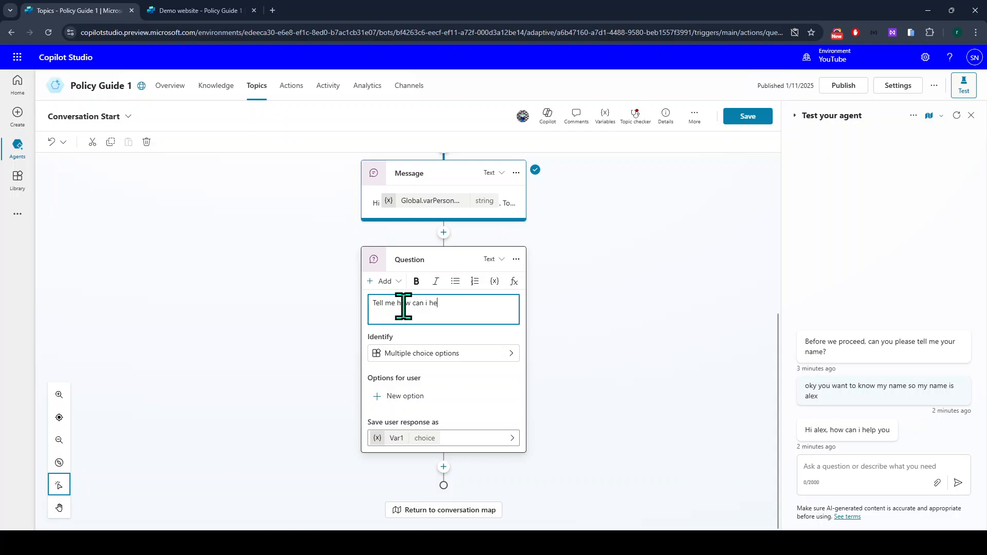
triple_click(403, 304)
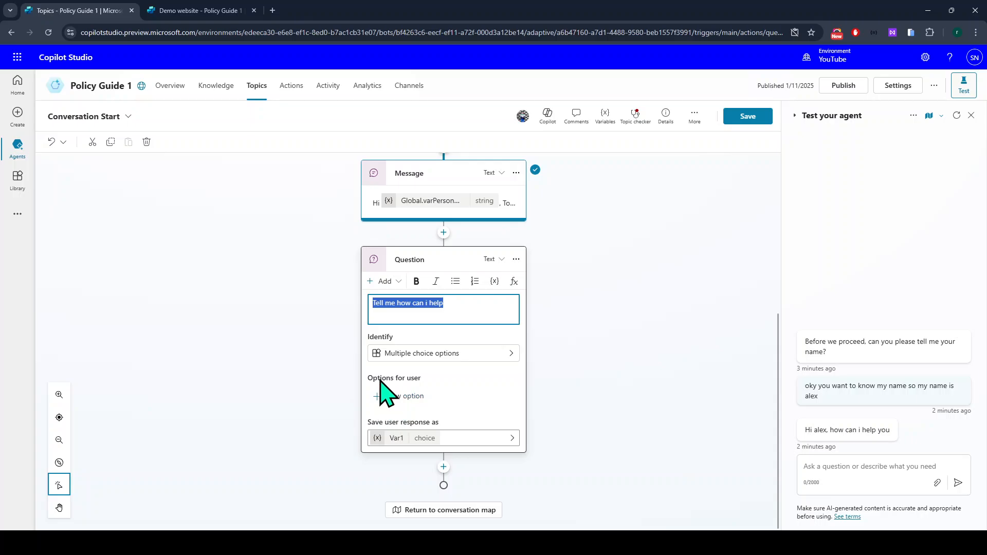
left_click(417, 398)
Fill in the first two answer options, about leave policies and IT department members.
scroll(436, 417, "down", 2)
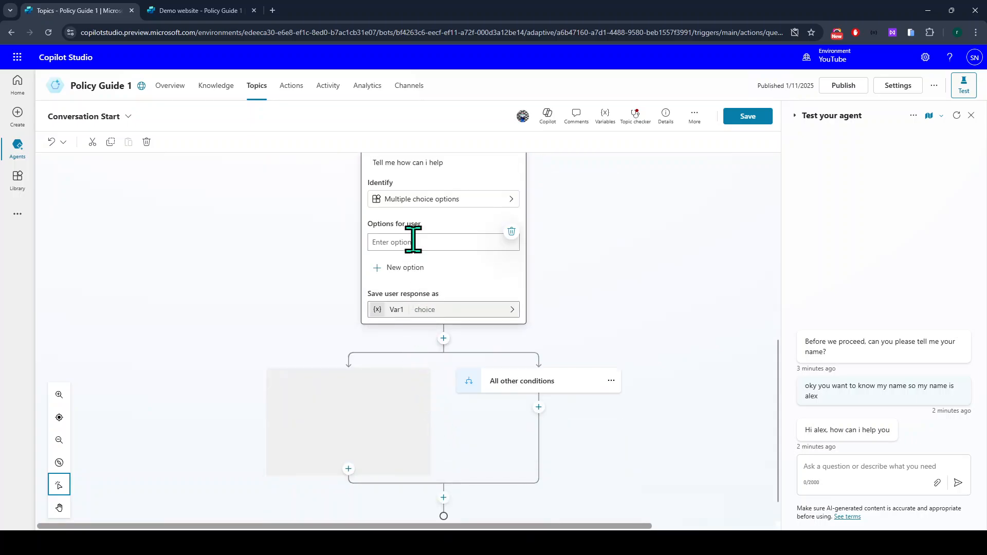
type("Explain me leave policies")
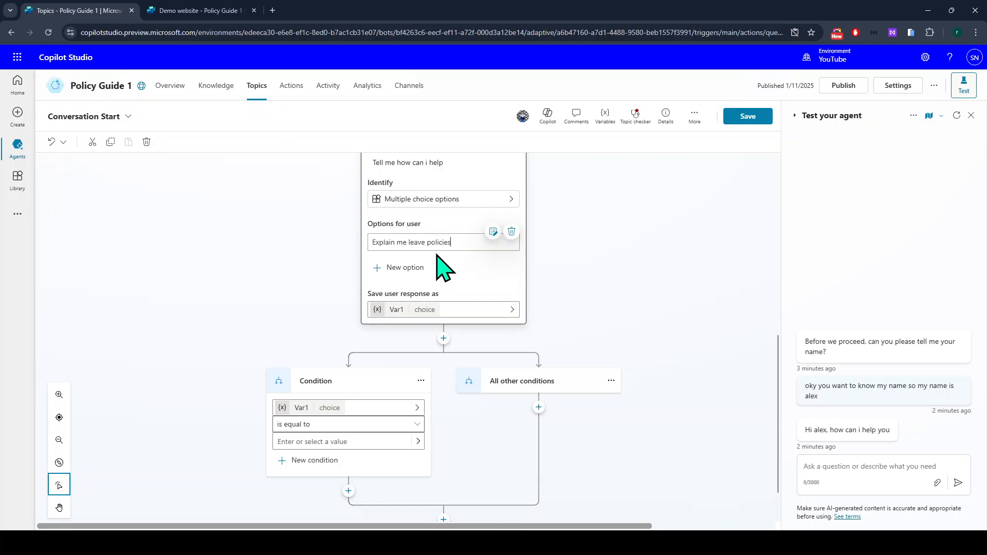
left_click(408, 268)
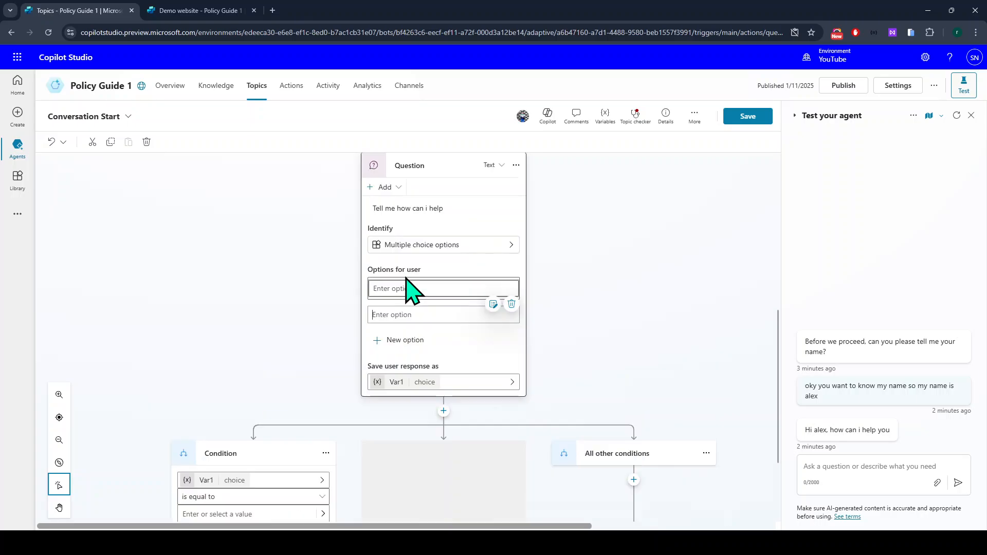
left_click(409, 314)
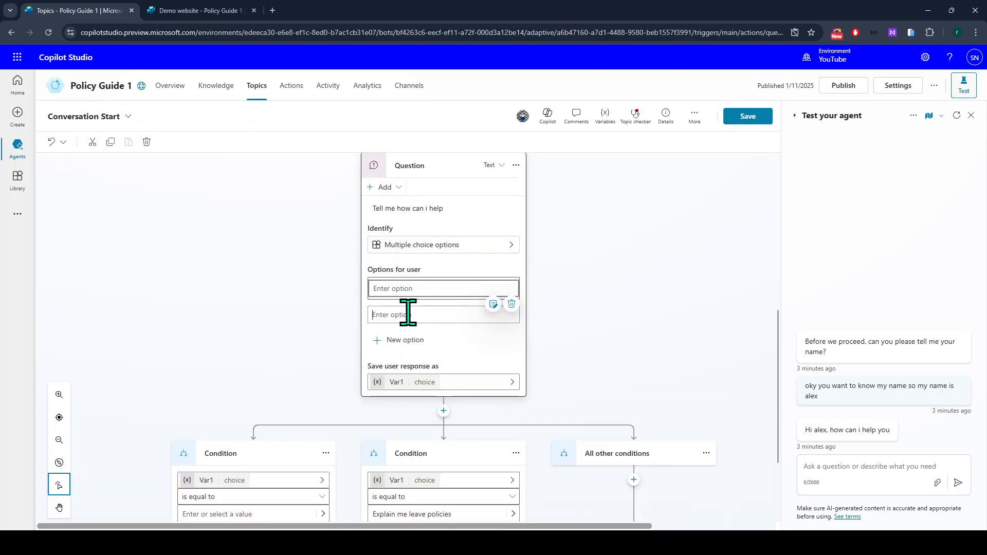
scroll(408, 313, "down", 1)
left_click(381, 235)
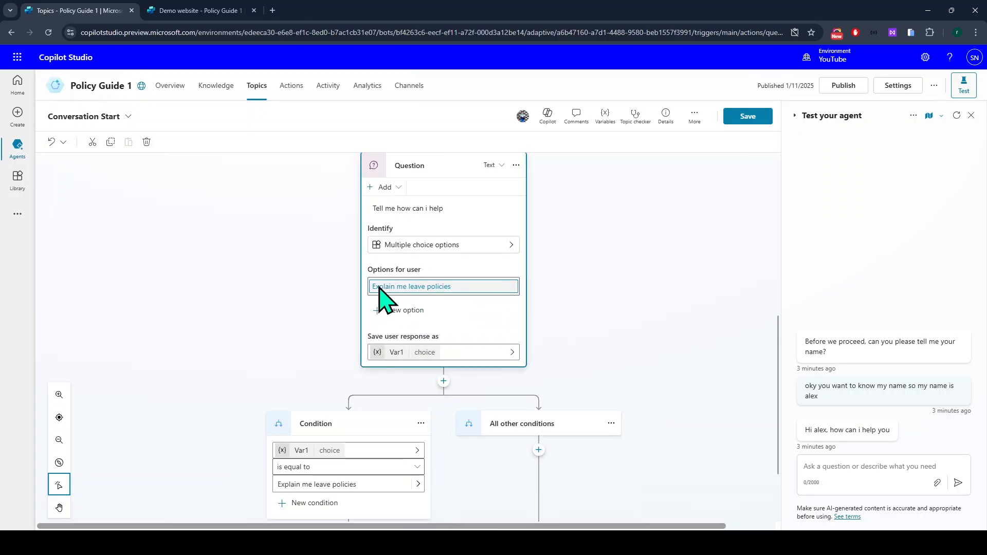
left_click(403, 311)
scroll(401, 280, "down", 2)
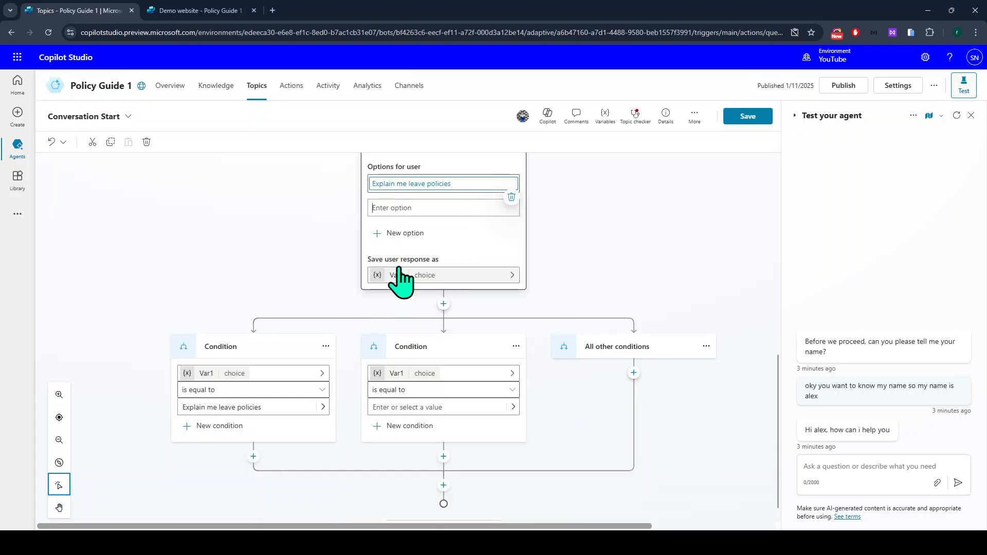
scroll(409, 252, "up", 1)
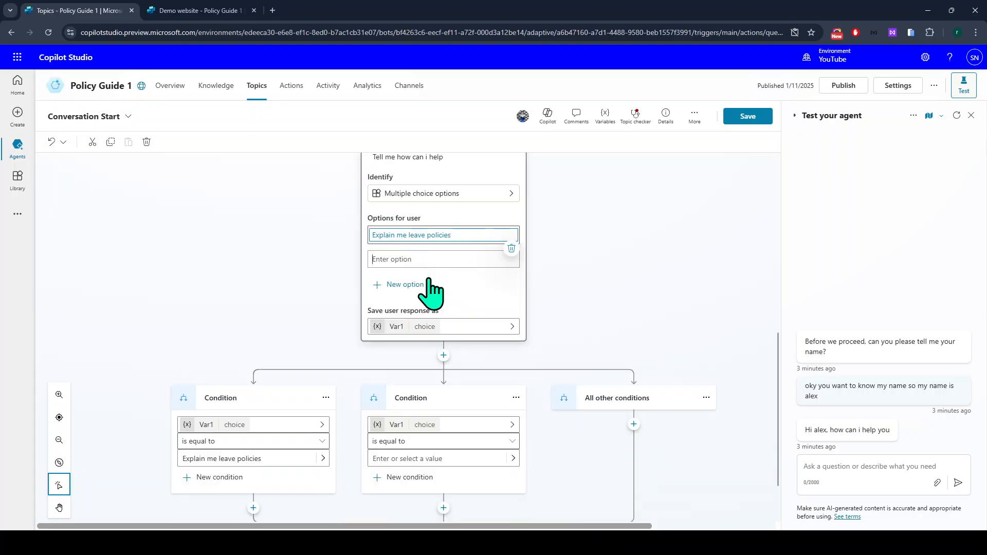
type("te")
key("BackSpace")
key("BackSpace")
type("Tell me who are in IT department")
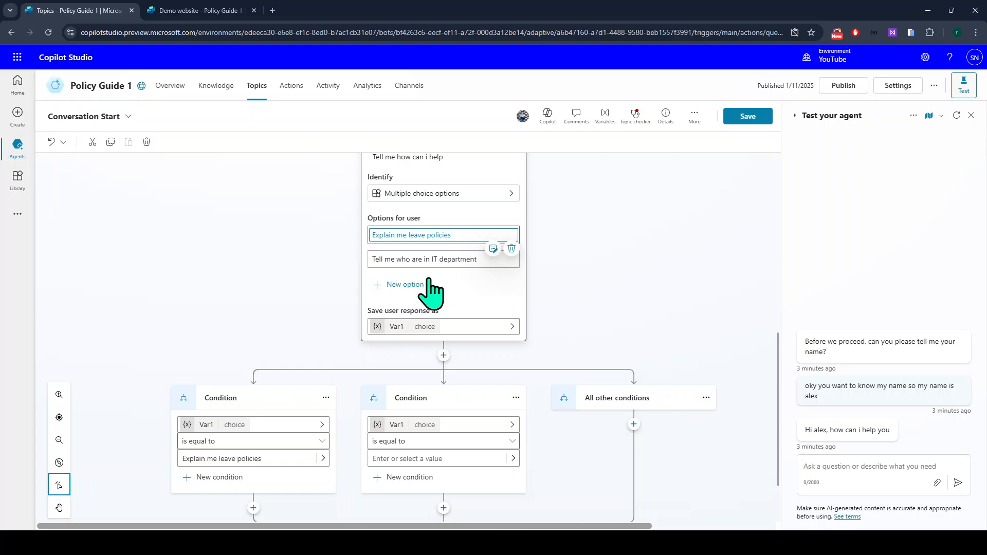
scroll(429, 281, "up", 1)
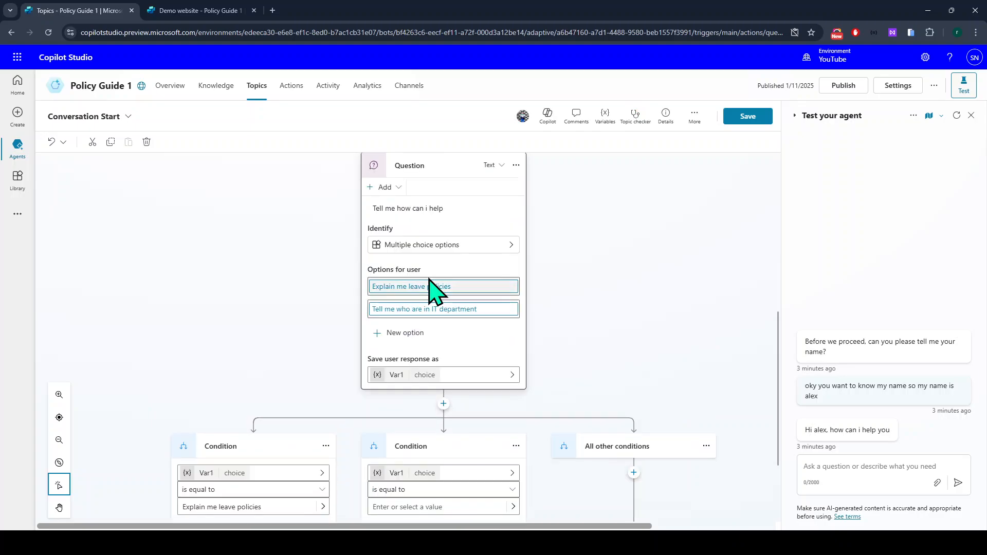
scroll(429, 280, "down", 1)
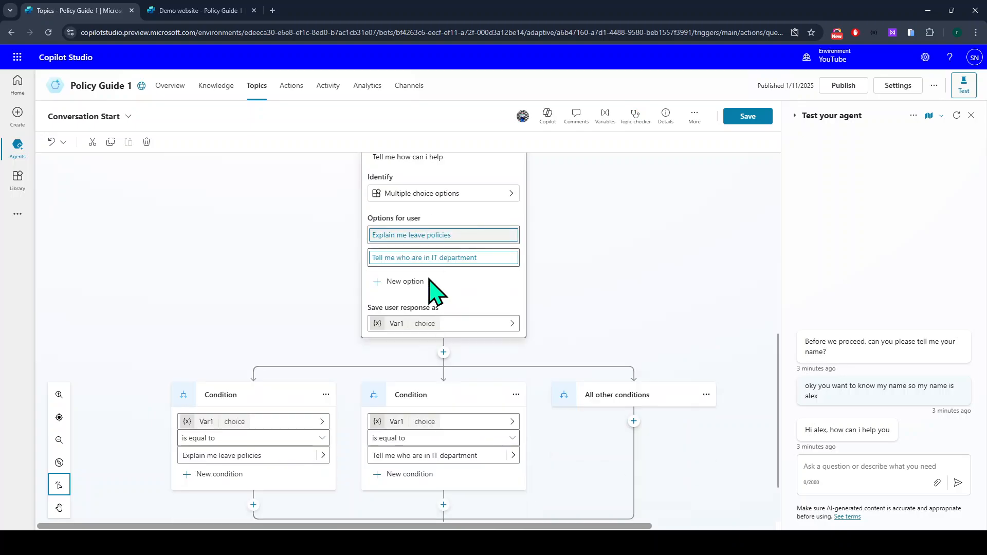
Add a third option 'Tell me how to request for a new laptop' and check its condition branch.
left_click(400, 286)
scroll(403, 303, "up", 1)
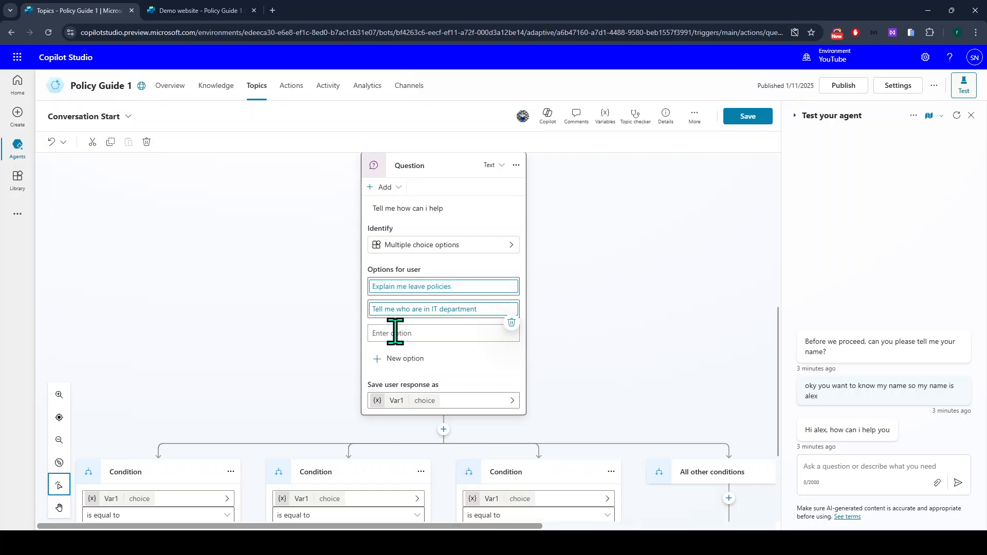
scroll(395, 330, "down", 2)
scroll(399, 346, "up", 1)
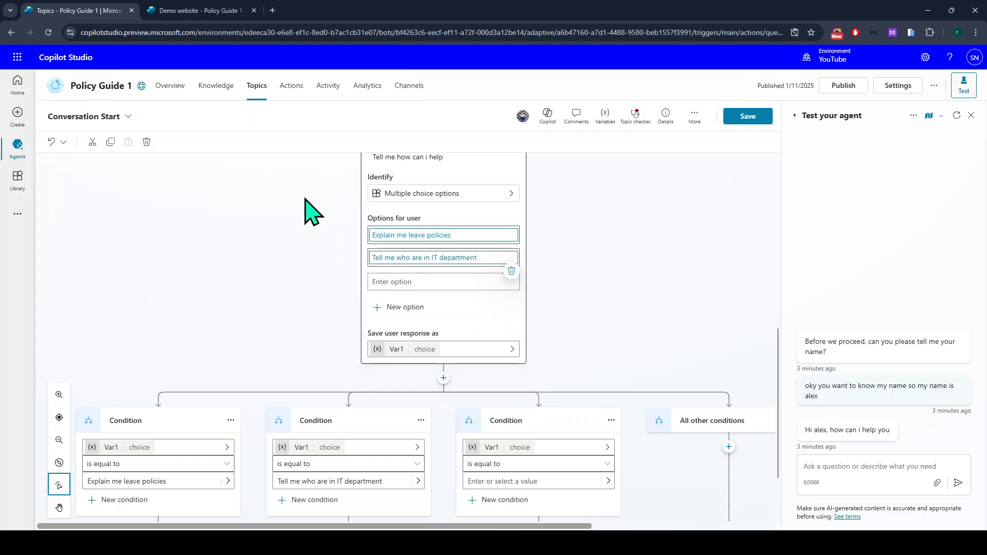
left_click(401, 278)
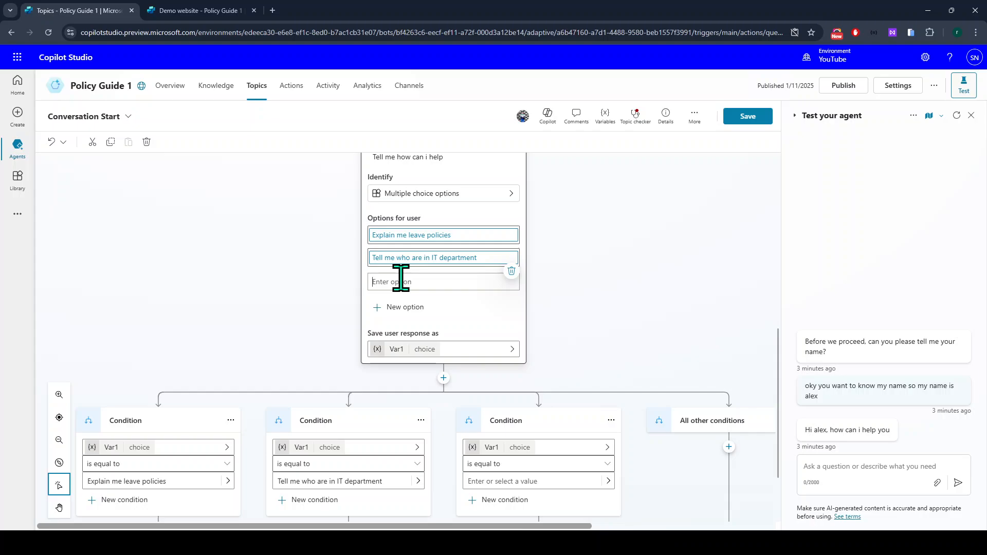
type("Tel")
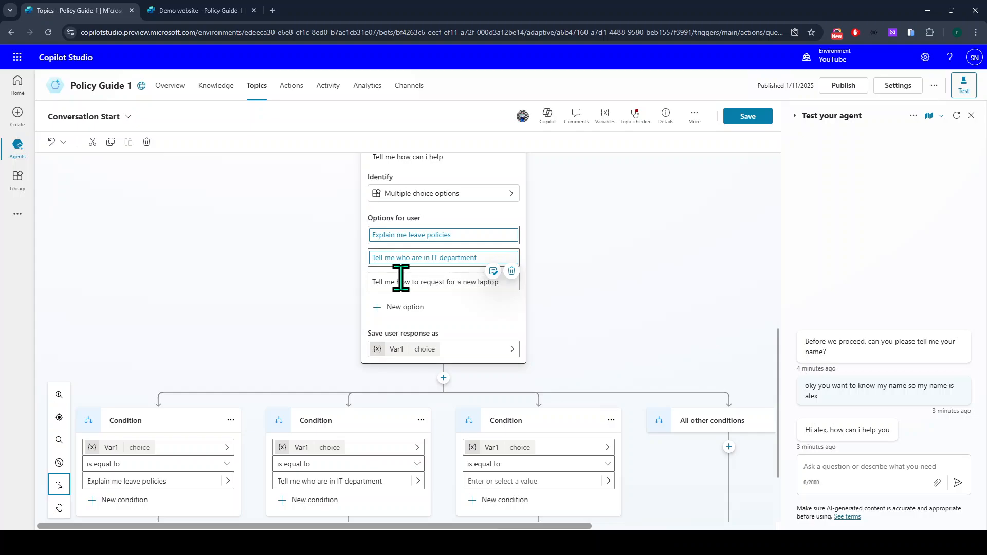
scroll(401, 278, "up", 1)
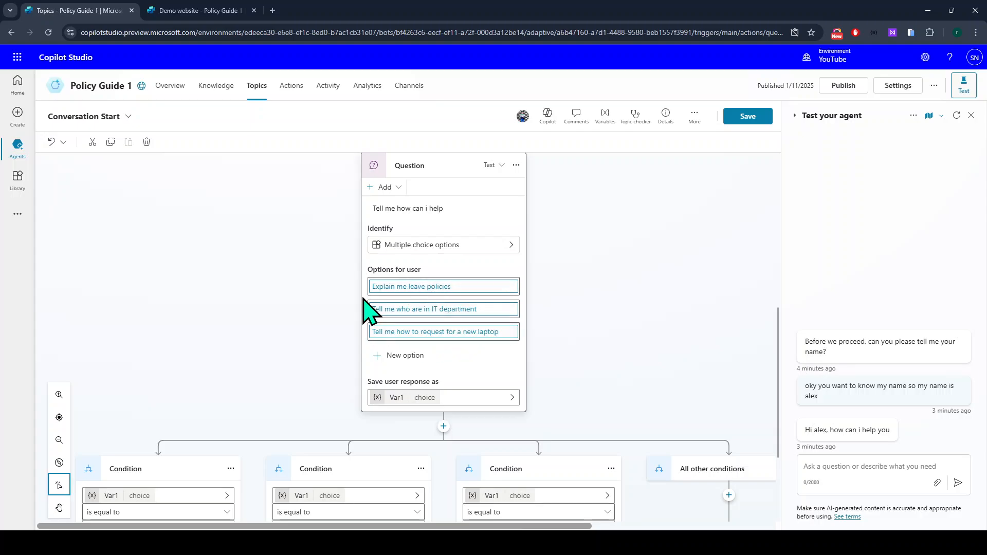
scroll(282, 407, "down", 1)
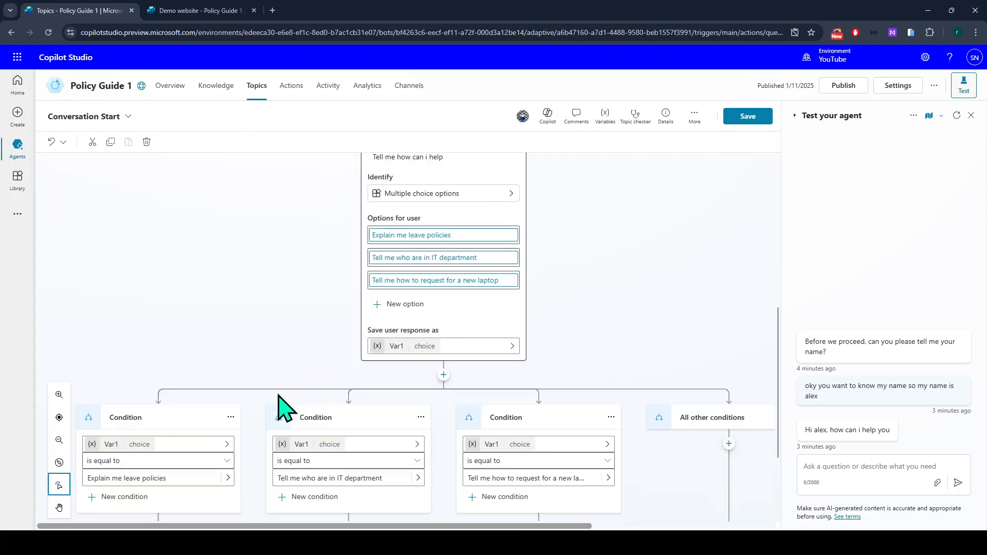
scroll(392, 360, "down", 1)
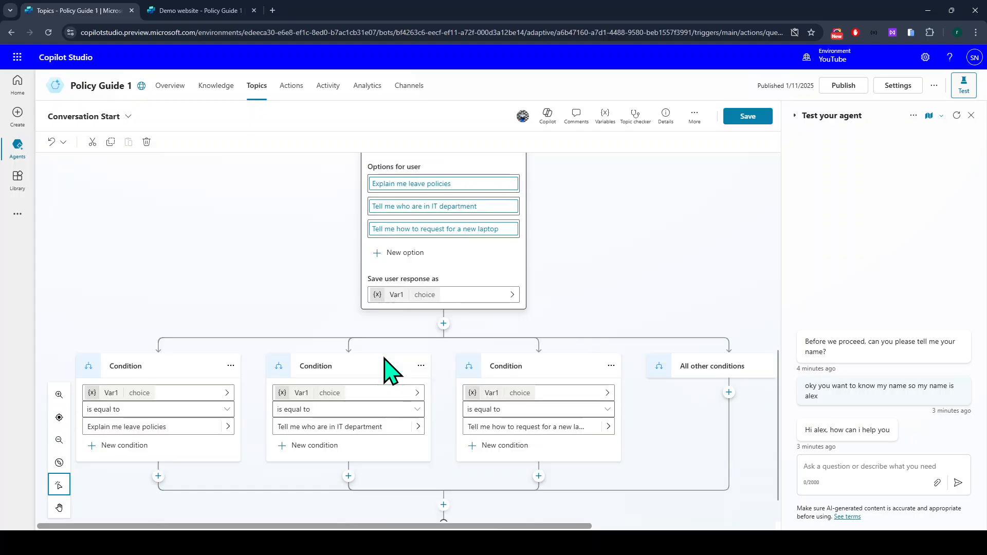
scroll(392, 368, "down", 1)
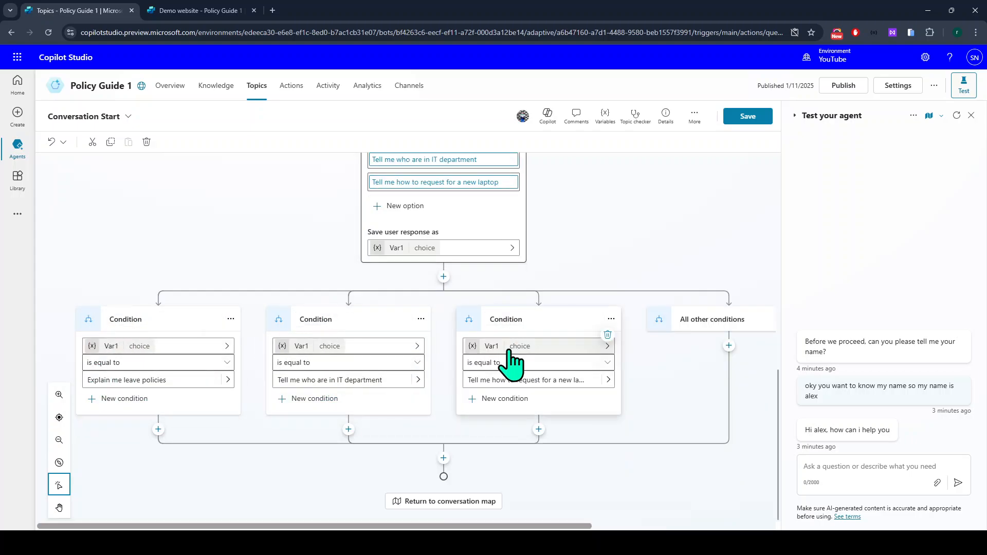
scroll(319, 253, "up", 1)
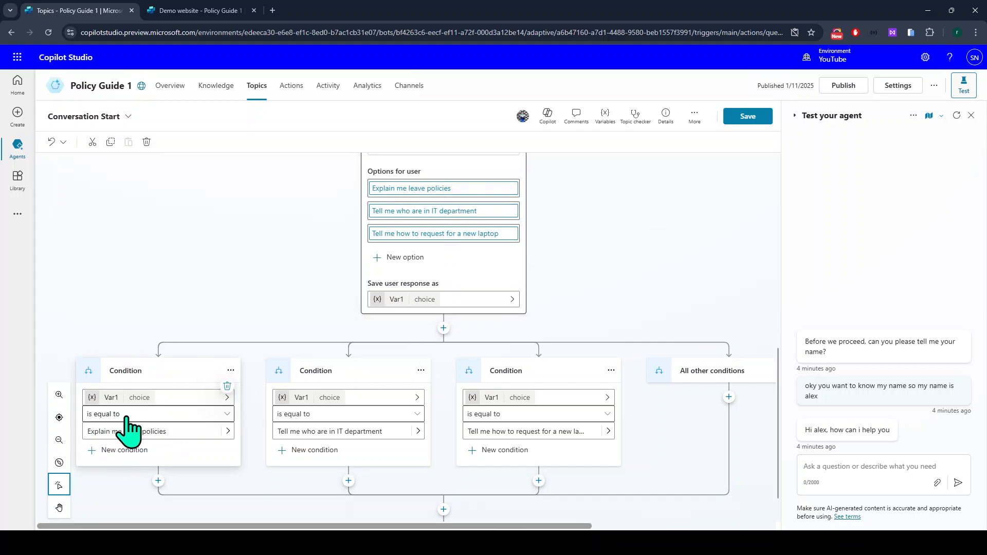
scroll(131, 429, "down", 1)
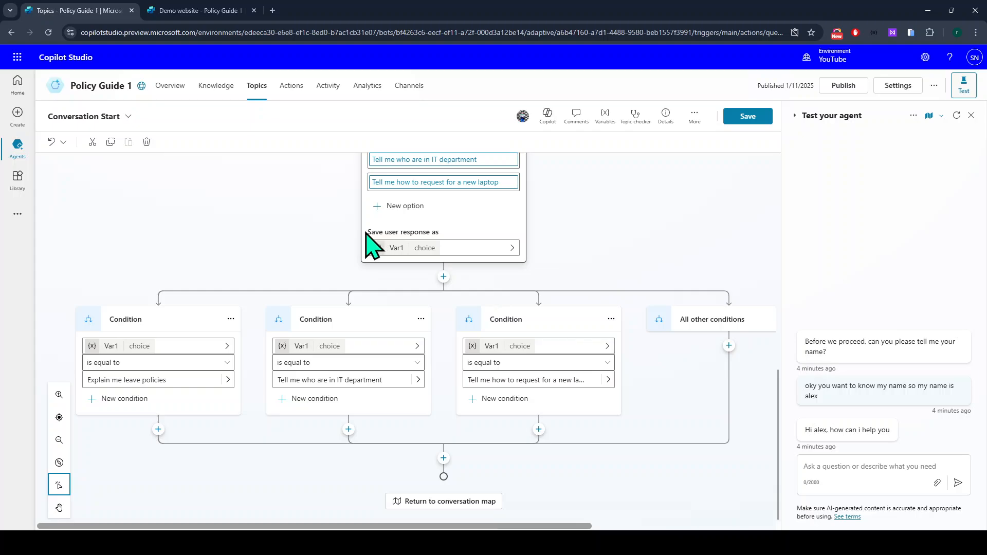
scroll(441, 242, "up", 3)
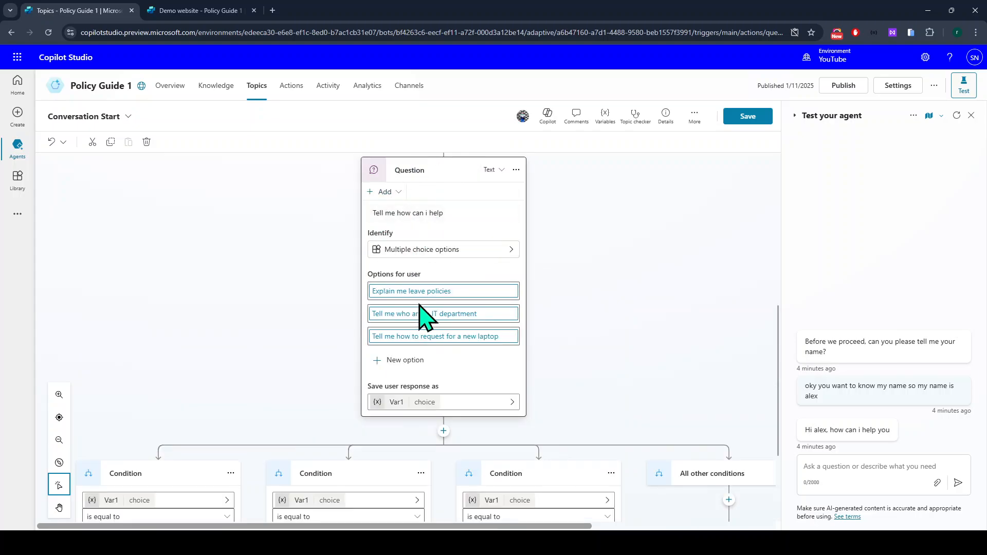
Rename the response variable Var1 to varUserResponse and save the topic.
left_click(389, 403)
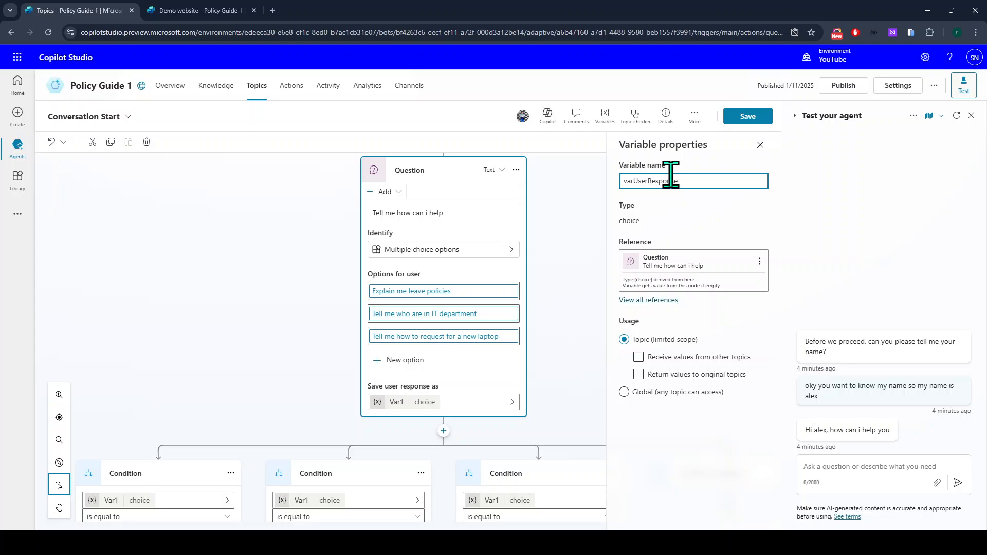
left_click(730, 206)
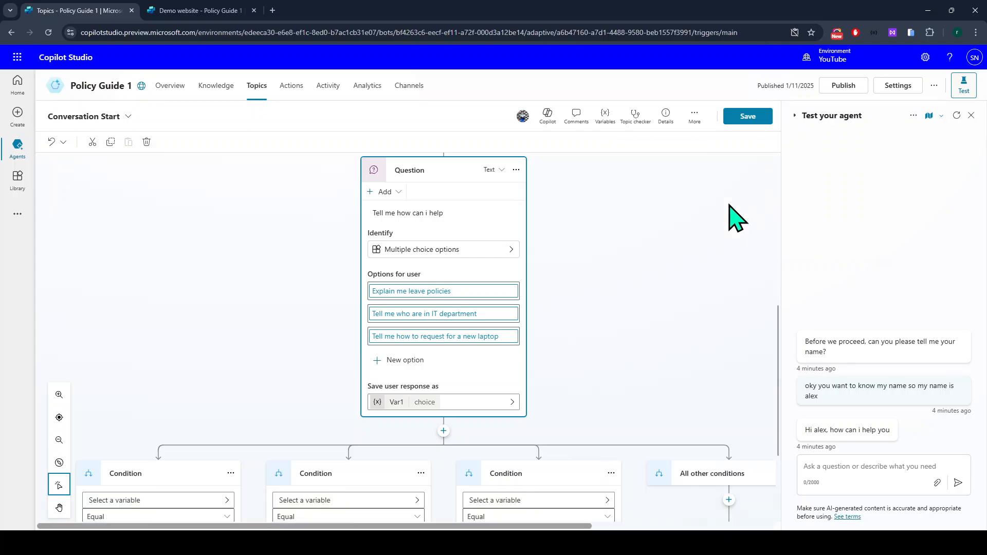
scroll(540, 396, "down", 3)
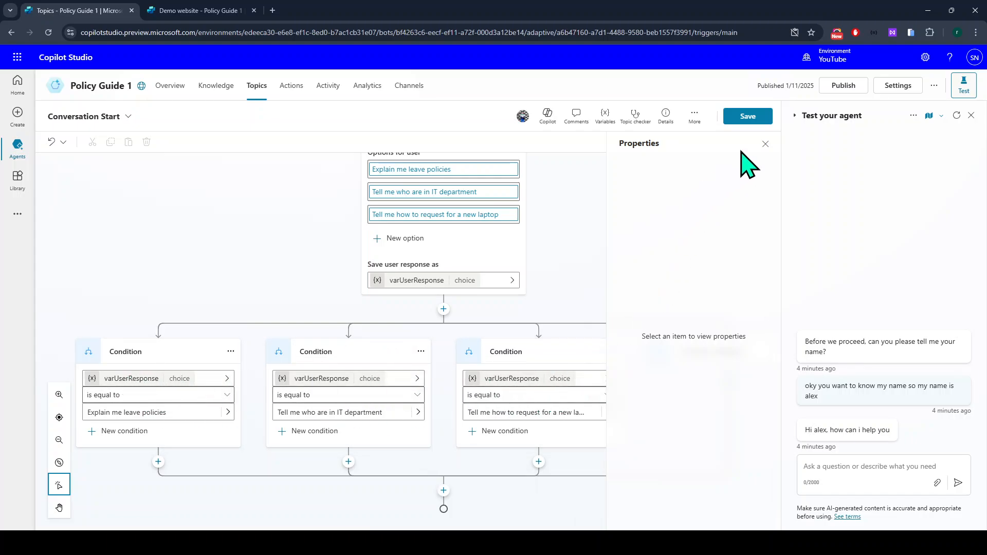
left_click(766, 144)
scroll(424, 316, "down", 1)
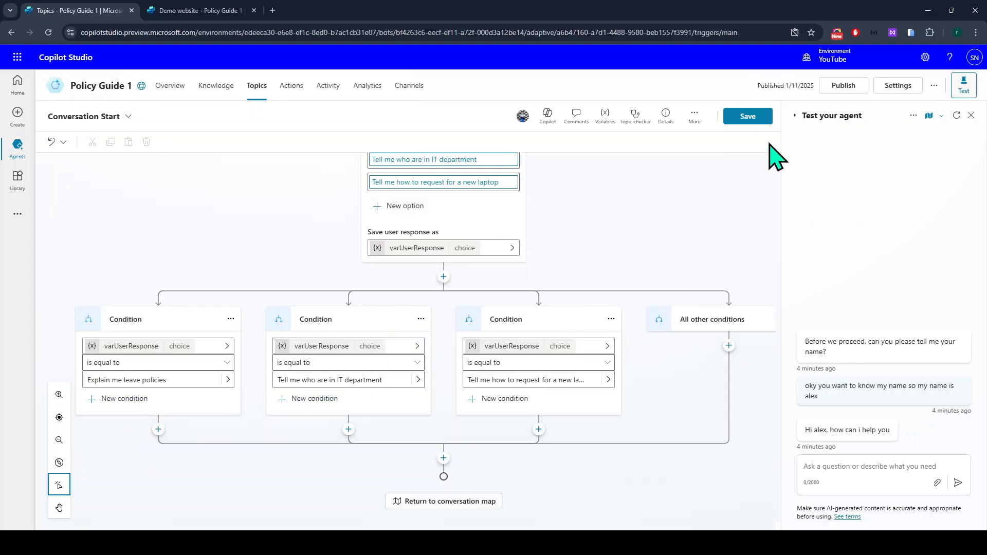
left_click(756, 117)
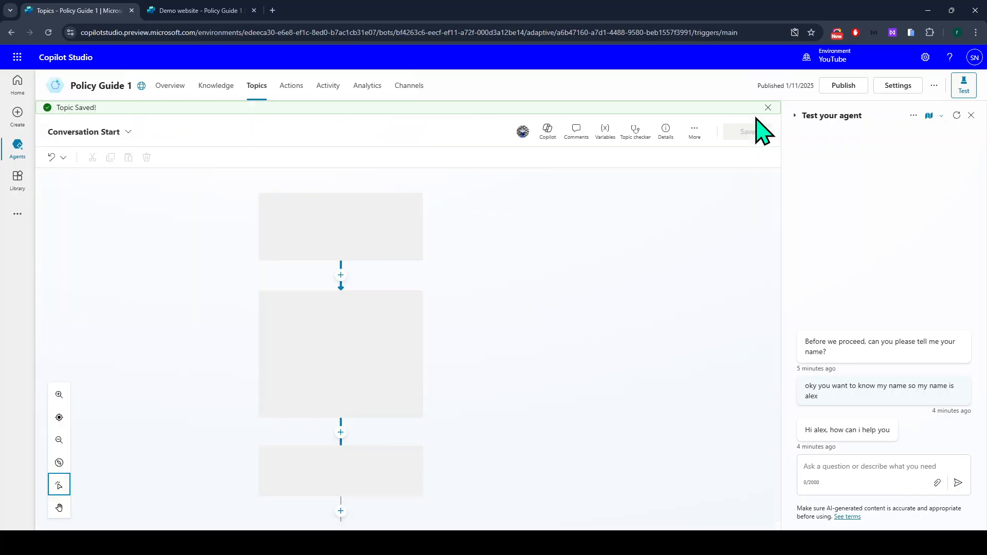
Restart the test chat and answer the name question with 'oky', then a name.
left_click(956, 115)
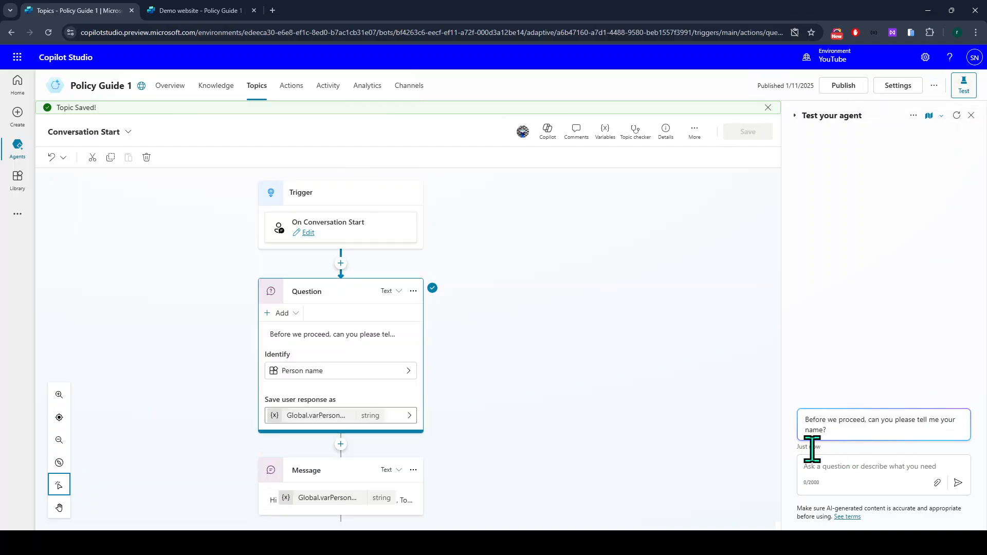
left_click(882, 467)
type("oky, my name is swami")
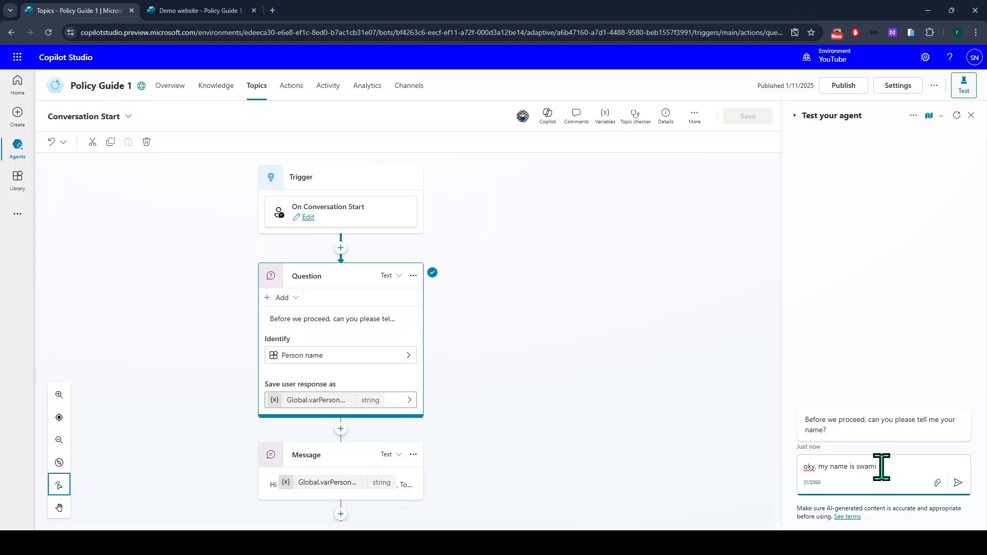
key("Return")
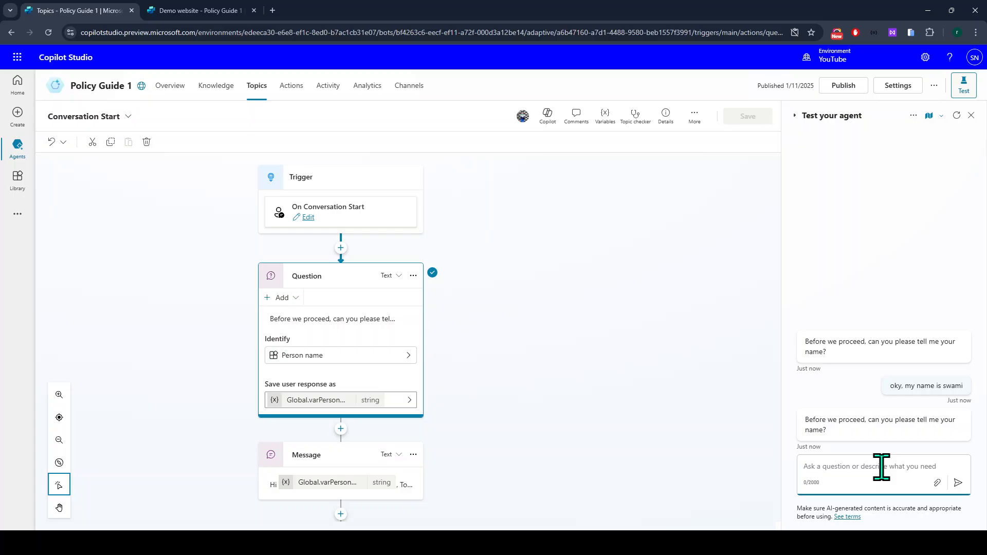
type("Swami")
key("Return")
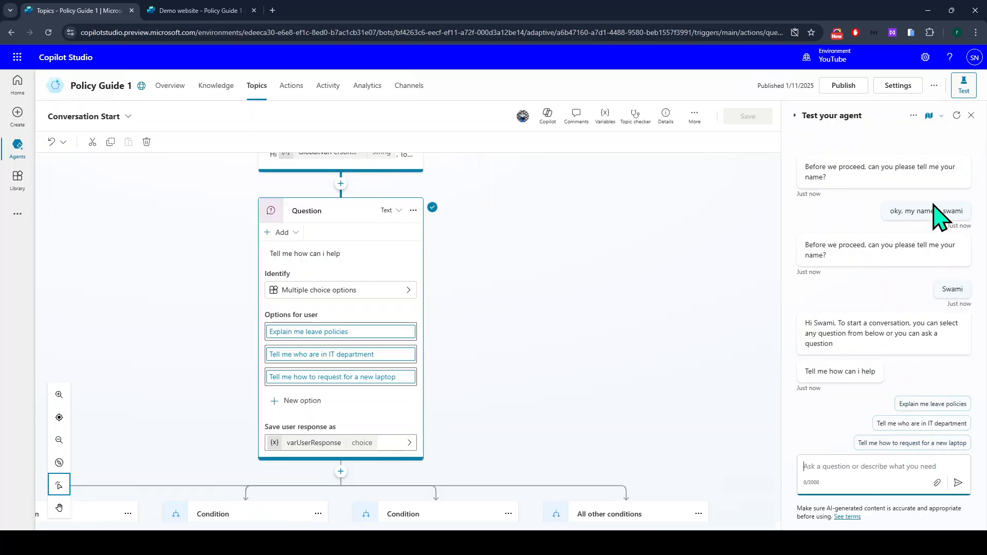
Restart the test chat again and give your name in a single 'okay, my name is…' reply.
left_click(957, 116)
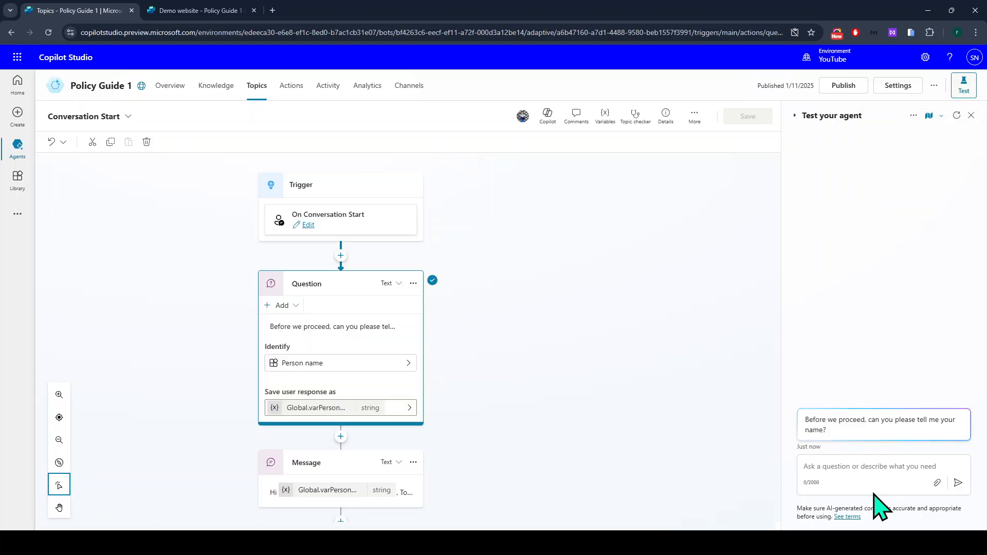
left_click(847, 467)
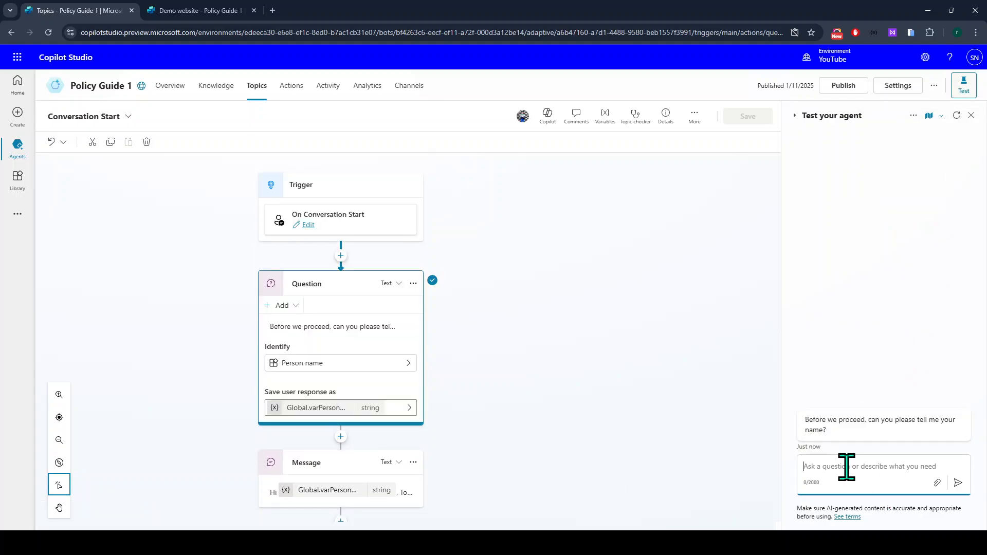
type("okay, my")
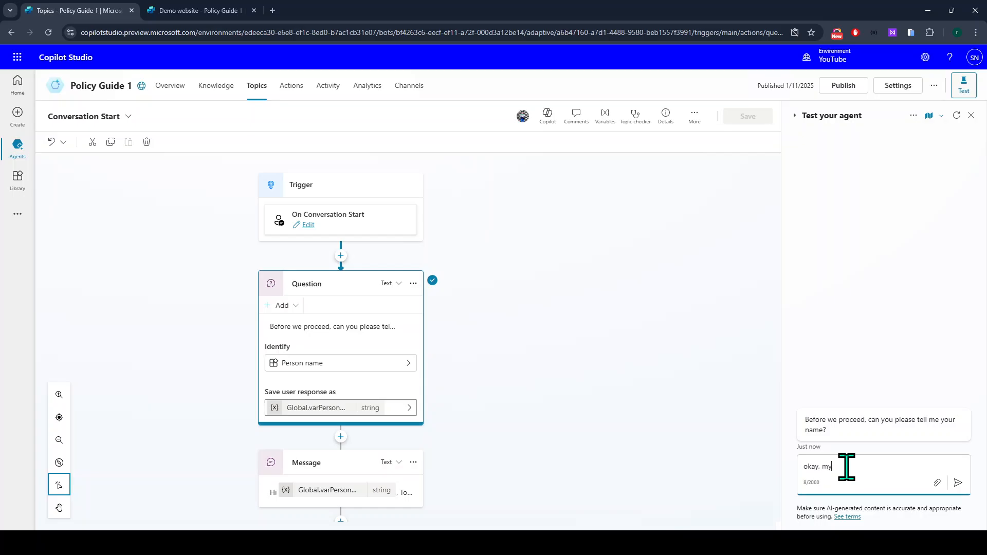
type(" name is Swami")
key("Return")
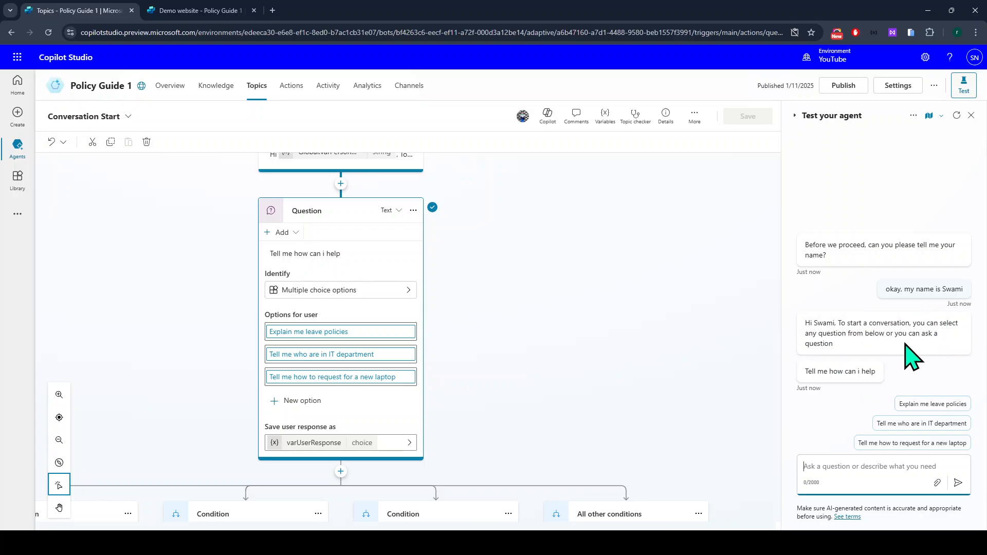
scroll(360, 355, "up", 5)
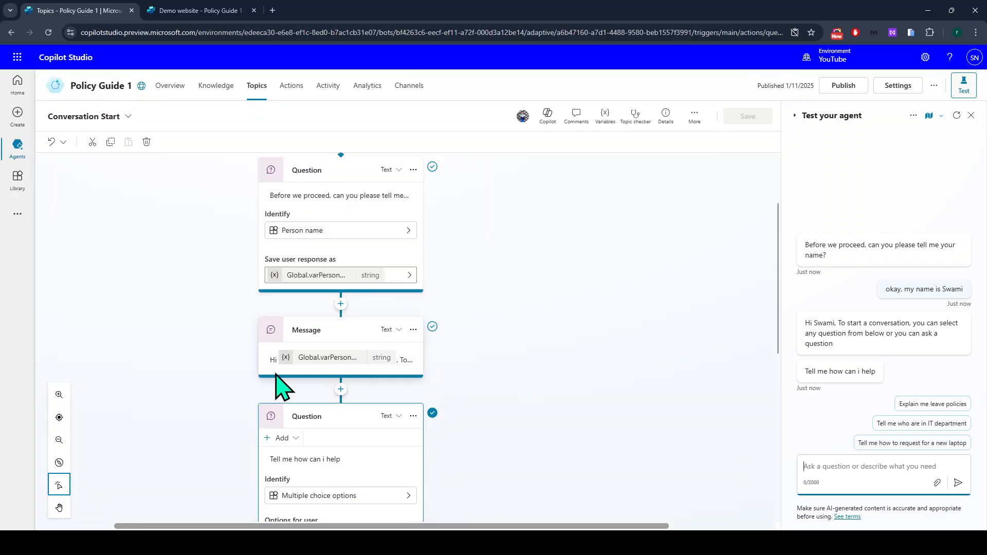
left_click(273, 366)
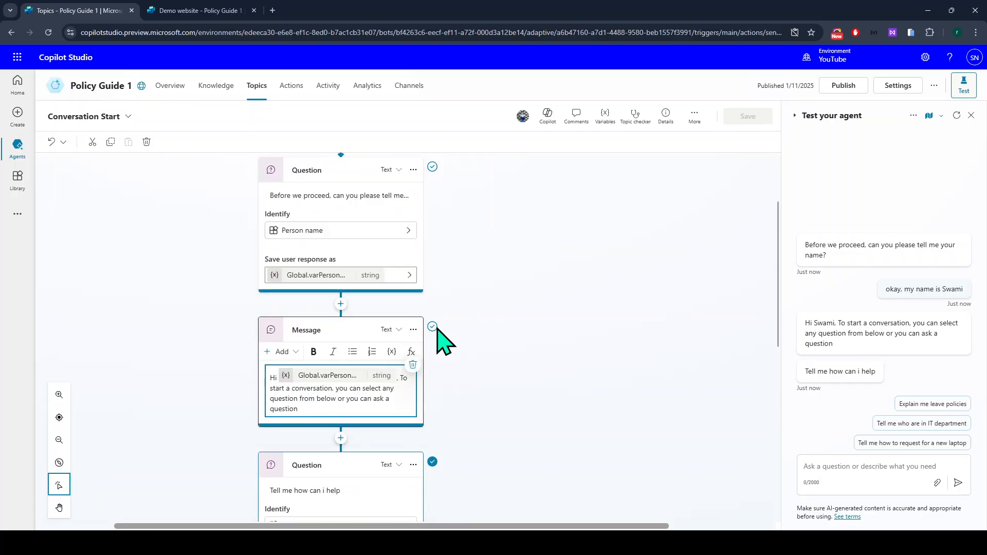
scroll(441, 360, "down", 2)
scroll(448, 282, "down", 2)
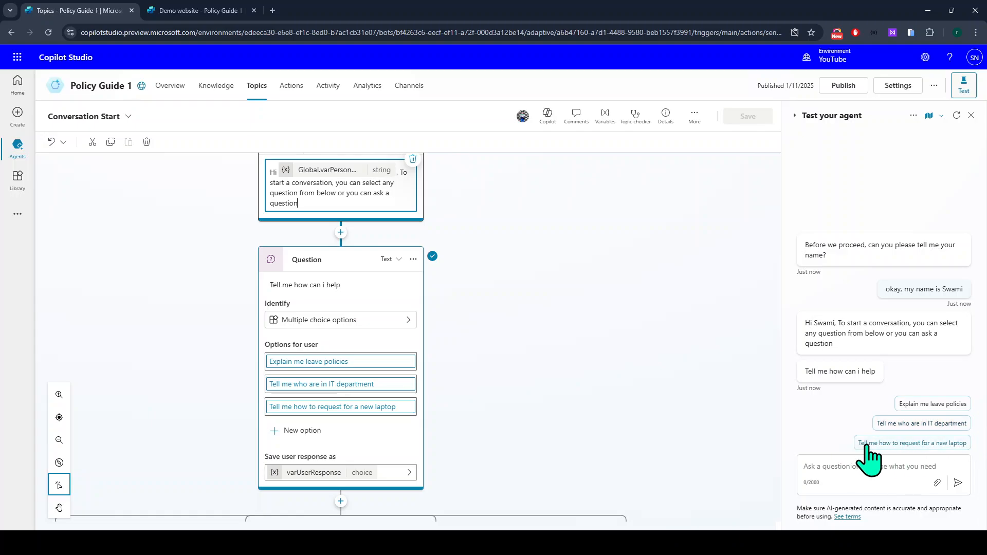
scroll(596, 452, "down", 3)
scroll(597, 451, "down", 1)
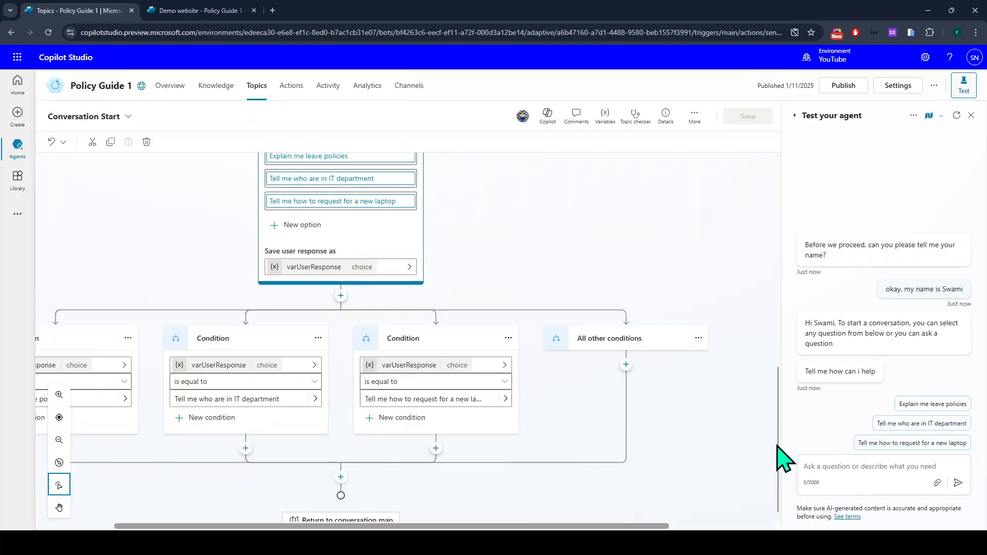
left_click(901, 443)
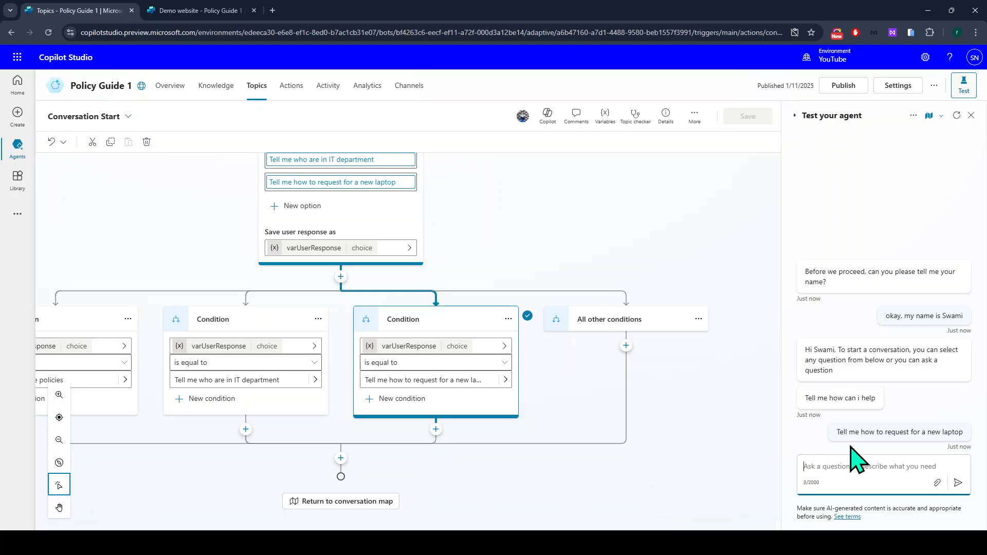
left_click_drag(838, 433, 971, 432)
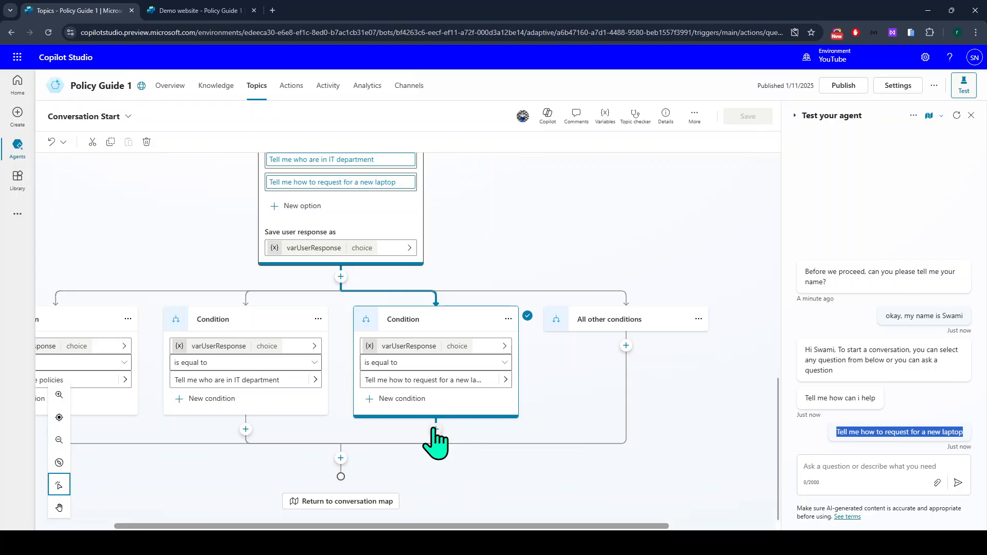
Redirect the laptop-request branch to the Conversational boosting topic.
left_click(436, 428)
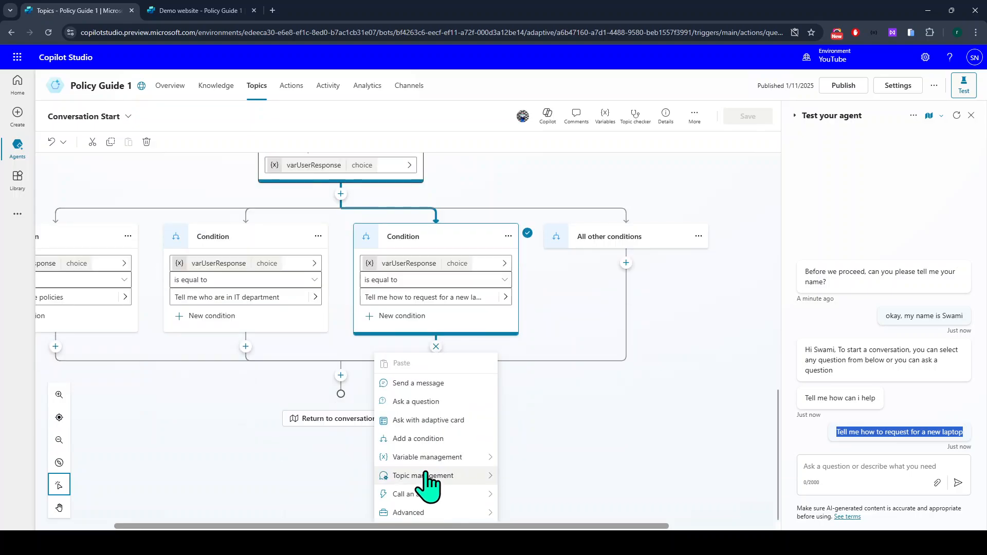
mouse_move(438, 459)
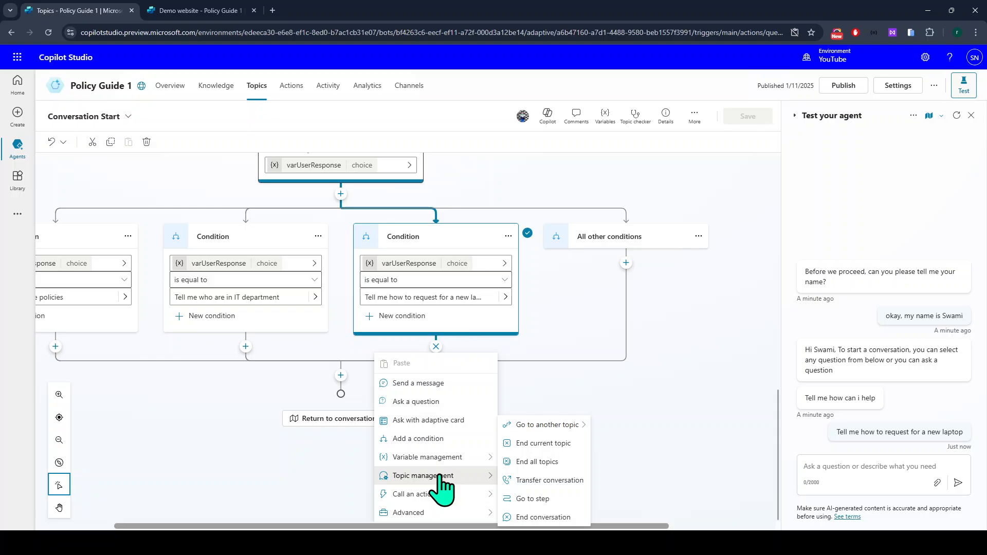
mouse_move(566, 427)
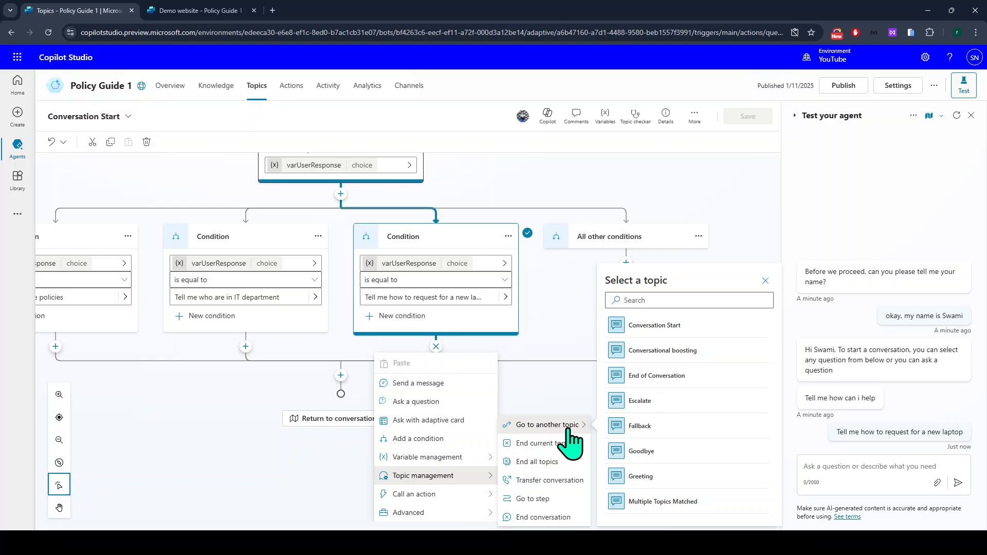
left_click(714, 356)
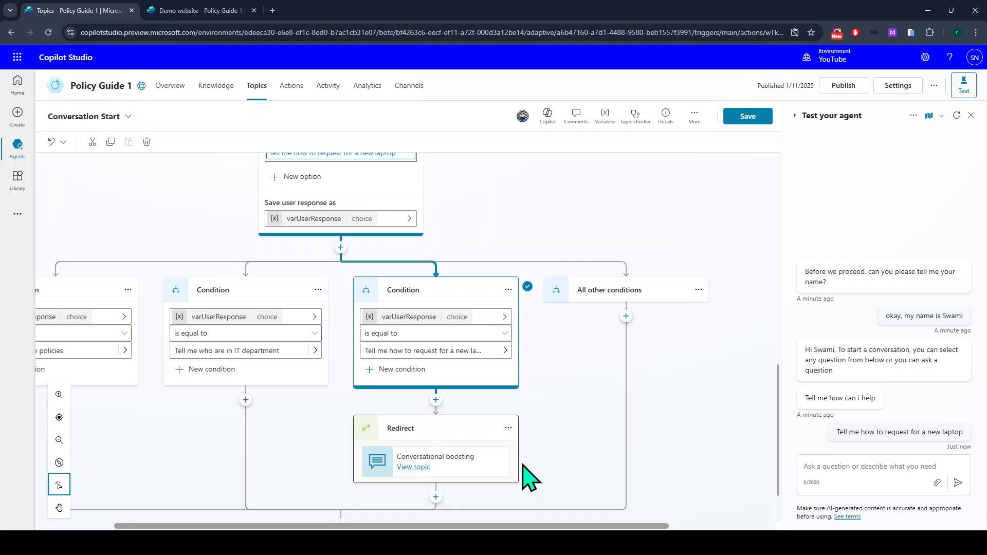
scroll(523, 464, "down", 1)
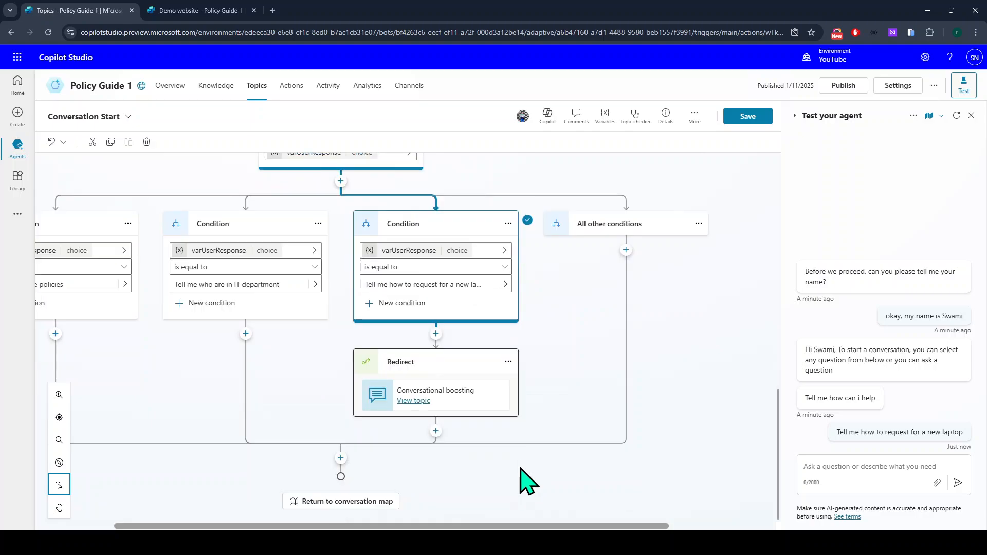
Dismiss the leave-page warning and save the Conversation Start topic.
left_click(413, 401)
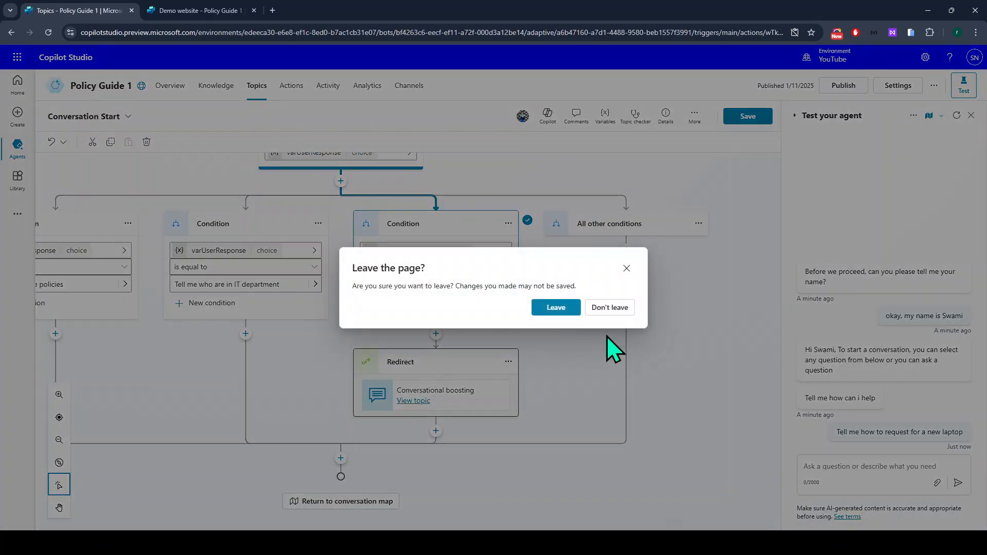
left_click(627, 268)
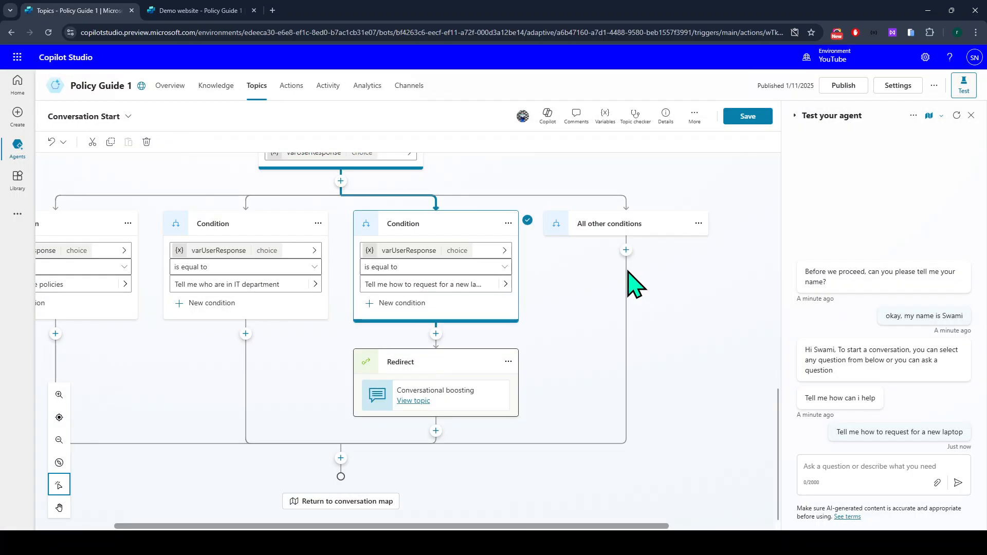
left_click(748, 116)
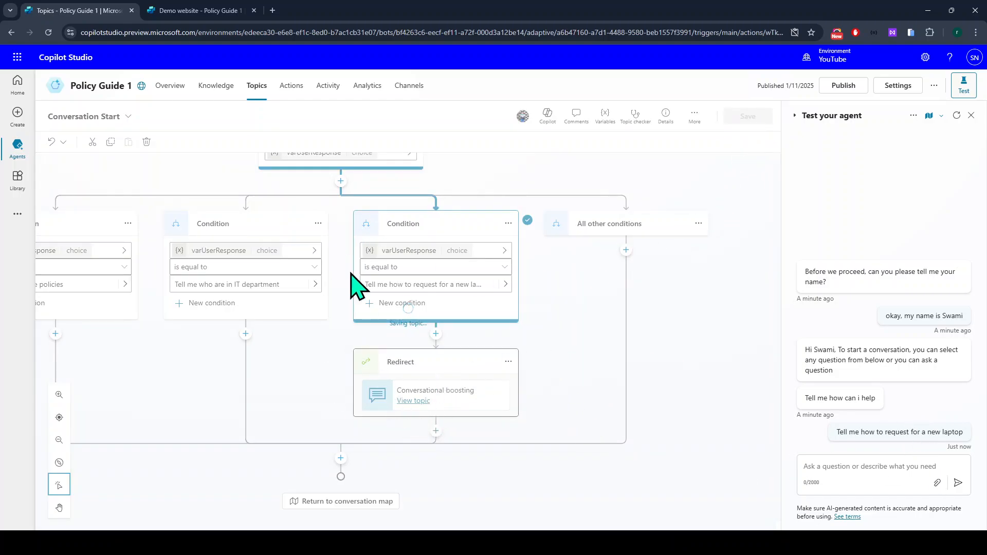
scroll(339, 371, "up", 3)
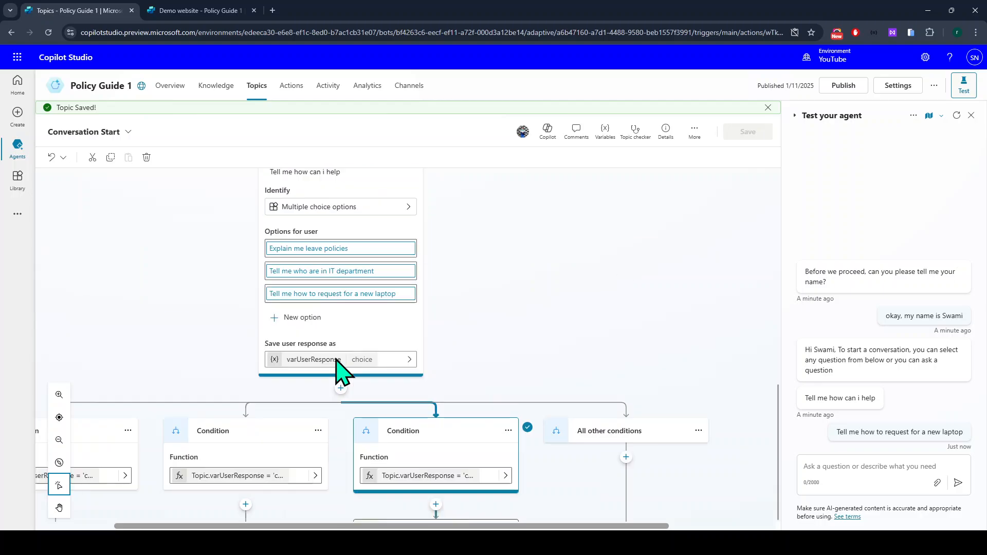
scroll(353, 293, "down", 2)
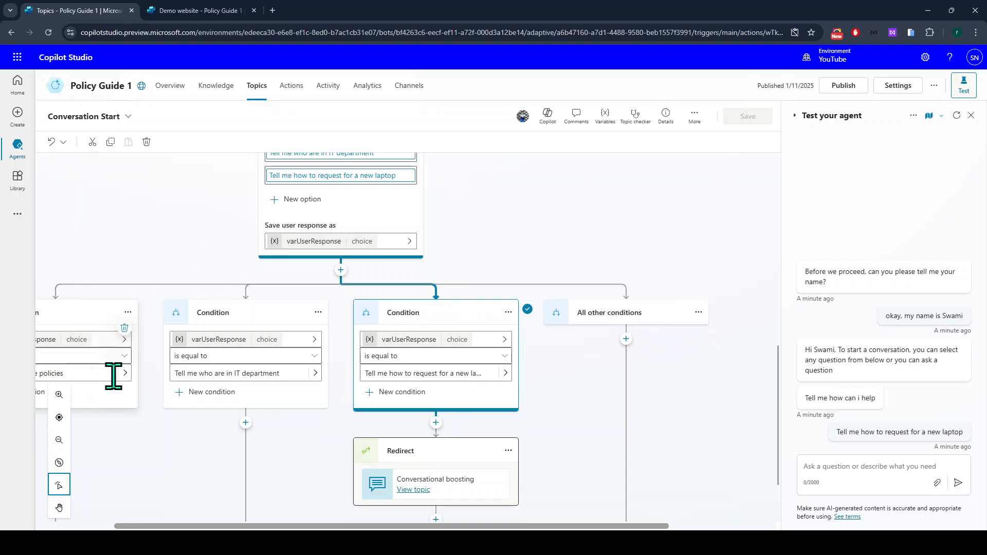
scroll(447, 418, "down", 1)
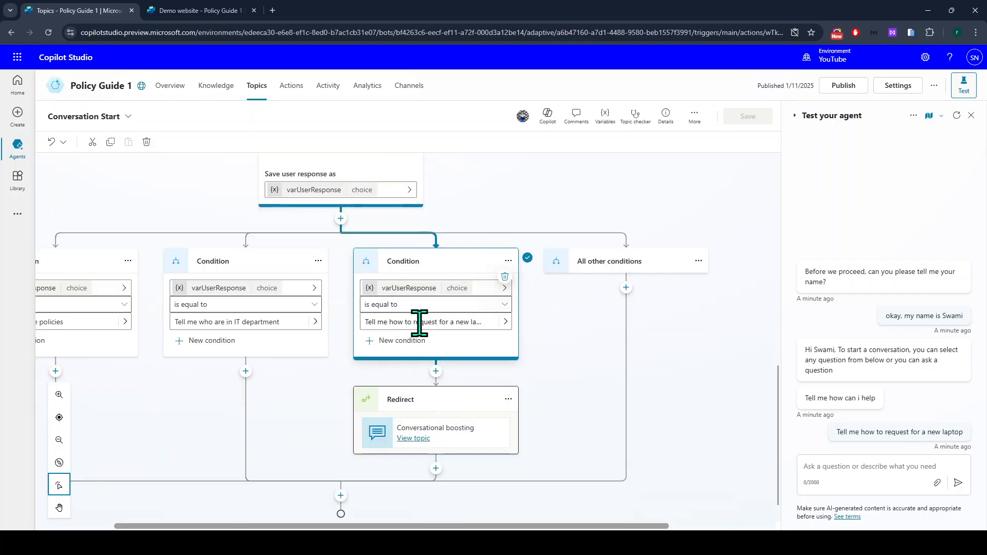
View the Conversational boosting topic, then restart the test conversation at the name question.
left_click(413, 439)
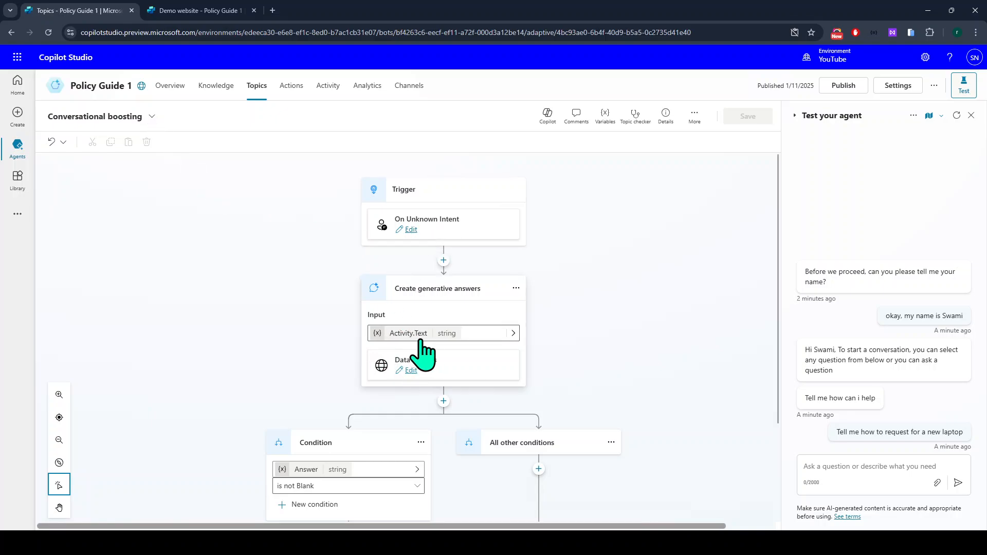
left_click_drag(837, 433, 983, 445)
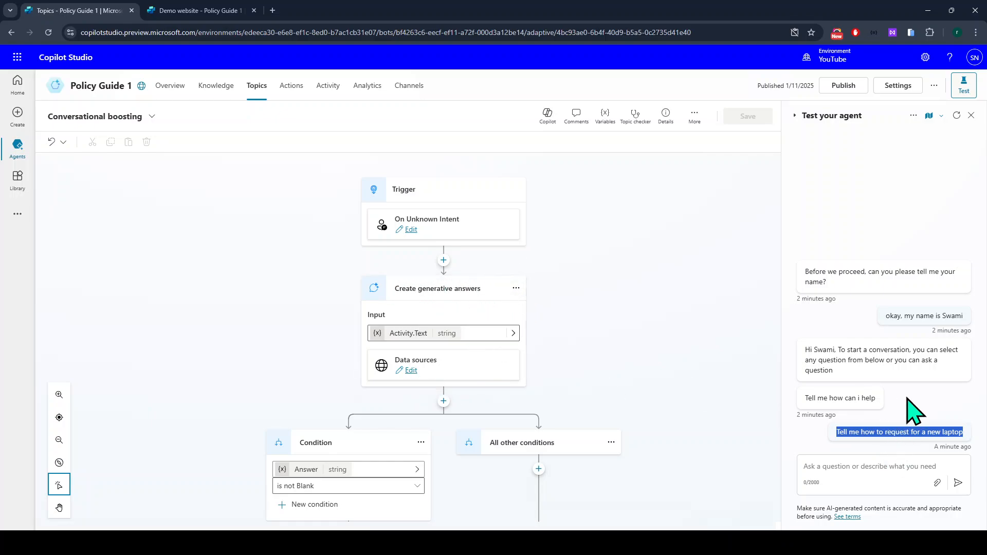
left_click(957, 118)
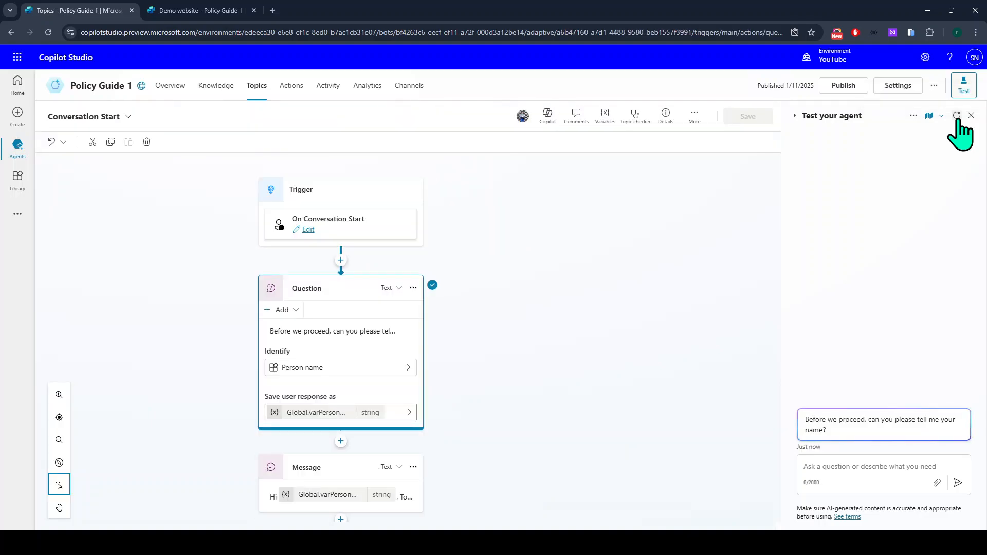
Give a name in the test chat and choose 'Tell me how to request for a new laptop'.
left_click(890, 467)
type("alexa")
key("Return")
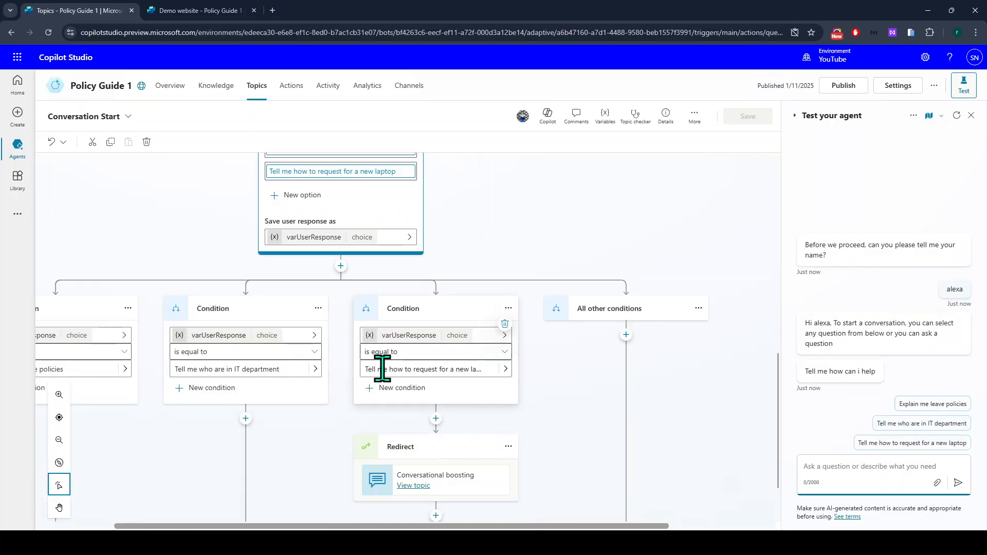
left_click(877, 444)
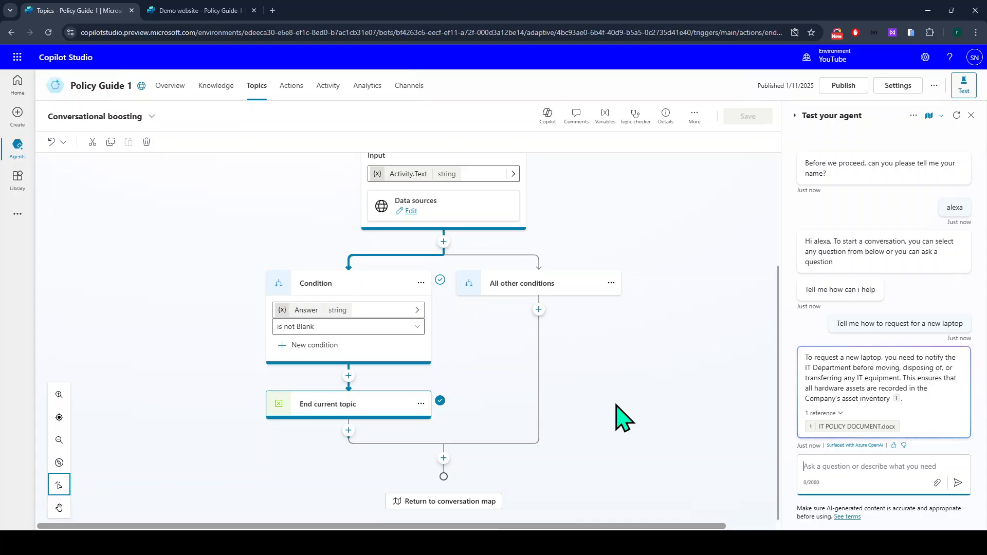
left_click_drag(807, 359, 933, 358)
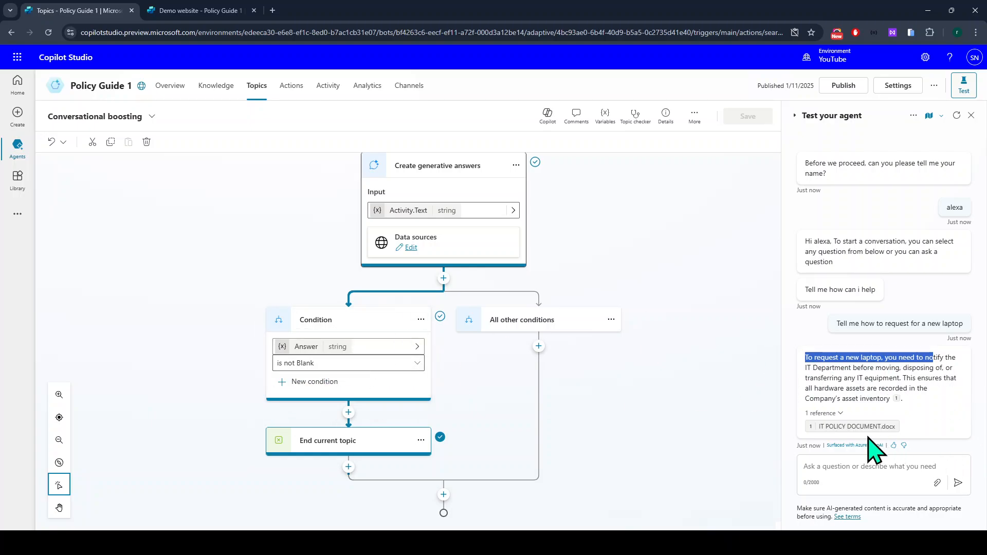
left_click(897, 399)
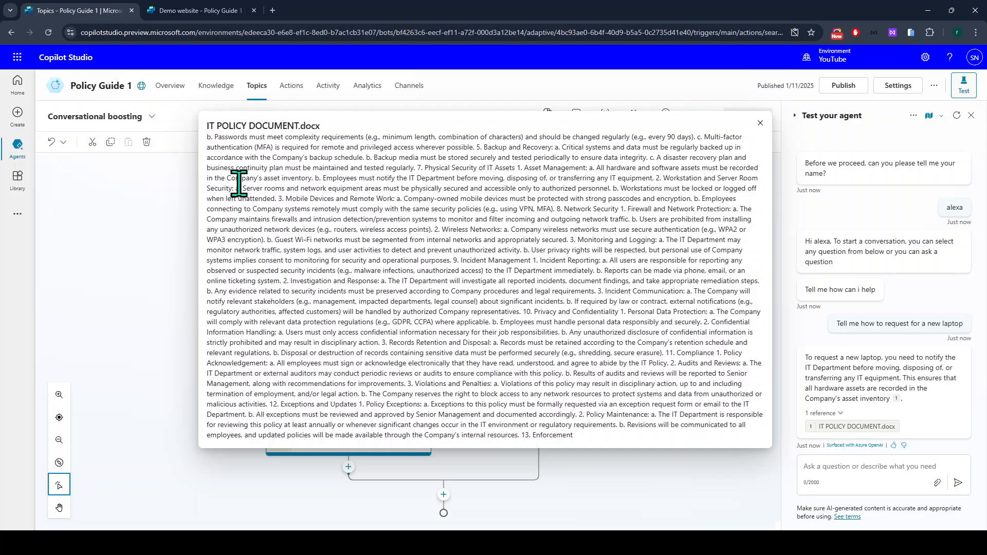
left_click_drag(207, 136, 616, 425)
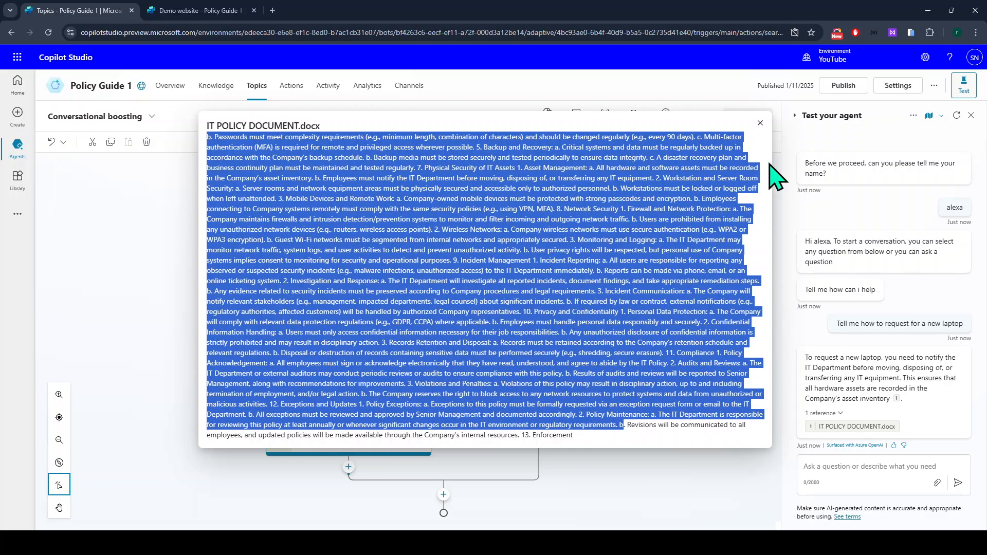
left_click(761, 123)
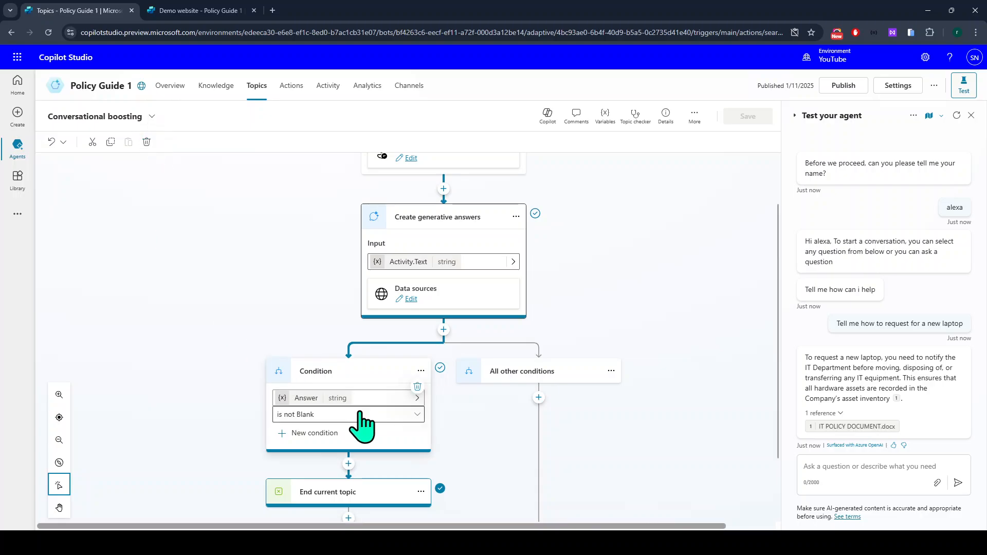
scroll(437, 352, "up", 1)
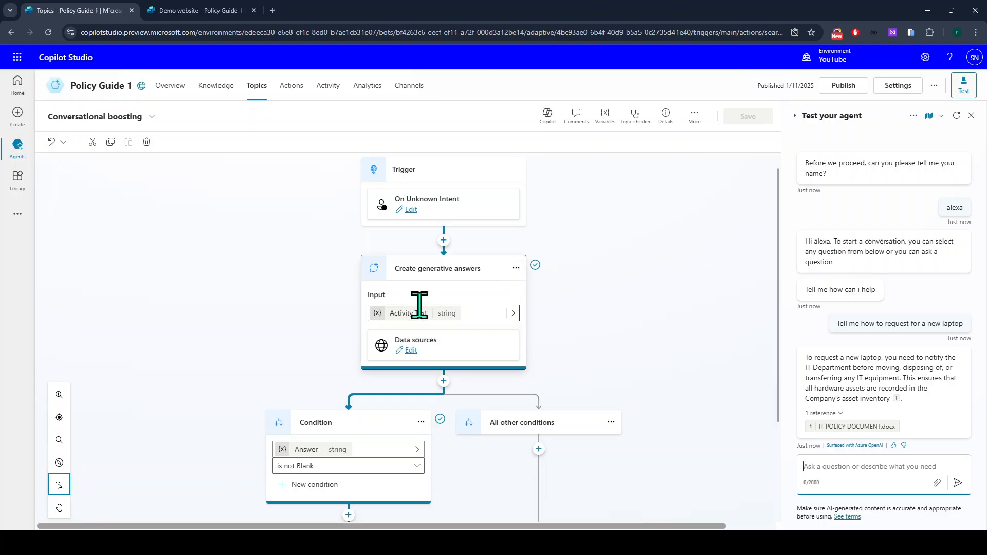
Reopen Conversation Start from the Topics list and scroll down to its condition branches.
left_click(256, 88)
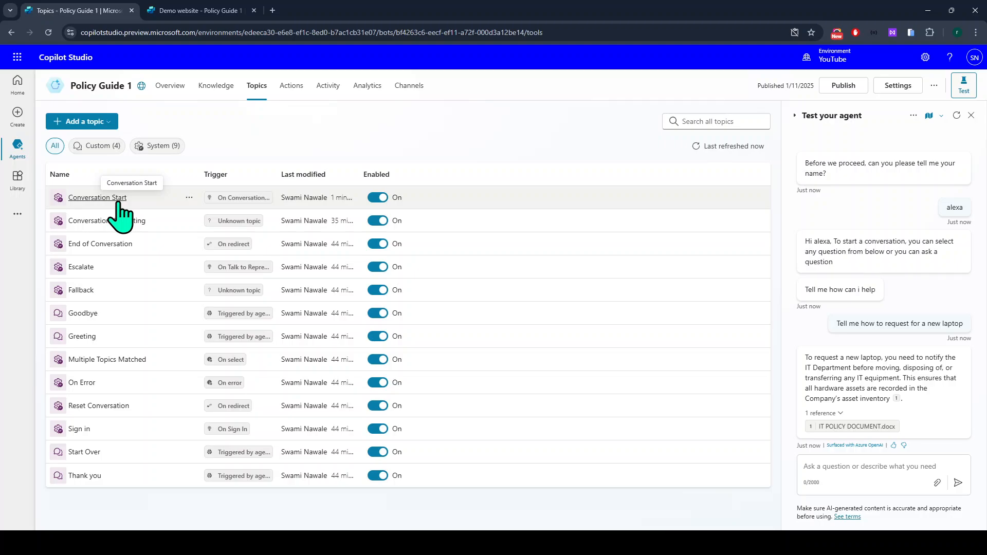
left_click(118, 202)
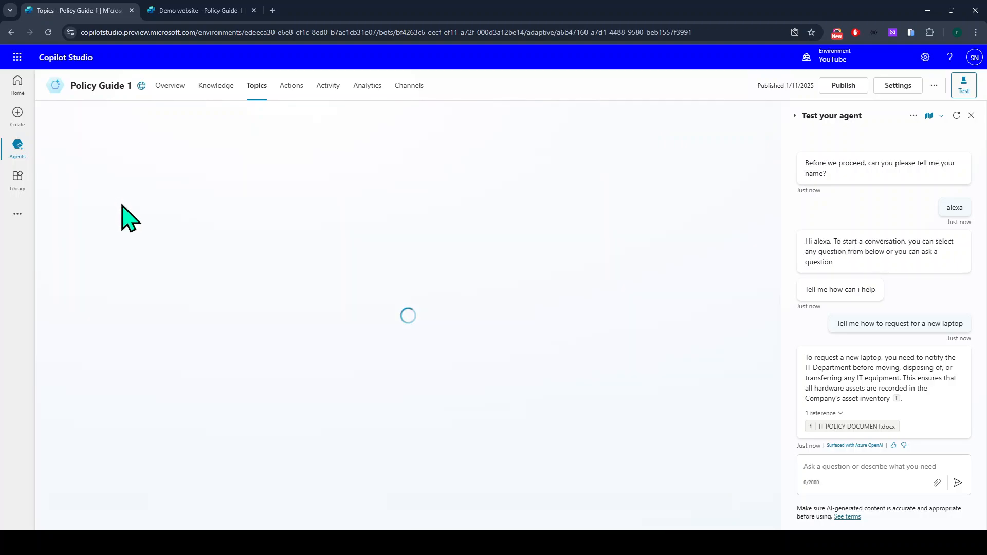
scroll(478, 360, "down", 5)
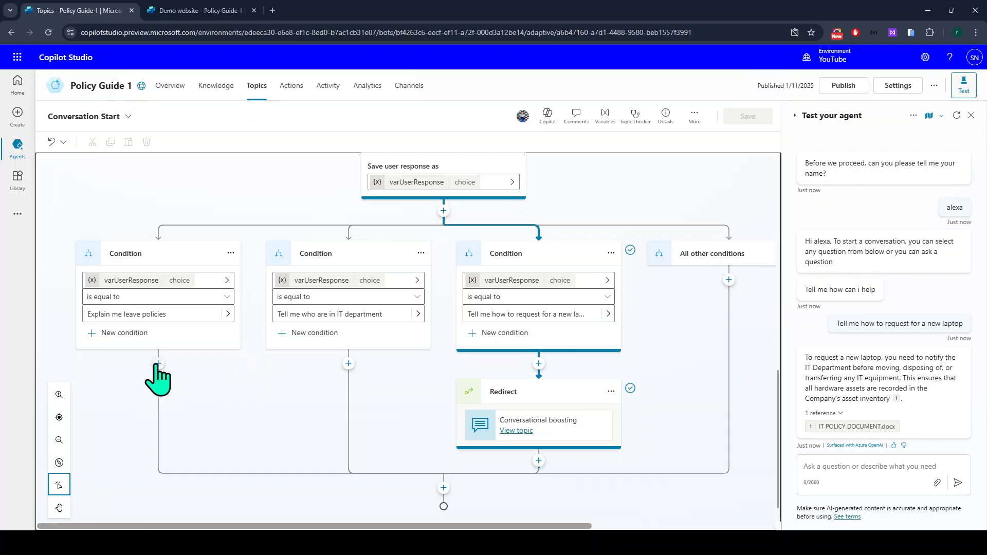
scroll(374, 379, "down", 1)
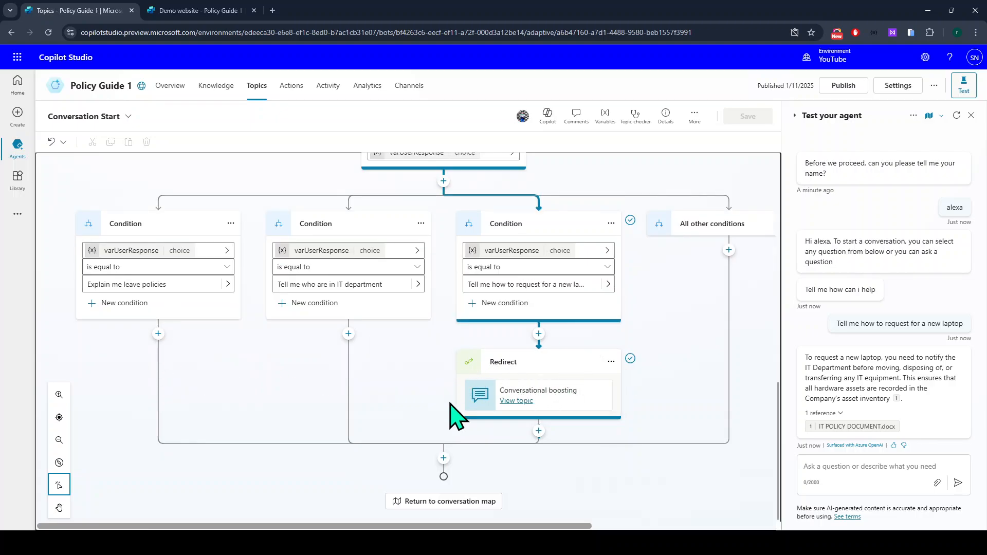
Add one shared redirect to Conversational boosting after the merged branches.
left_click(444, 458)
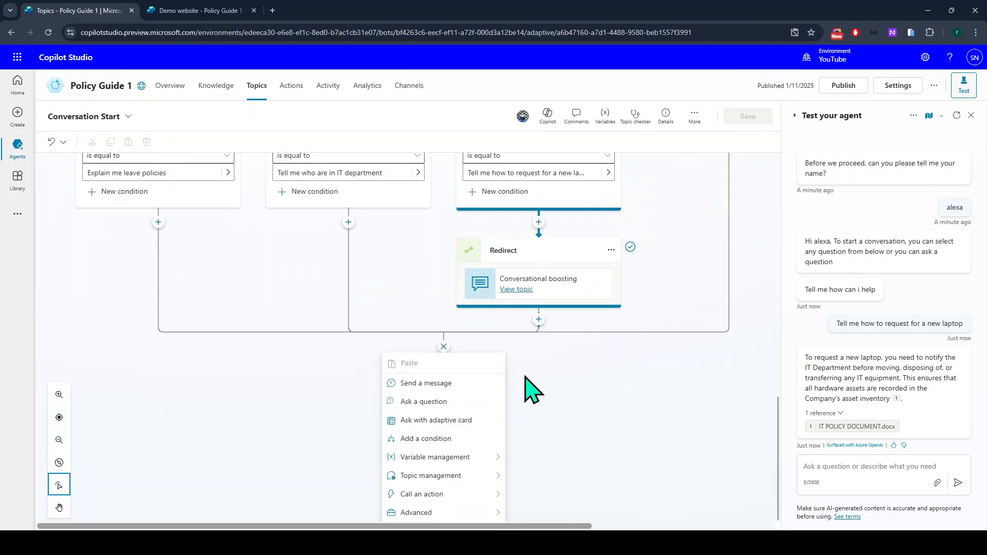
mouse_move(441, 466)
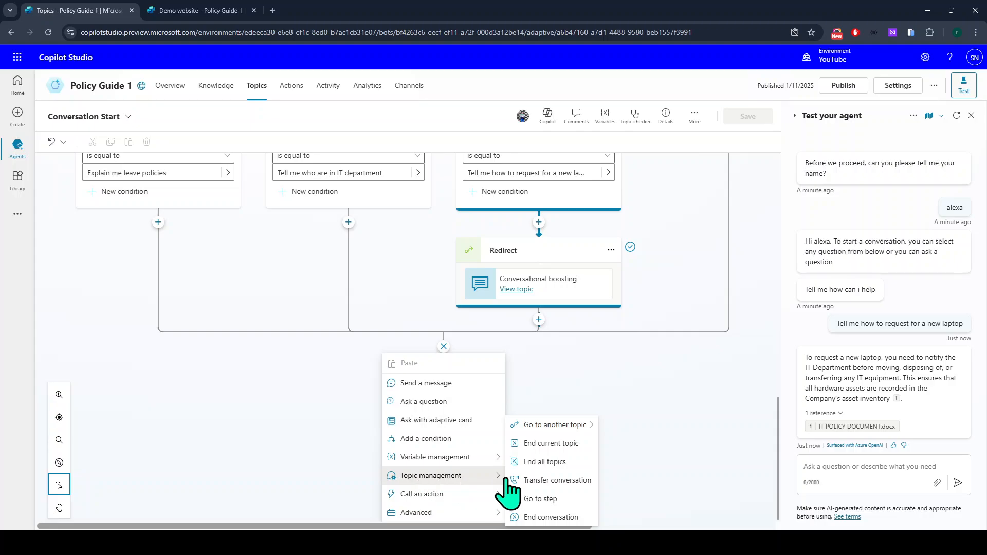
mouse_move(555, 426)
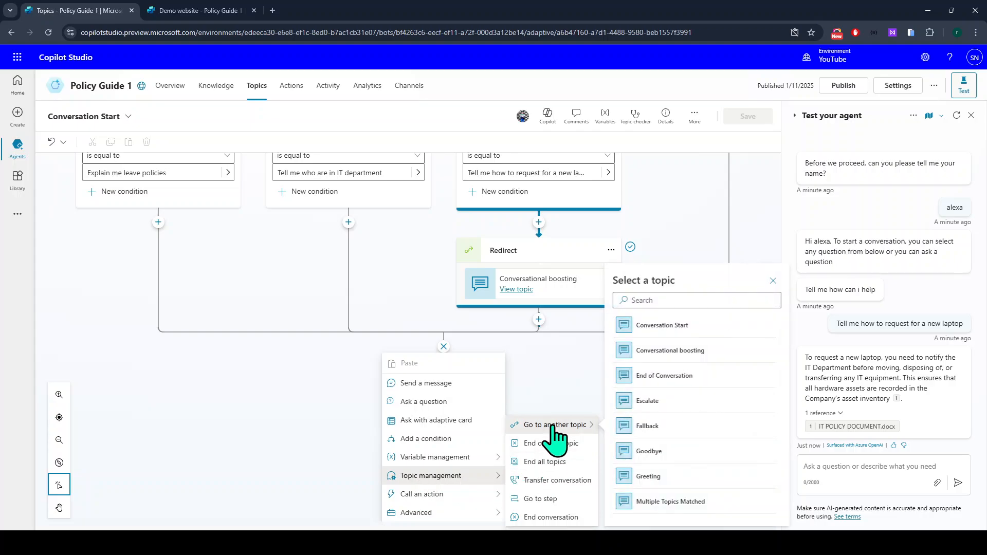
left_click(670, 350)
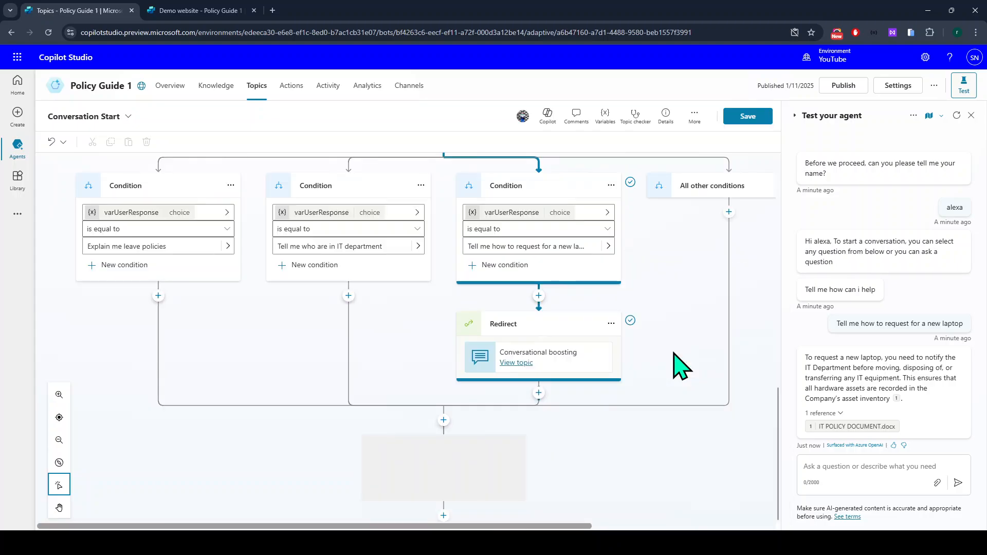
Delete the laptop branch's own redirect and save the Conversation Start topic.
left_click(611, 323)
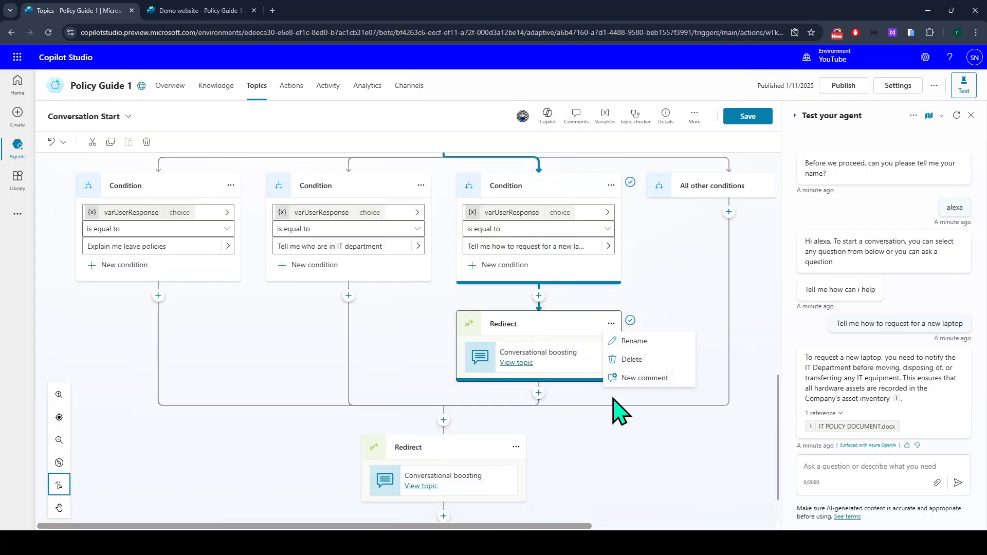
left_click(628, 360)
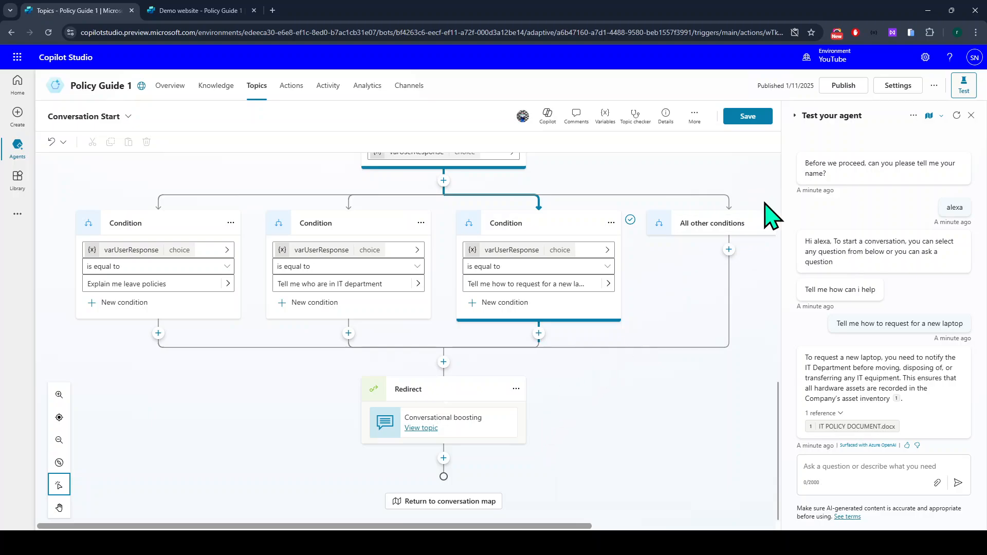
left_click(751, 122)
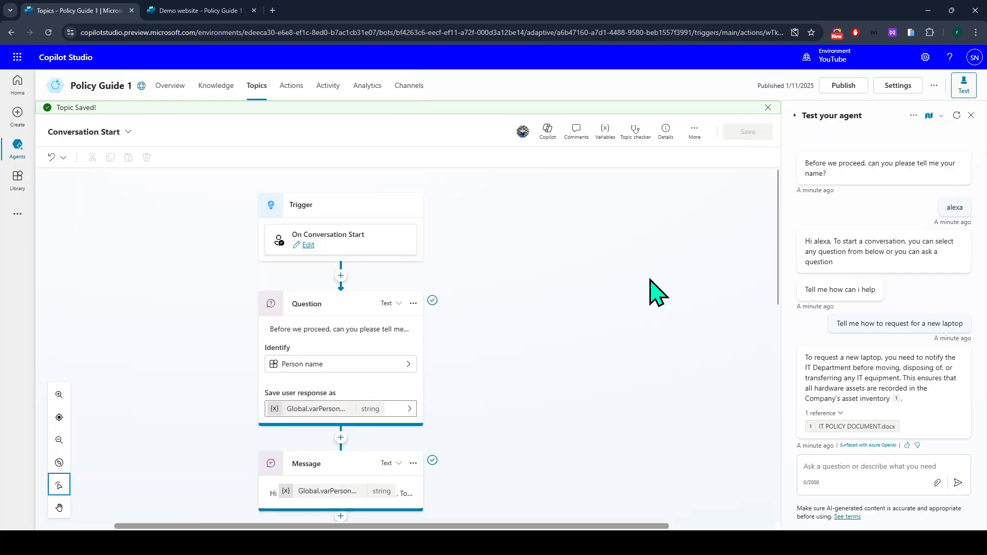
Restart the test chat, reply with a name, and ask 'Explain me leave policies'.
scroll(457, 392, "down", 8)
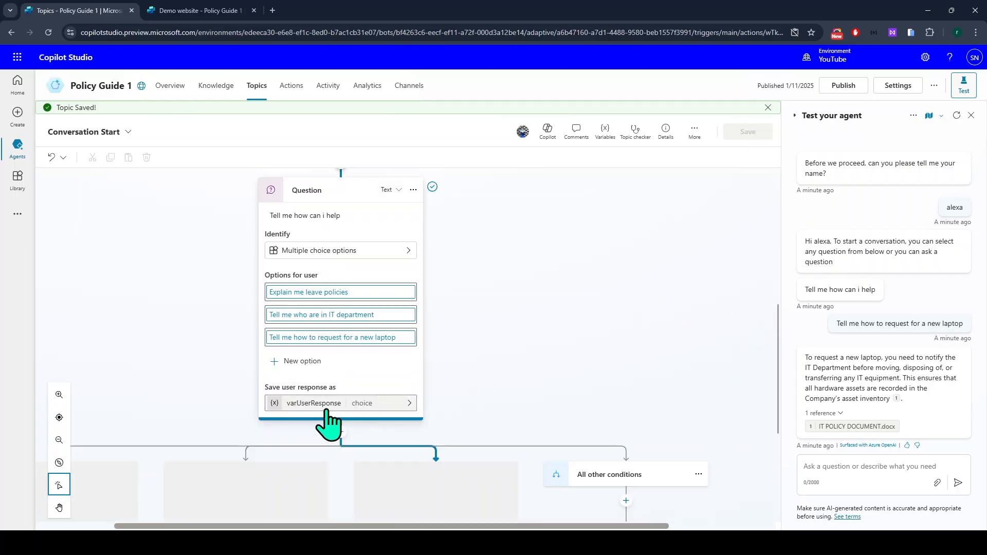
scroll(265, 434, "down", 3)
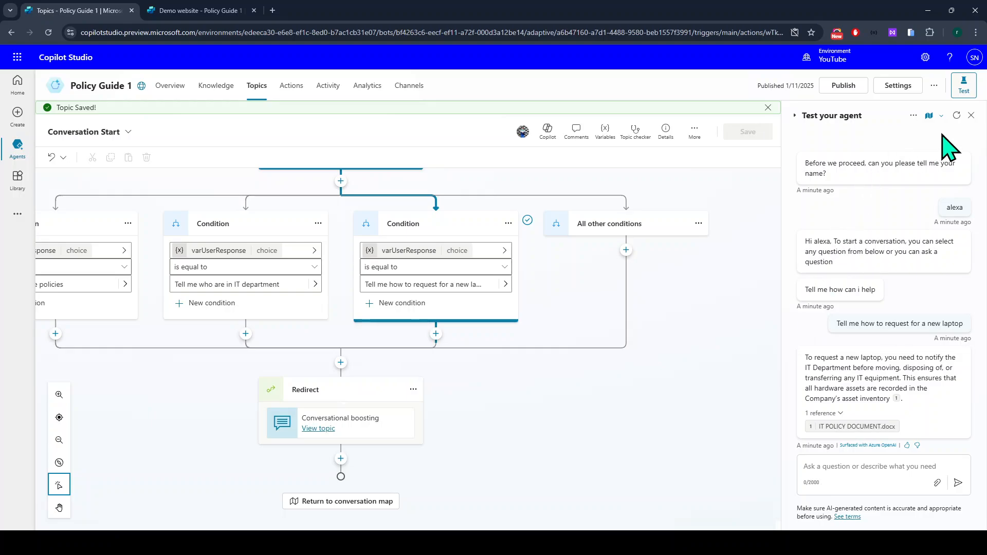
left_click(957, 116)
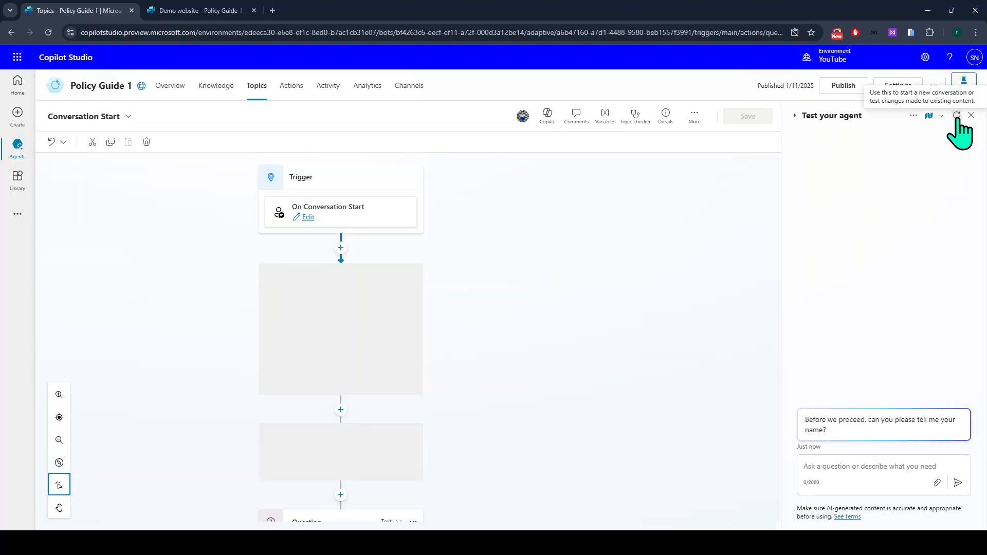
left_click(858, 461)
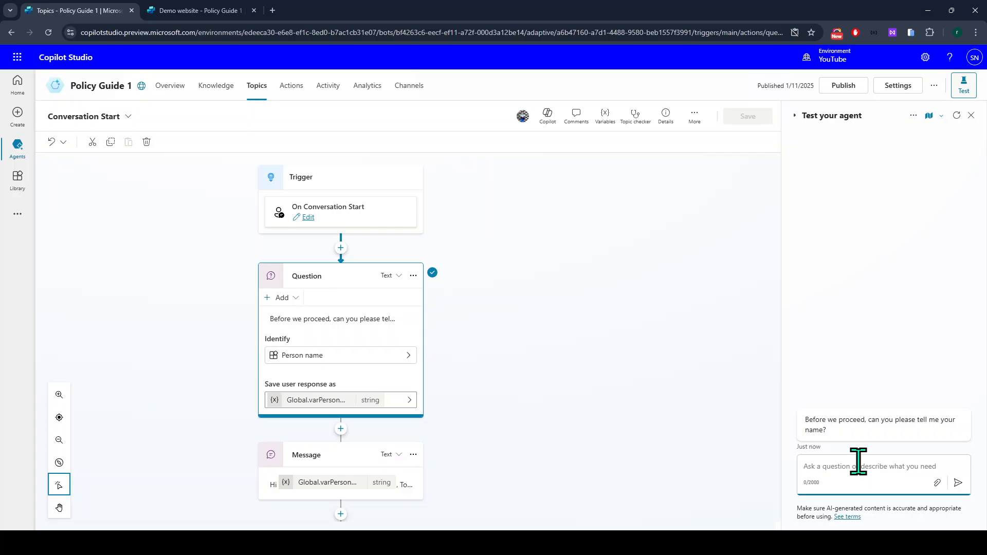
type("joni")
key("Return")
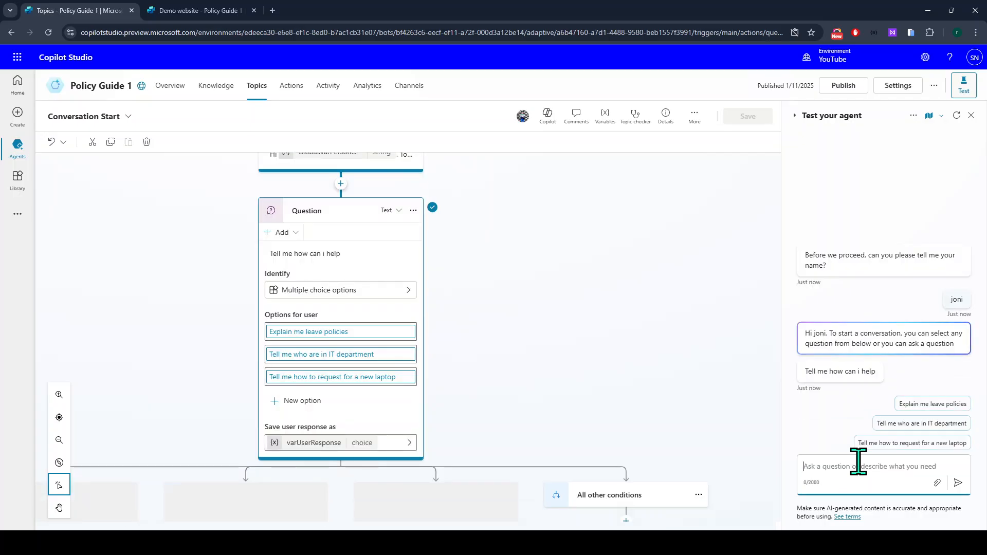
left_click(927, 406)
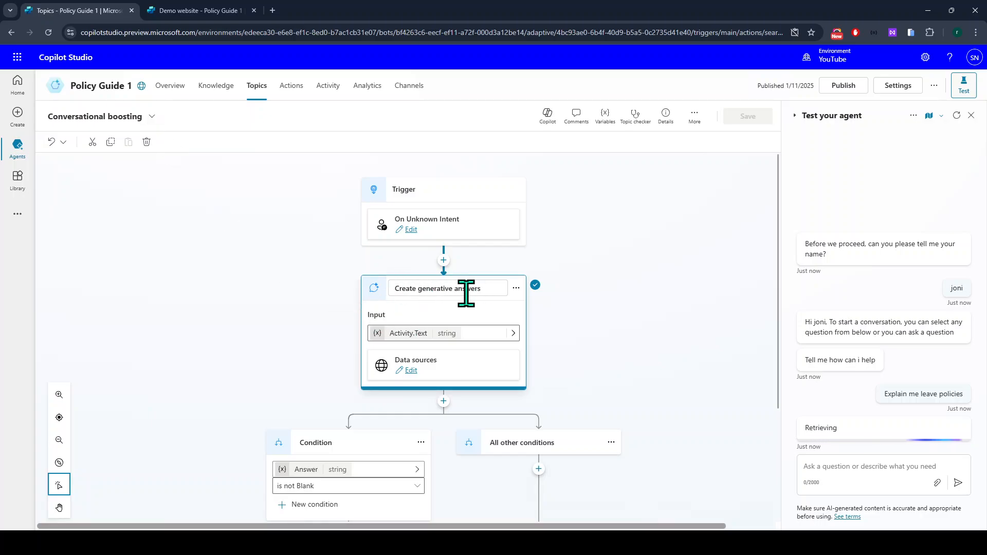
Read through the agent's leave-policy answer, highlighting the question and the Annual Leave paragraph.
scroll(483, 290, "down", 2)
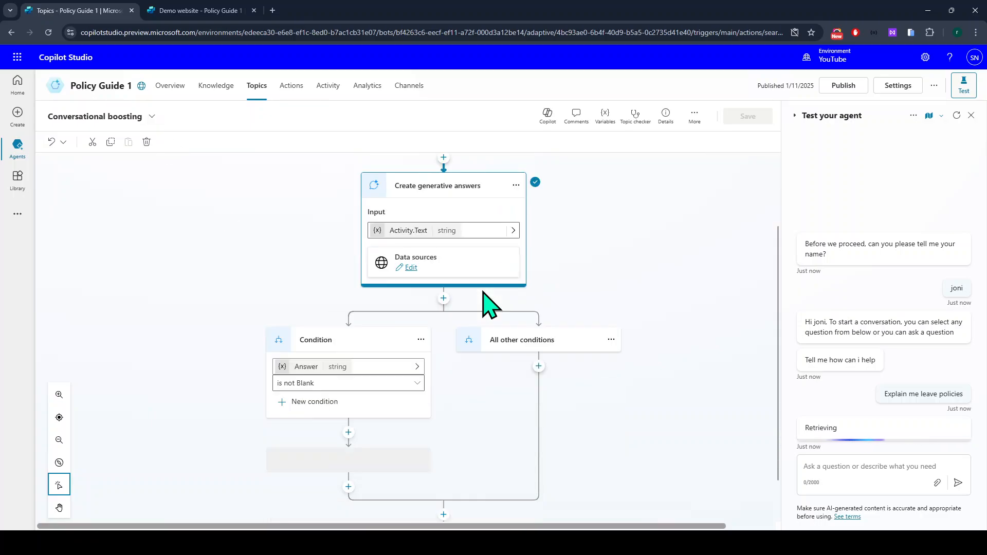
scroll(487, 304, "up", 1)
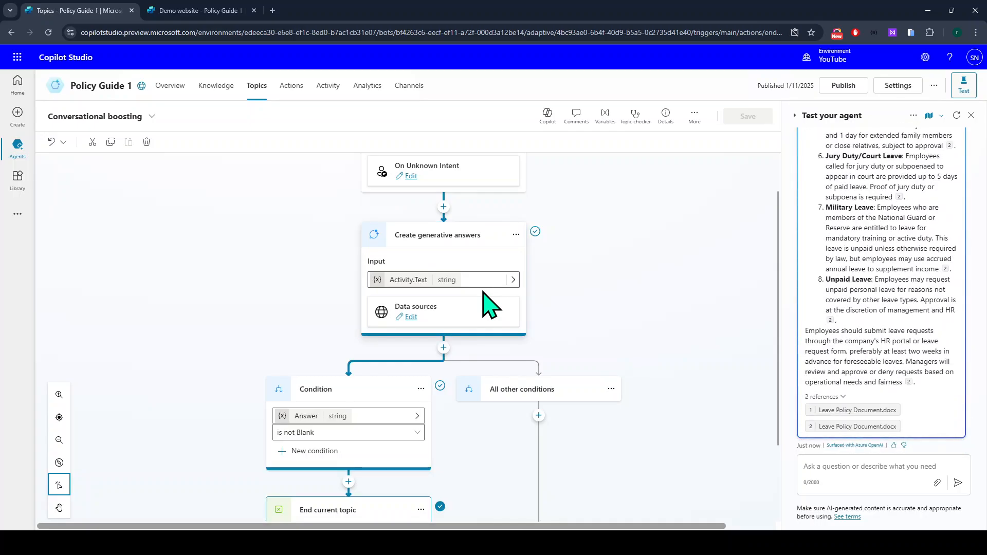
scroll(483, 290, "down", 1)
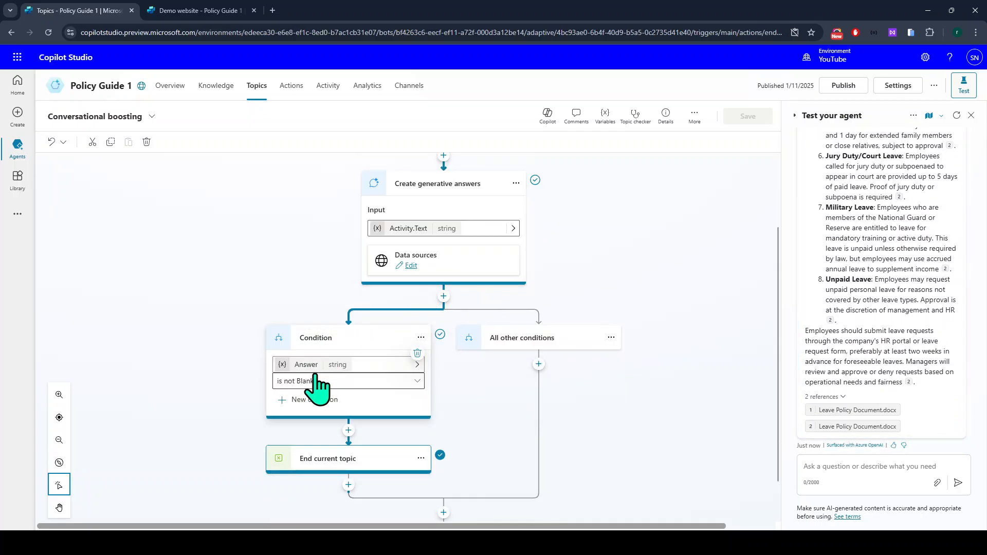
scroll(329, 412, "down", 1)
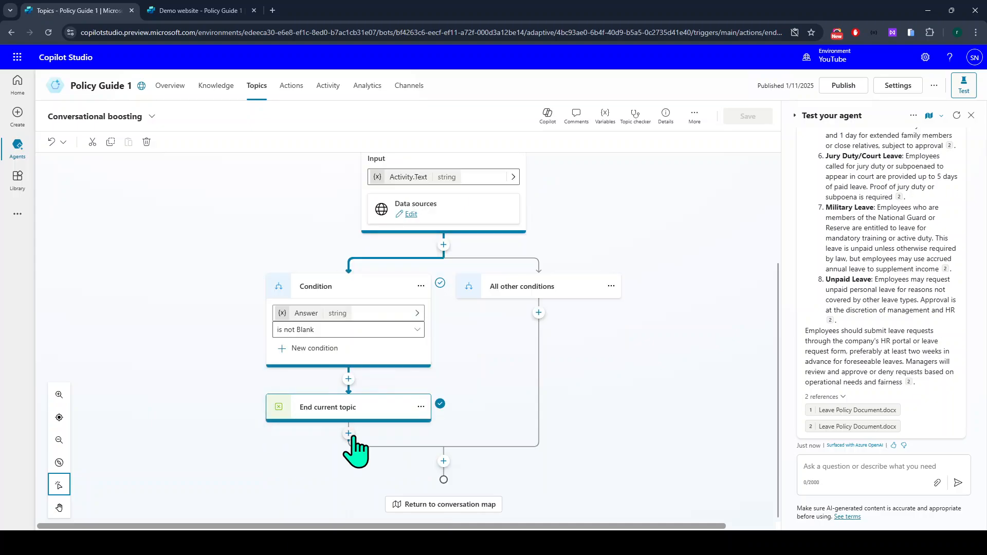
scroll(885, 411, "up", 10)
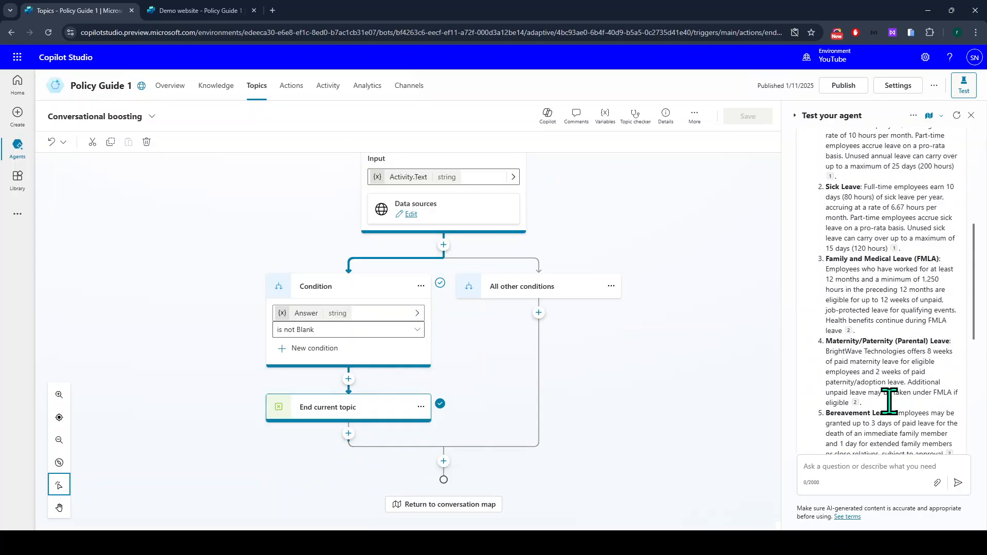
left_click_drag(880, 252, 969, 264)
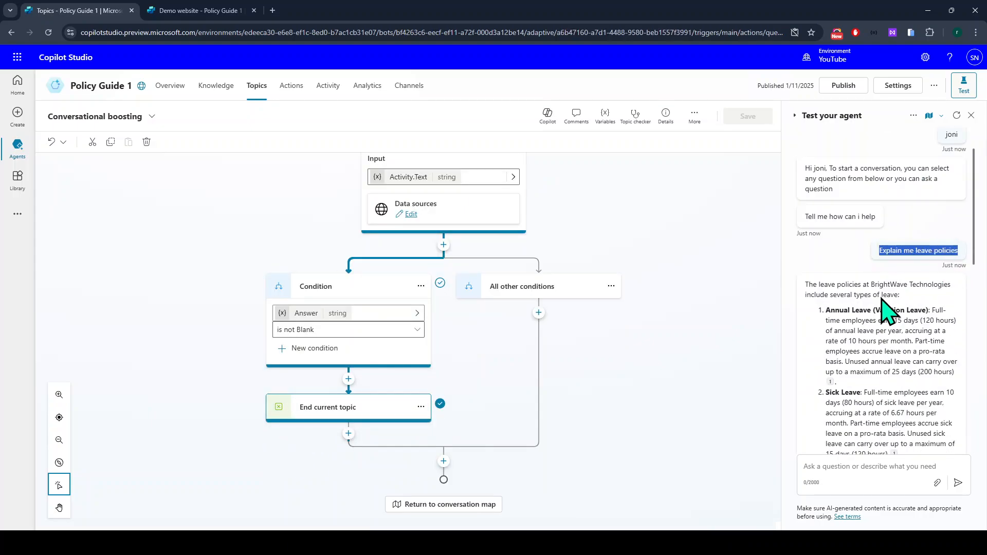
left_click_drag(825, 310, 883, 408)
scroll(885, 415, "down", 8)
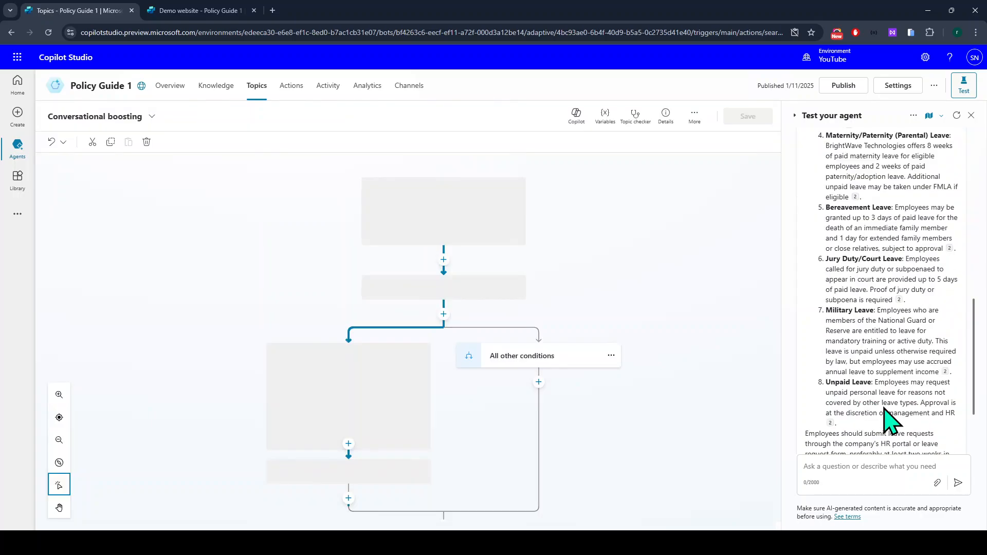
Preview the cited Leave Policy Document.docx source, then close it.
left_click(899, 301)
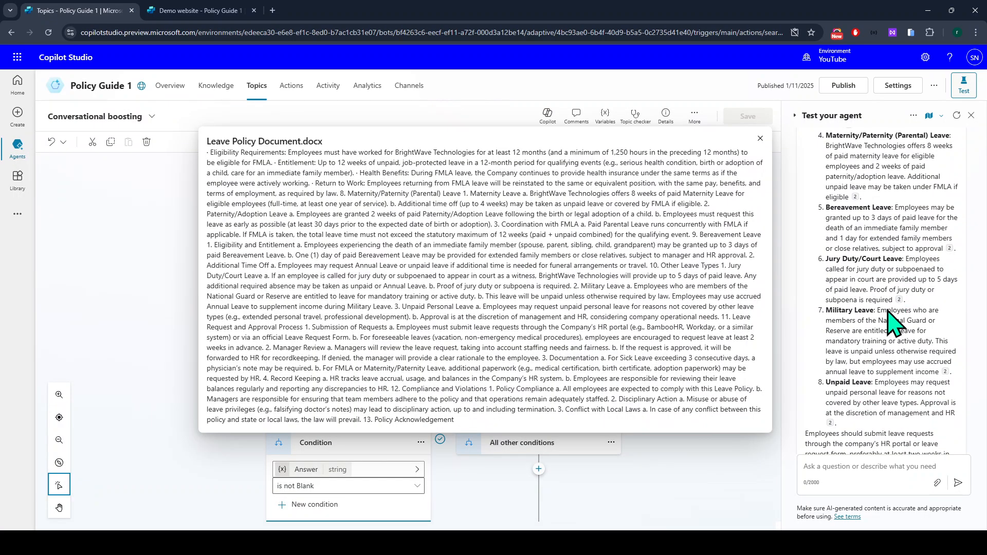
left_click(772, 135)
scroll(879, 350, "down", 1)
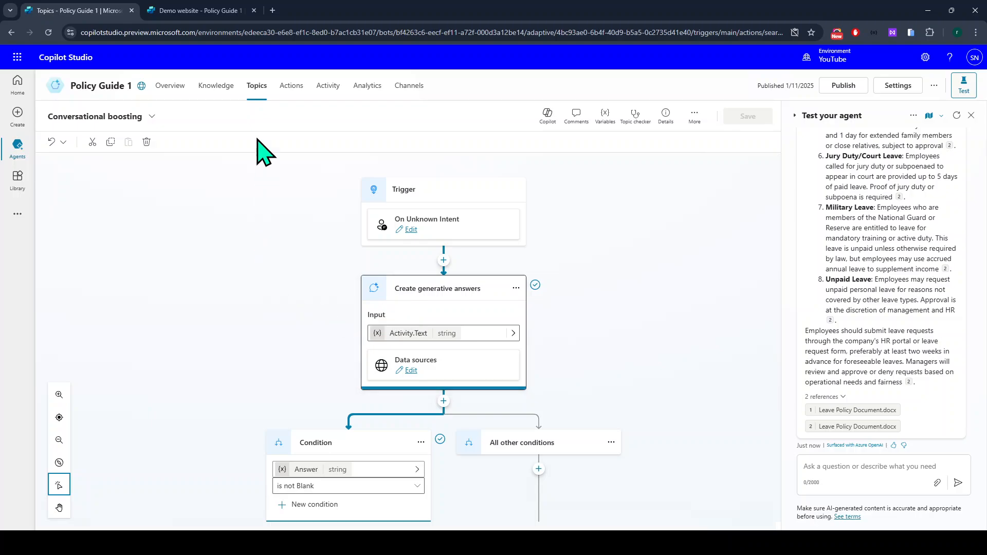
Return to the Policy Guide 1 topics list.
left_click(260, 92)
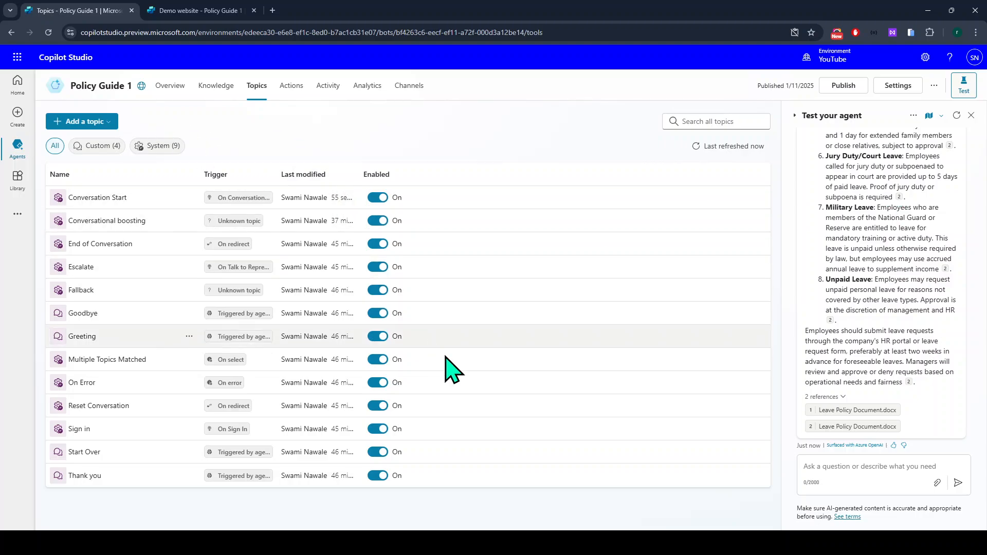
Open the SharePoint Demo Site home page in a new browser tab.
left_click(276, 10)
type("co")
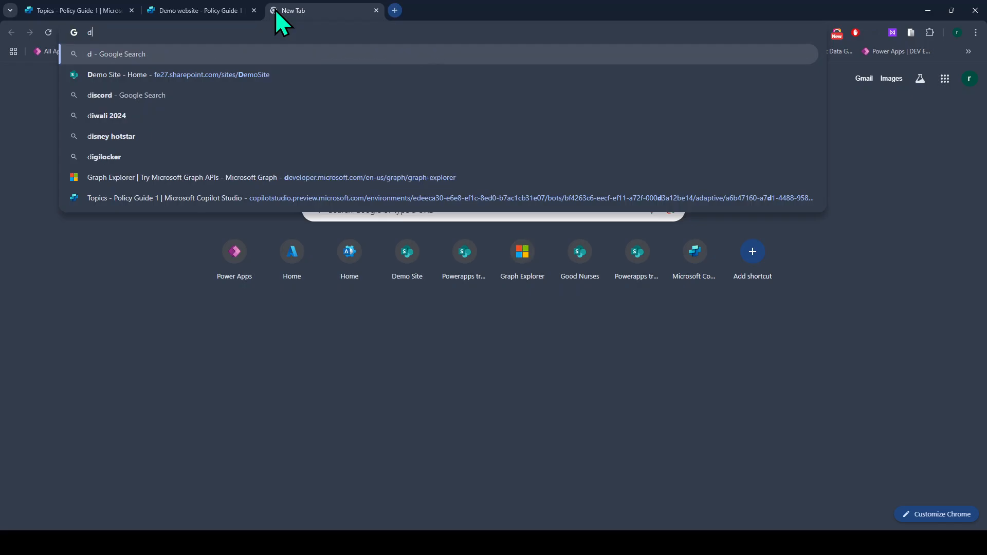
type("p")
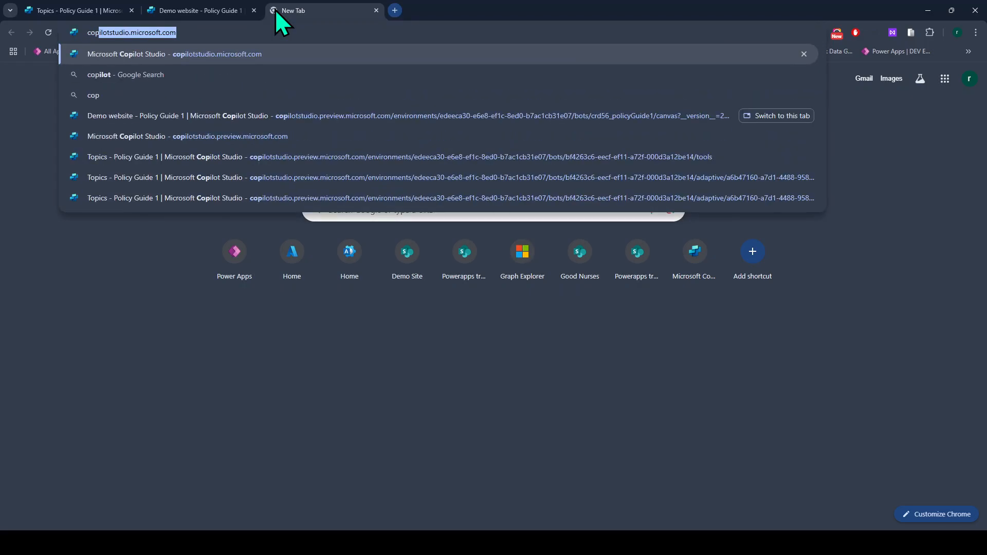
key("ctrl+a")
type("sha")
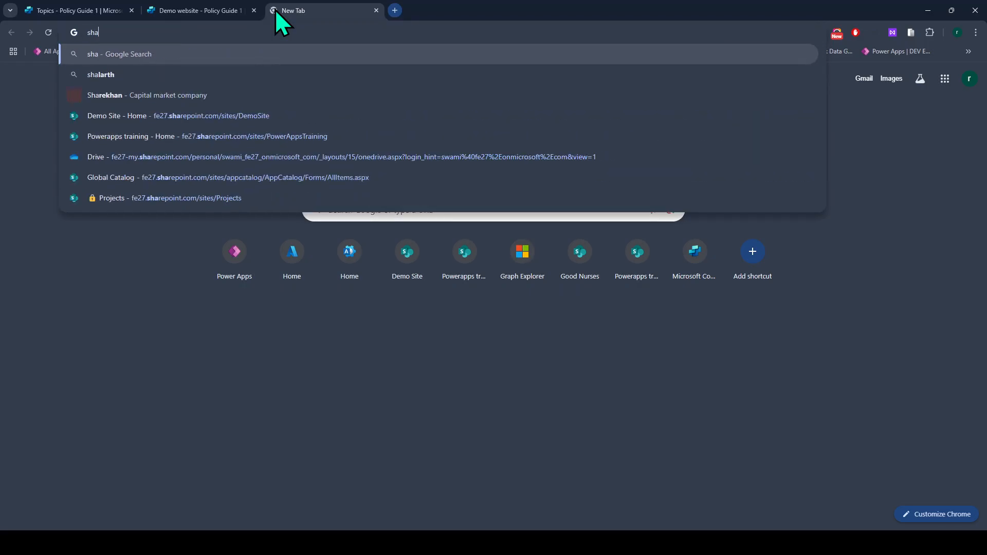
key("Up")
key("Up")
key("Up")
key("Up")
key("Up")
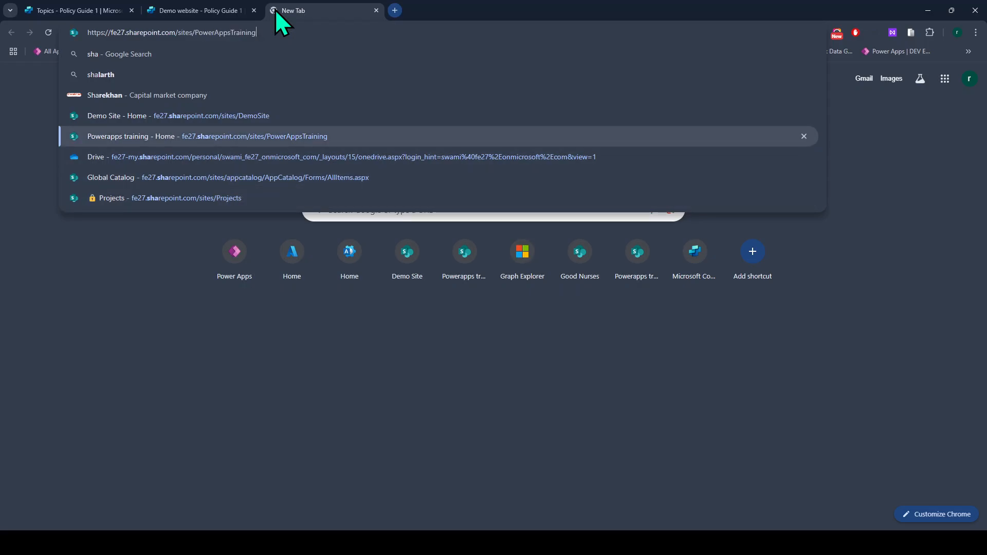
key("Return")
Switch the address to the copilotstudio site and open its Documents library.
left_click(305, 36)
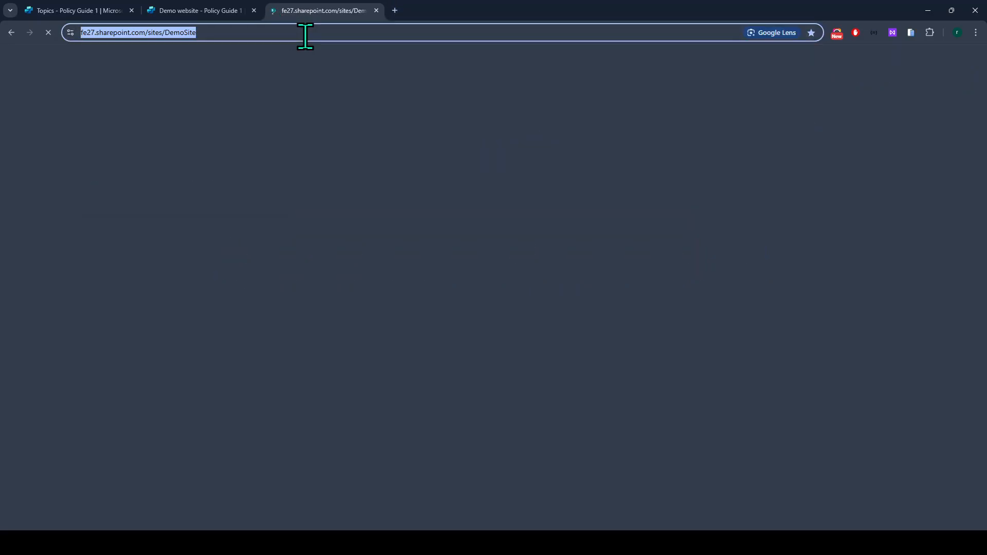
left_click(305, 36)
key("ctrl+BackSpace")
type("c")
type("opil")
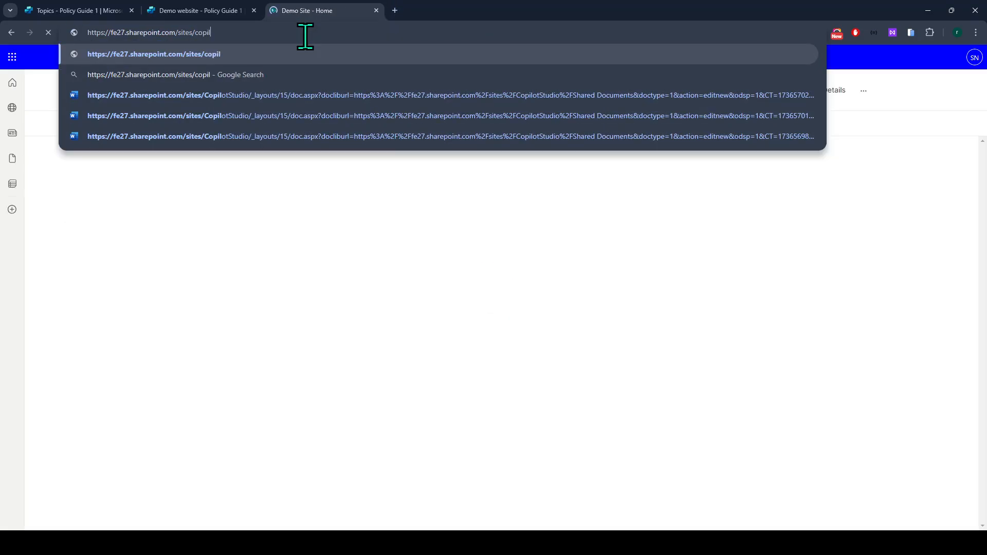
type("otstudio")
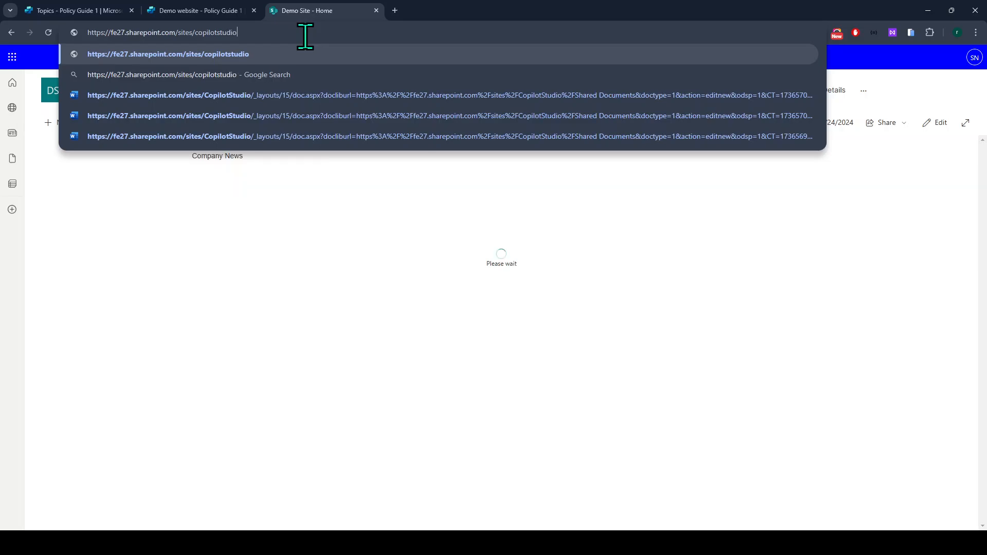
key("Return")
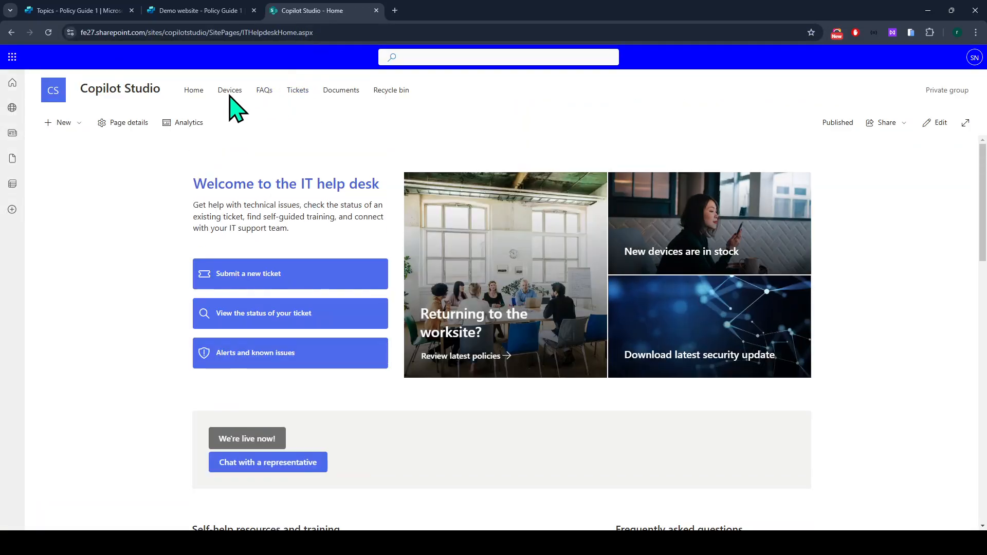
left_click(341, 91)
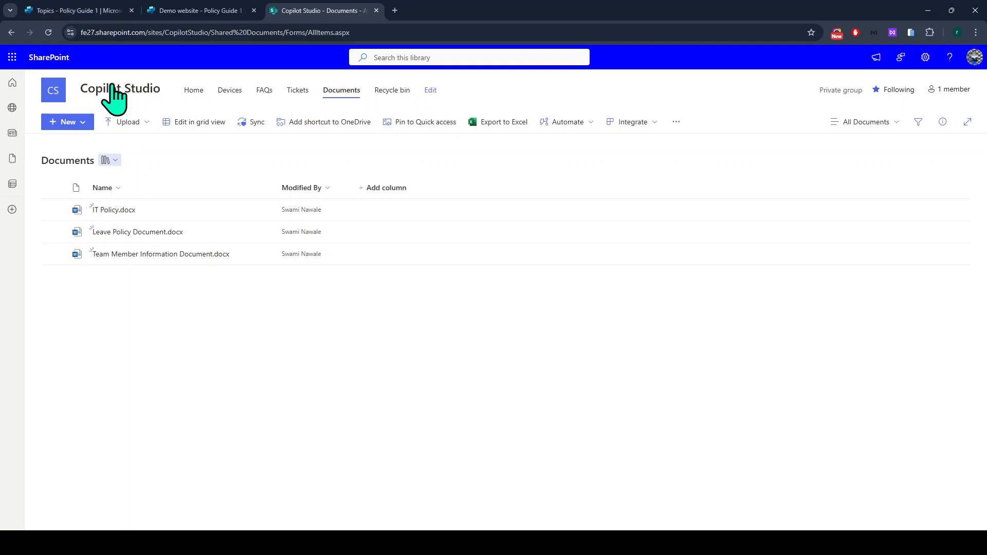
left_click(381, 32)
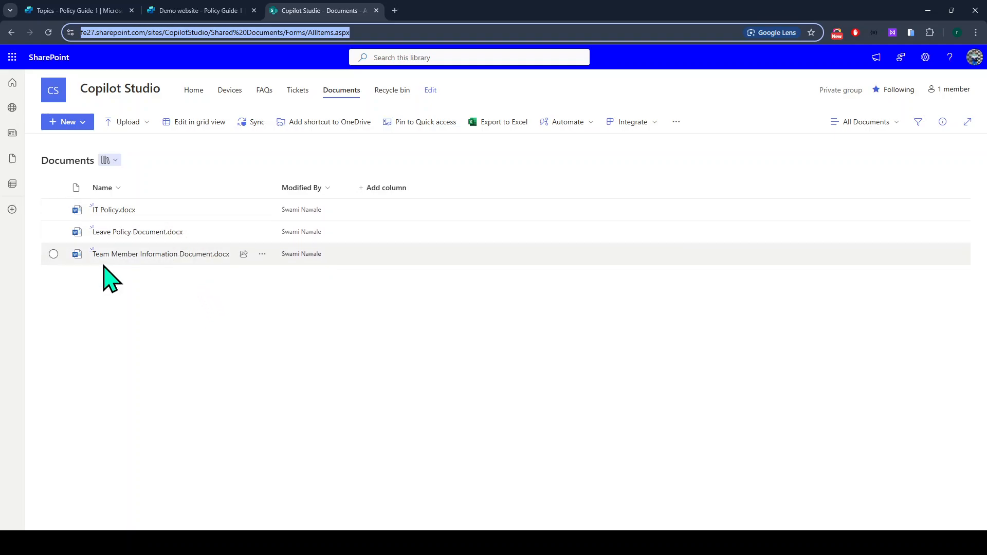
Open Leave Policy Document.docx and scroll to section 5, Annual (Vacation) Leave.
left_click(128, 233)
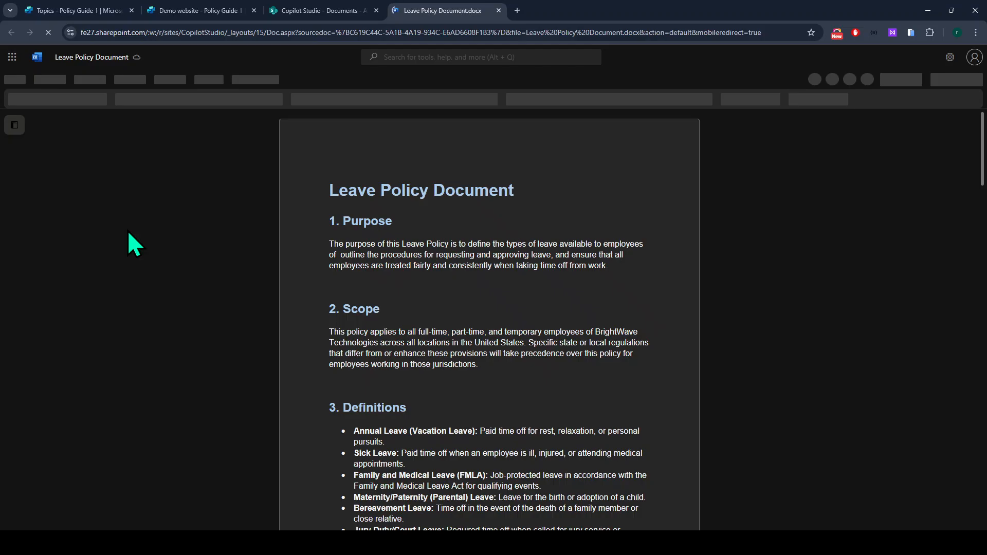
scroll(589, 370, "down", 3)
scroll(586, 378, "down", 3)
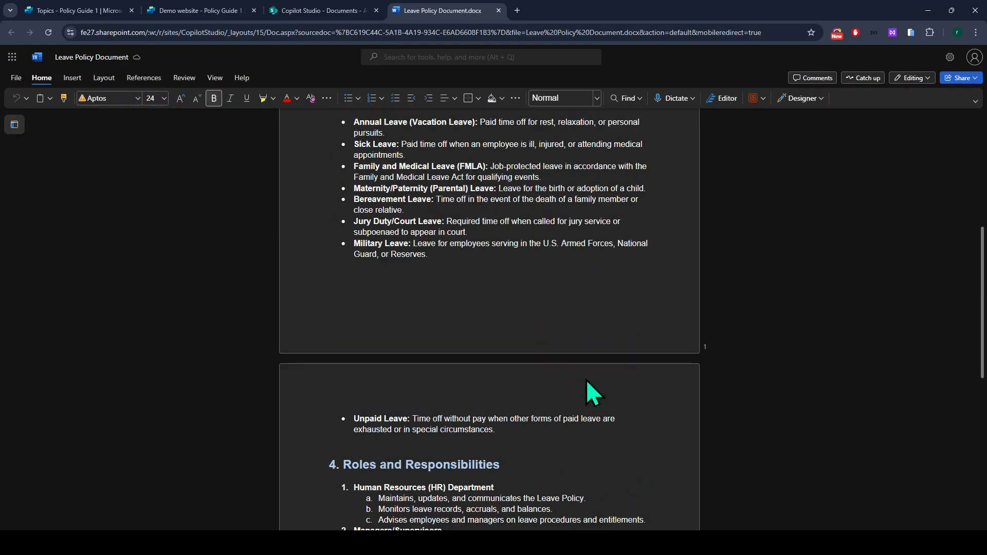
scroll(586, 378, "down", 5)
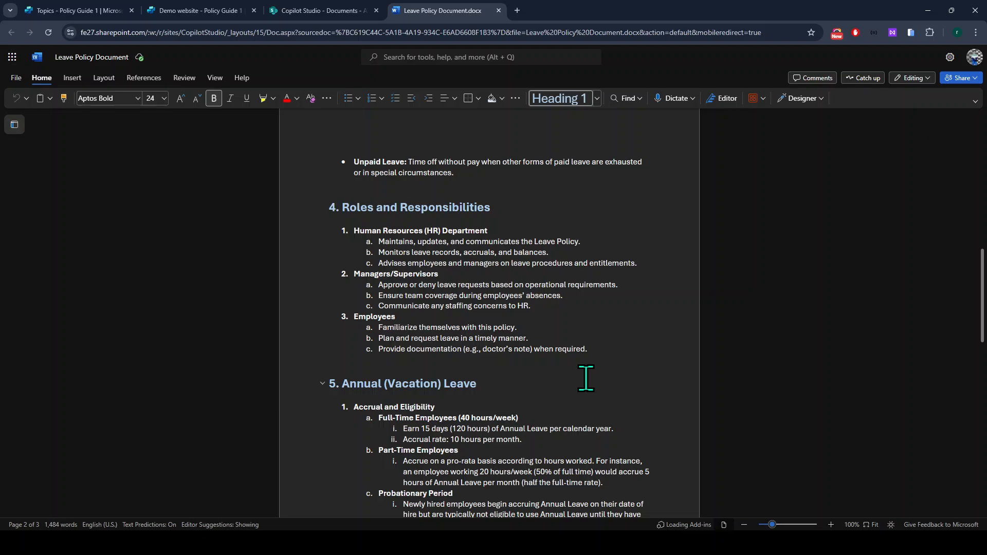
scroll(586, 378, "down", 3)
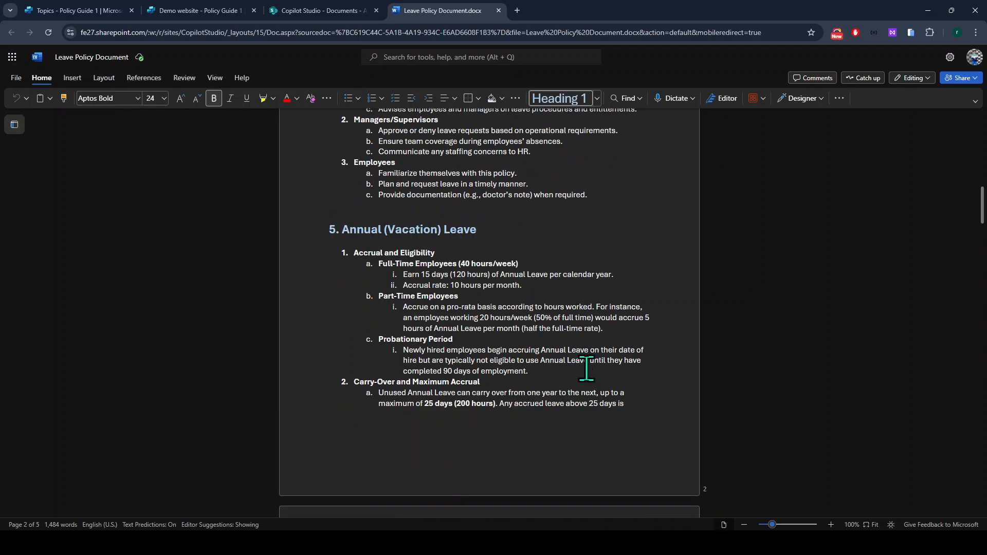
Highlight the Full-Time, Part-Time and Probationary Period accrual text in section 5.
left_click_drag(342, 228, 495, 329)
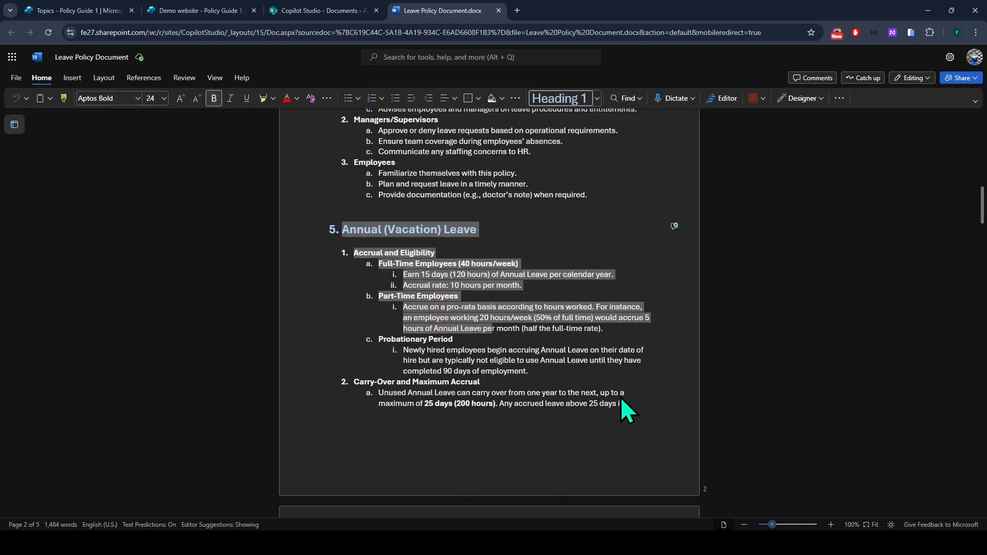
left_click(368, 253)
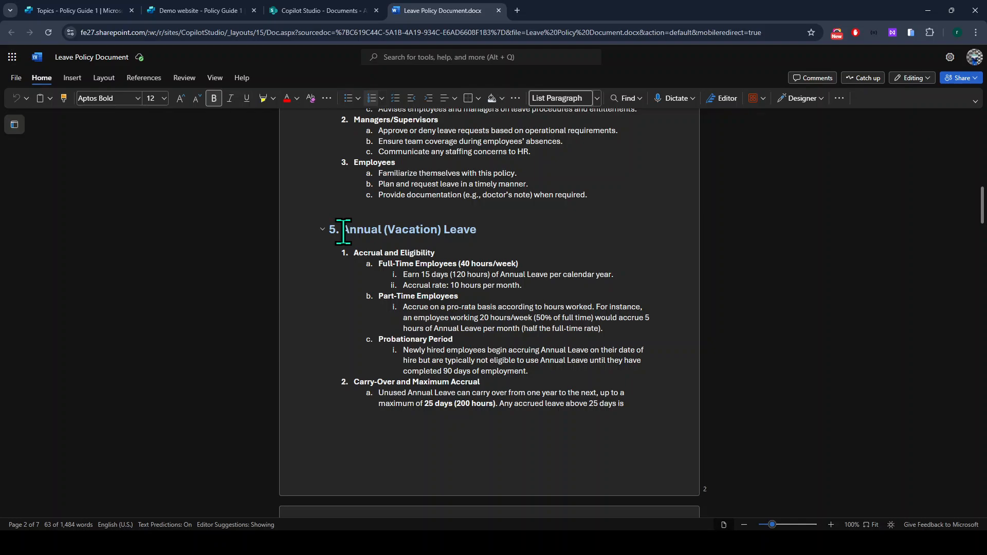
left_click_drag(342, 229, 499, 229)
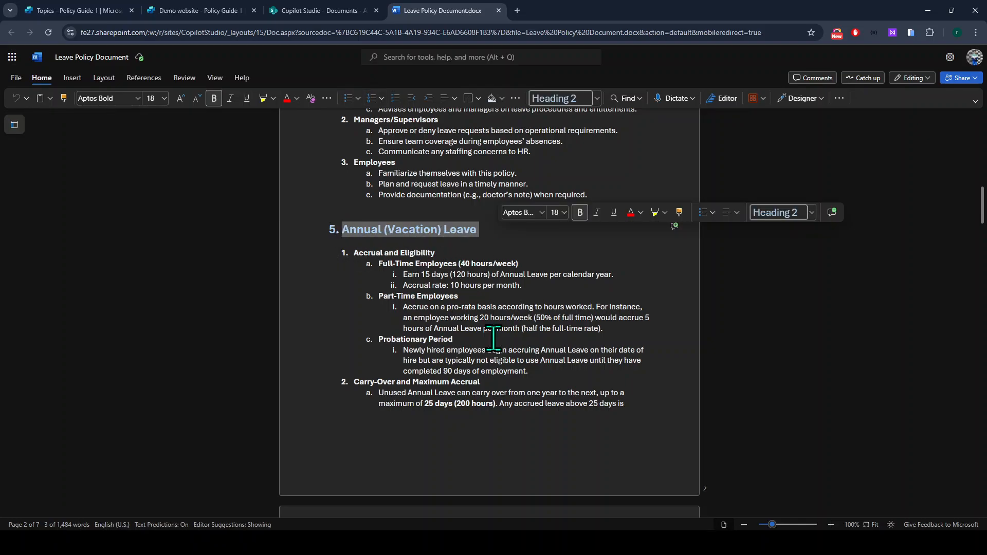
left_click_drag(380, 263, 477, 264)
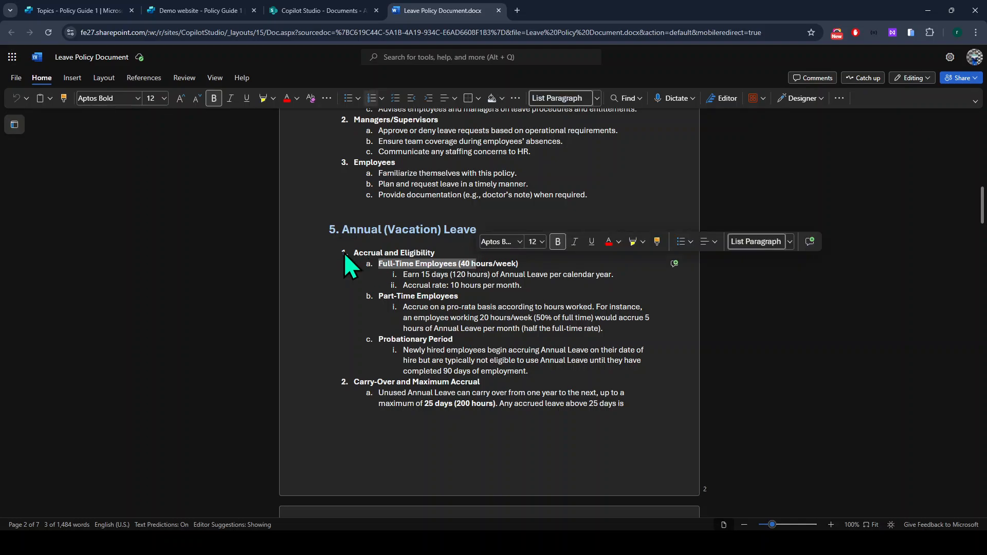
left_click_drag(380, 263, 545, 264)
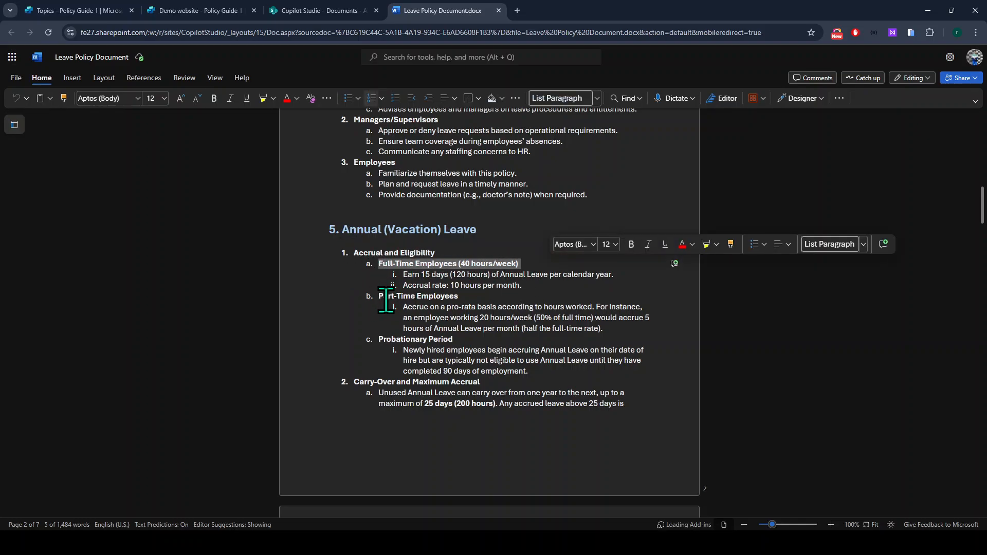
left_click_drag(389, 297, 535, 318)
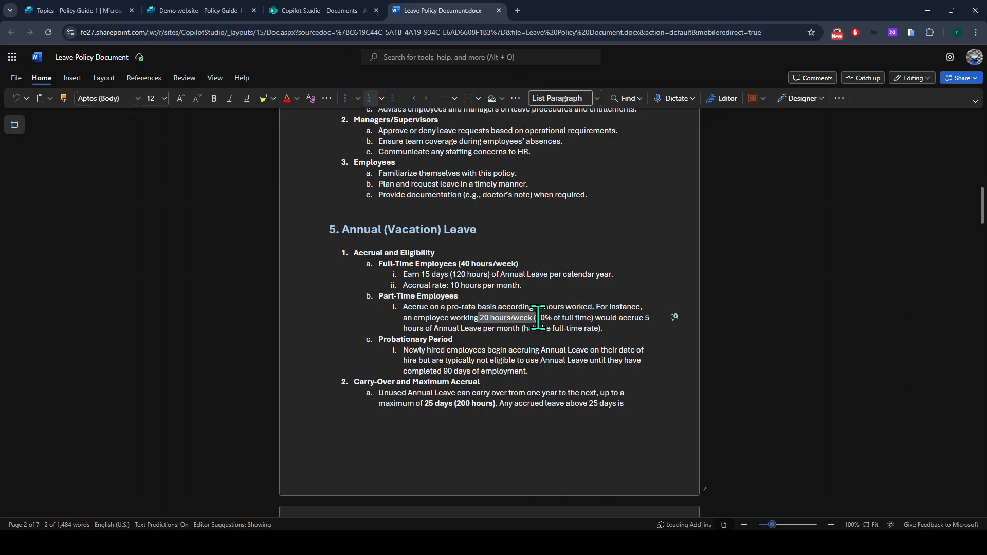
left_click_drag(382, 341, 342, 248)
left_click(544, 370)
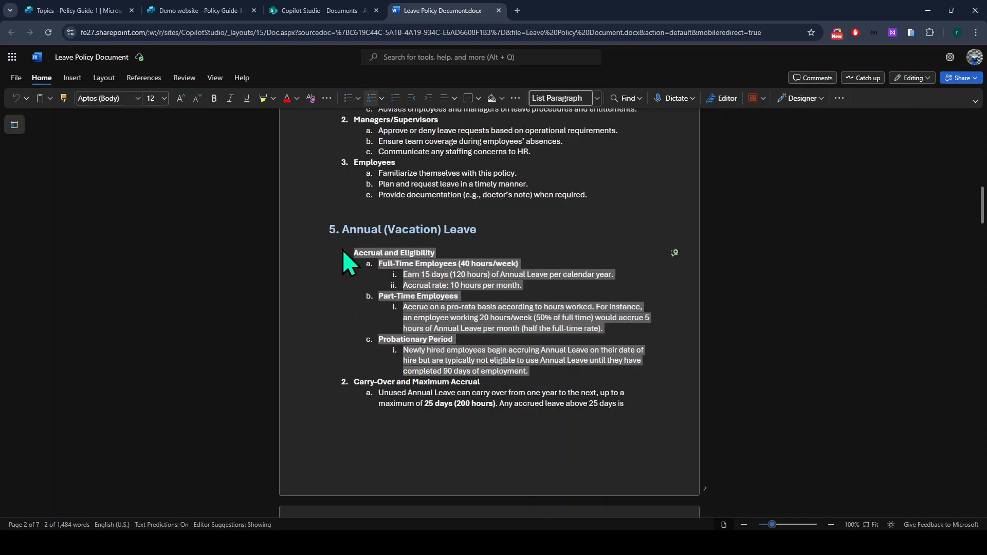
Add a new topic From blank in the Policy Guide 1 topics list.
left_click(83, 8)
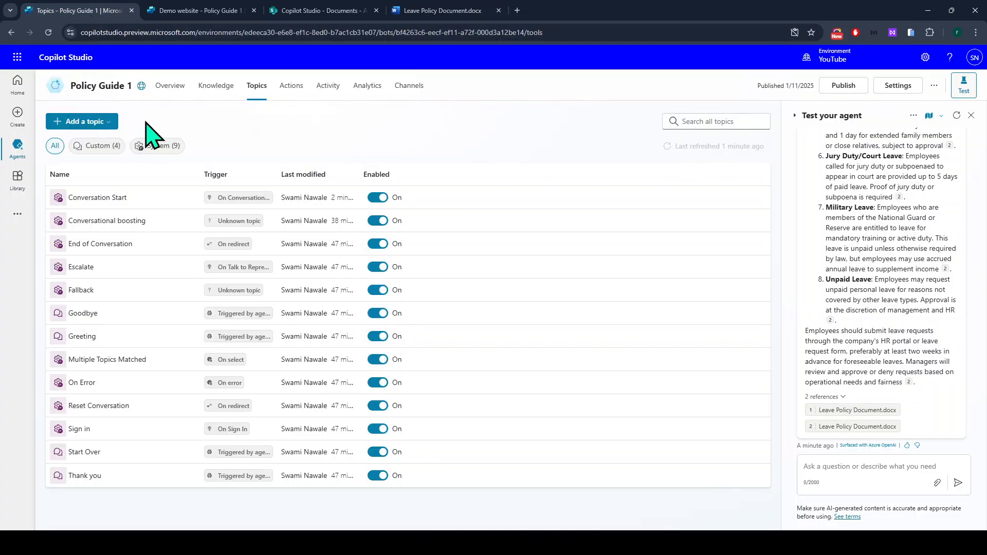
left_click(94, 124)
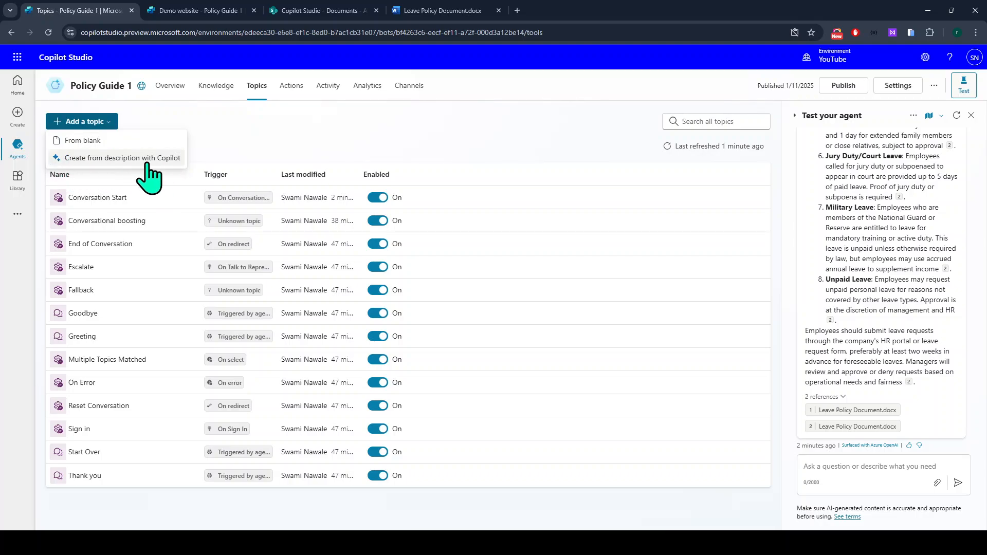
left_click(76, 140)
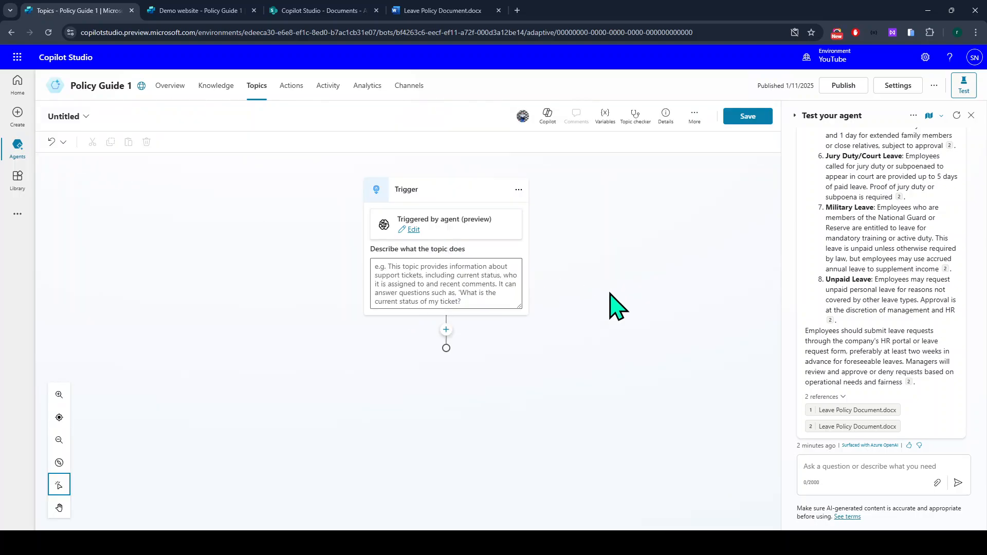
Enter 'annual leave balance' as the trigger's topic description, then select the Untitled title.
left_click(463, 279)
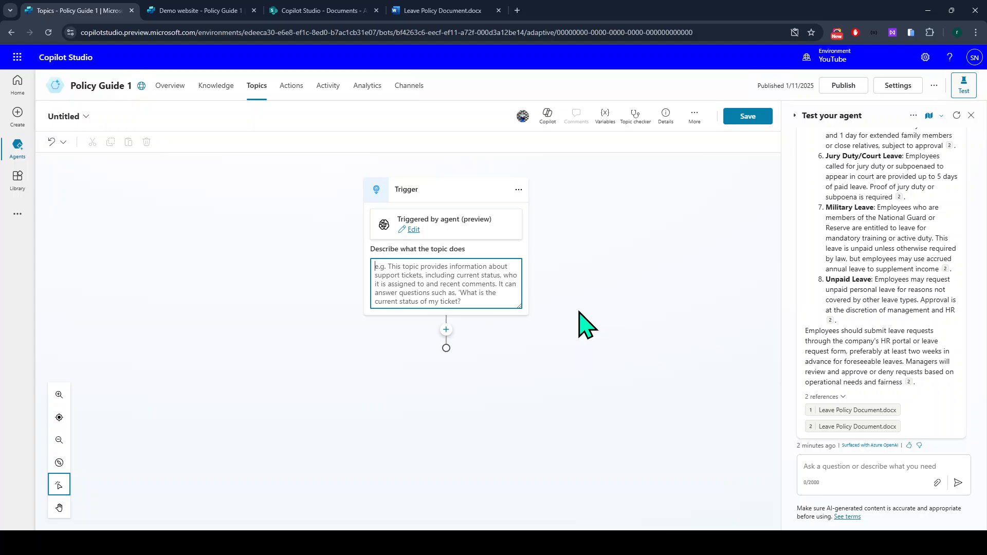
type("how many")
key("ctrl+a")
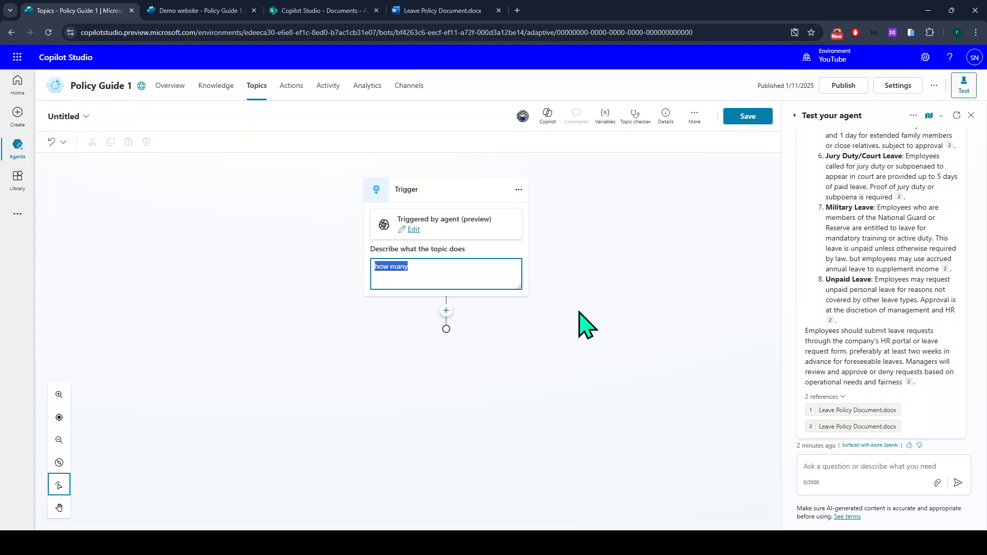
type("aannual l")
key("ctrl+a")
type("ann")
key("ctrl+a")
left_click(478, 266)
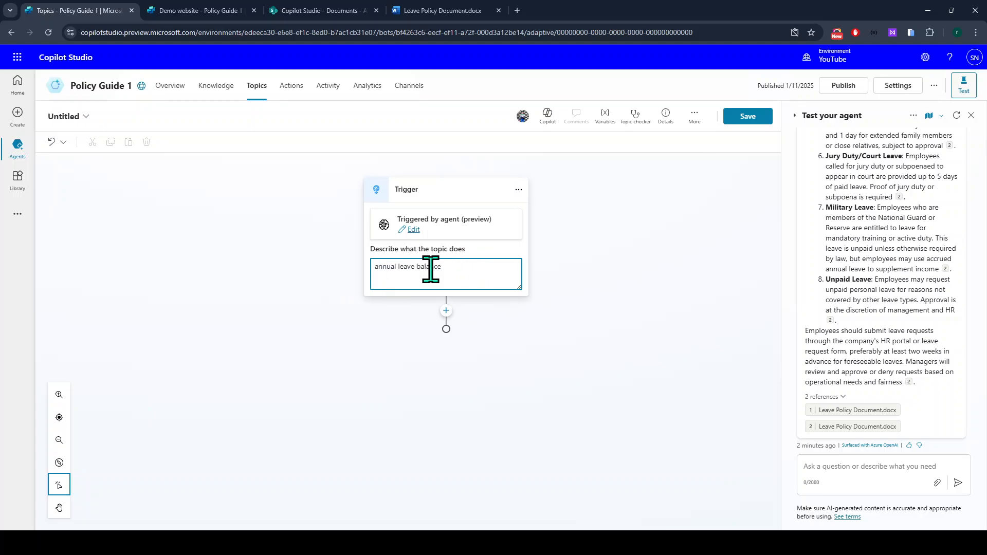
left_click_drag(431, 267, 363, 274)
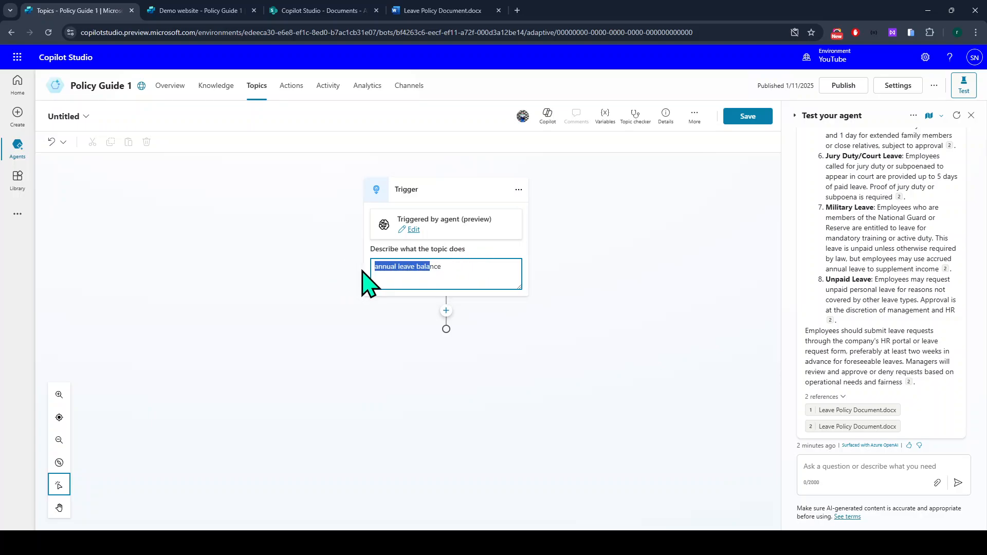
left_click(77, 118)
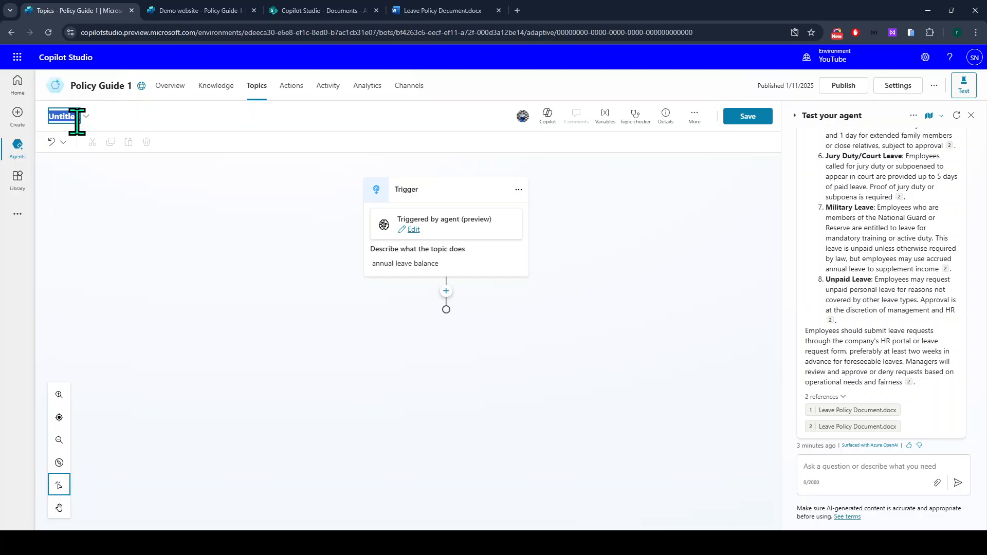
Confirm the name 'Get leave balance info' and add an employment-type question after the trigger.
left_click(341, 244)
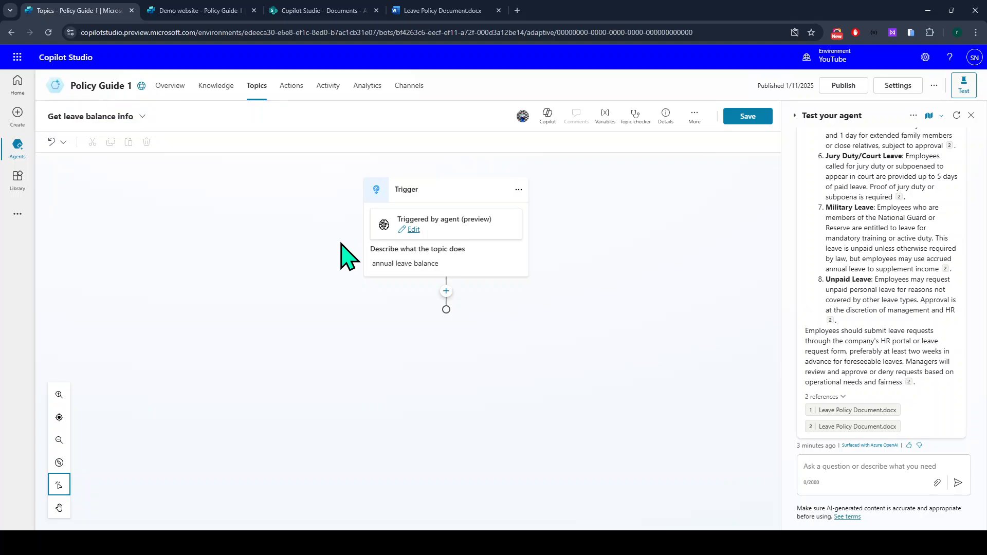
left_click(446, 291)
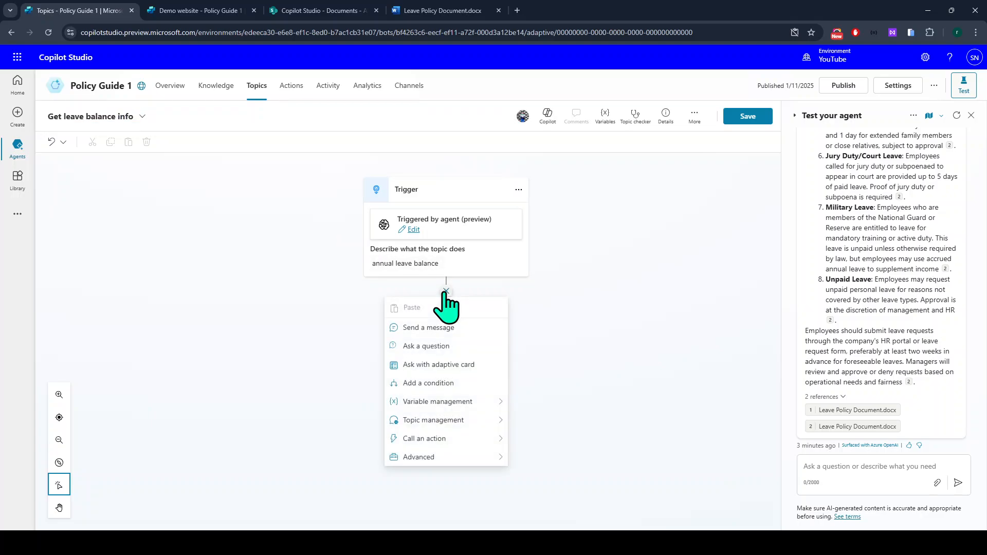
left_click(463, 349)
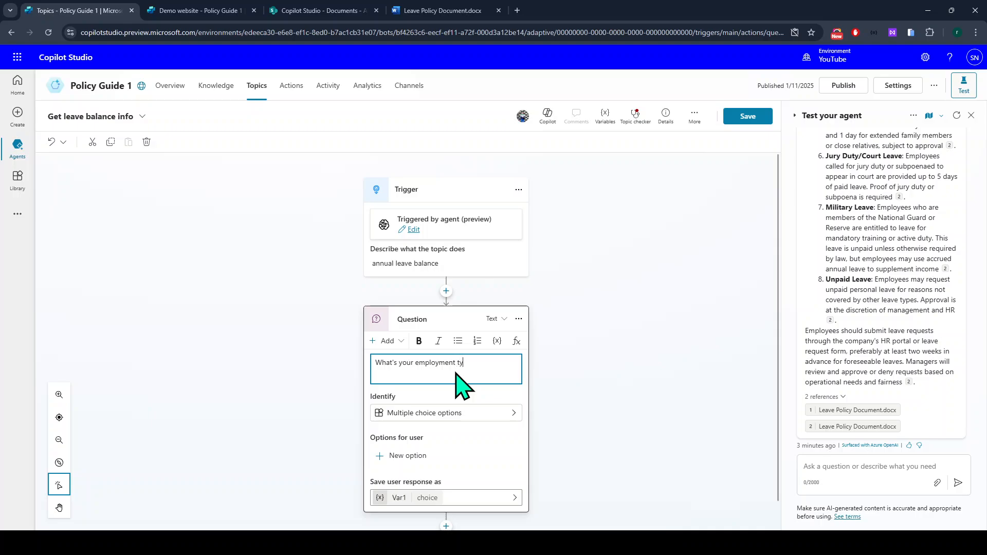
left_click(441, 393)
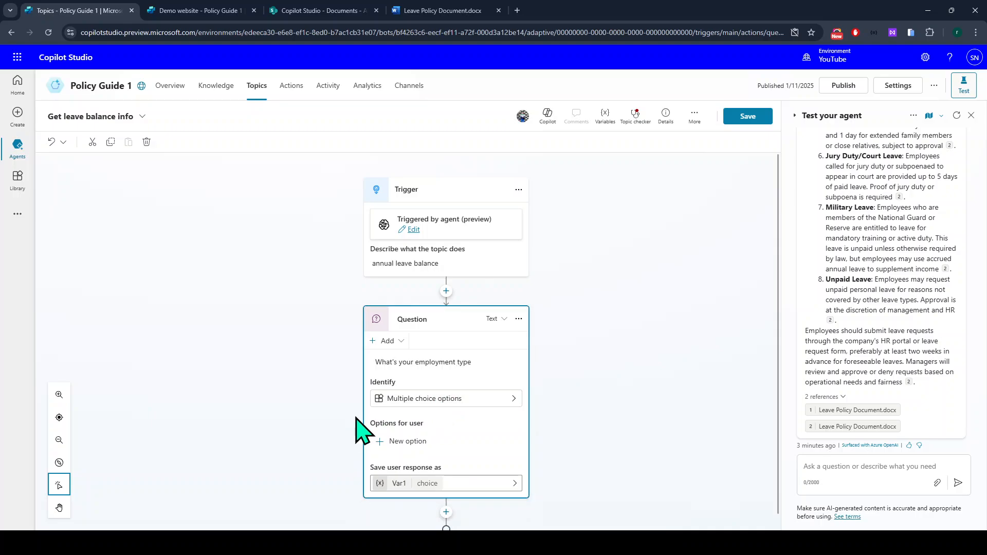
Add Full time and Part time as answer options to the question.
scroll(419, 449, "down", 1)
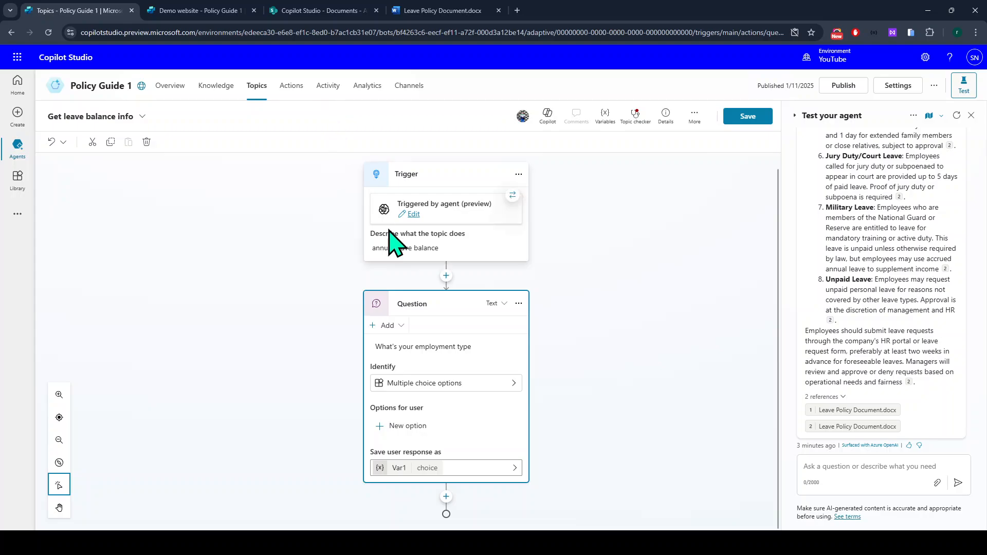
left_click(421, 429)
scroll(434, 411, "down", 2)
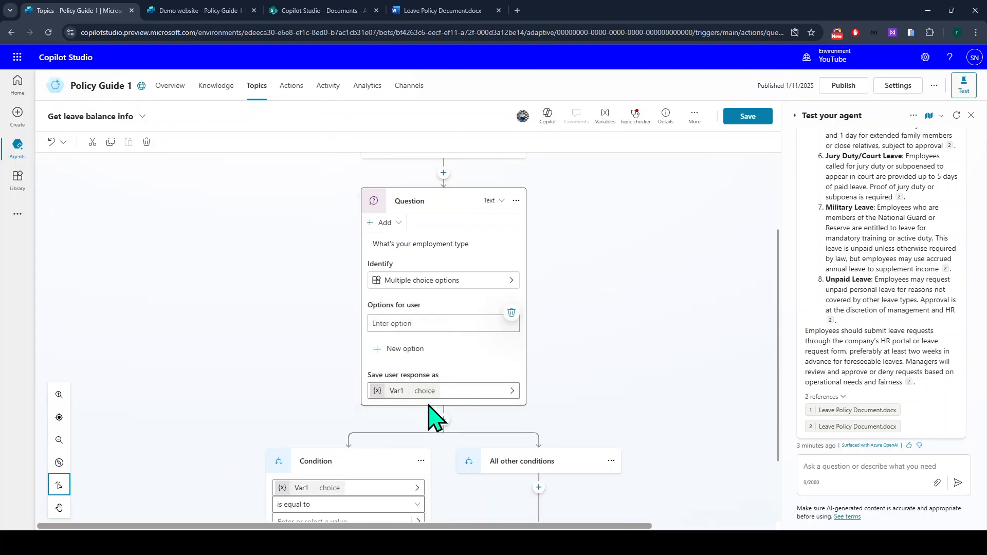
type("Full ti")
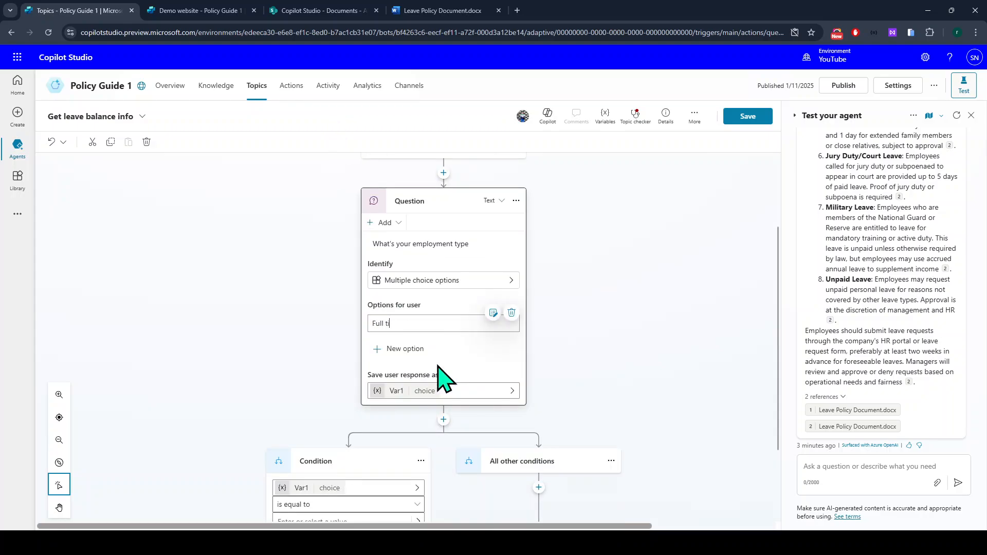
type("me")
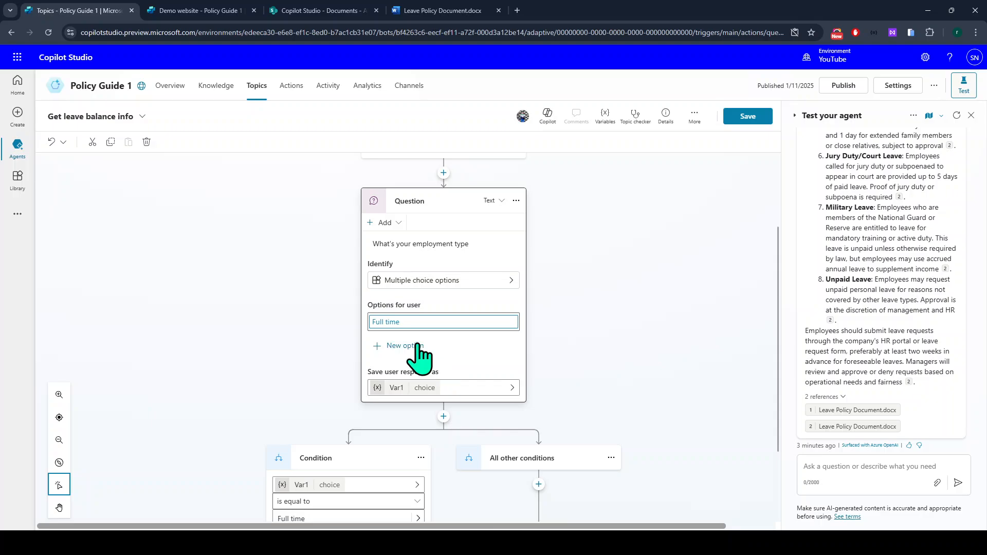
left_click(416, 346)
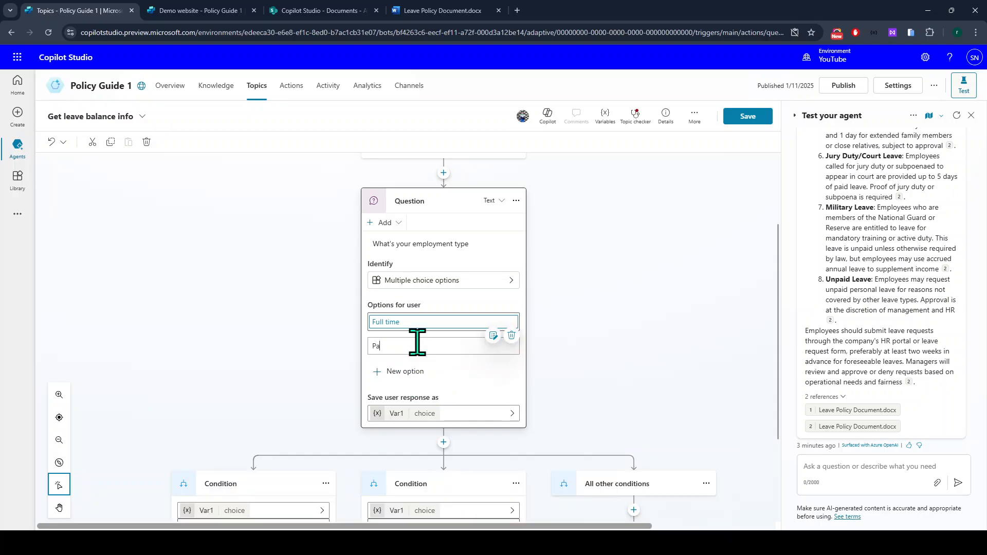
key("Return")
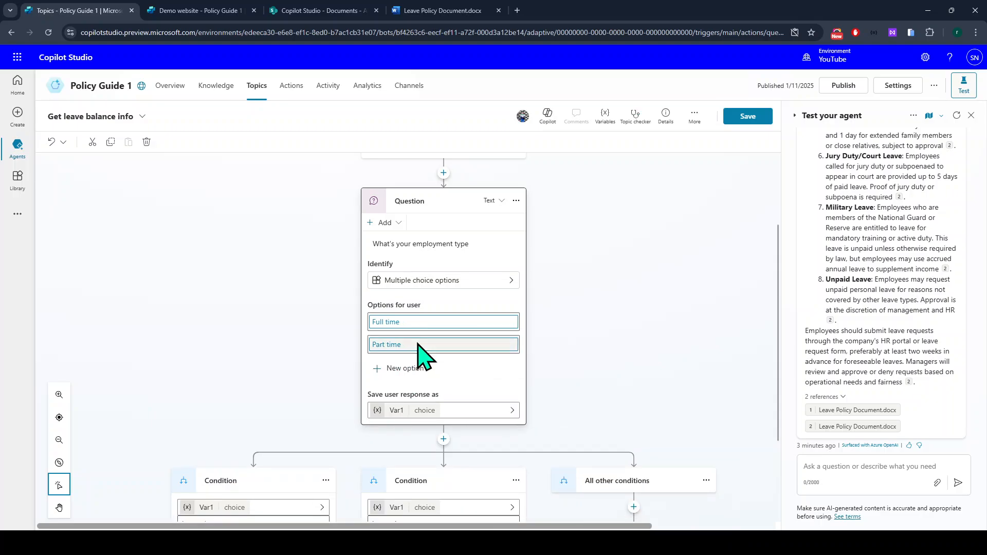
left_click(417, 369)
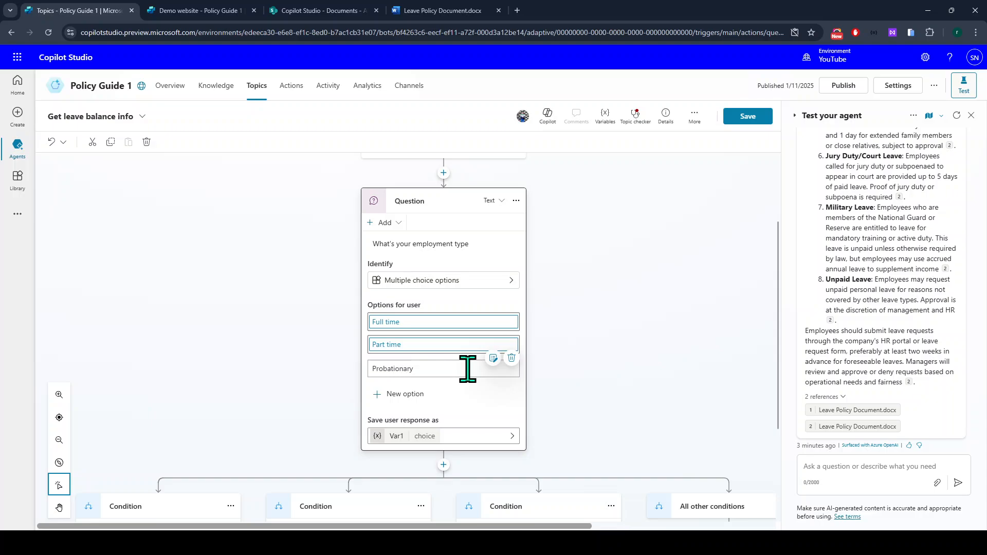
Copy 'Probationary' from the Word leave policy and add it as the third option.
left_click(214, 10)
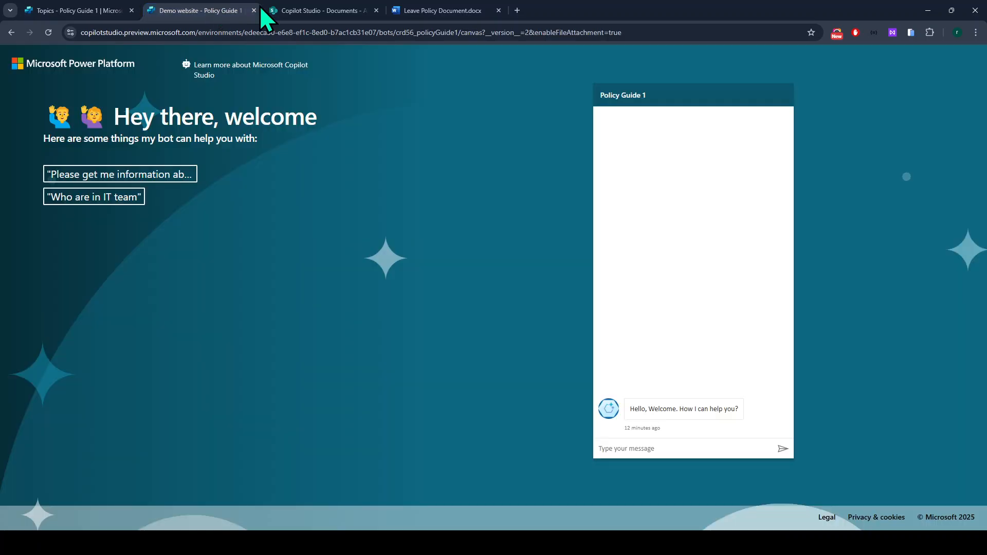
left_click(319, 11)
left_click_drag(446, 11, 275, 11)
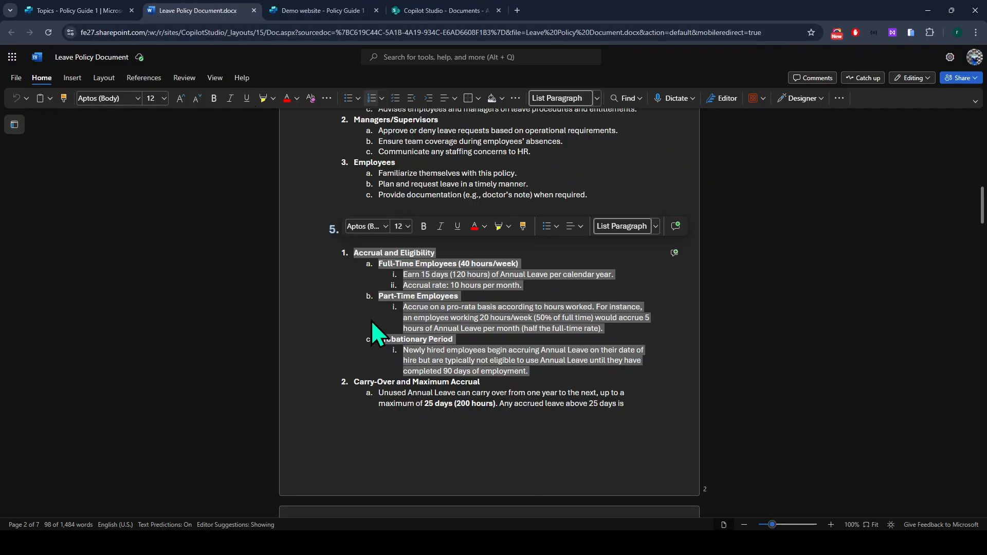
double_click(396, 340)
key("ctrl+c")
left_click(103, 11)
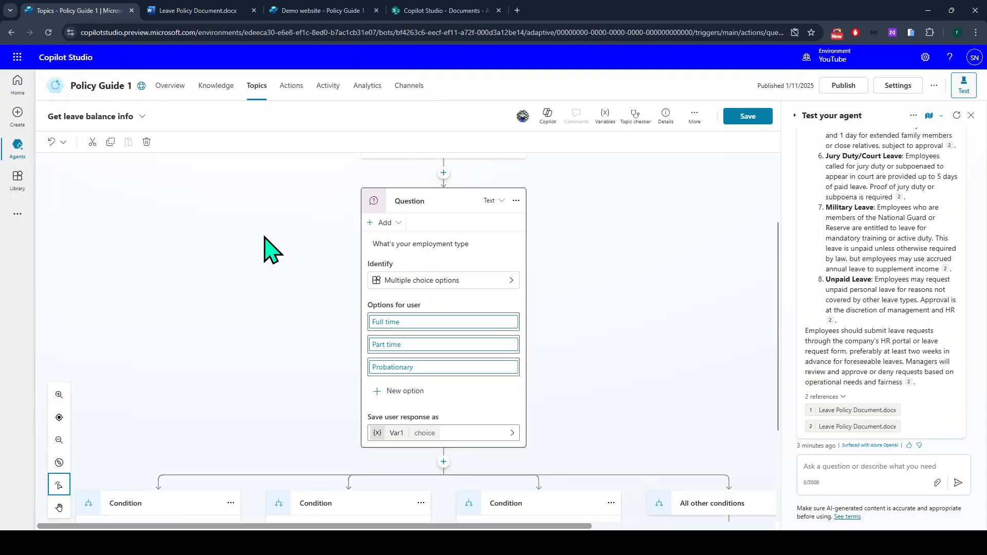
left_click(440, 369)
key("ctrl+v")
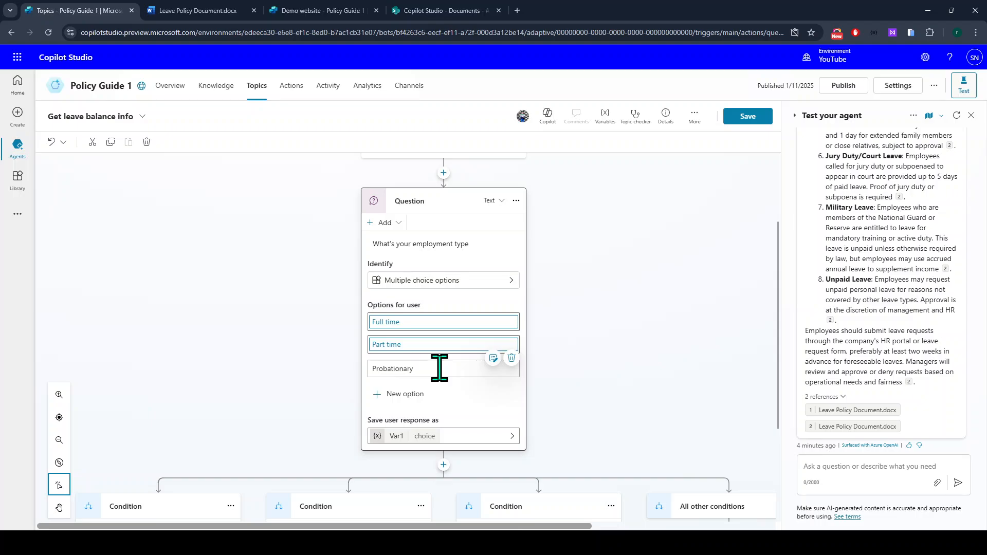
left_click(446, 383)
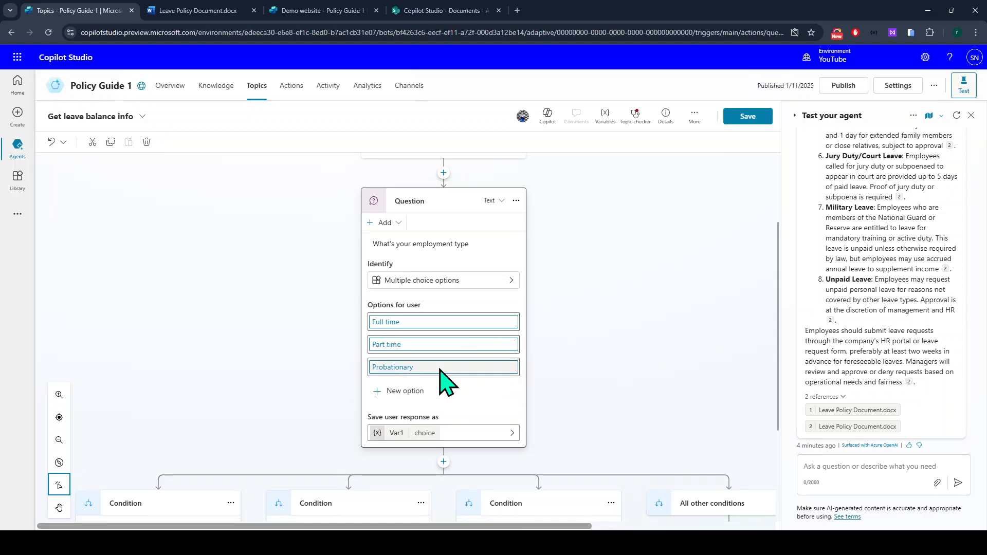
scroll(437, 355, "down", 3)
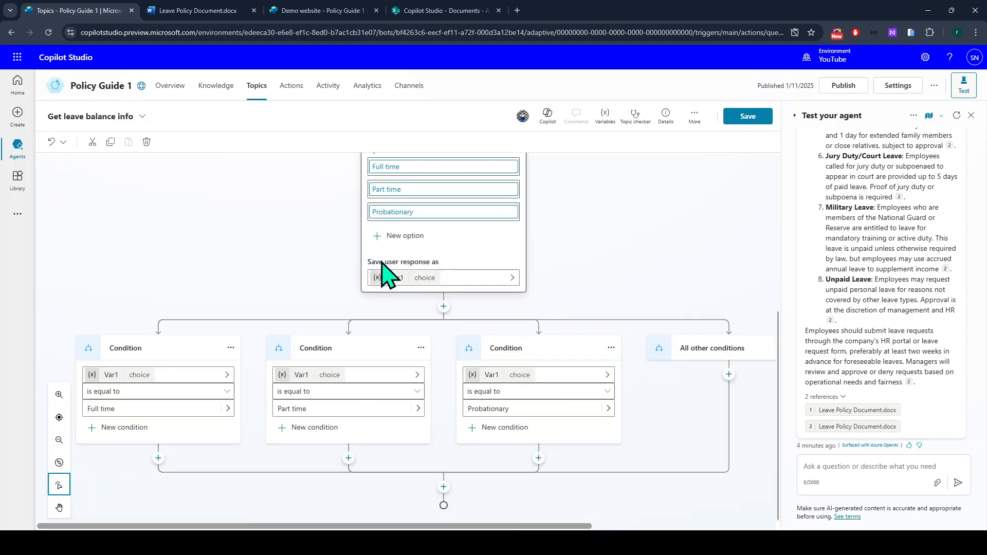
Rename the response variable Var1 to varEmploymentType, then add a node below the branches.
left_click(405, 280)
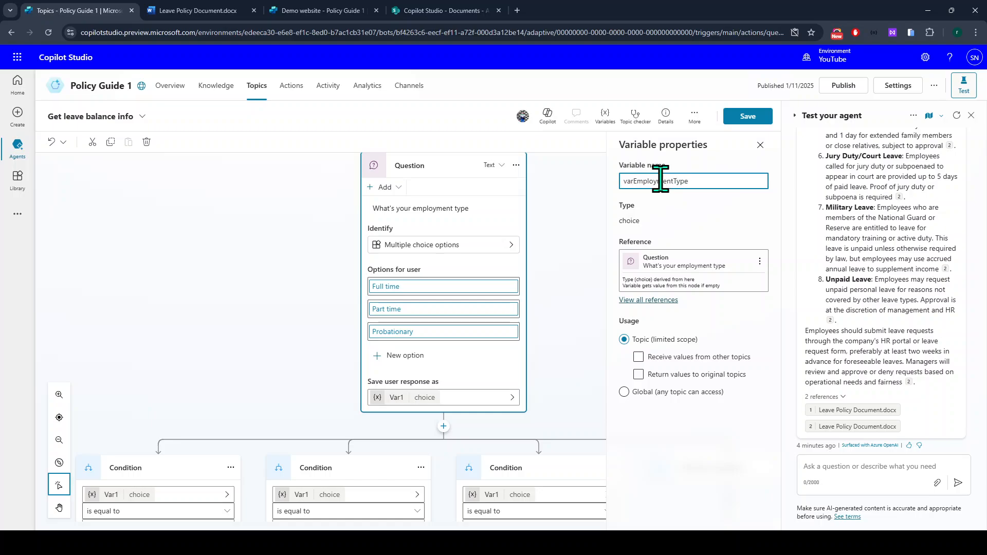
left_click(644, 257)
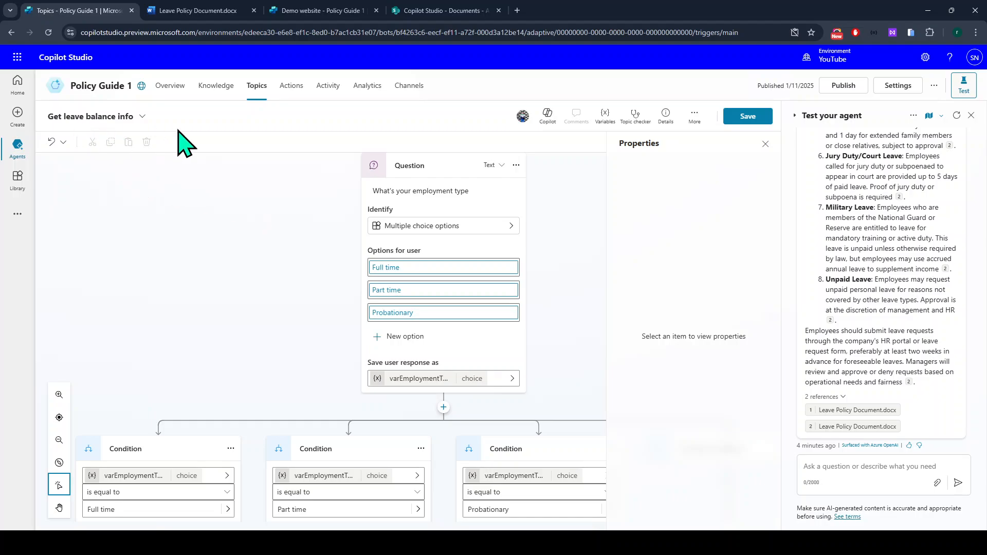
scroll(401, 416, "down", 2)
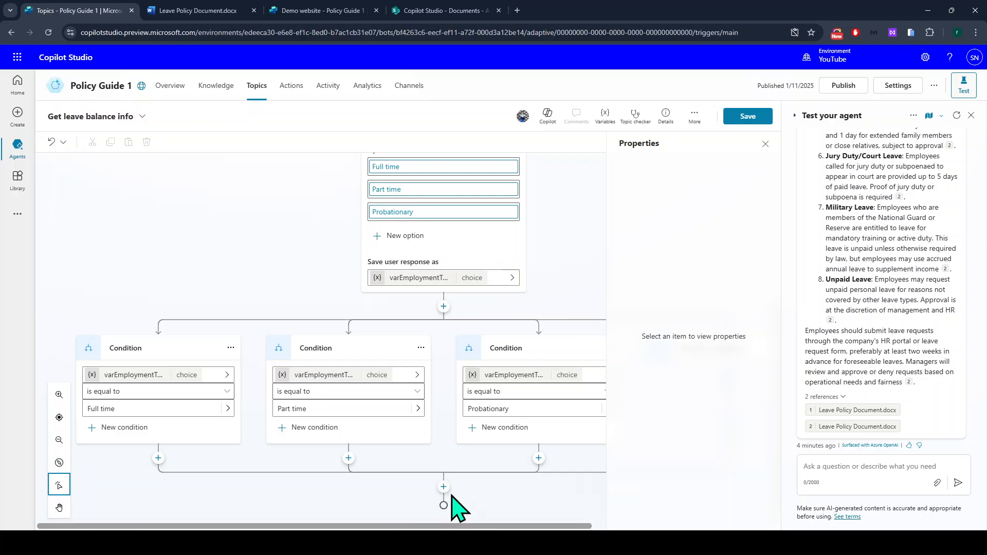
left_click(766, 144)
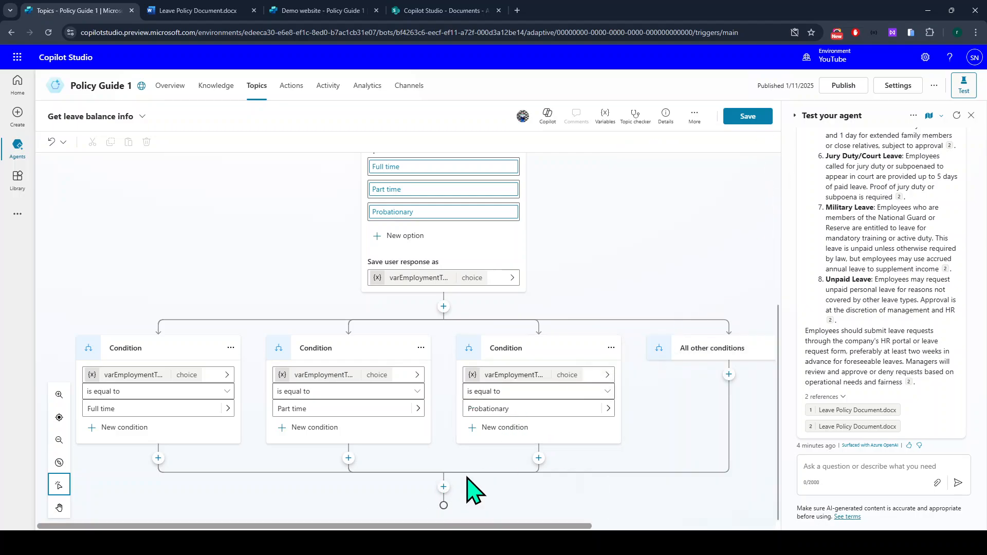
left_click(444, 487)
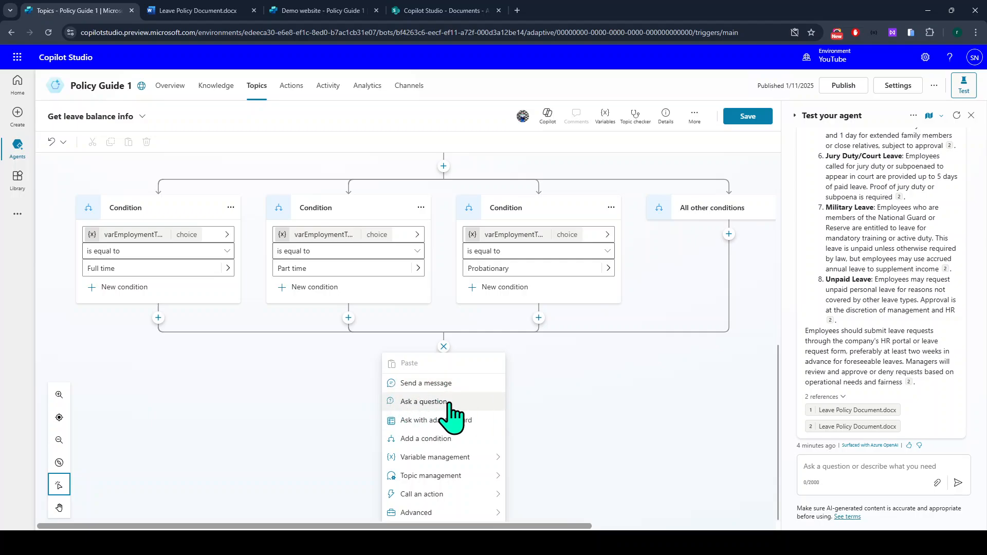
Add a condition below the merged branches checking that varEmploymentType is equal to Full time.
left_click(432, 440)
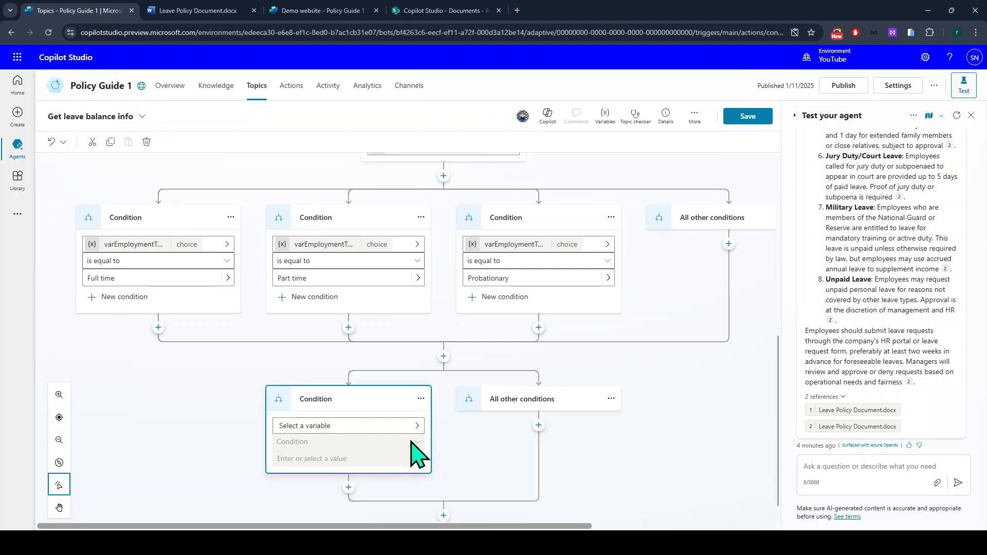
left_click(313, 403)
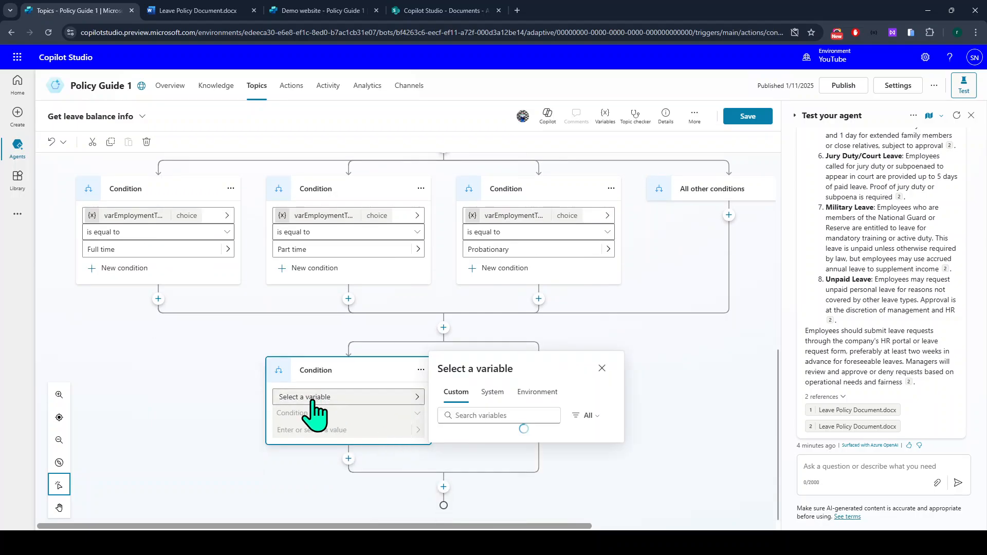
left_click(483, 407)
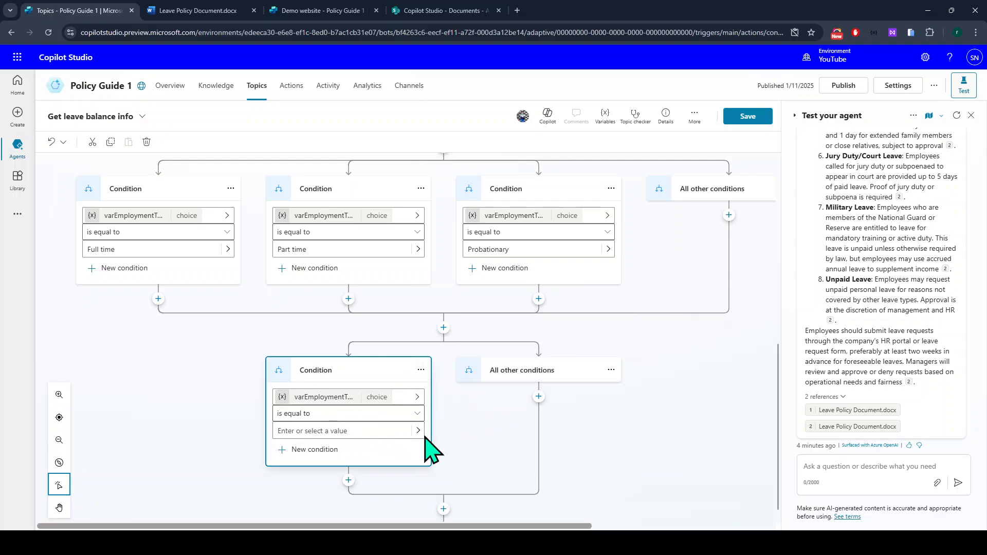
left_click(374, 431)
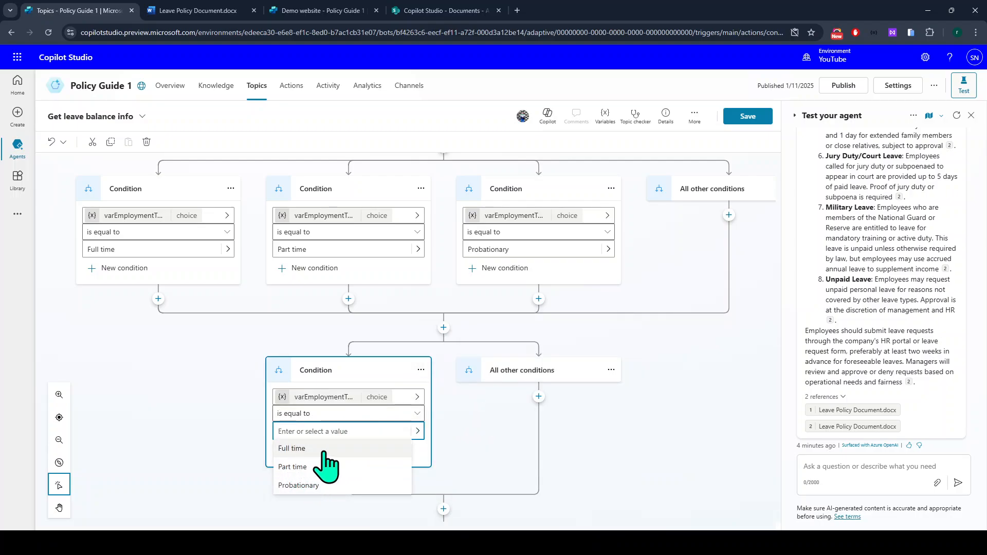
left_click(294, 452)
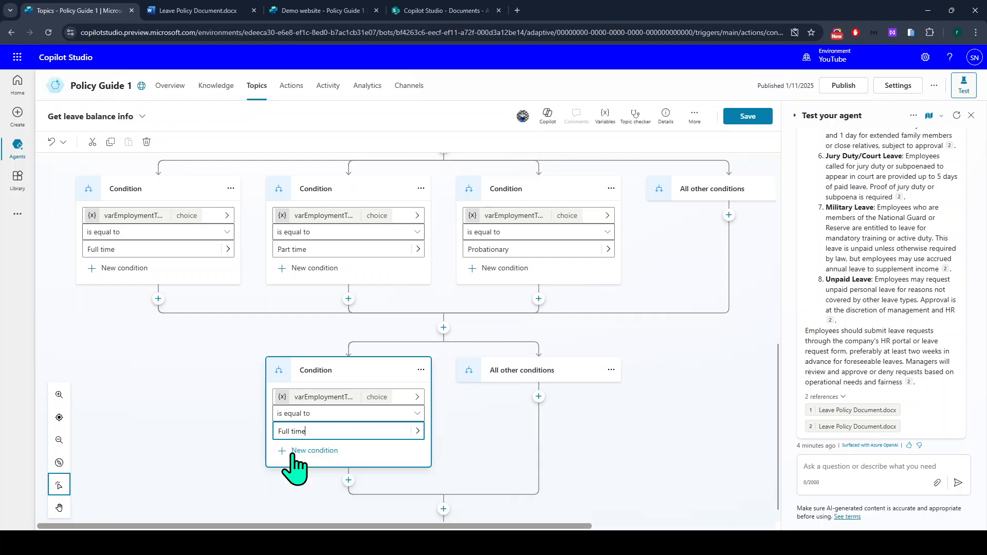
scroll(288, 466, "down", 1)
left_click(349, 458)
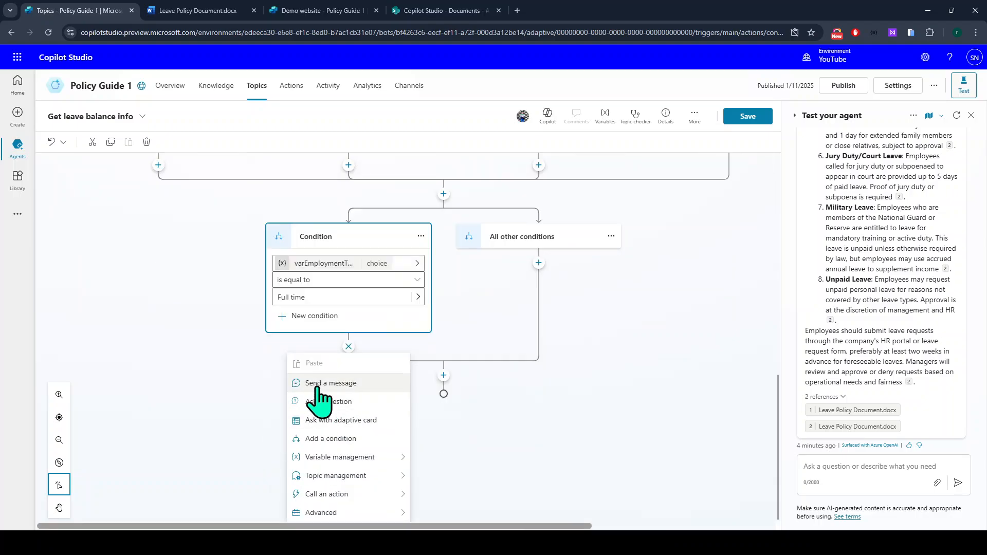
Add a message node under Full time and copy the Full-Time Employees lines from the leave policy document.
left_click(315, 389)
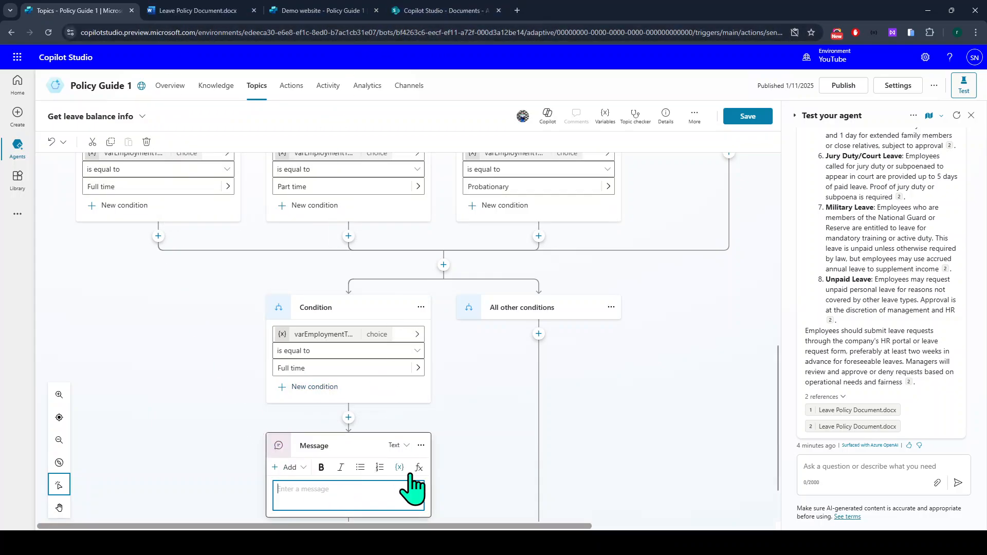
left_click(354, 491)
type("You")
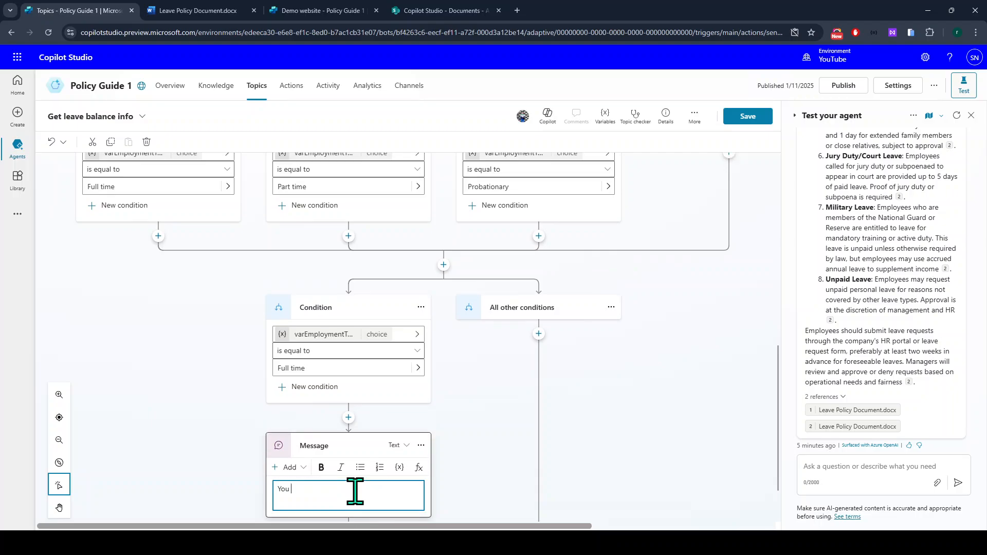
left_click(227, 11)
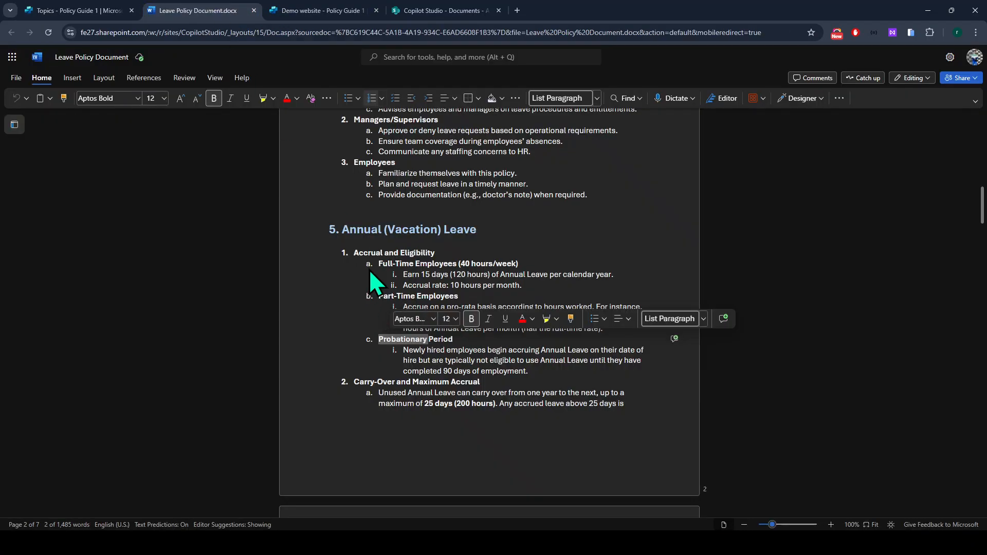
left_click_drag(524, 286, 374, 267)
key("ctrl+c")
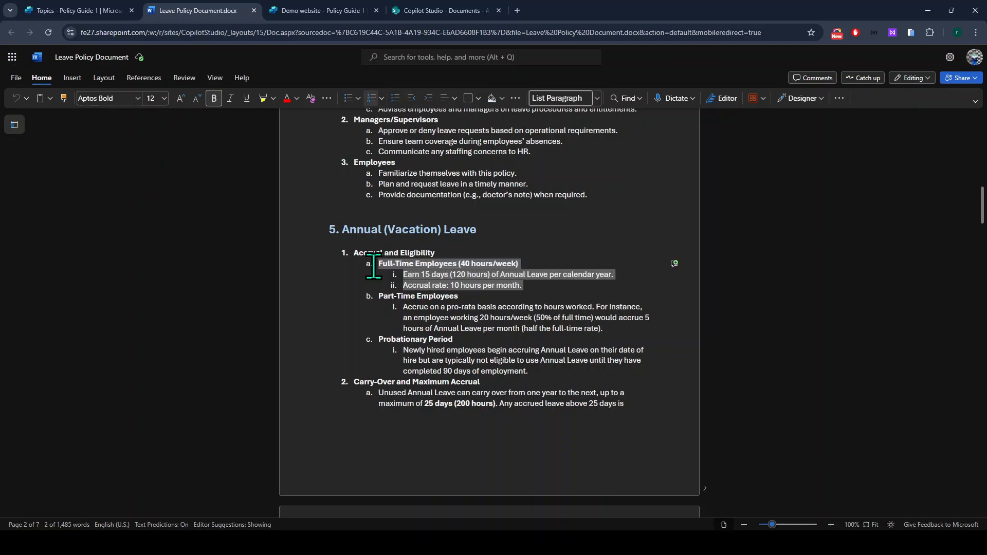
left_click(87, 11)
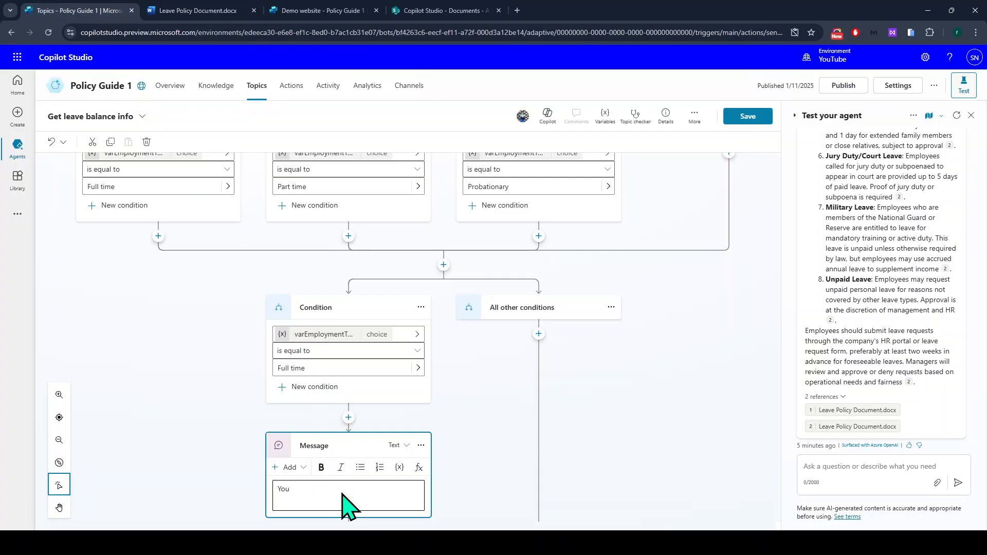
Paste the full-time accrual list (15 days/120 hours yearly, 10 hours monthly) into the message and save.
triple_click(341, 492)
key("ctrl+v")
scroll(340, 492, "down", 2)
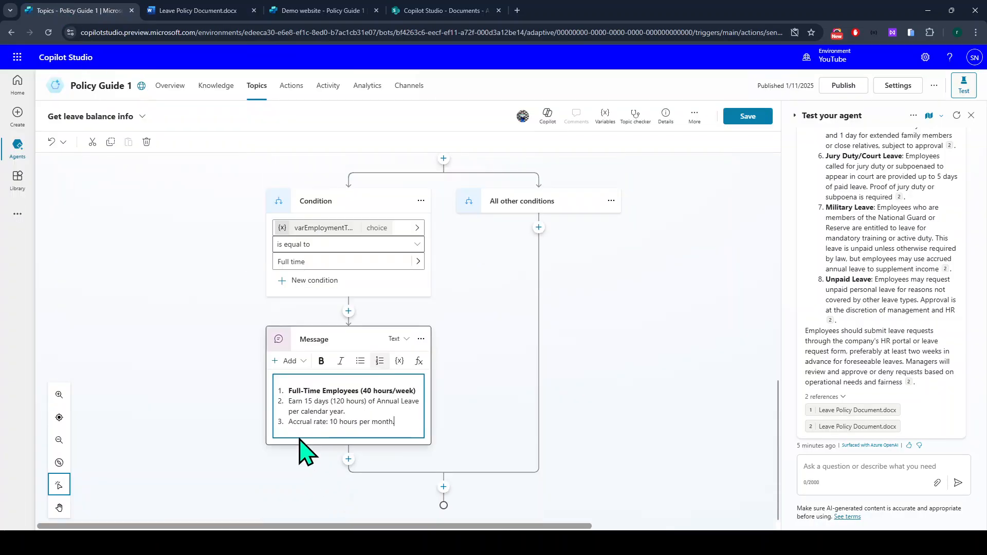
key("ctrl+a")
key("ctrl+shift+v")
key("ctrl+a")
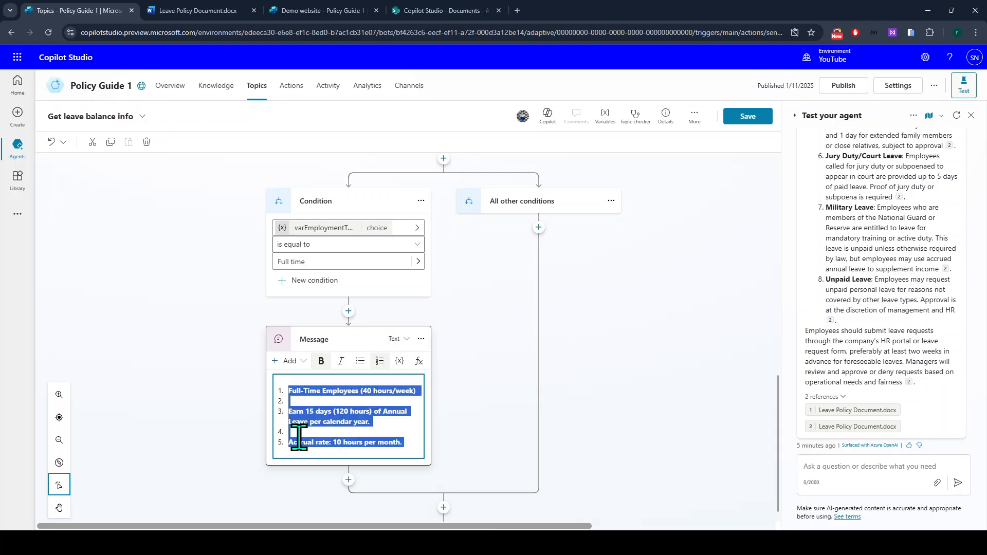
key("ctrl+v")
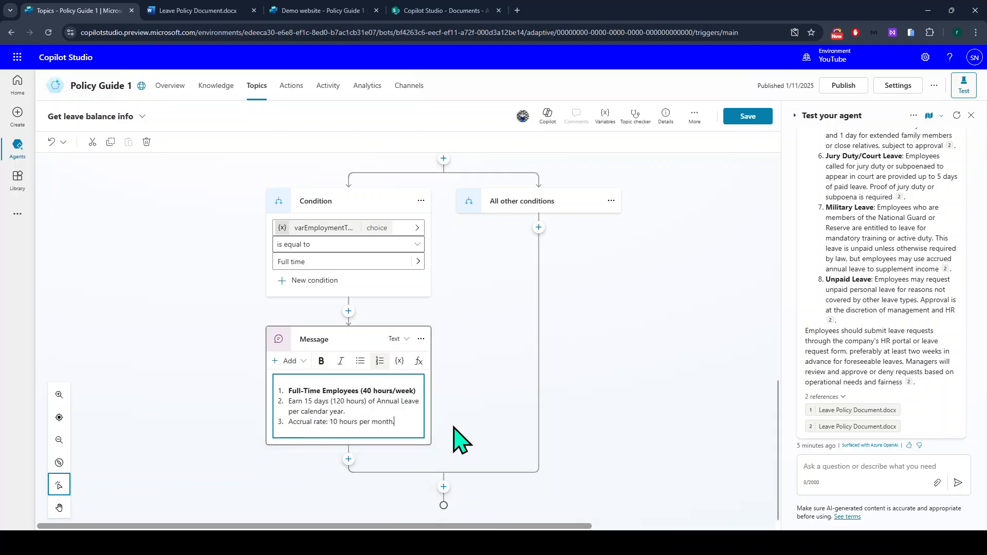
scroll(462, 439, "up", 3)
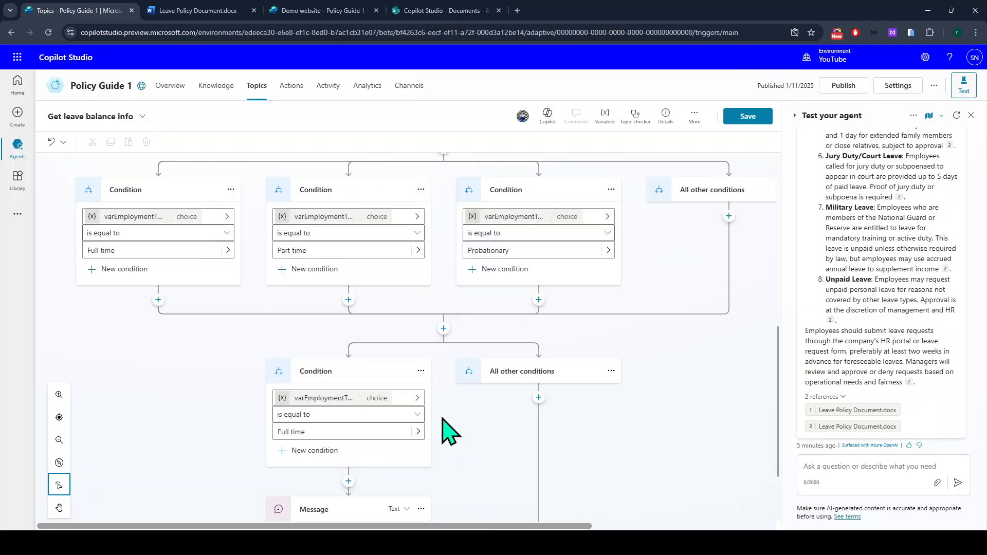
left_click(743, 120)
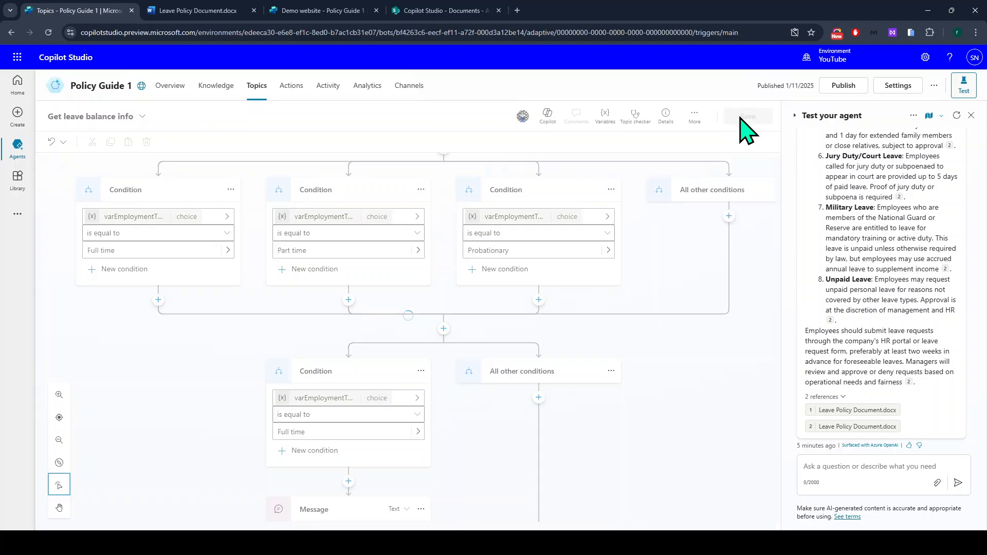
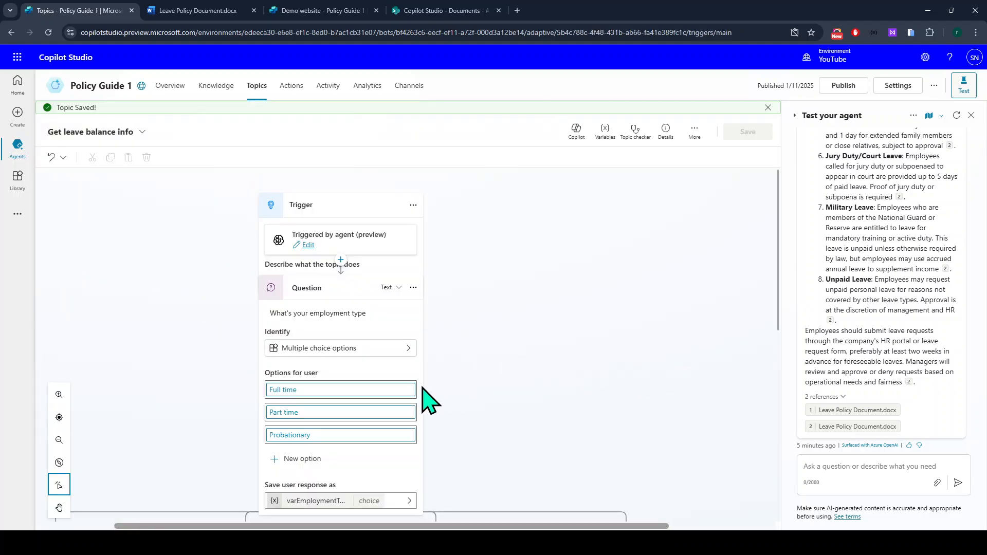
Copy the full-time leave text into a new message node under the Full time condition.
scroll(408, 402, "down", 10)
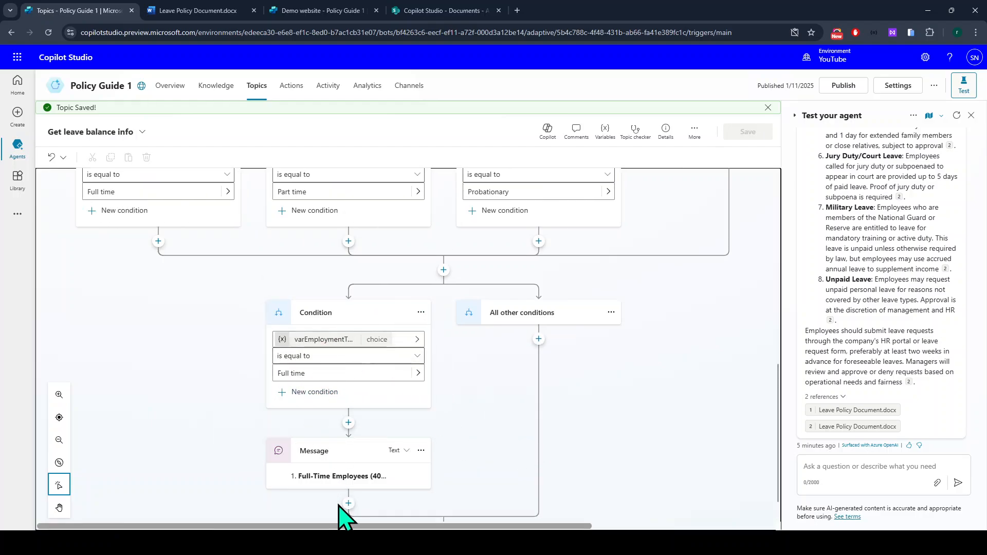
scroll(350, 453, "up", 3)
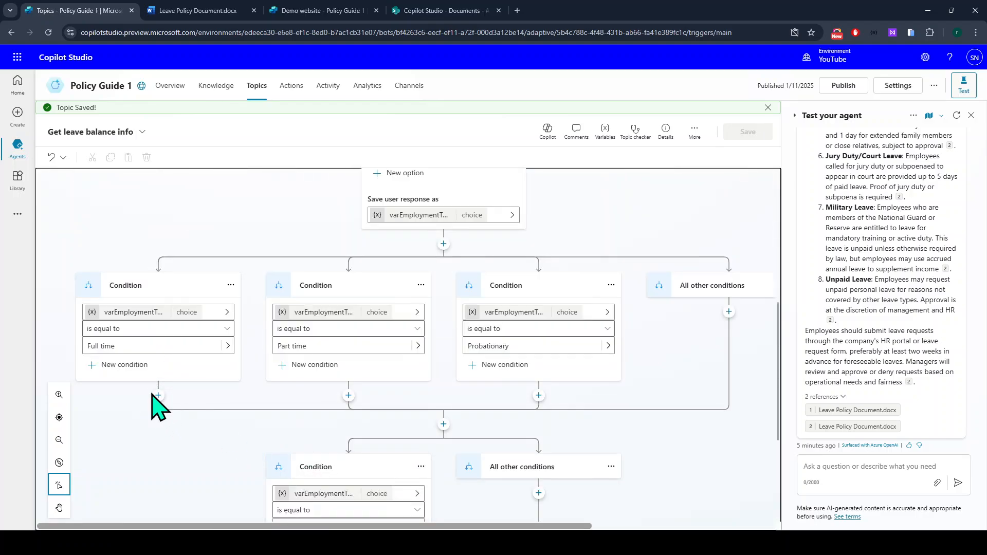
scroll(363, 408, "down", 3)
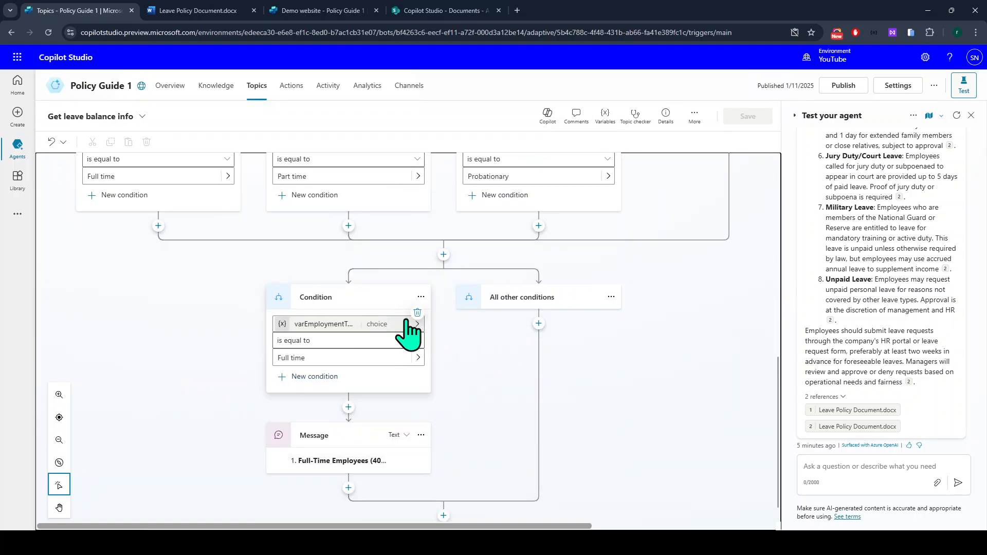
scroll(396, 360, "up", 1)
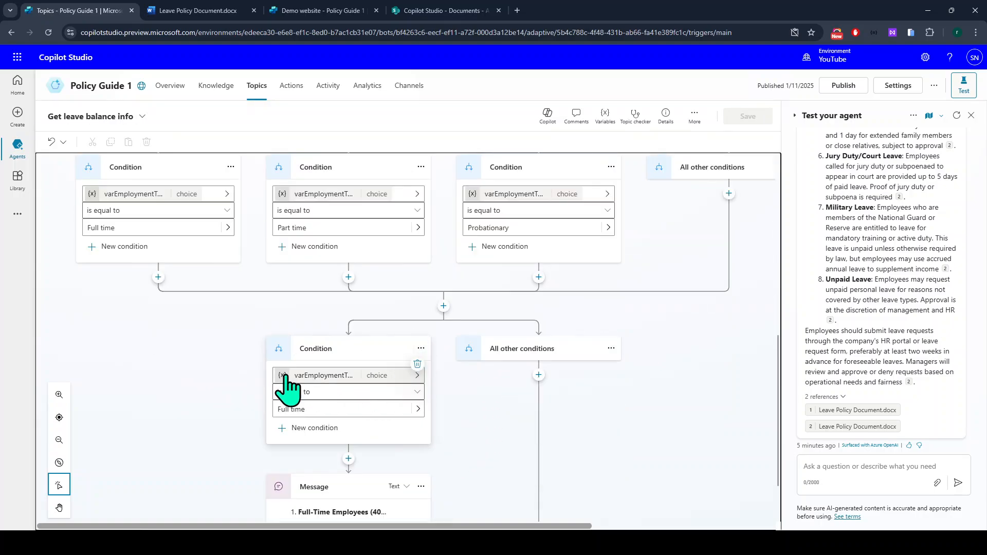
left_click(414, 499)
left_click(327, 450)
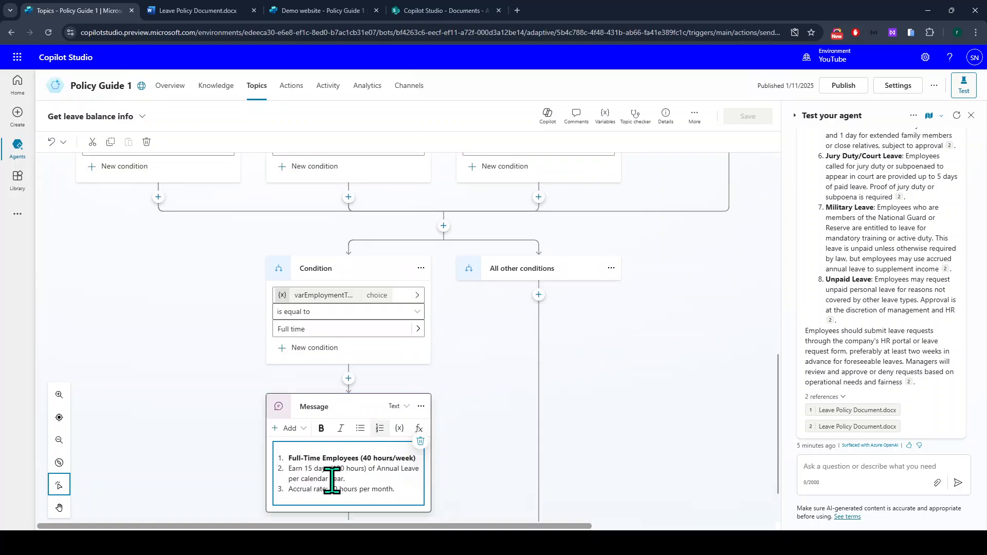
key("ctrl+a")
key("ctrl+c")
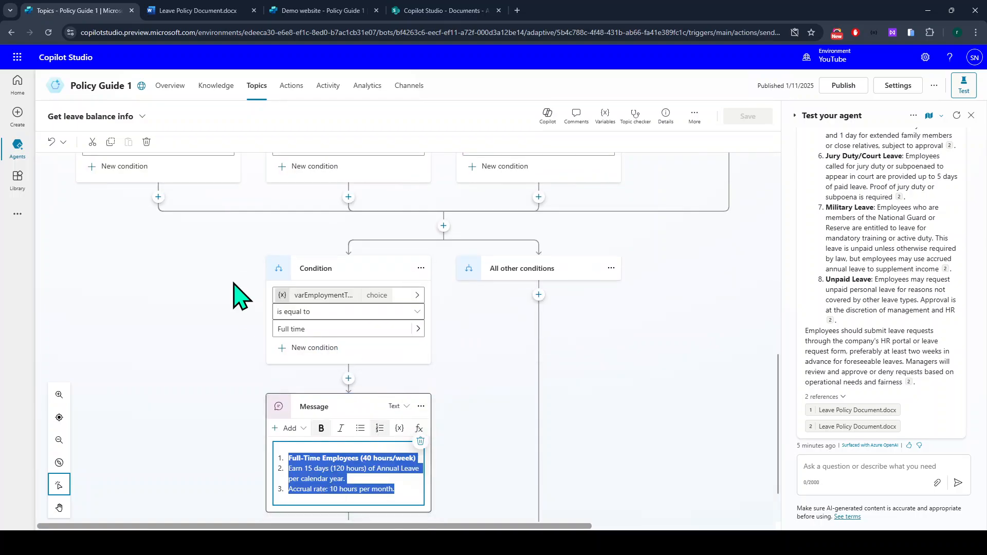
scroll(205, 308, "up", 3)
left_click(158, 351)
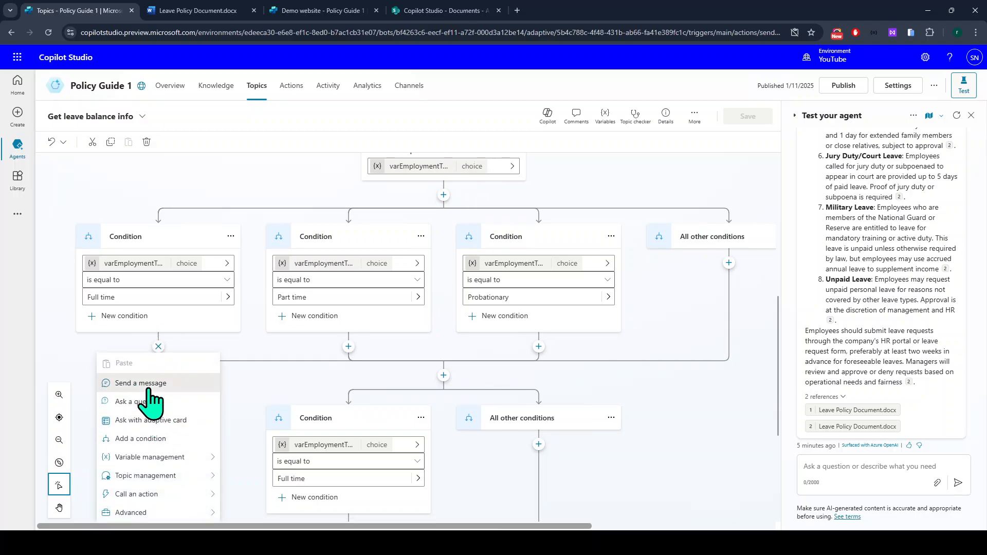
left_click(149, 389)
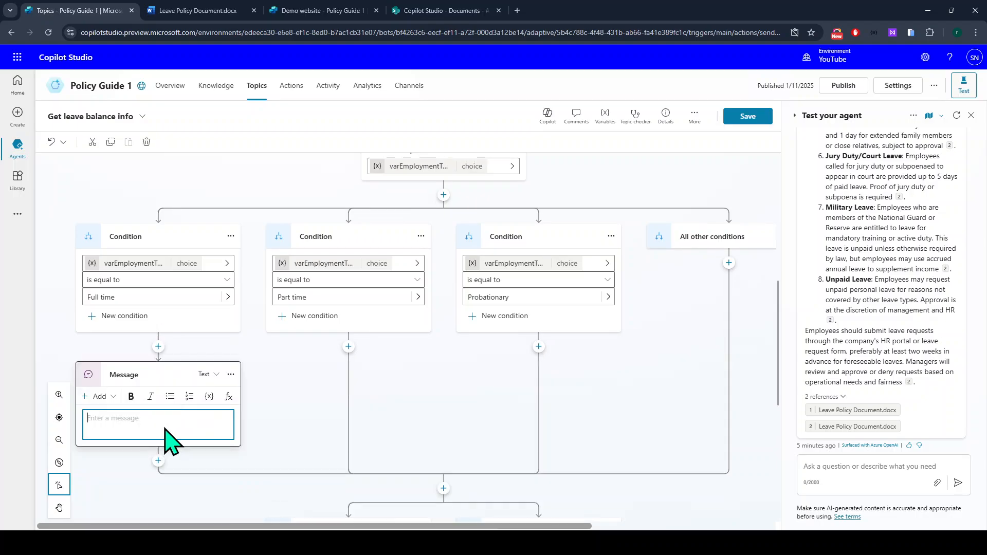
key("ctrl+v")
Delete the leftover lower Condition node below the branches.
scroll(161, 341, "down", 3)
scroll(177, 288, "up", 1)
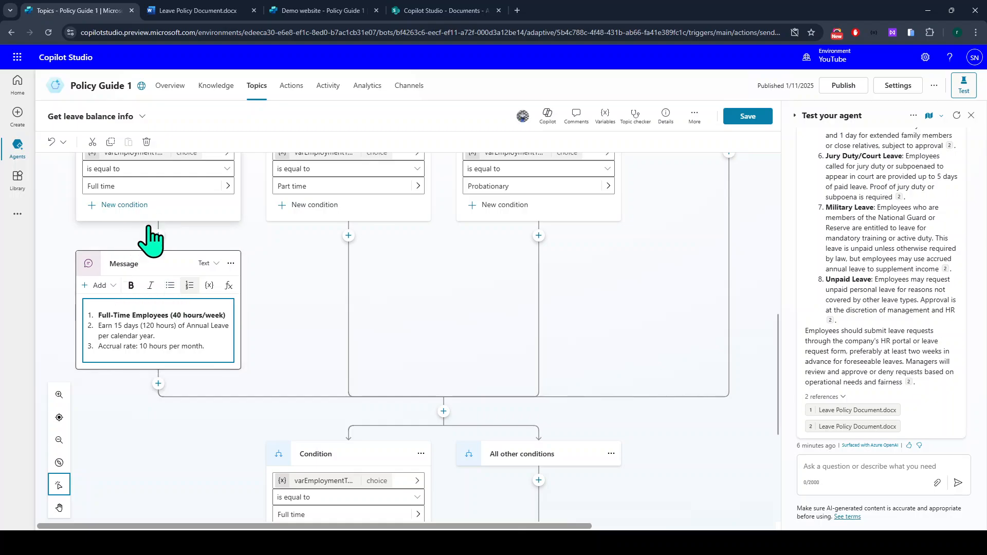
scroll(151, 242, "down", 1)
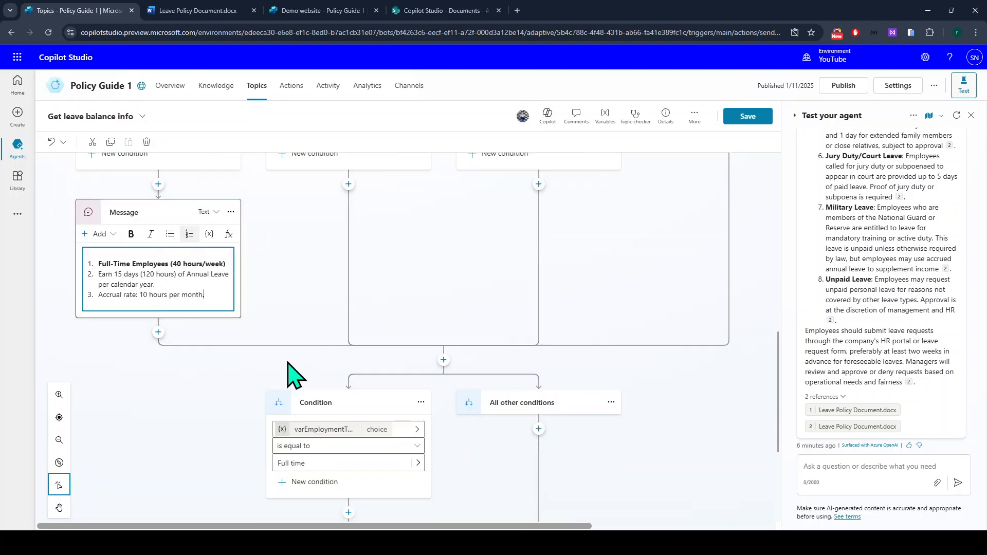
left_click(444, 360)
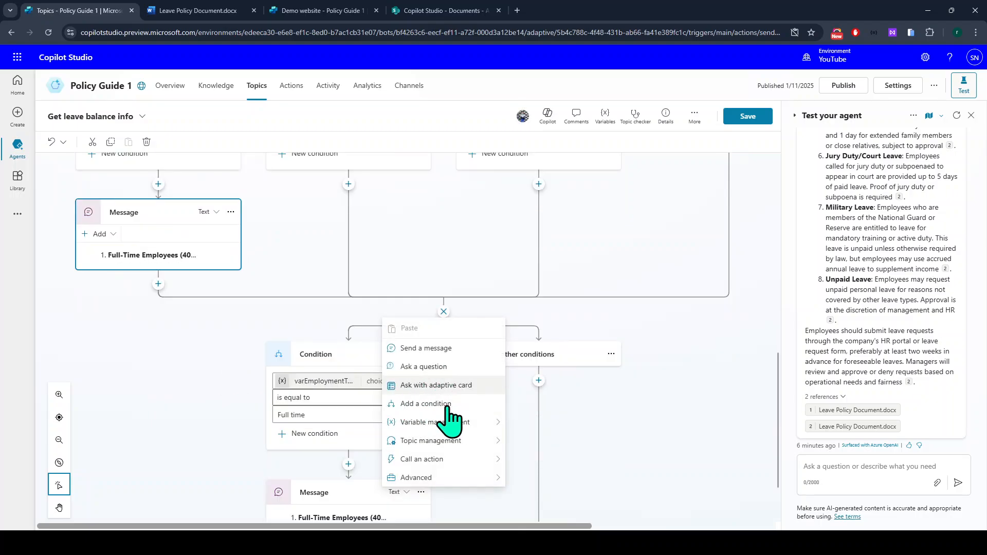
left_click(217, 353)
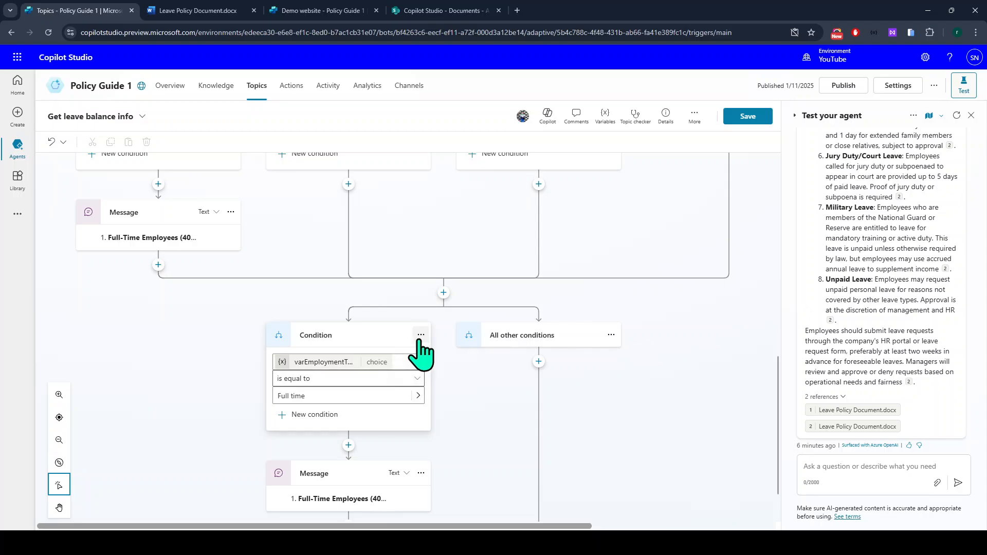
left_click(421, 335)
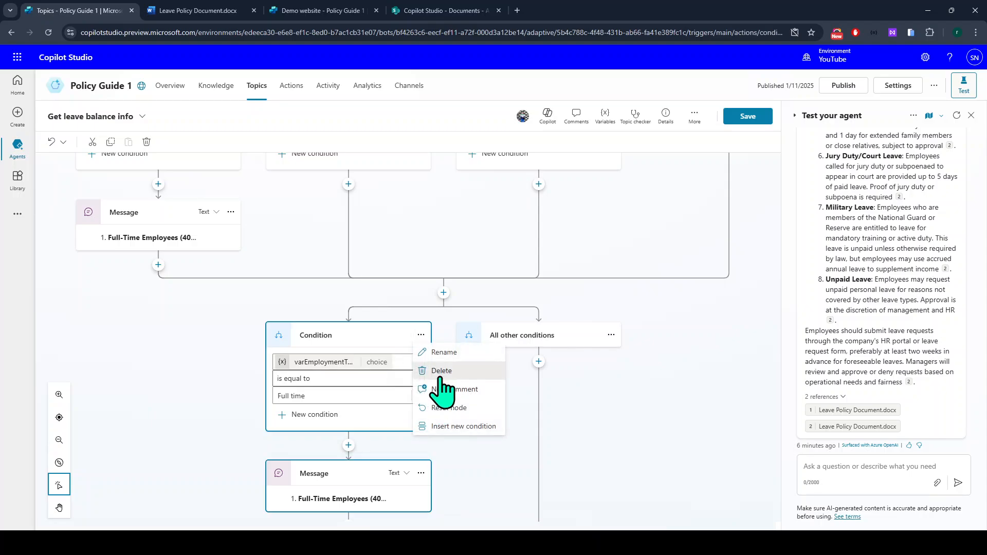
left_click(439, 377)
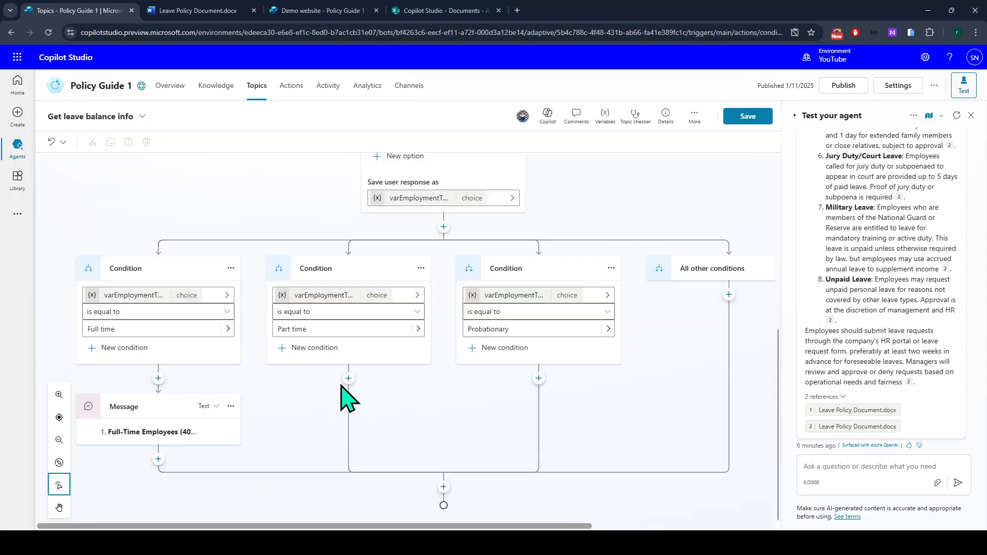
Add a Part time message containing the Part-Time Employees pro-rata accrual paragraph.
left_click(348, 379)
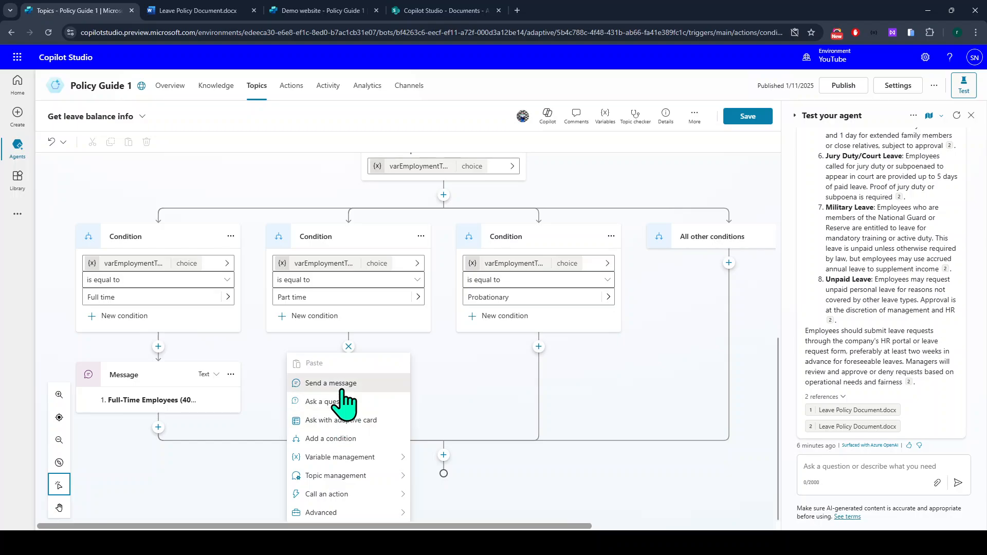
left_click(341, 389)
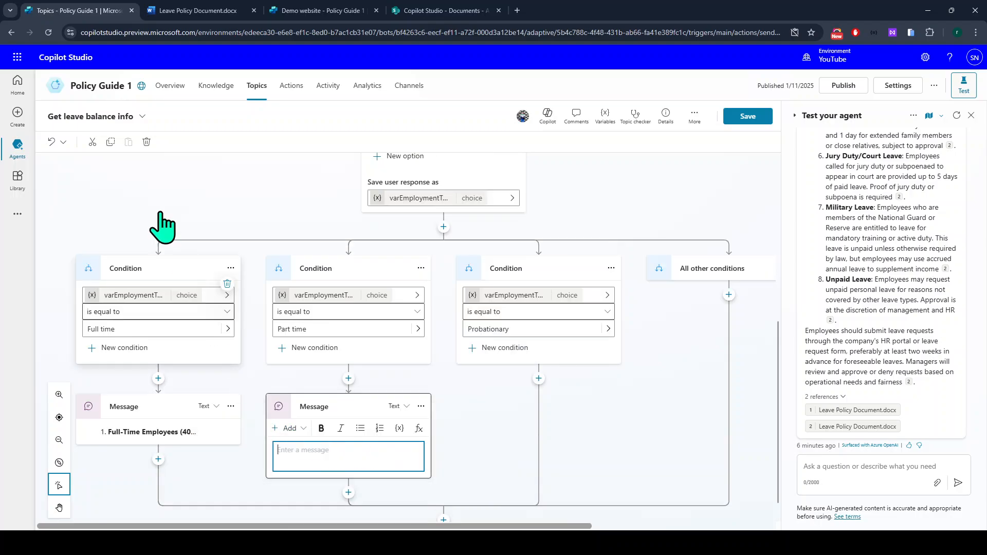
left_click(185, 12)
left_click_drag(604, 329, 391, 304)
key("ctrl+c")
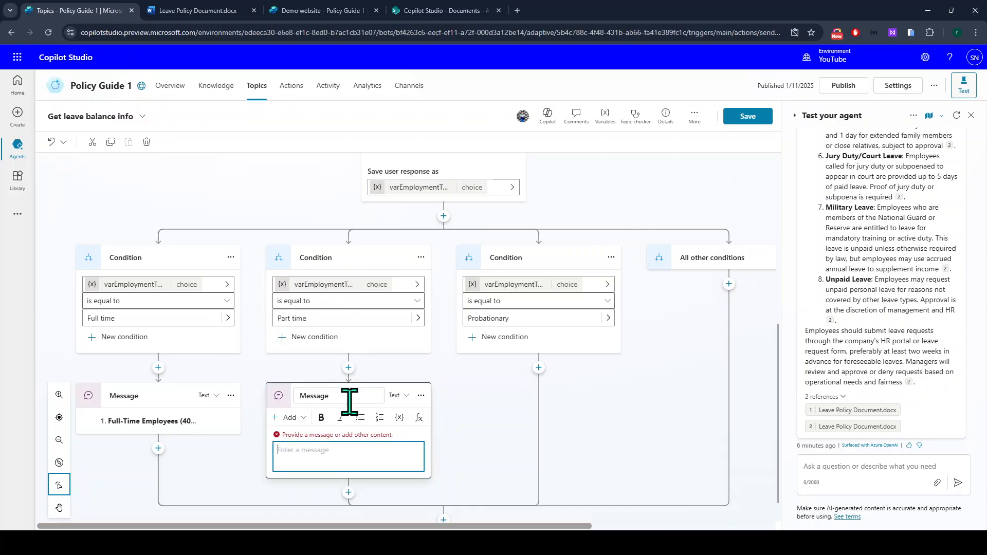
left_click(325, 459)
key("ctrl+v")
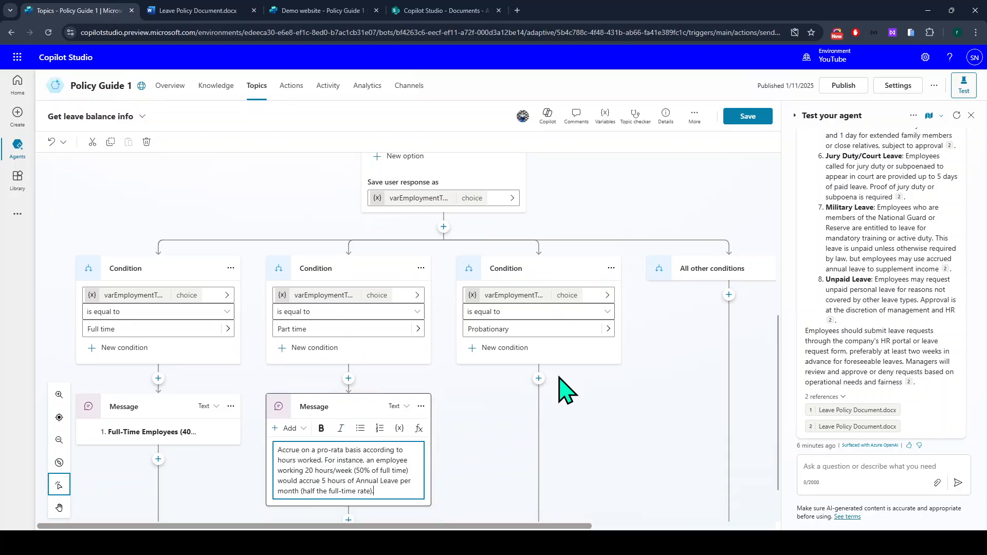
Add a Probationary message containing the Probationary Period paragraph from the policy document.
left_click(538, 379)
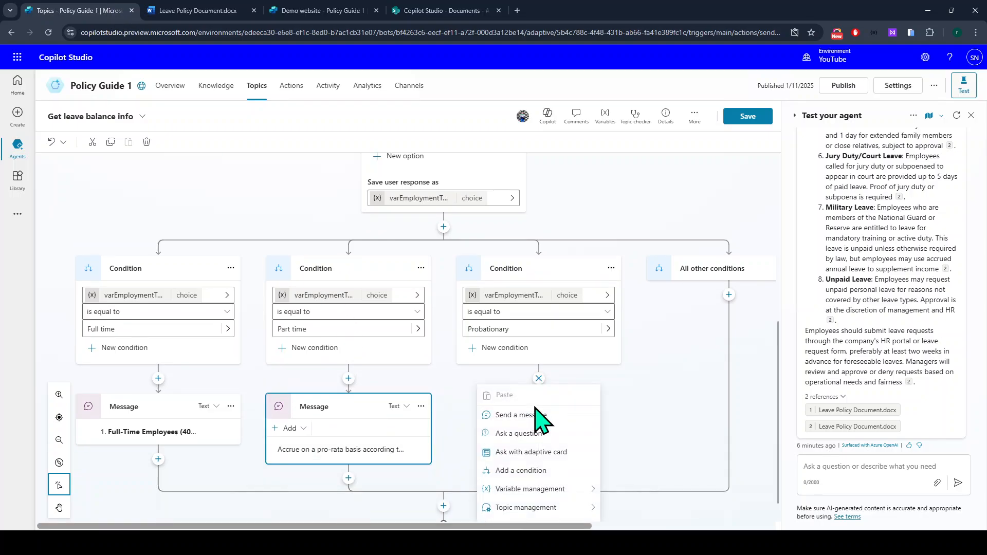
scroll(530, 465, "down", 1)
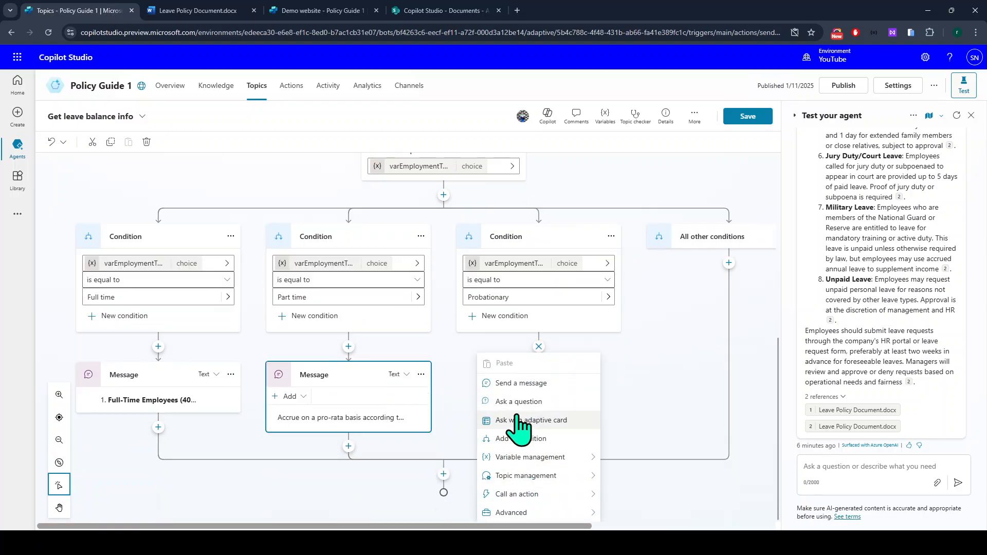
left_click(517, 385)
left_click(183, 10)
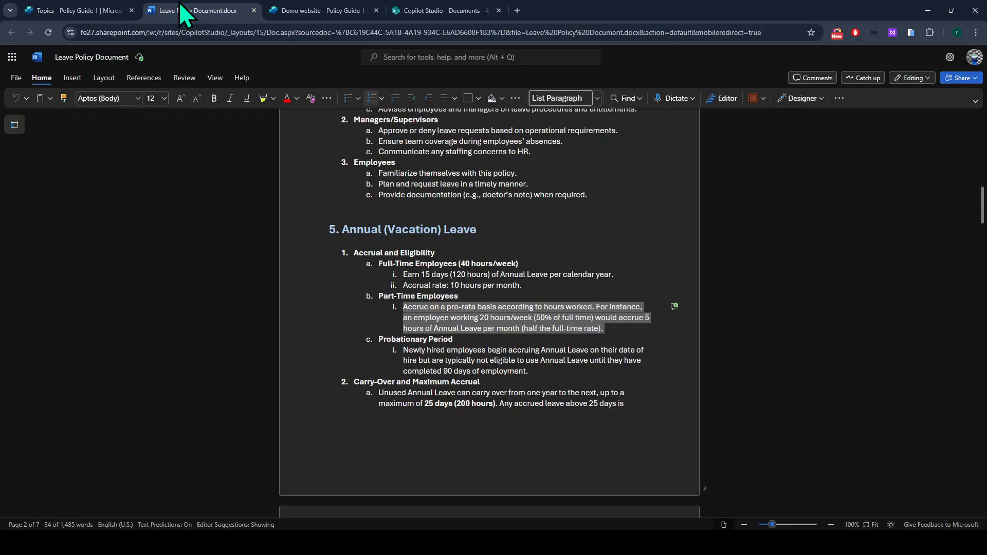
triple_click(509, 362)
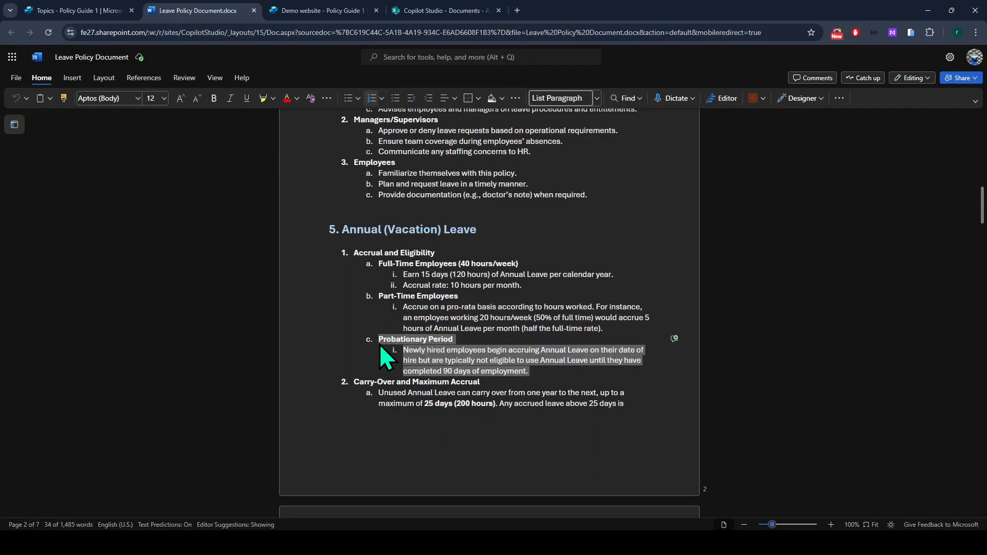
key("ctrl+c")
left_click(113, 12)
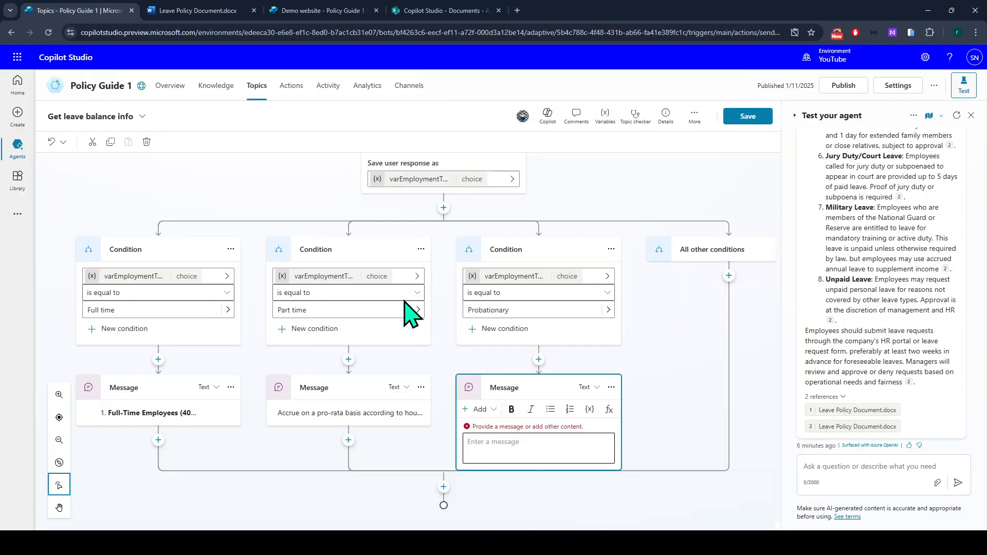
left_click(520, 443)
key("ctrl+v")
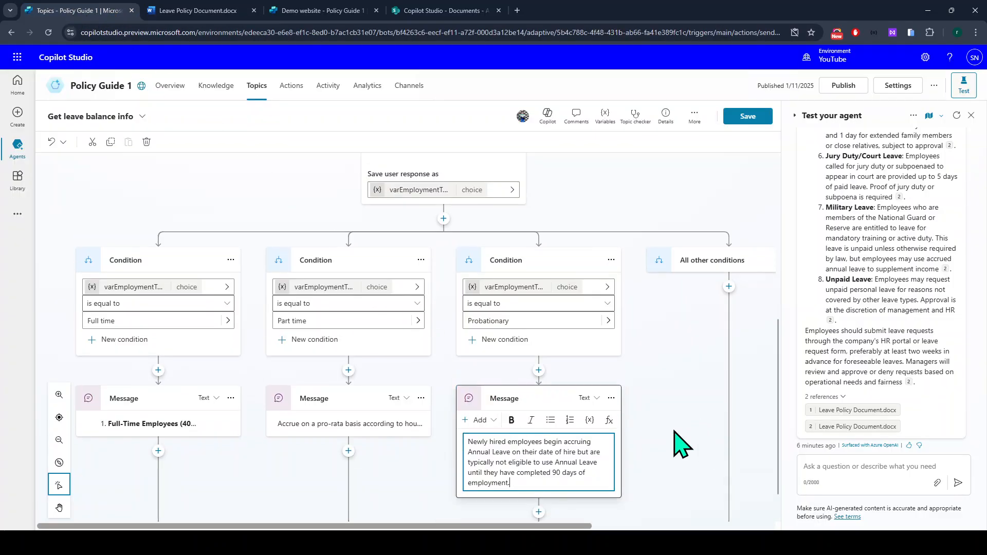
left_click(655, 453)
scroll(661, 457, "down", 1)
scroll(656, 446, "up", 1)
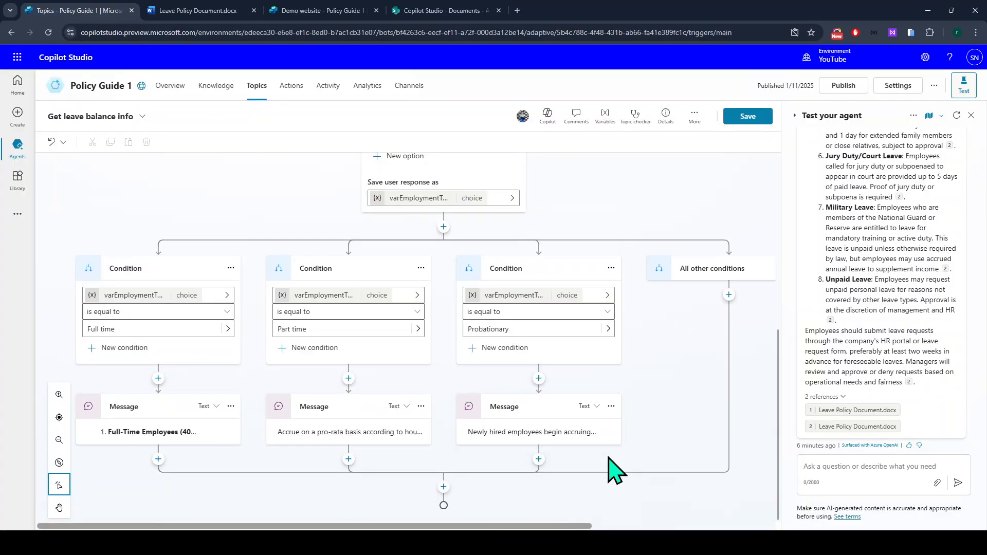
Save the topic, restart the test chat, reply with a test name and ask about leave.
left_click(749, 117)
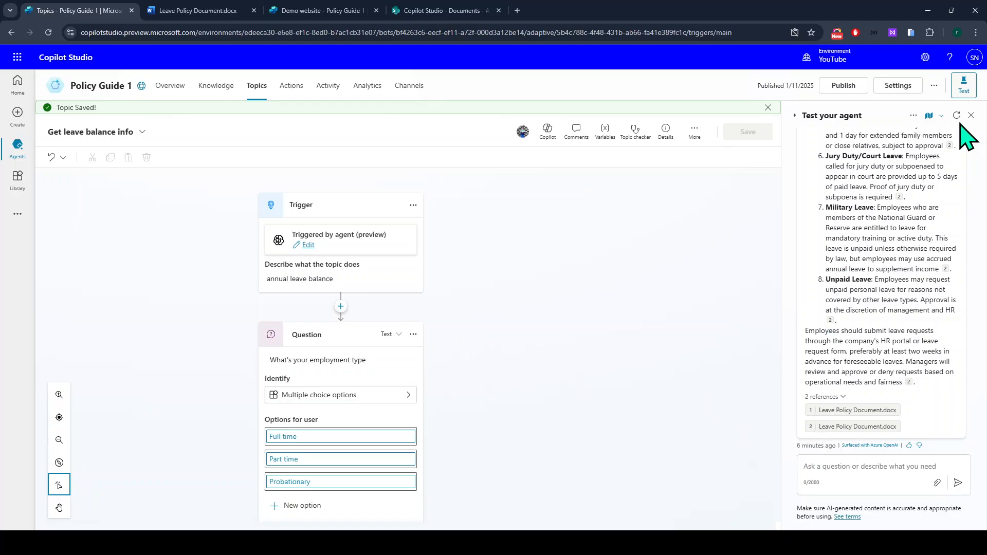
left_click(957, 116)
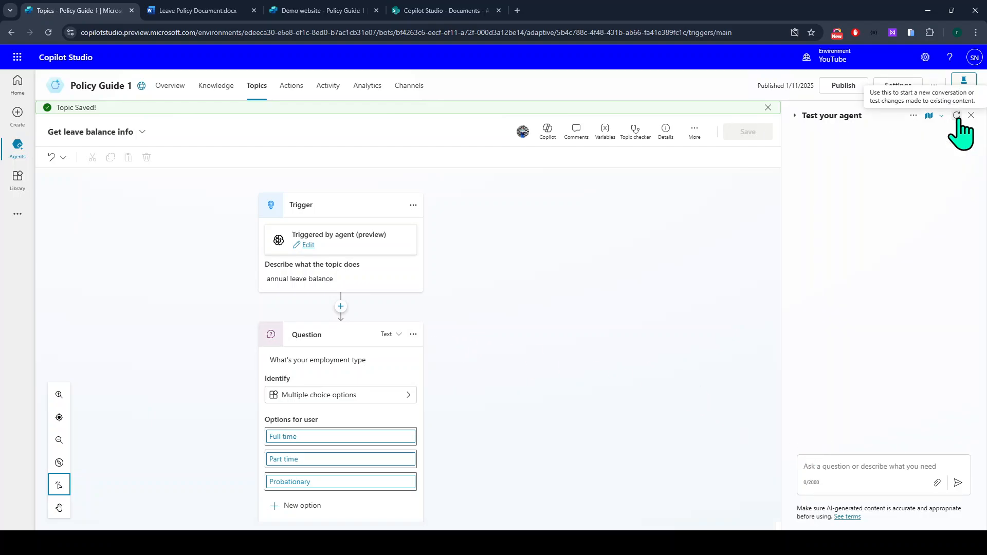
left_click(873, 468)
type("john")
key("Return")
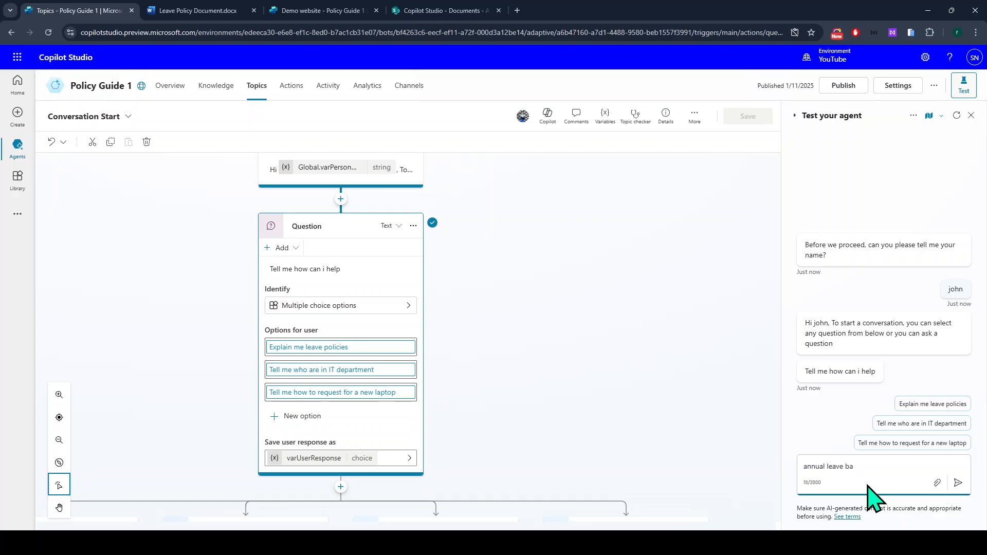
key("Return")
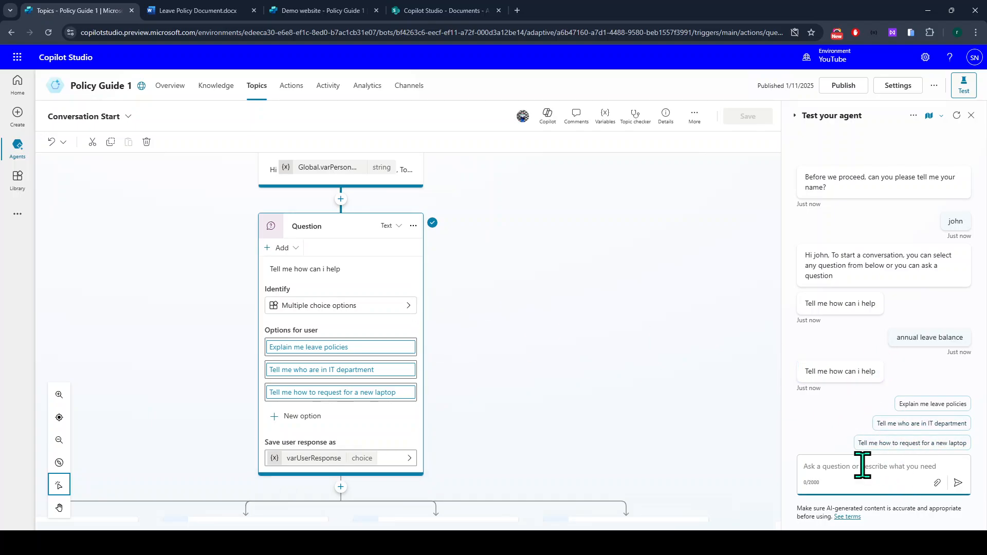
Send 'i want to know annual leave balance' to the test agent.
double_click(910, 337)
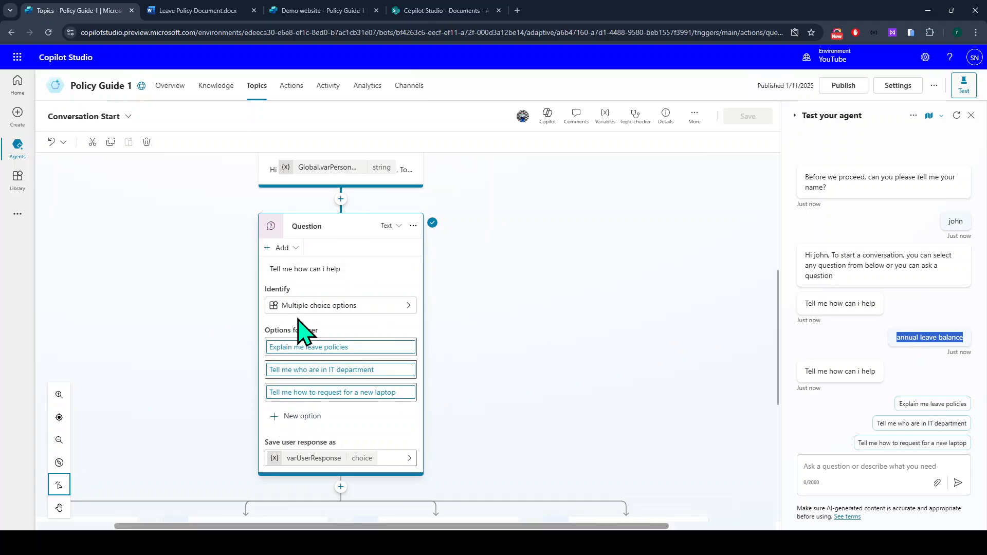
scroll(300, 355, "down", 2)
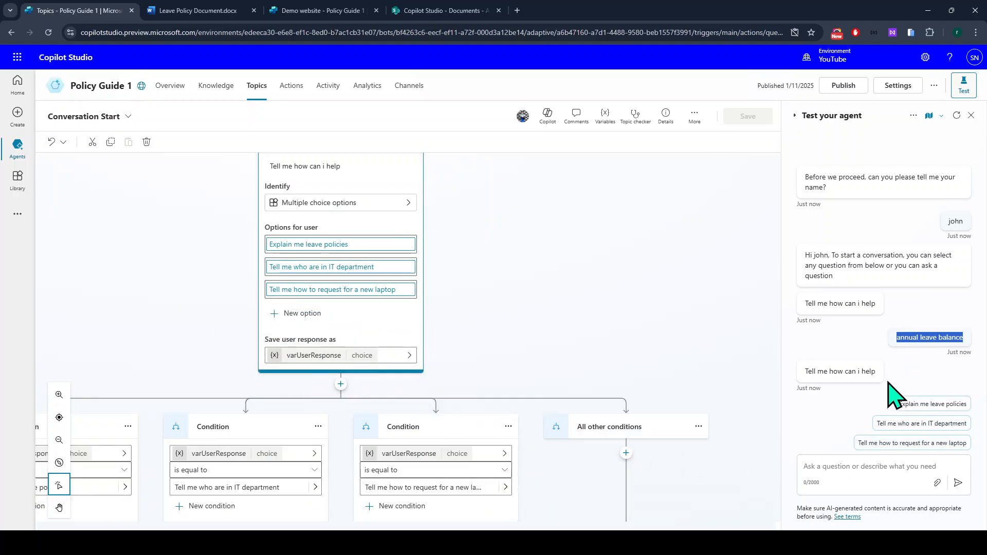
left_click(822, 467)
type("i want to")
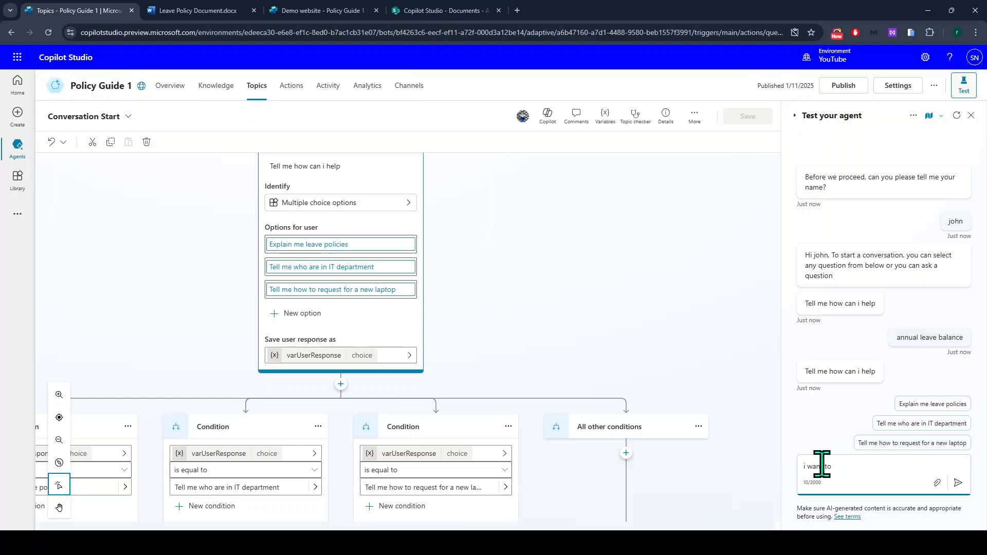
type(" know")
type("annual leave balance")
key("BackSpace")
key("BackSpace")
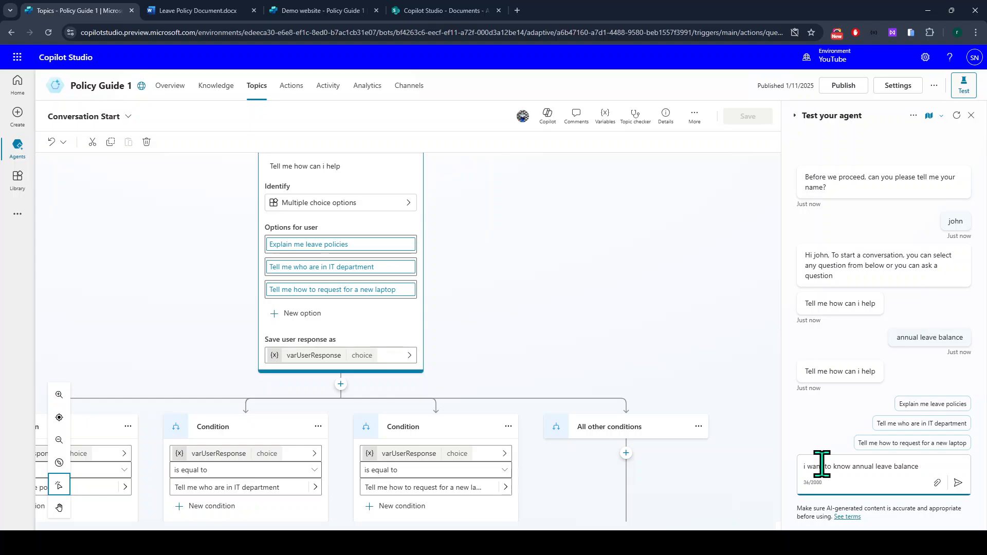
key("Return")
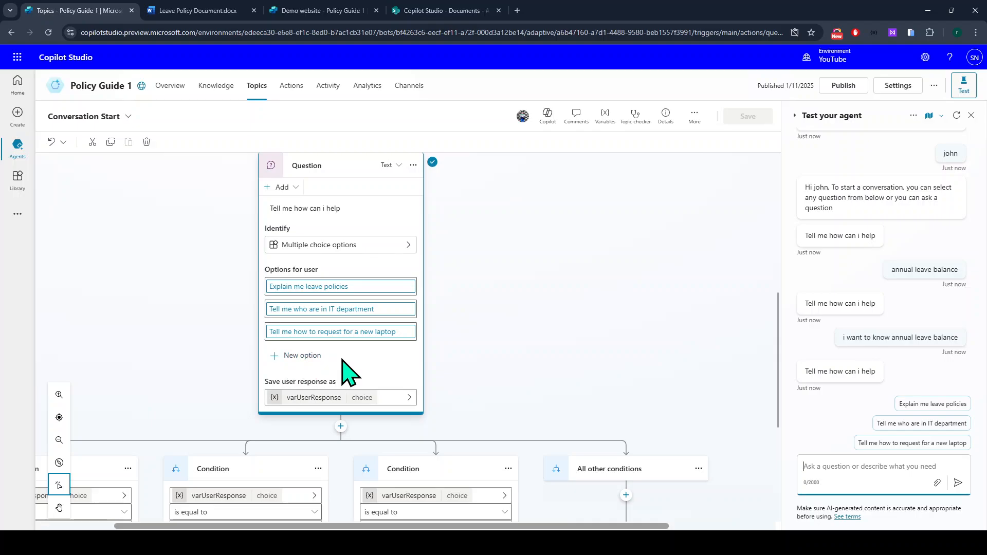
Add 'Other' as a new fourth option on the Question node.
scroll(346, 375, "down", 1)
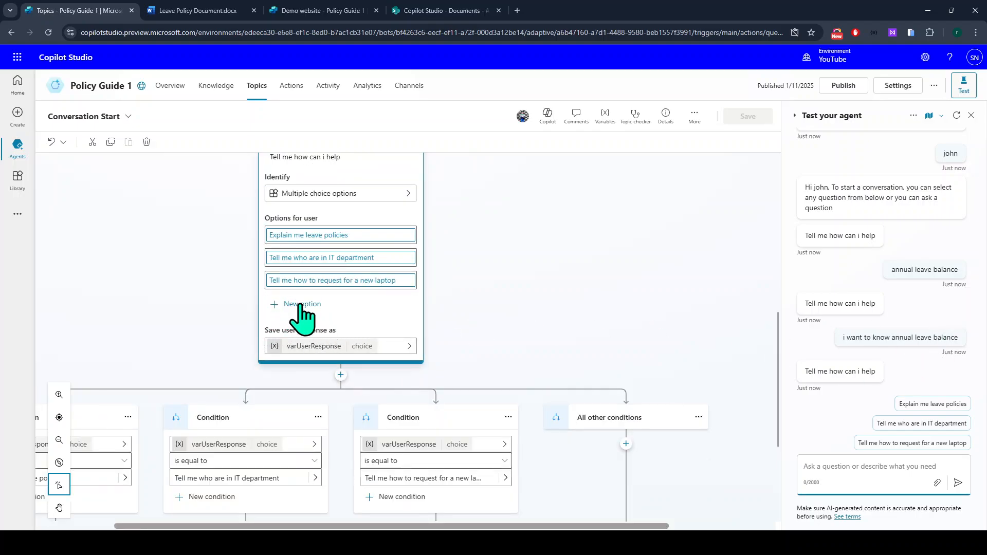
scroll(597, 380, "down", 3)
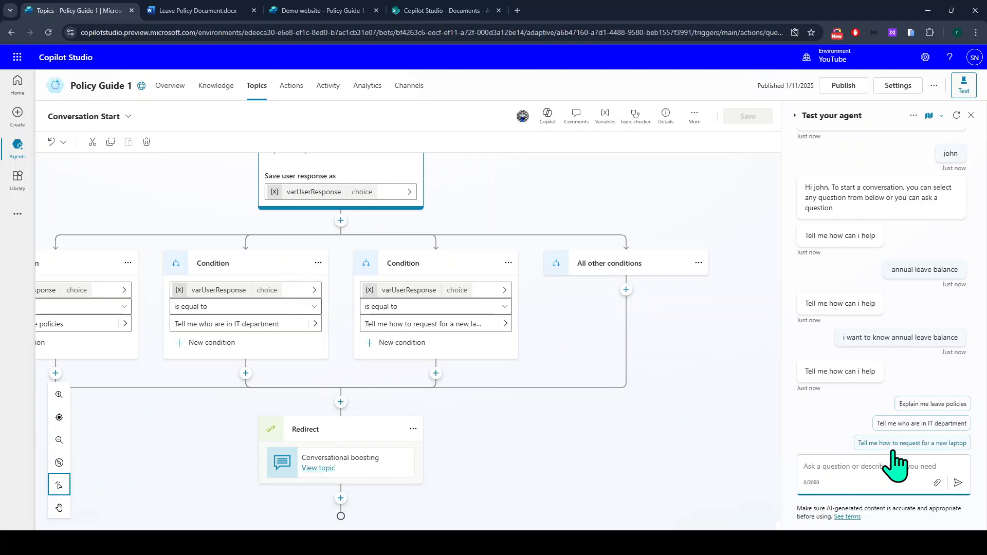
scroll(370, 287, "up", 2)
left_click(324, 256)
scroll(334, 293, "up", 2)
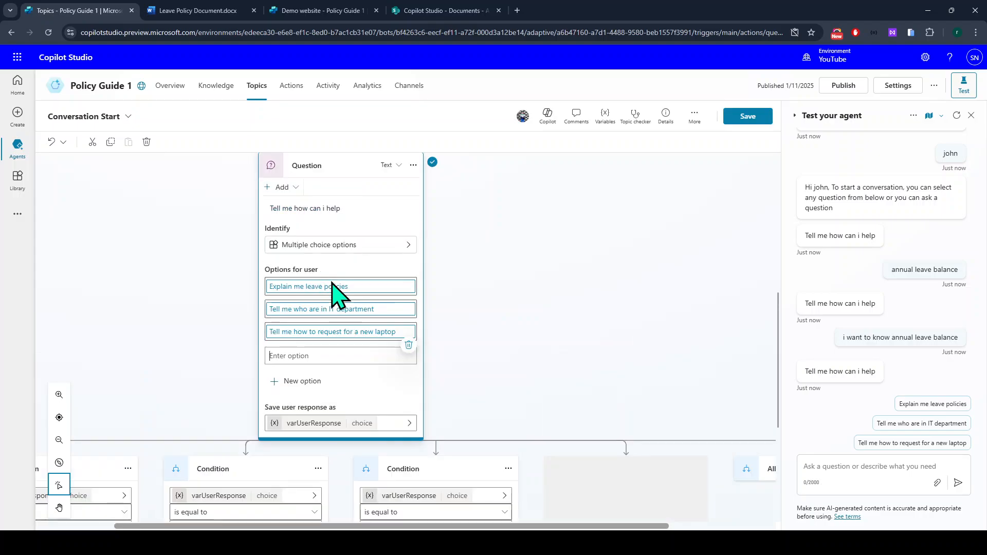
type("Other")
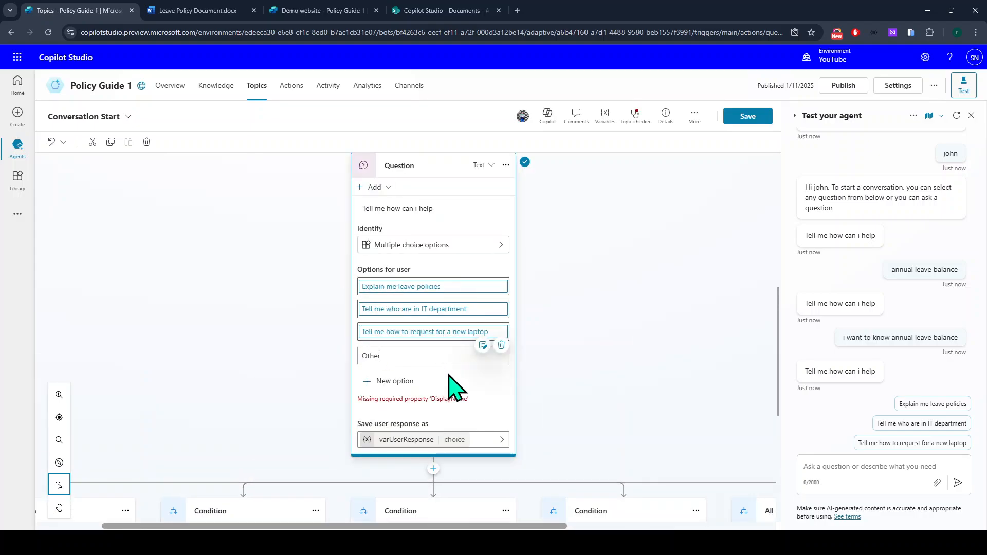
scroll(456, 387, "down", 2)
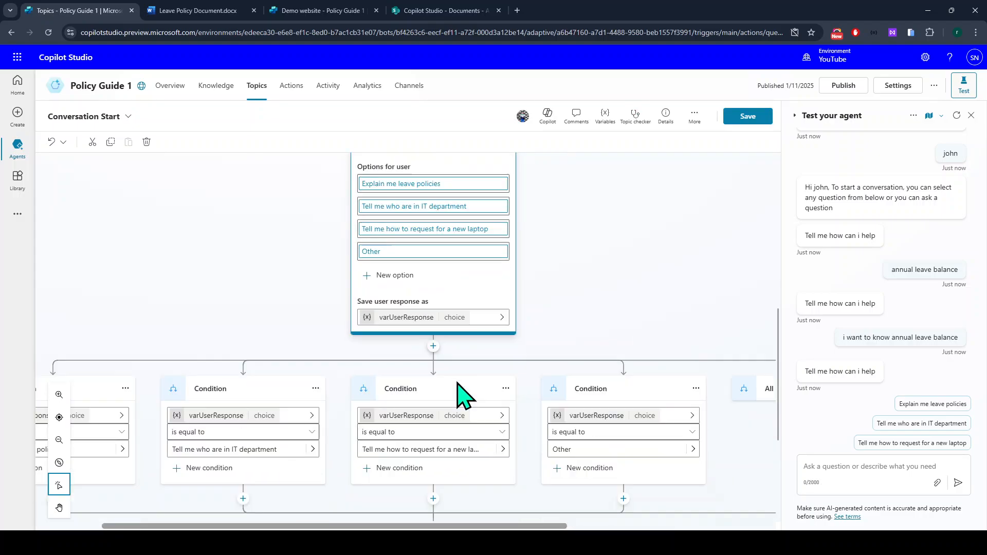
scroll(448, 371, "down", 2)
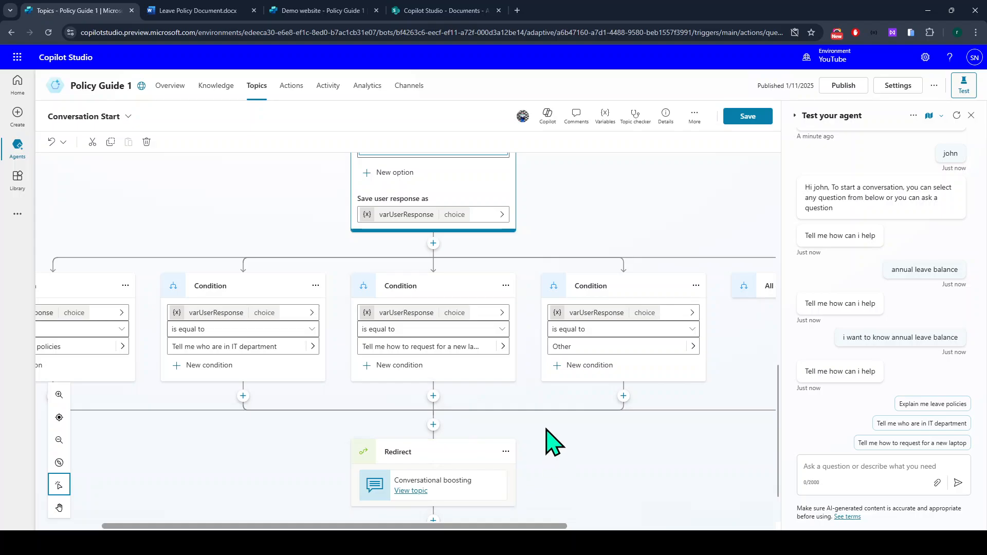
scroll(556, 411, "down", 1)
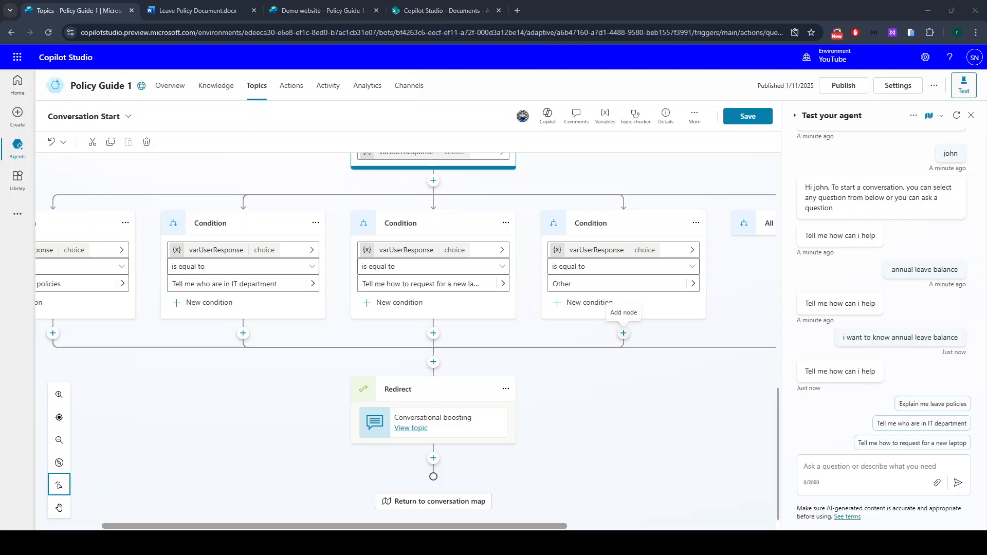
Add an End current topic step under the Other condition, then save the topic.
left_click(623, 333)
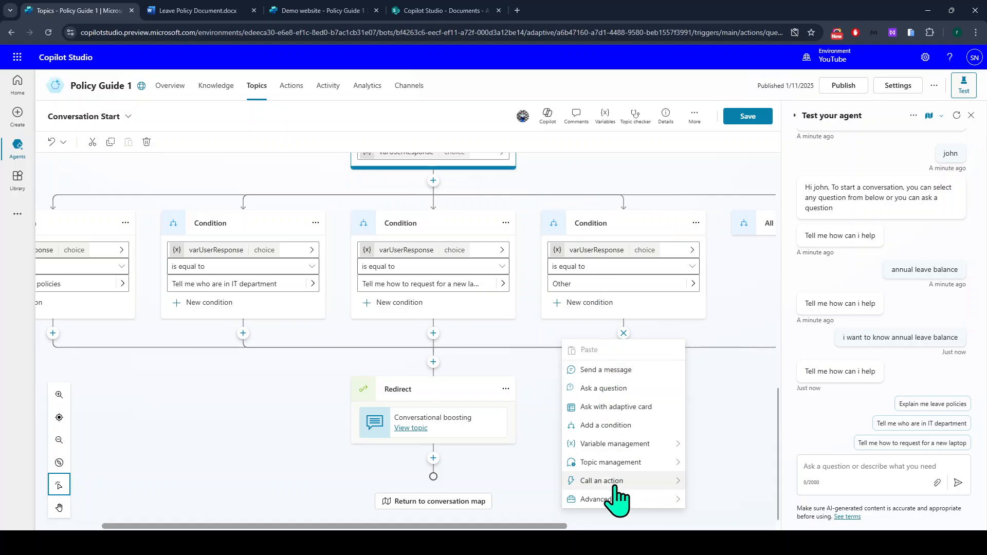
mouse_move(617, 481)
mouse_move(617, 463)
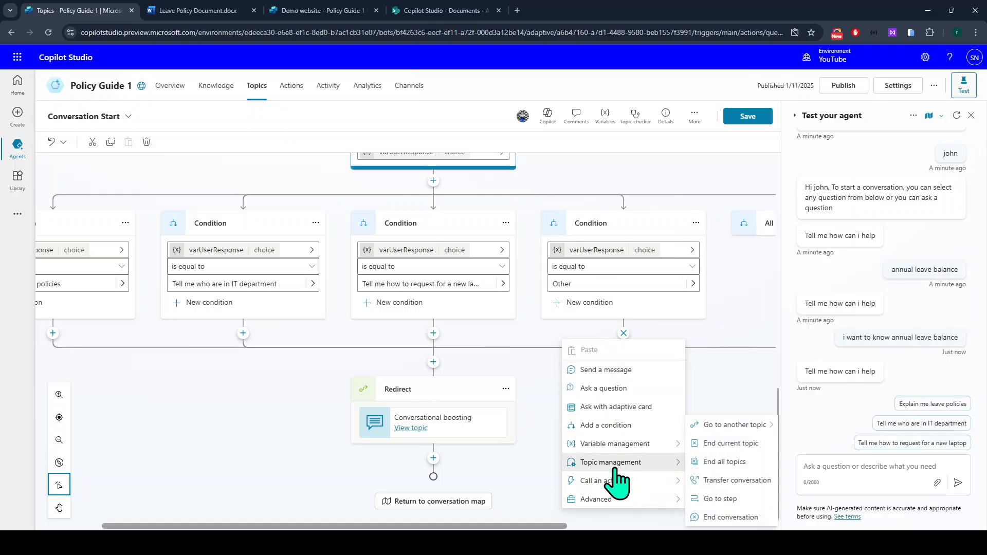
left_click(730, 444)
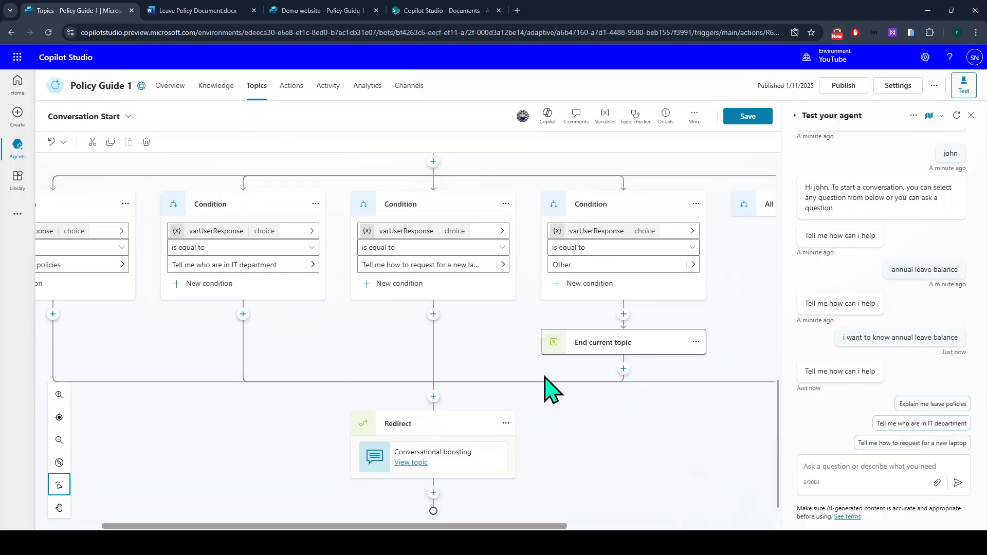
left_click(749, 117)
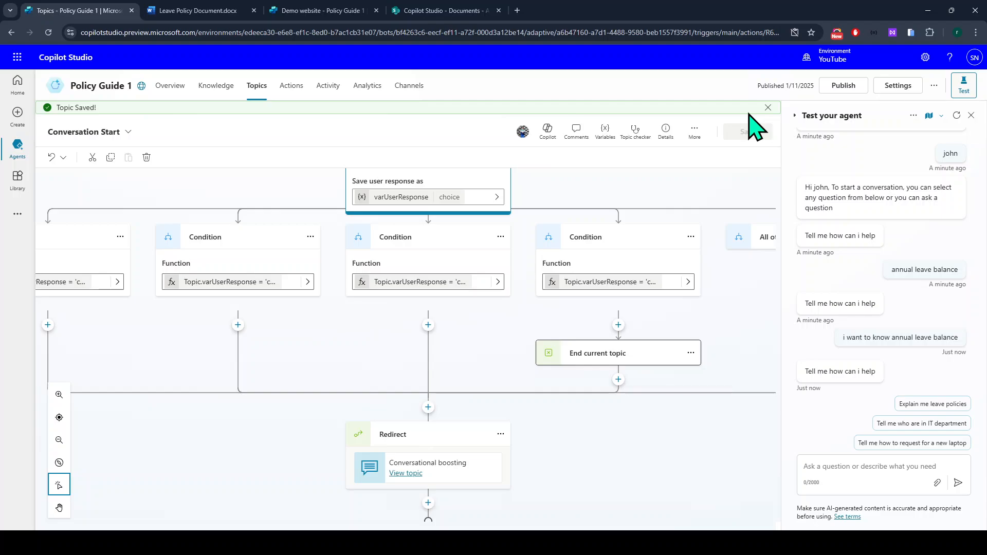
Restart the test chat, give a test name, choose Other and send 'annual leave balance'.
left_click(957, 116)
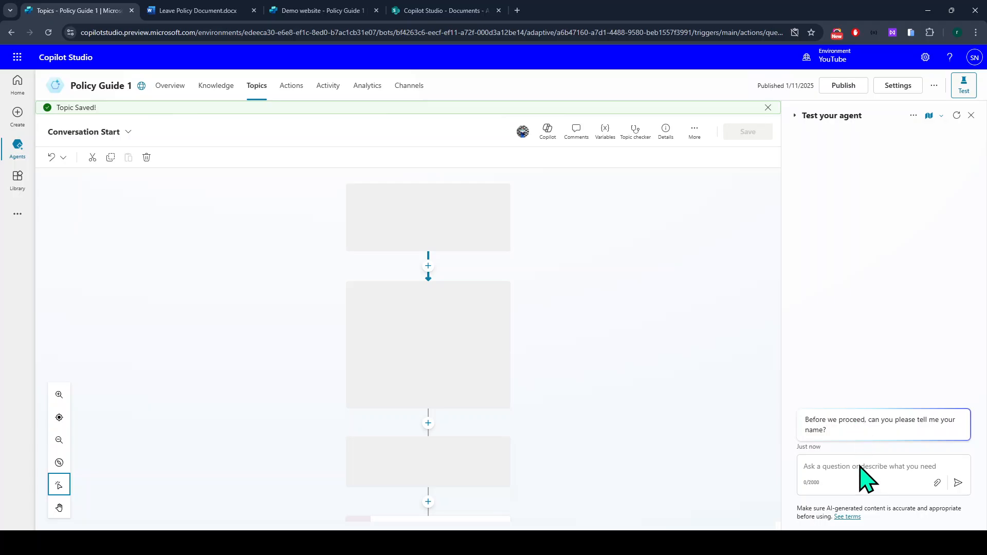
type("sam")
key("Return")
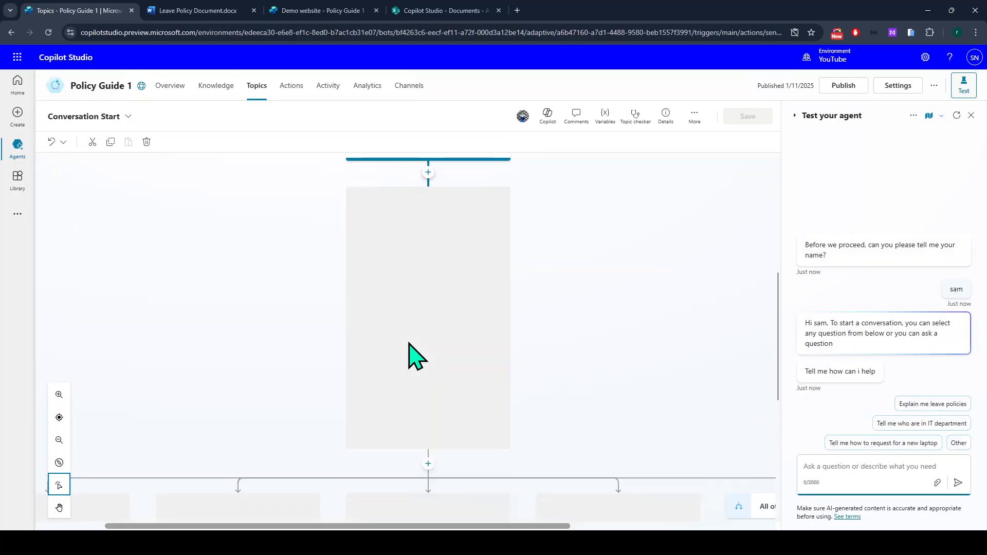
scroll(264, 419, "down", 3)
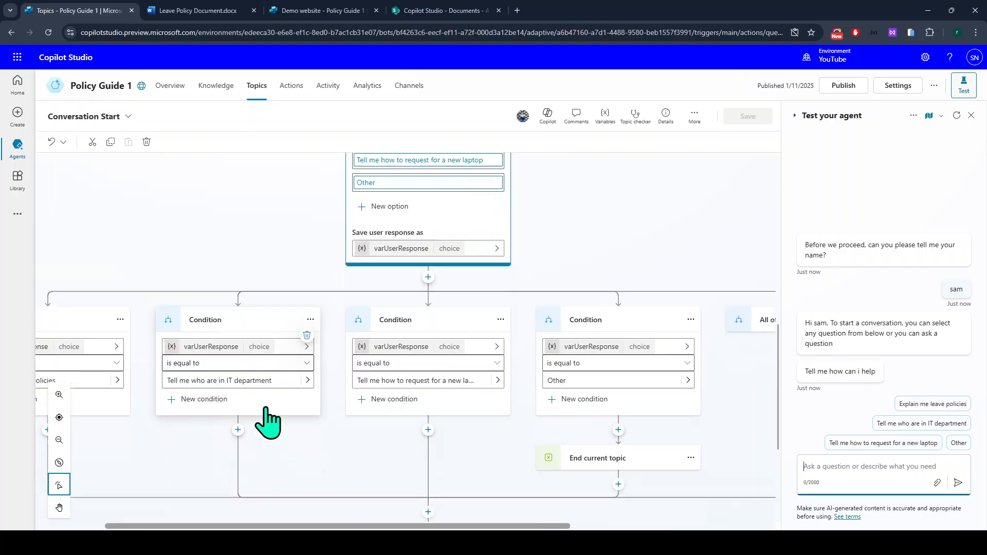
left_click(959, 443)
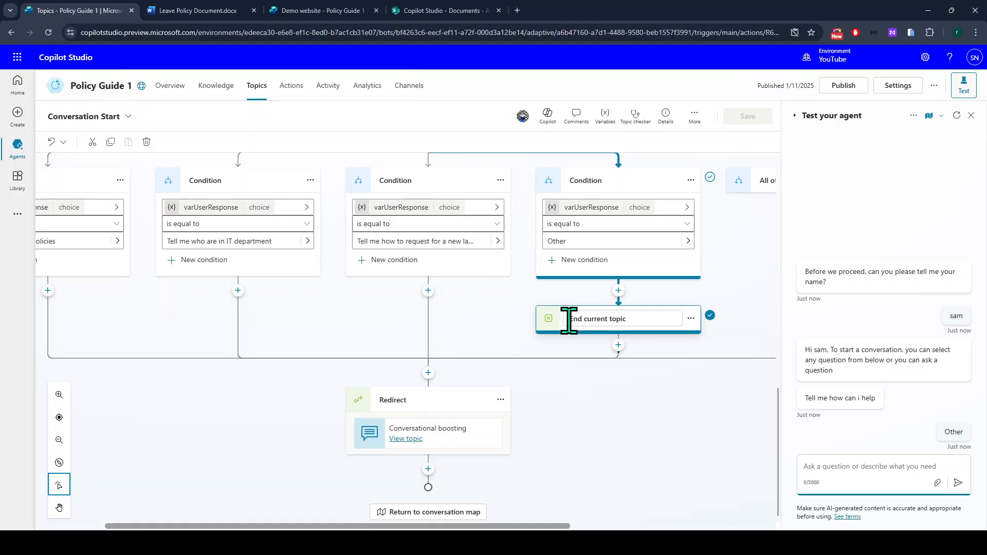
type("annual leave balance")
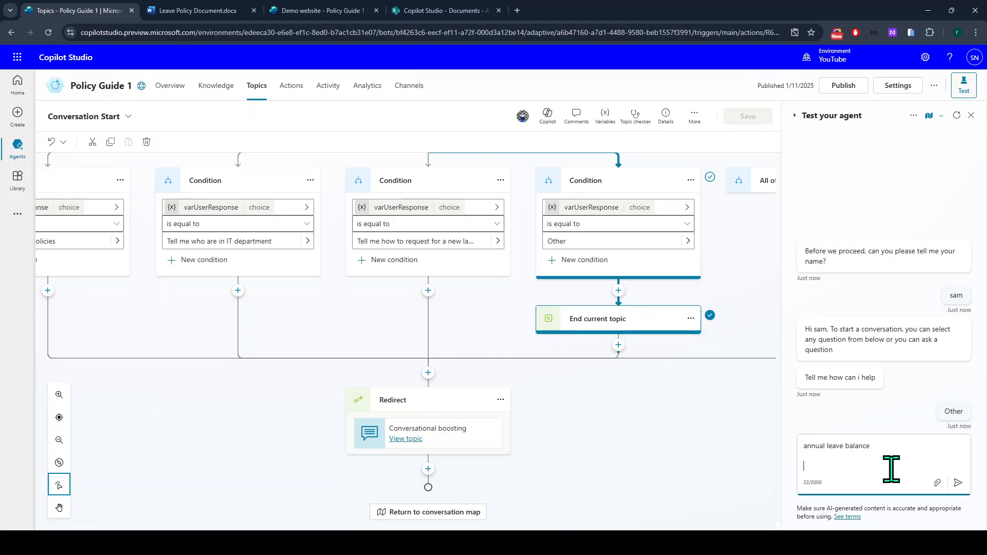
key("BackSpace")
key("Return")
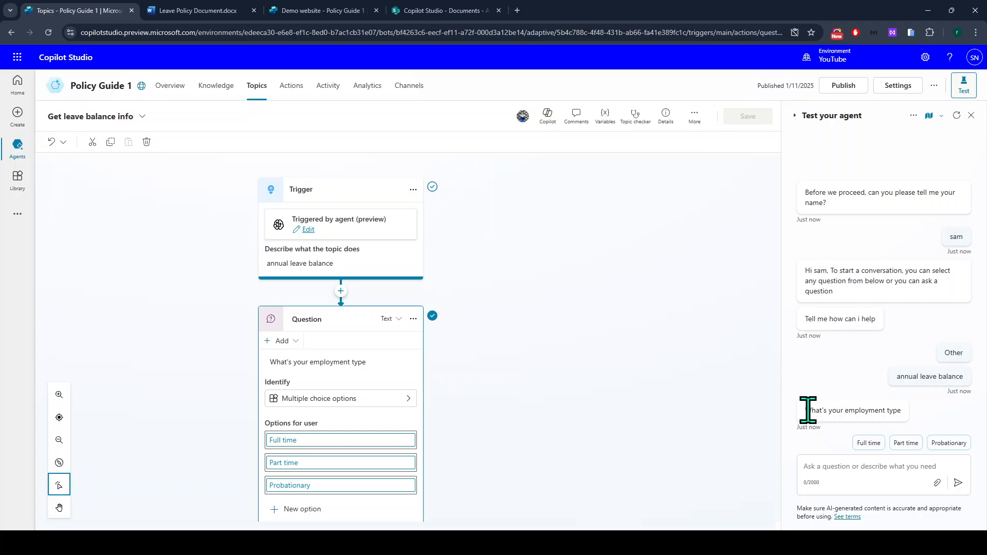
Answer Part time and select the agent's pro-rata accrual reply.
left_click(906, 444)
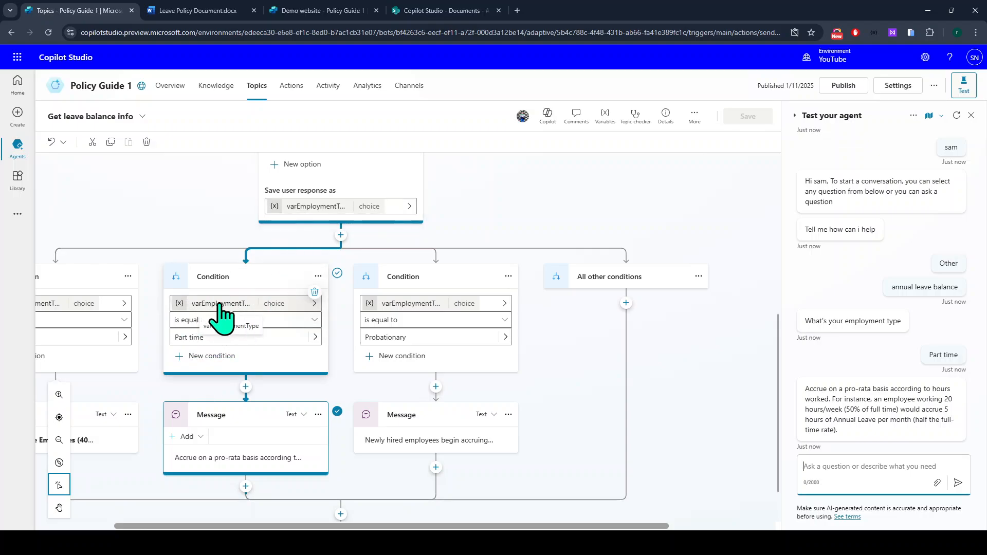
scroll(202, 334, "down", 1)
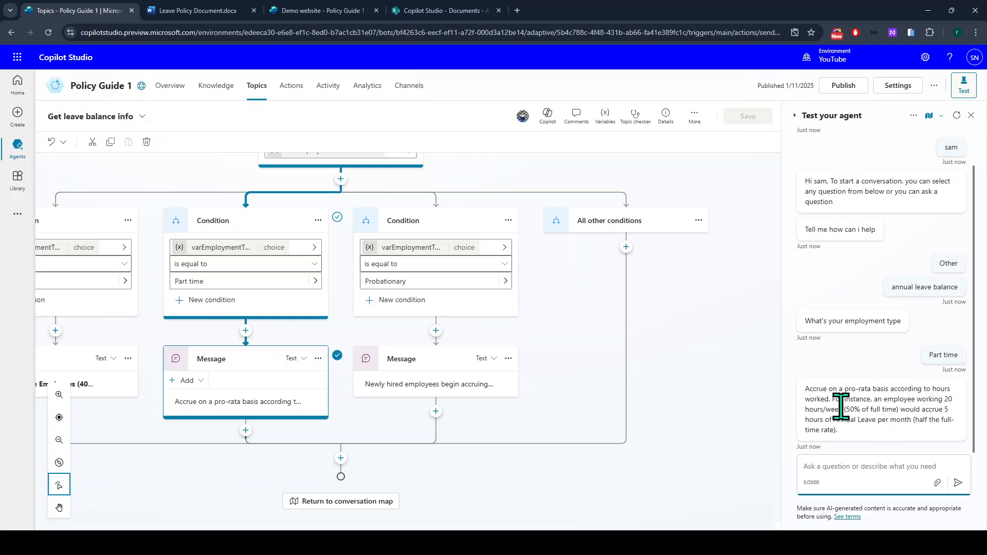
left_click_drag(844, 434, 803, 401)
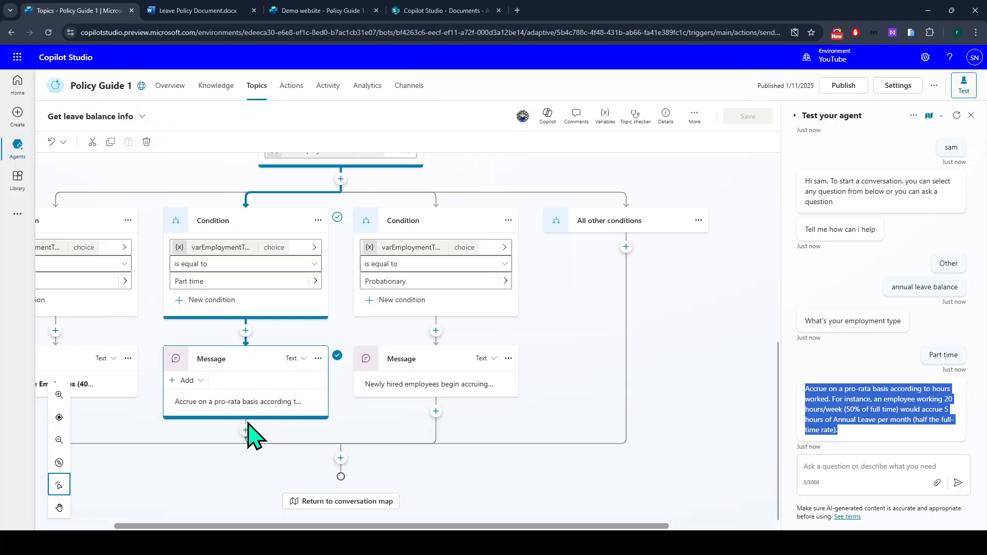
Add a Generative answers step after the part-time message and enter the leave-policy question as its input.
left_click(246, 431)
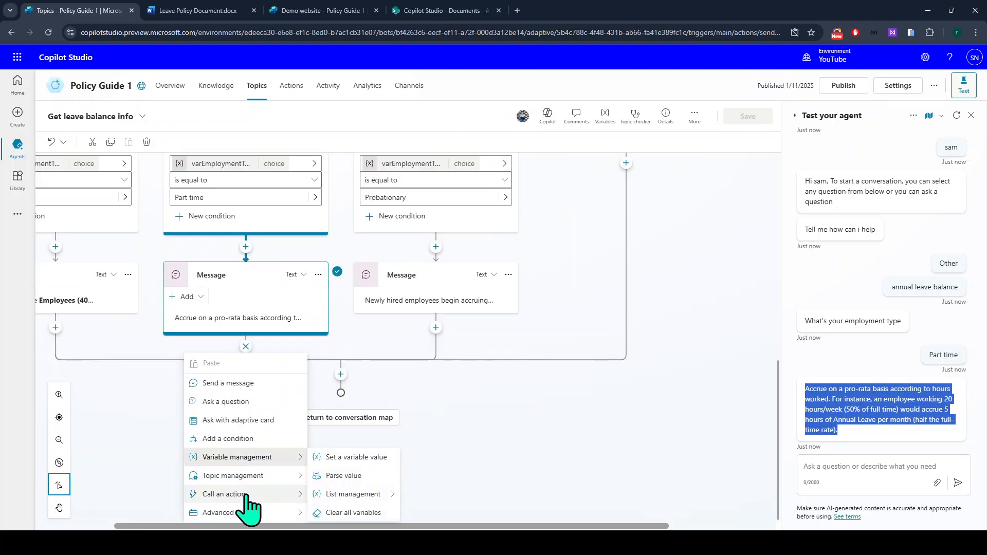
mouse_move(246, 495)
mouse_move(247, 474)
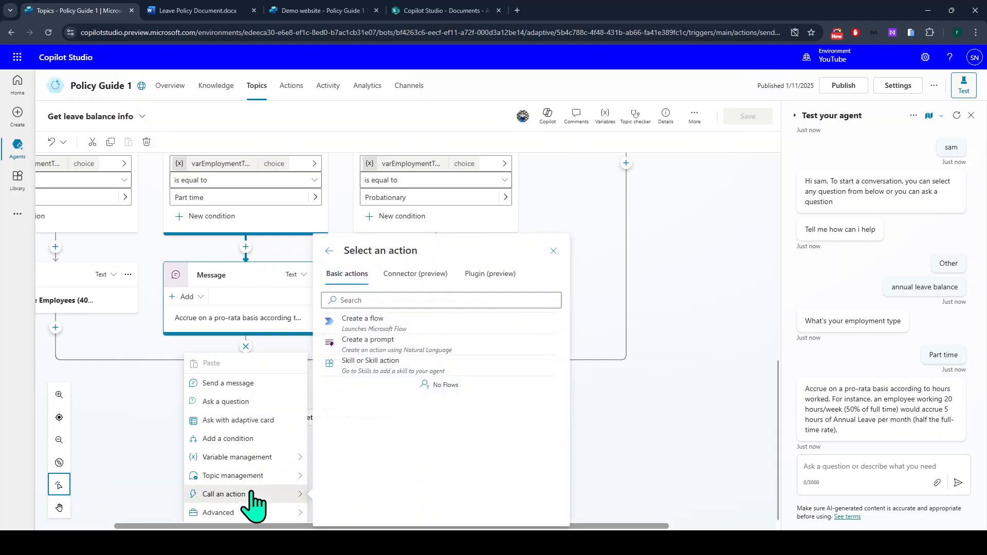
mouse_move(257, 513)
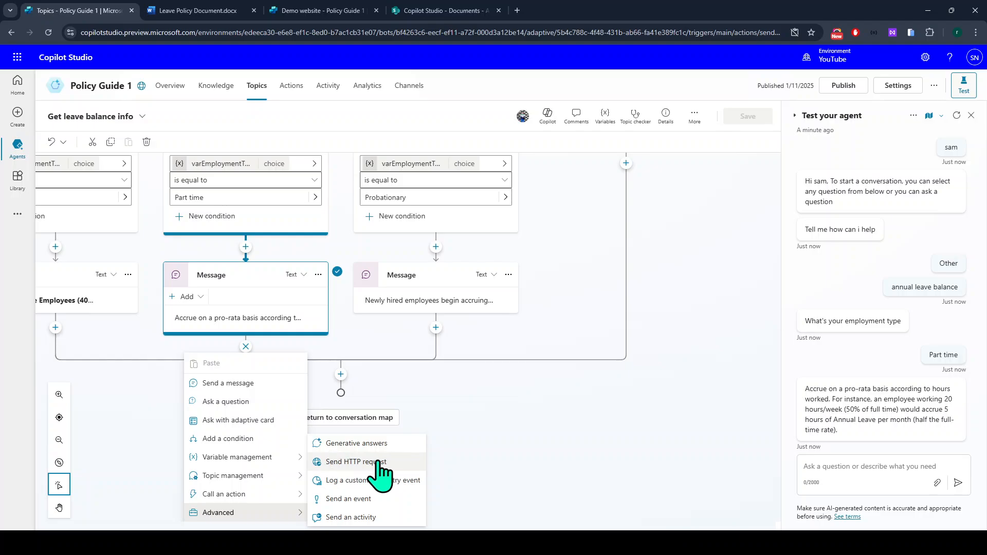
left_click(355, 443)
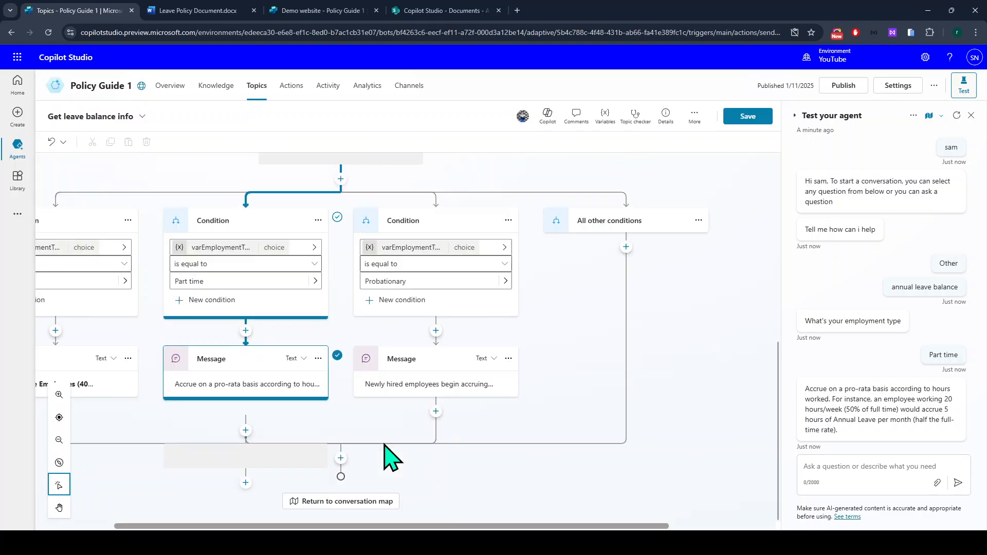
scroll(369, 488, "down", 2)
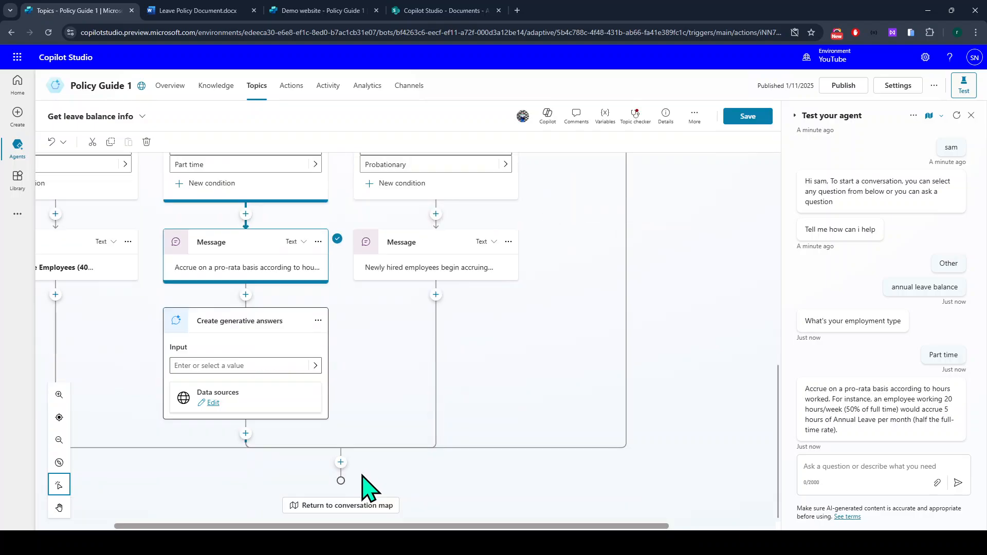
left_click(250, 366)
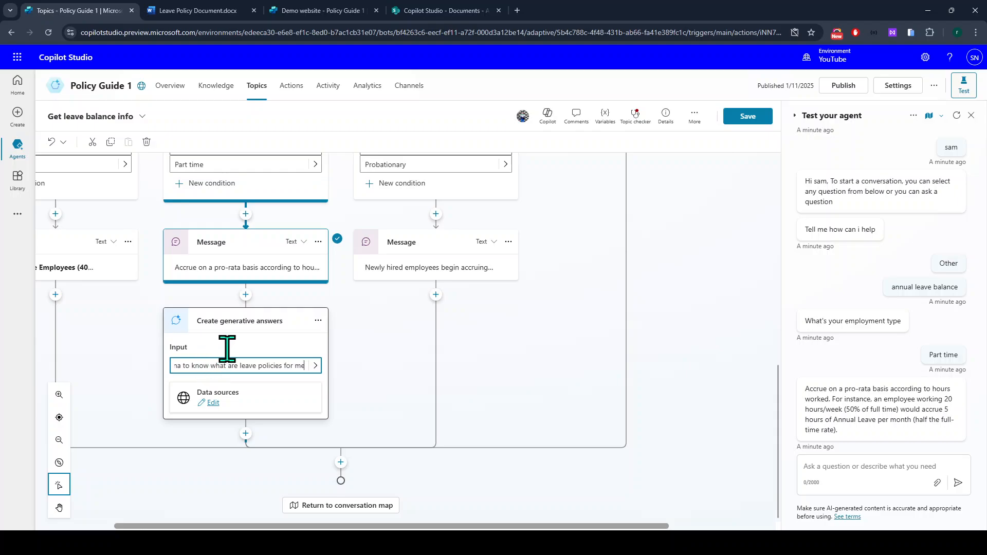
Select Leave Policy Document as the generative answers' only knowledge source and save.
left_click(214, 405)
left_click(214, 406)
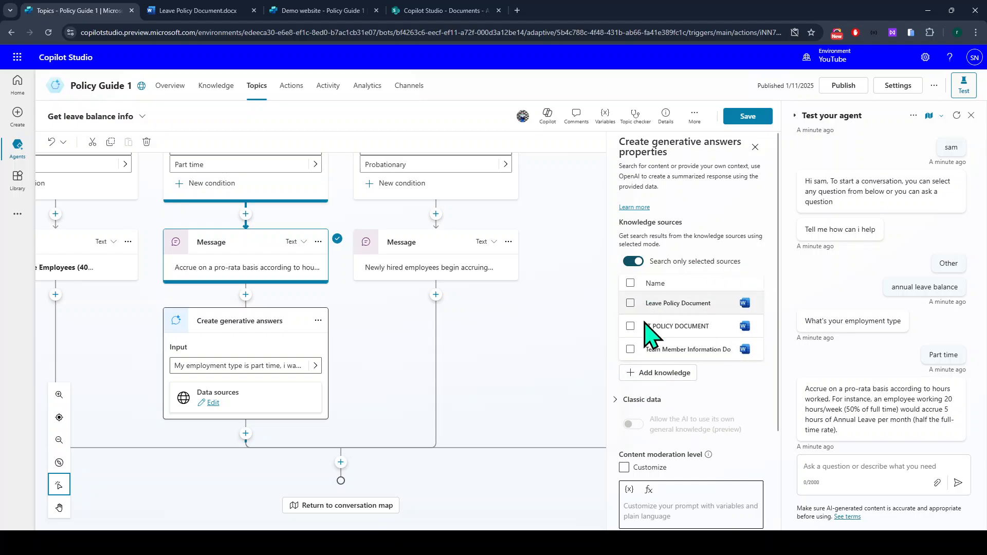
scroll(311, 386, "up", 1)
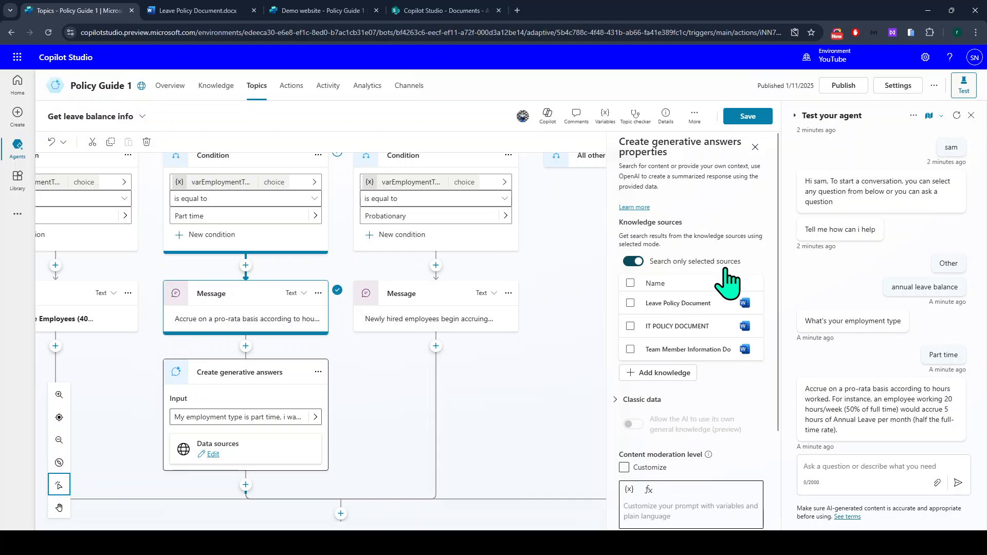
left_click(630, 305)
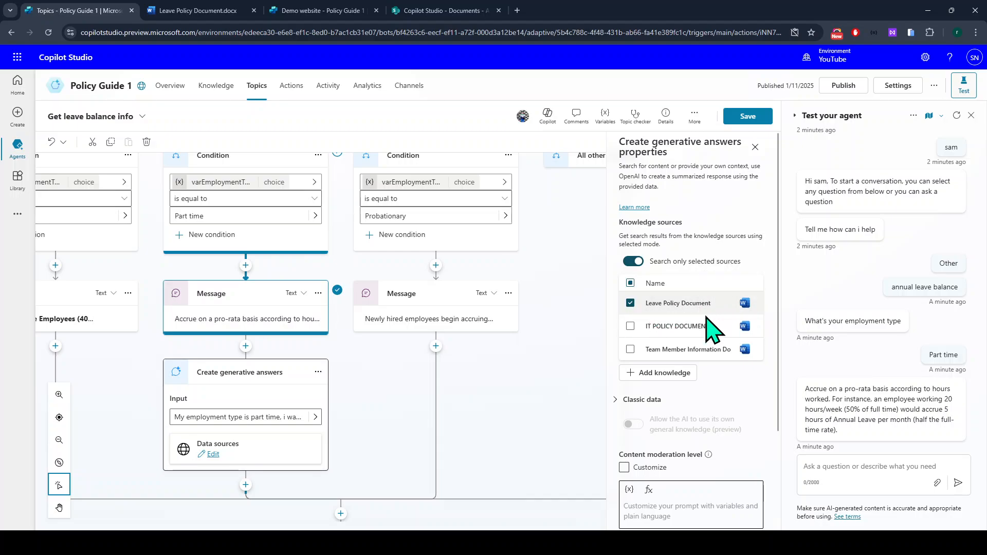
scroll(679, 360, "down", 1)
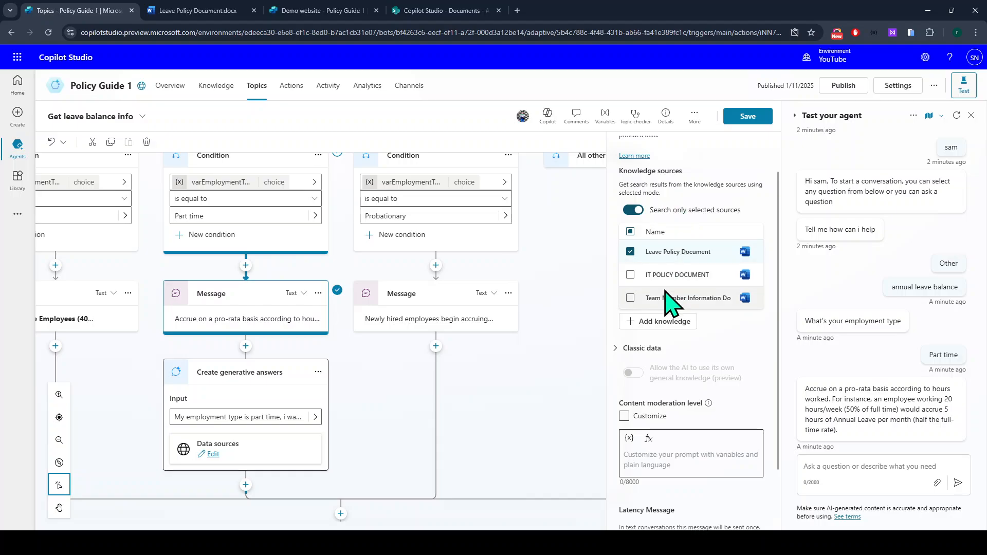
left_click(745, 119)
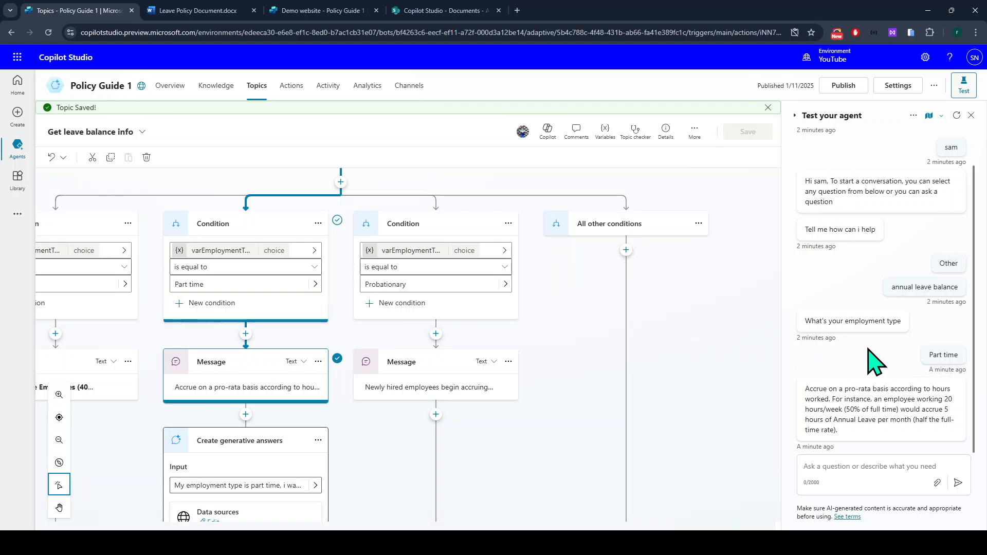
Restart the test chat, give a test name, pick Other and send 'get annual balance'.
left_click(956, 117)
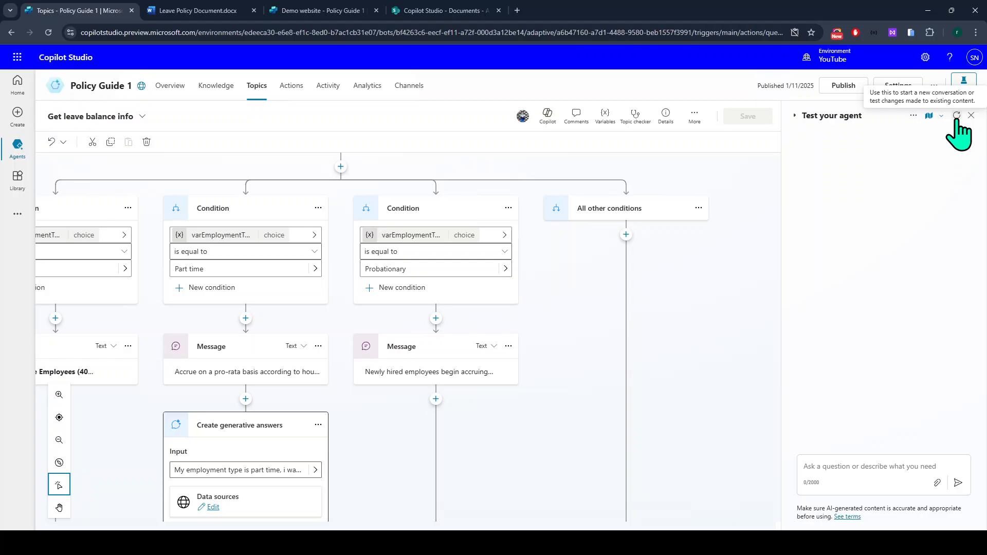
left_click(865, 469)
type("alice")
key("Return")
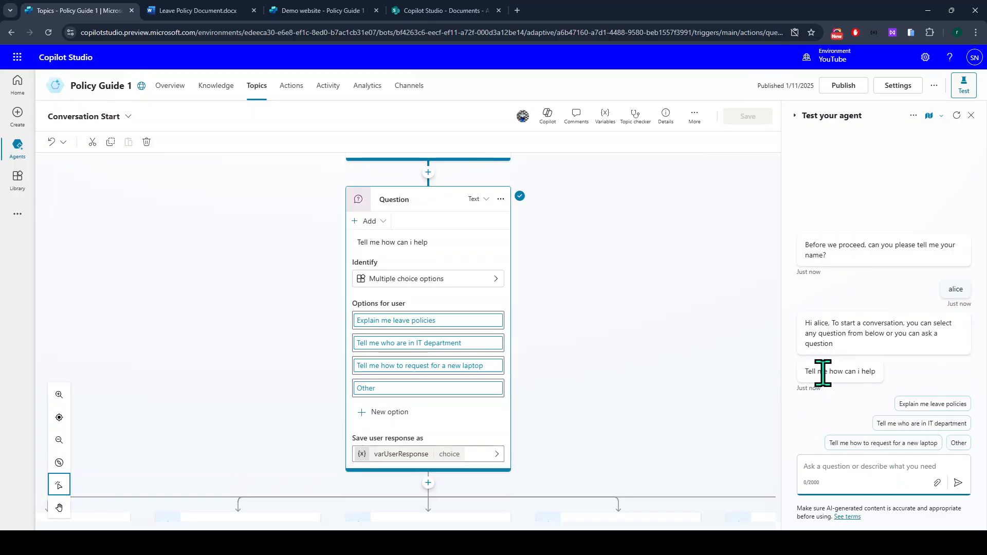
left_click(959, 443)
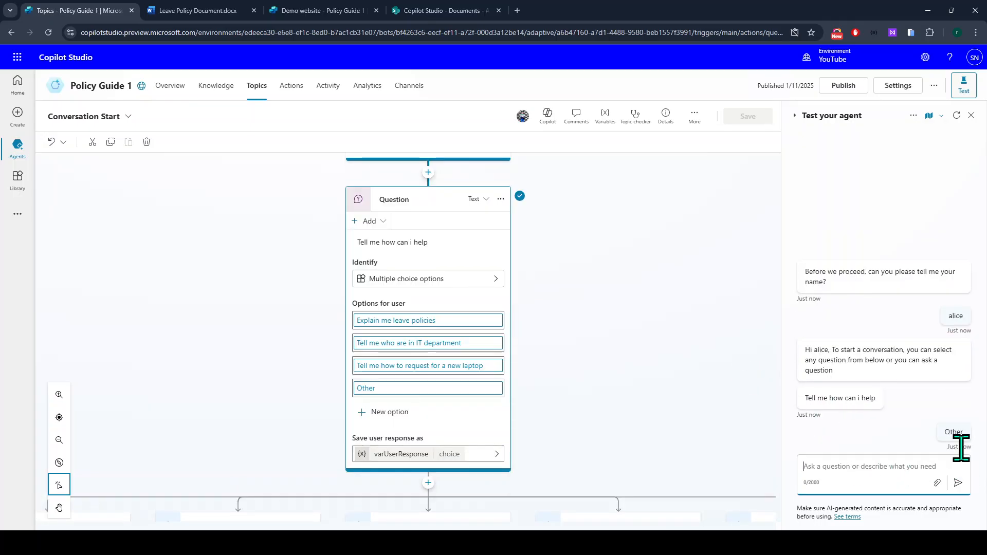
type("ge")
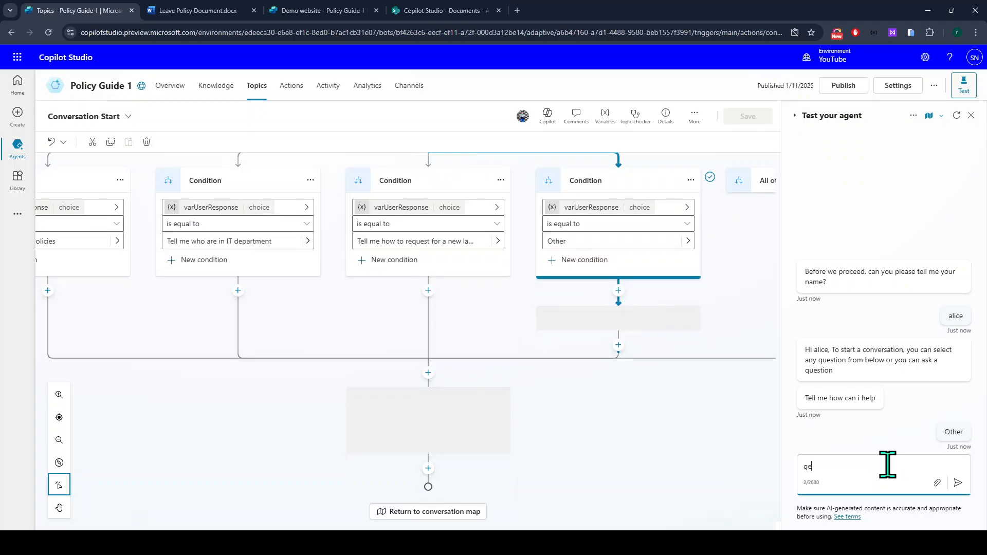
type("t")
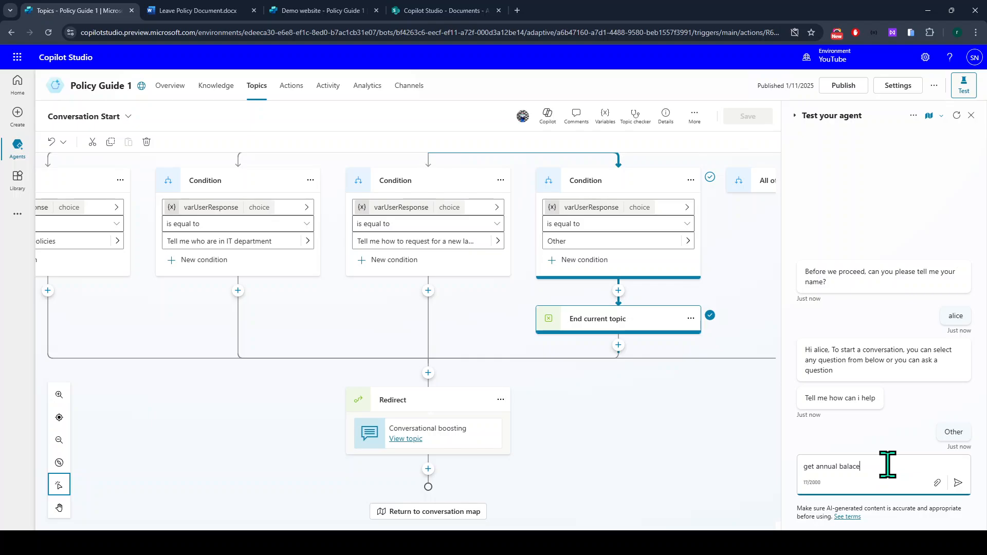
type("annual balance")
key("Return")
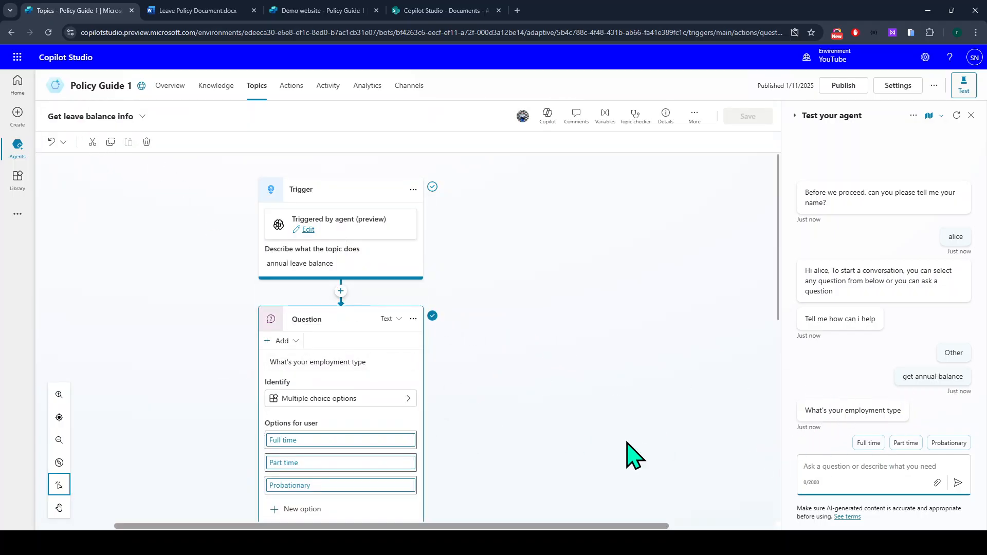
Answer Part time to the agent's employment type question.
scroll(628, 452, "down", 5)
scroll(438, 442, "down", 4)
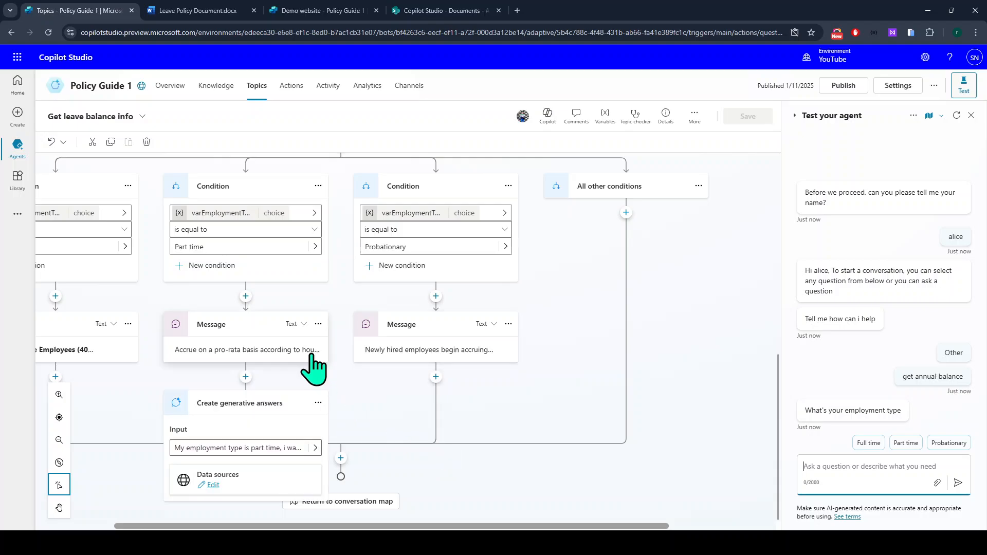
scroll(313, 354, "up", 4)
scroll(225, 479, "down", 3)
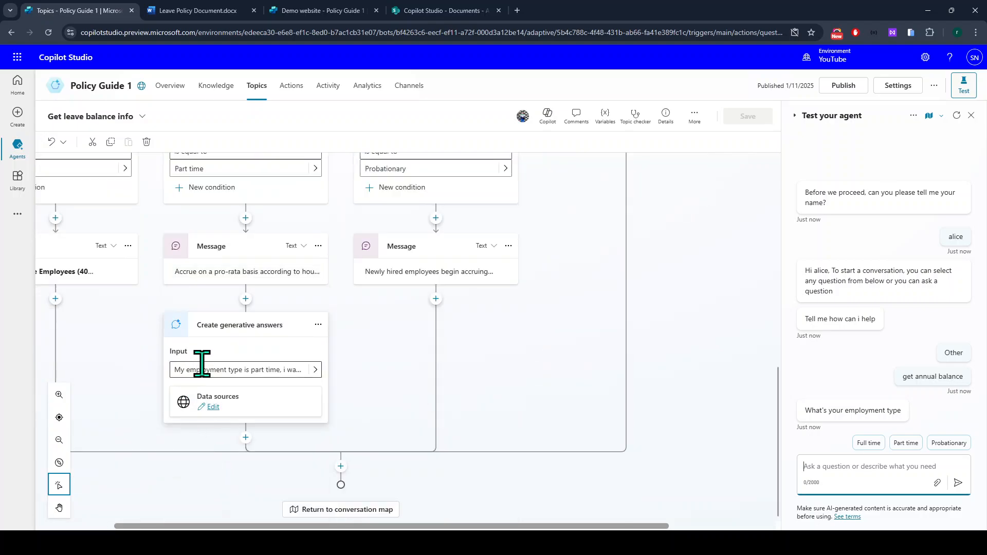
scroll(203, 375, "up", 6)
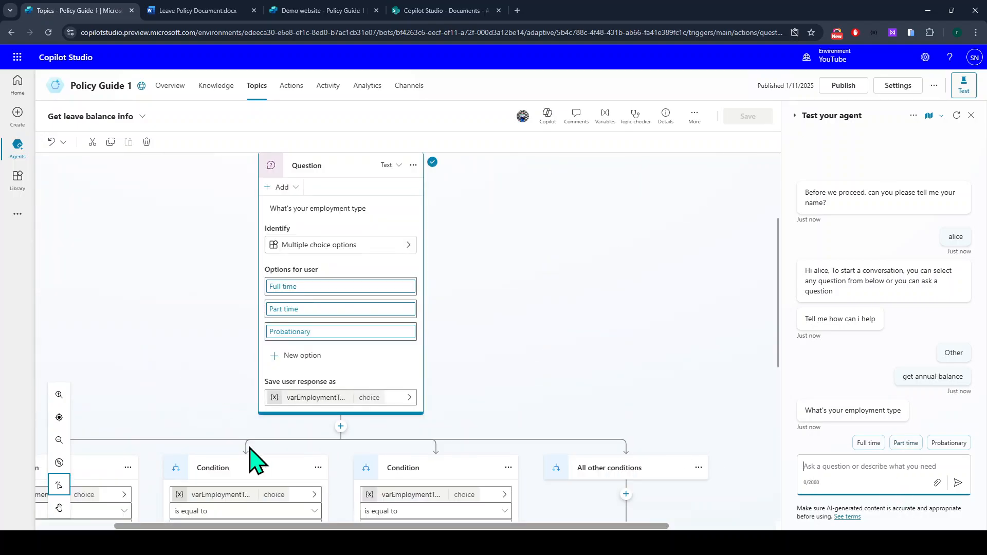
scroll(254, 459, "down", 4)
left_click(905, 443)
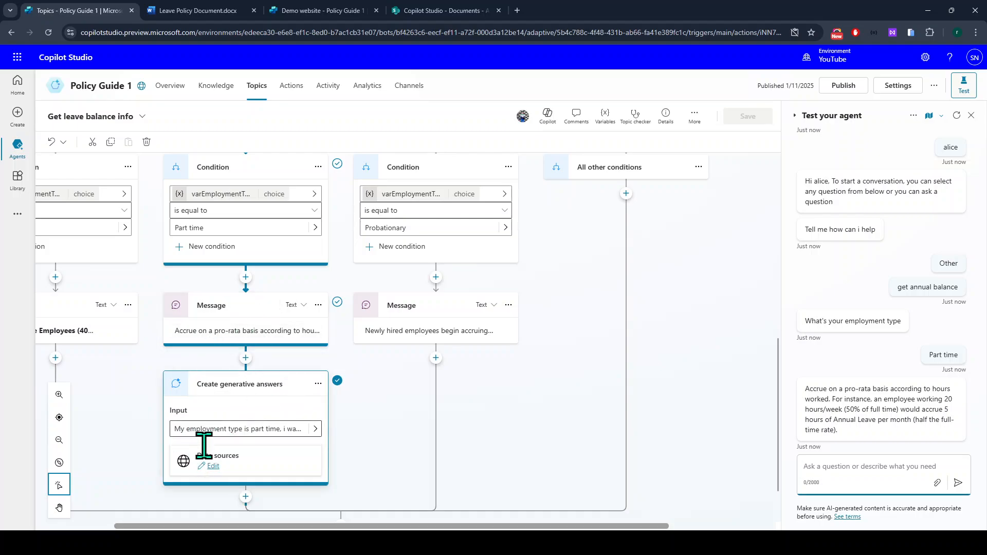
Review the generated answer's pro-rata accrual, Annual Leave, Sick Leave and Family and Medical Leave items.
scroll(894, 432, "up", 10)
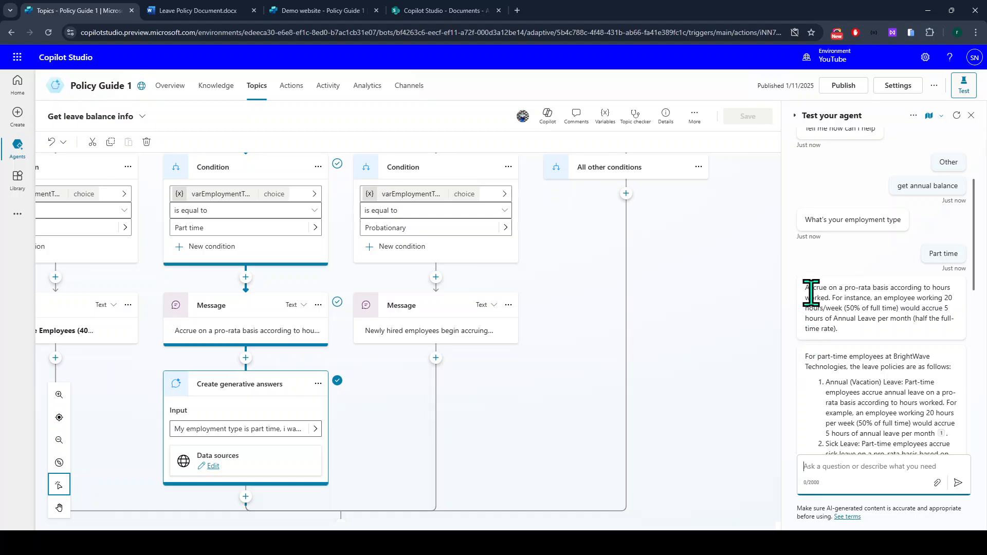
left_click_drag(805, 287, 852, 342)
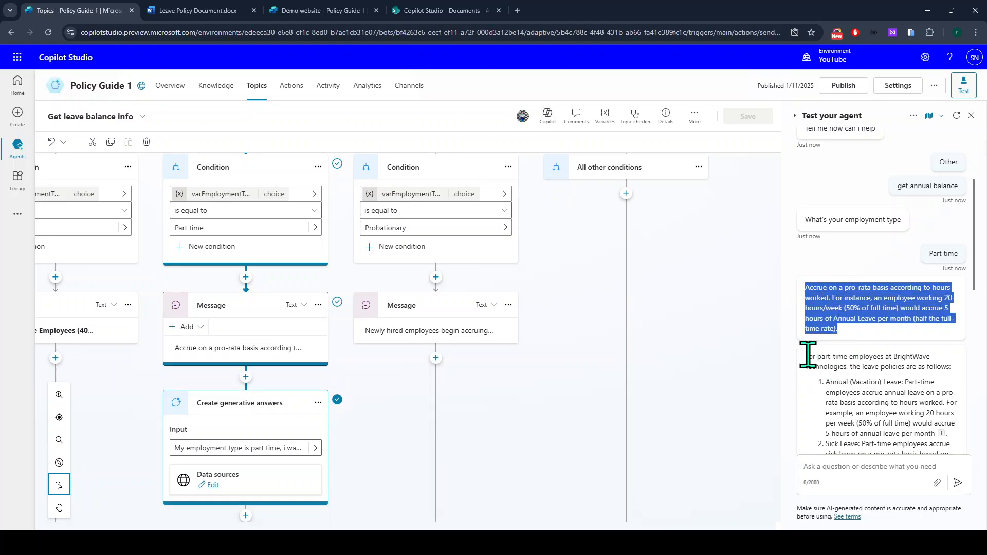
left_click(806, 369)
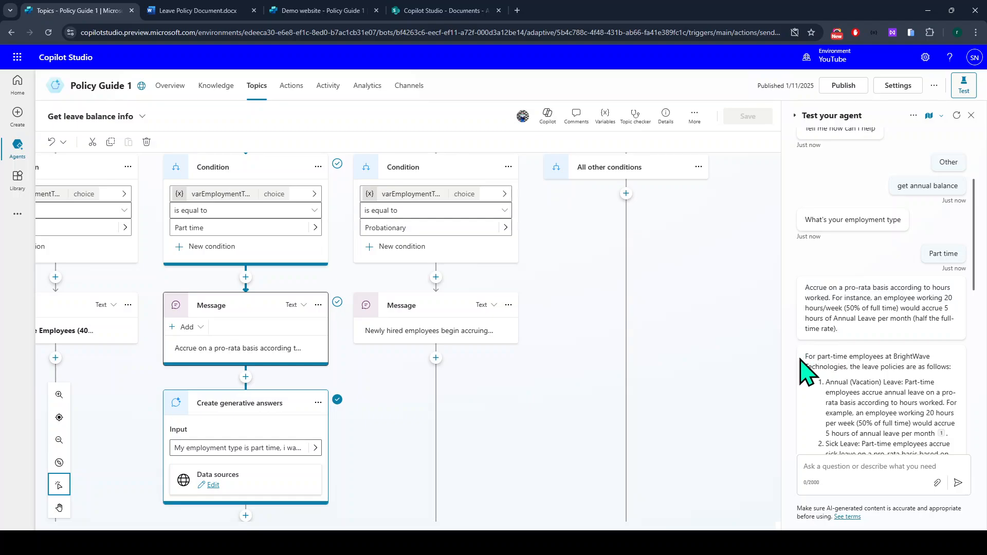
left_click_drag(801, 358, 931, 357)
left_click_drag(802, 369, 894, 355)
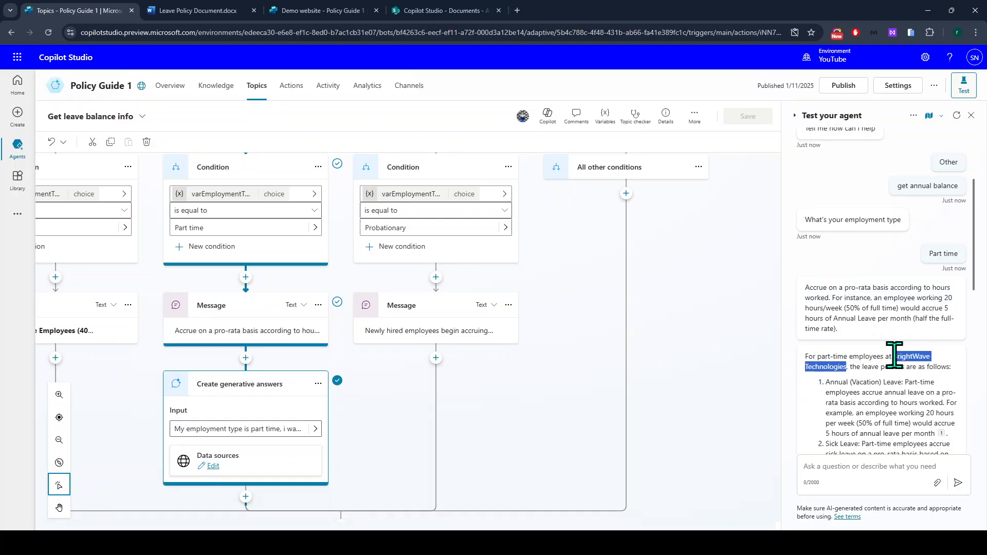
left_click(827, 381)
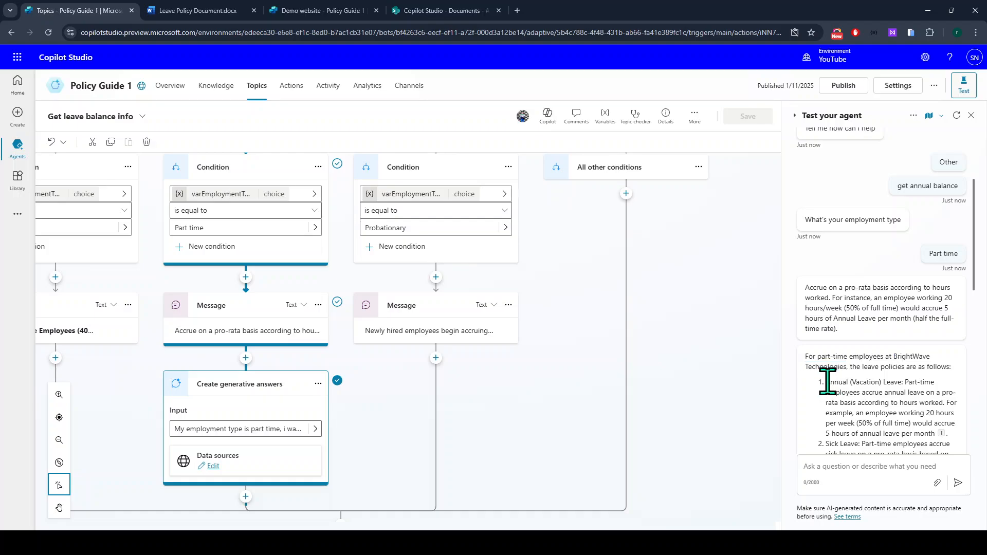
left_click_drag(827, 381, 941, 419)
left_click(844, 393)
scroll(941, 419, "down", 1)
left_click_drag(826, 393, 873, 393)
left_click_drag(827, 423, 917, 423)
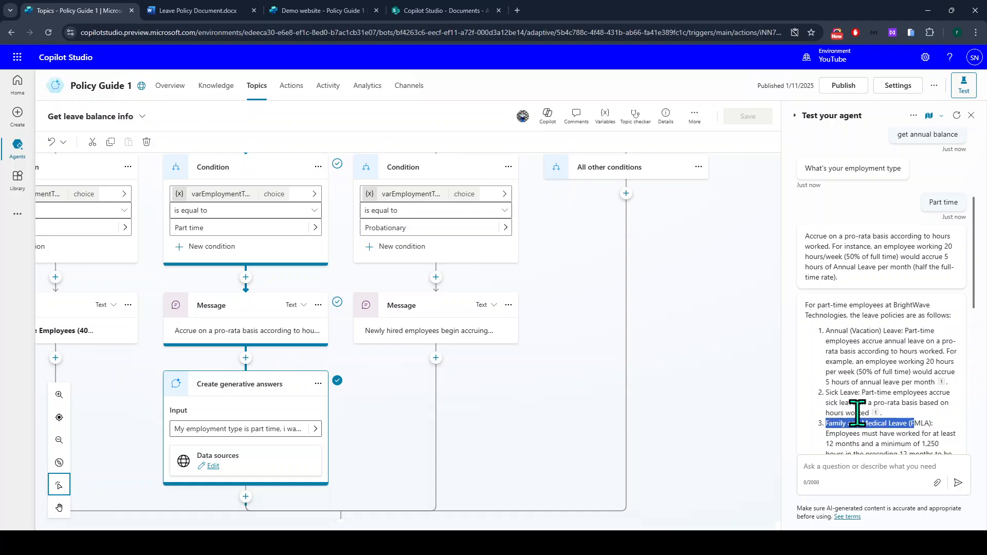
scroll(857, 413, "down", 2)
left_click_drag(832, 393, 910, 406)
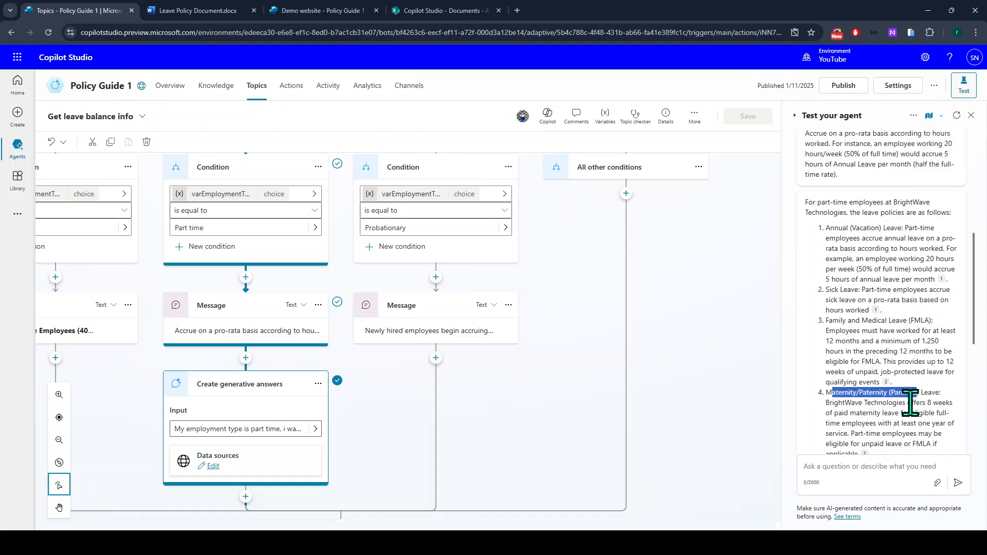
scroll(894, 418, "down", 3)
scroll(865, 205, "down", 2)
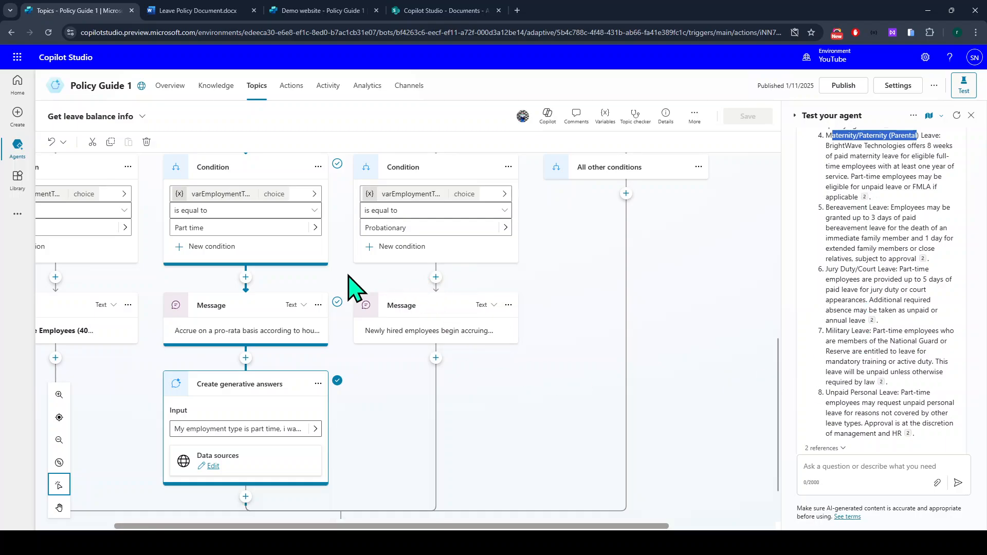
Compare the answer with the Leave Policy Document and the topic's part-time message.
left_click(200, 12)
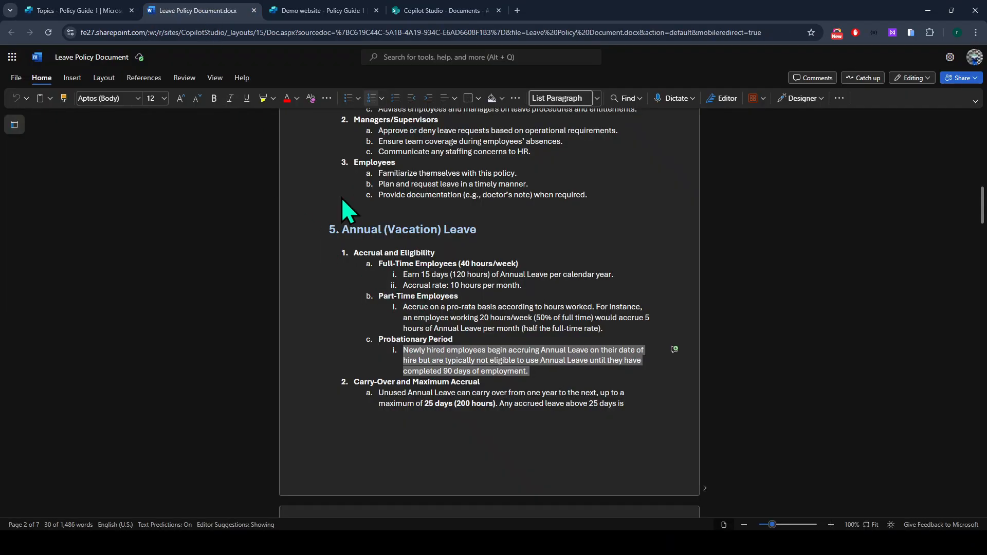
left_click(98, 11)
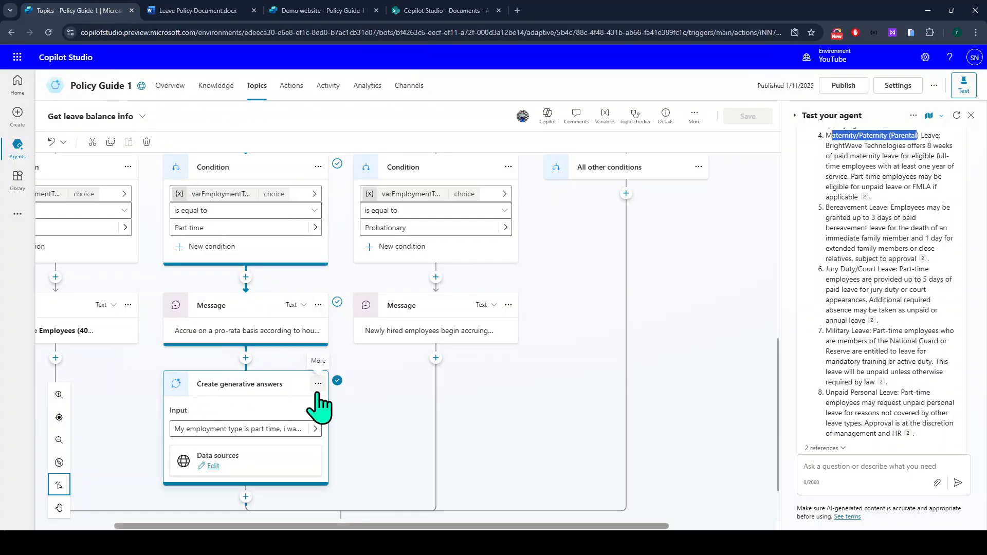
left_click(172, 336)
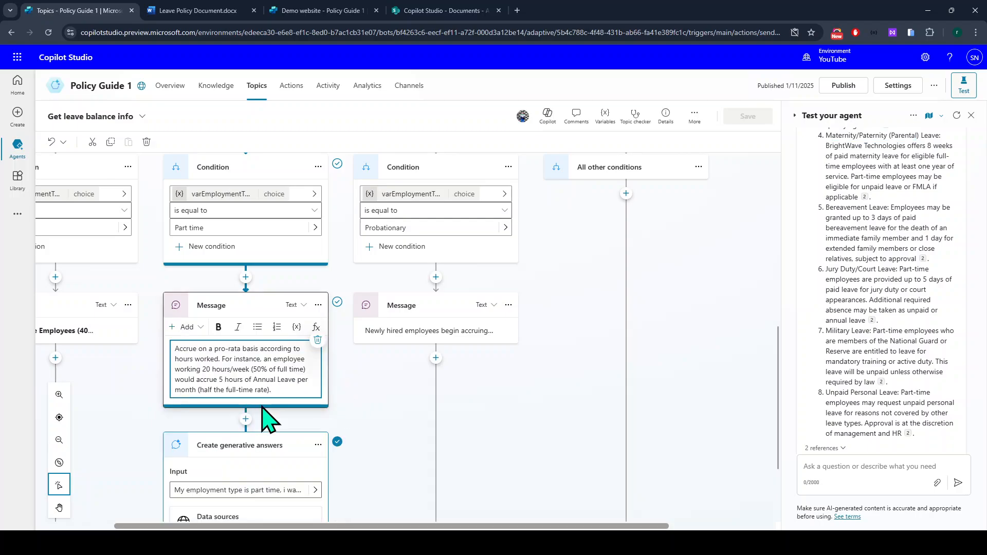
scroll(266, 413, "down", 2)
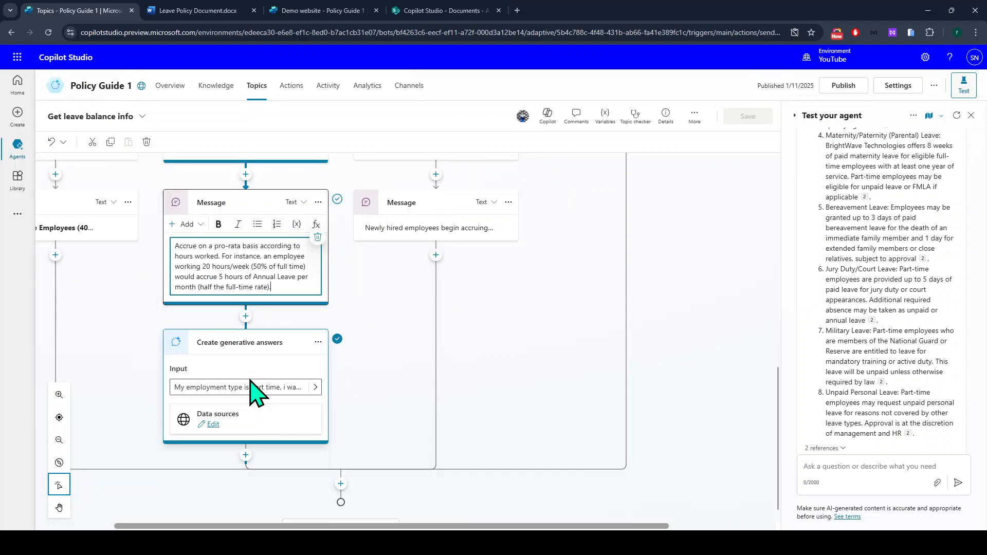
scroll(375, 356, "up", 2)
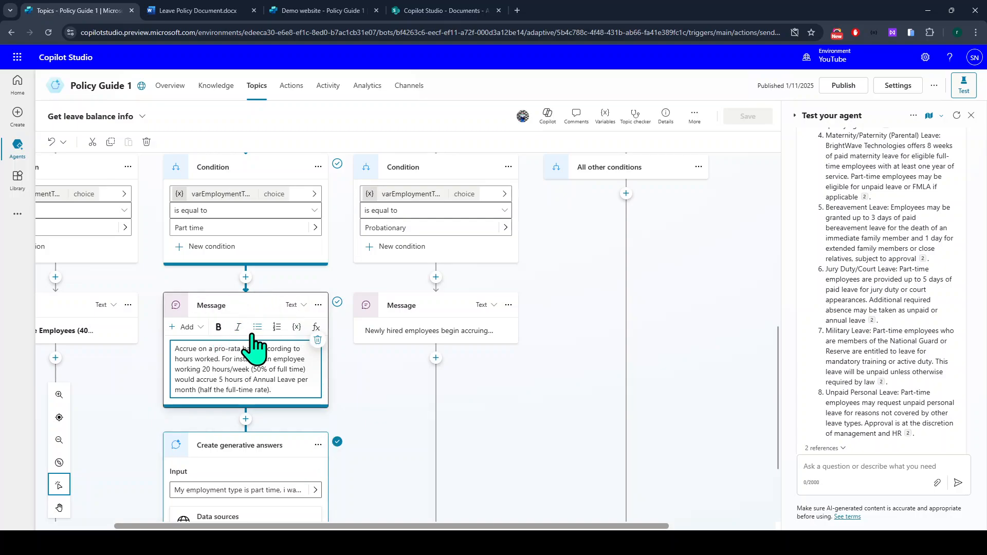
scroll(259, 342, "down", 3)
scroll(310, 445, "up", 3)
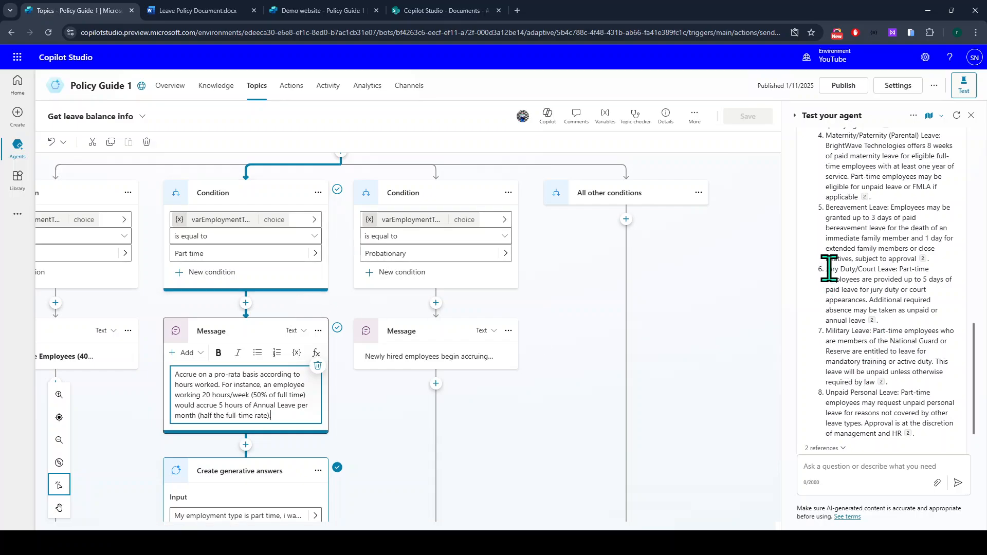
Highlight the Jury Duty/Court Leave and Unpaid Personal Leave items in the answer.
left_click_drag(826, 268, 889, 268)
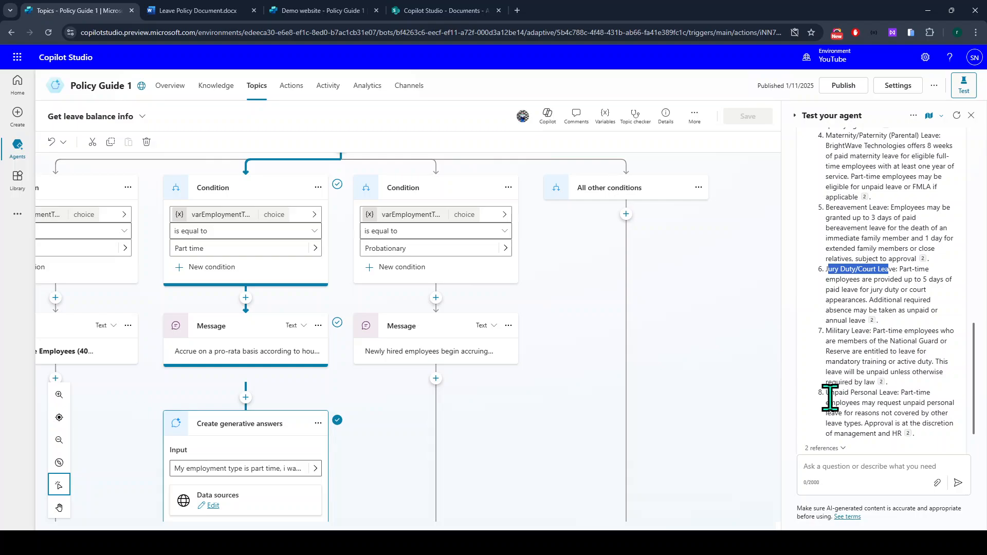
left_click_drag(831, 392, 921, 394)
scroll(921, 411, "down", 1)
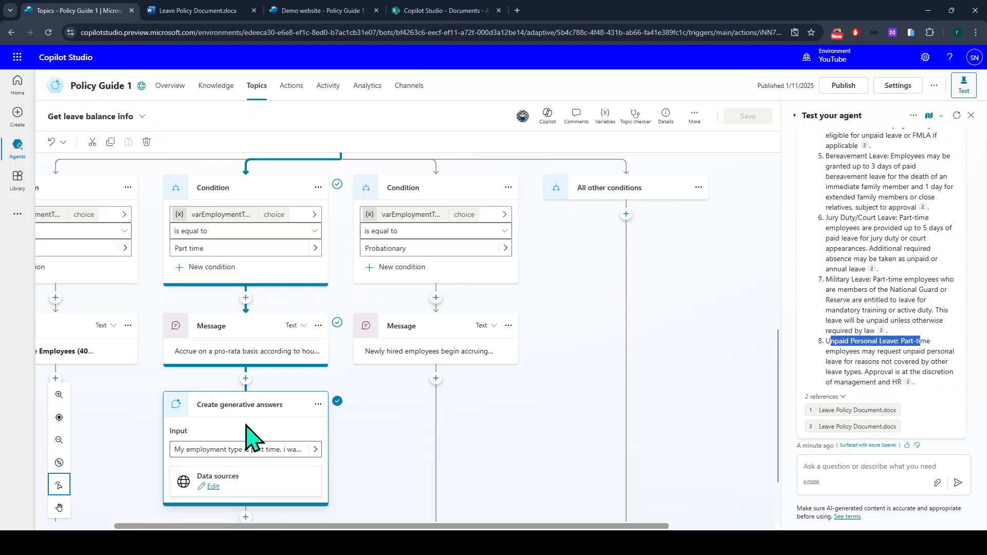
scroll(216, 334, "down", 2)
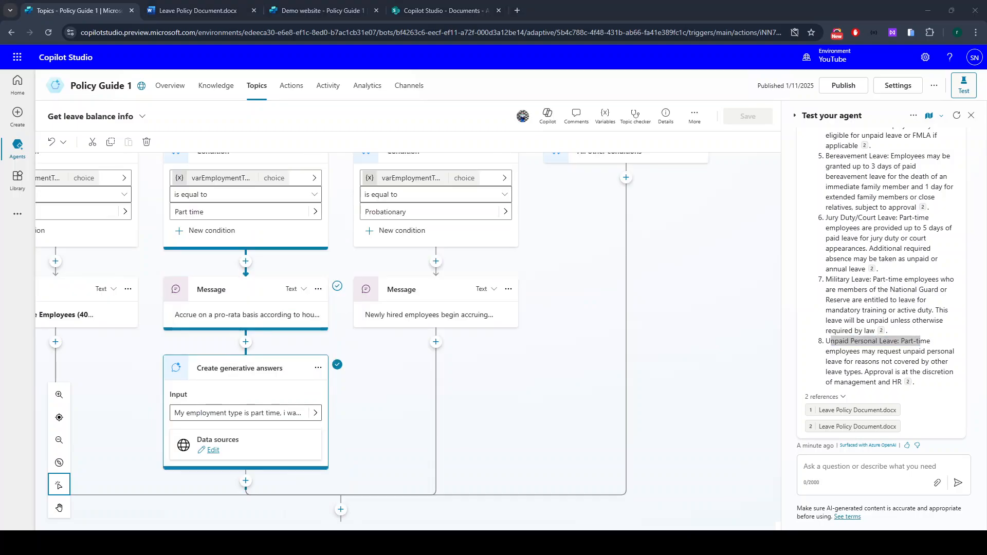
scroll(407, 341, "down", 1)
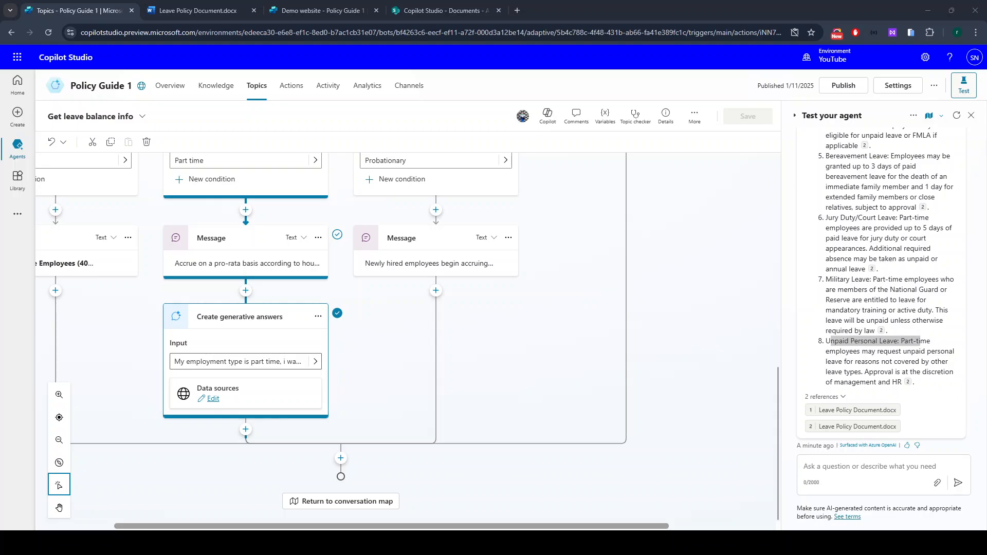
Add a trial Ask a question step after the generative answers, then delete it.
left_click(246, 429)
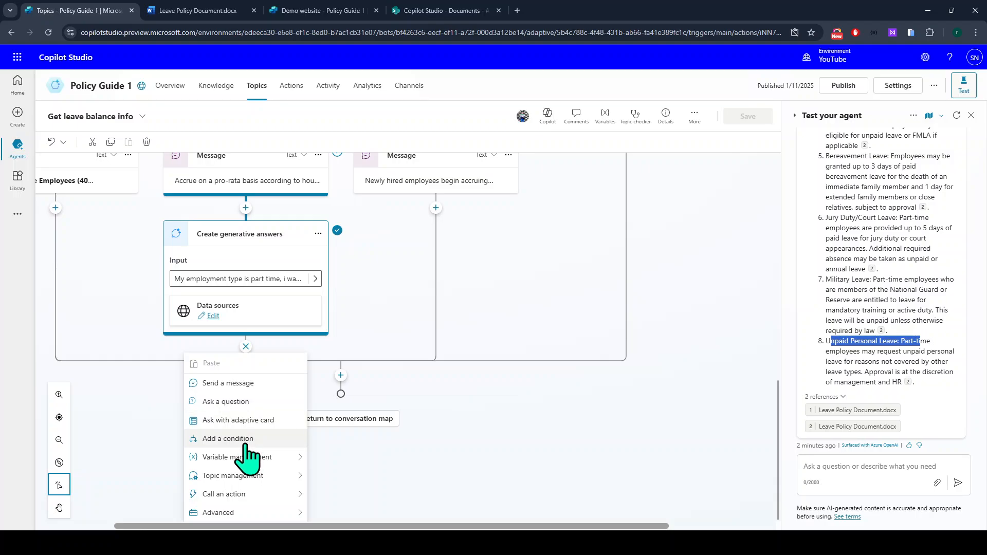
mouse_move(246, 481)
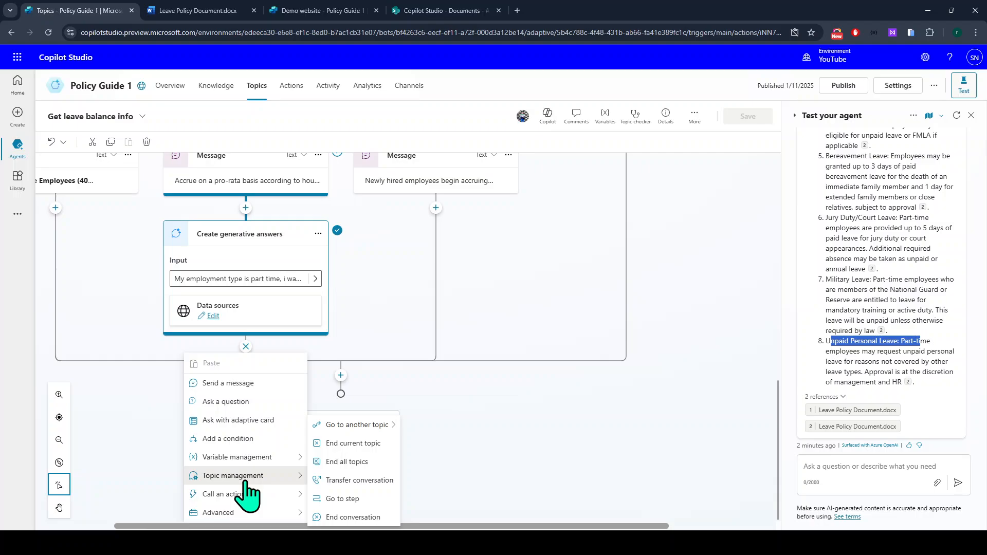
mouse_move(245, 457)
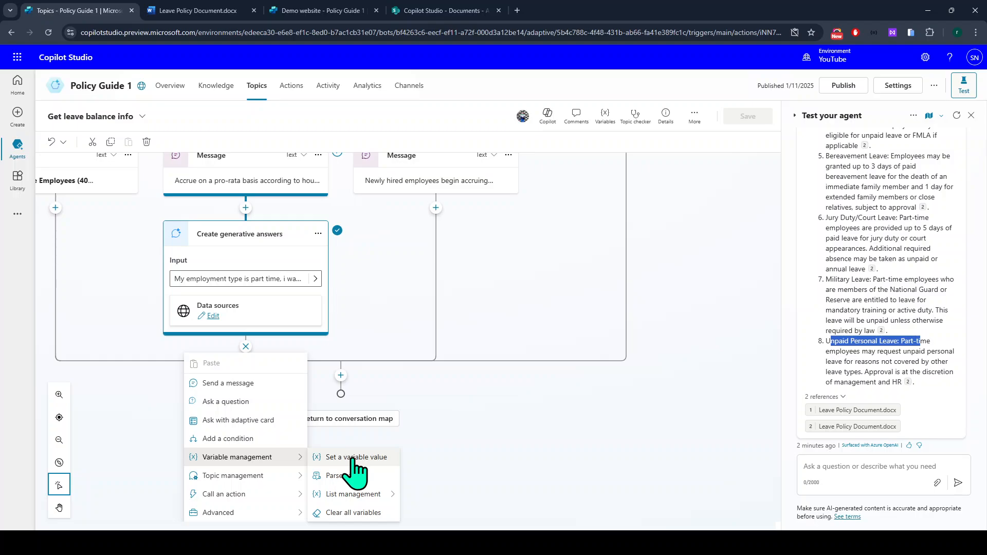
mouse_move(280, 513)
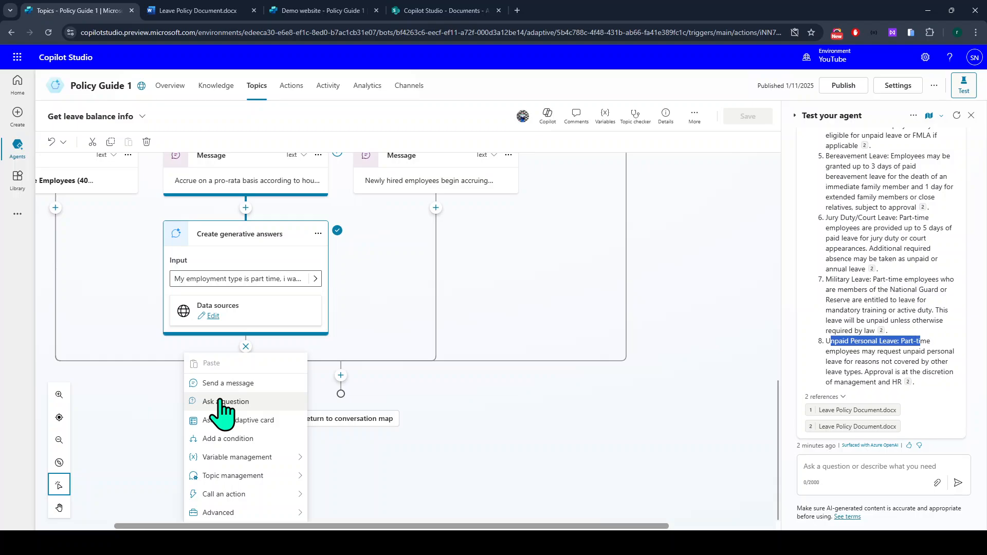
left_click(224, 402)
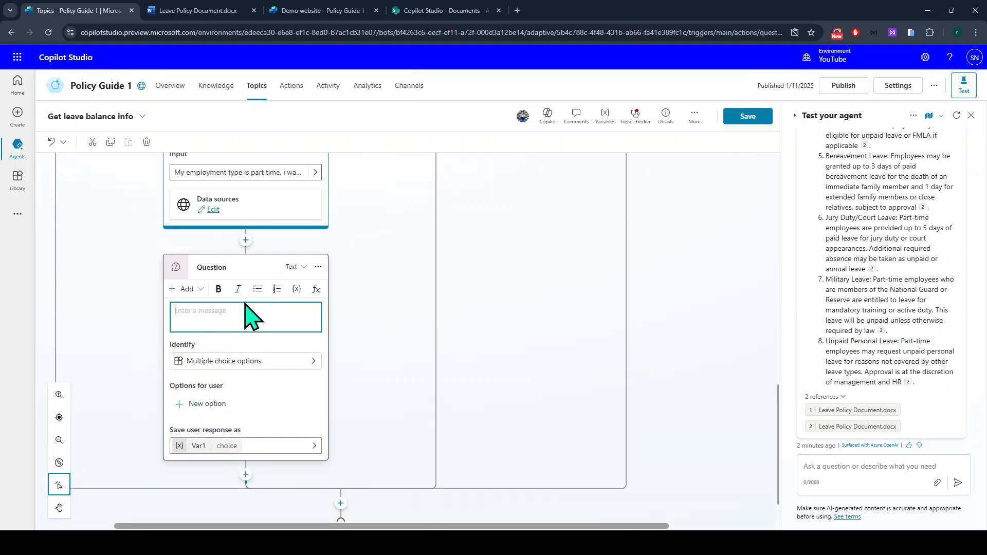
scroll(277, 422, "down", 2)
left_click(319, 222)
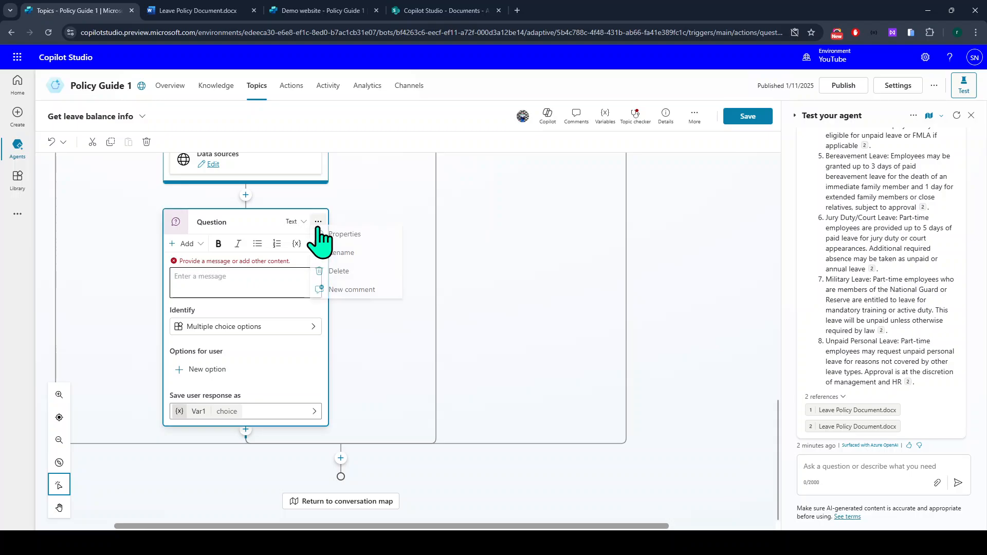
left_click(345, 278)
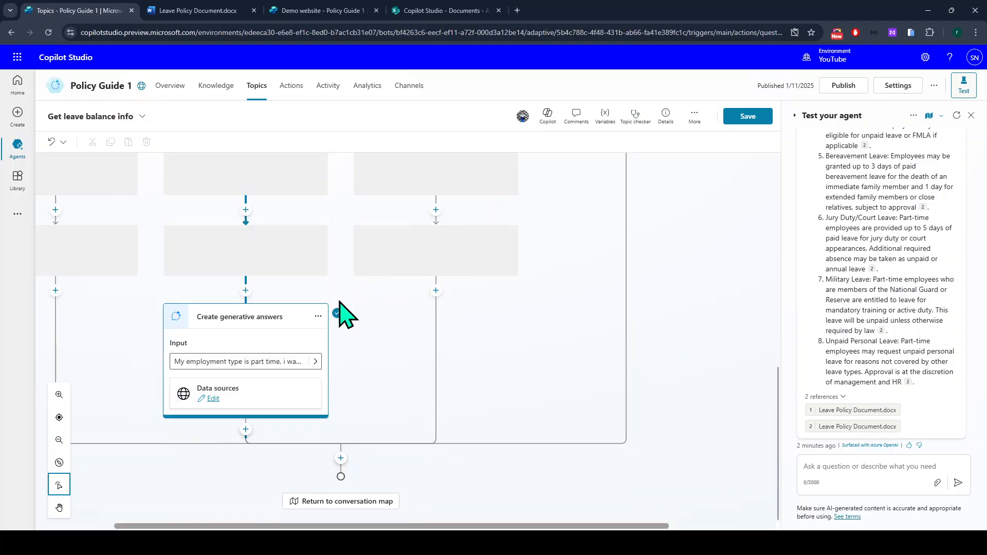
Add an Ask with adaptive card step, delete it, and save the Get leave balance info topic.
left_click(246, 430)
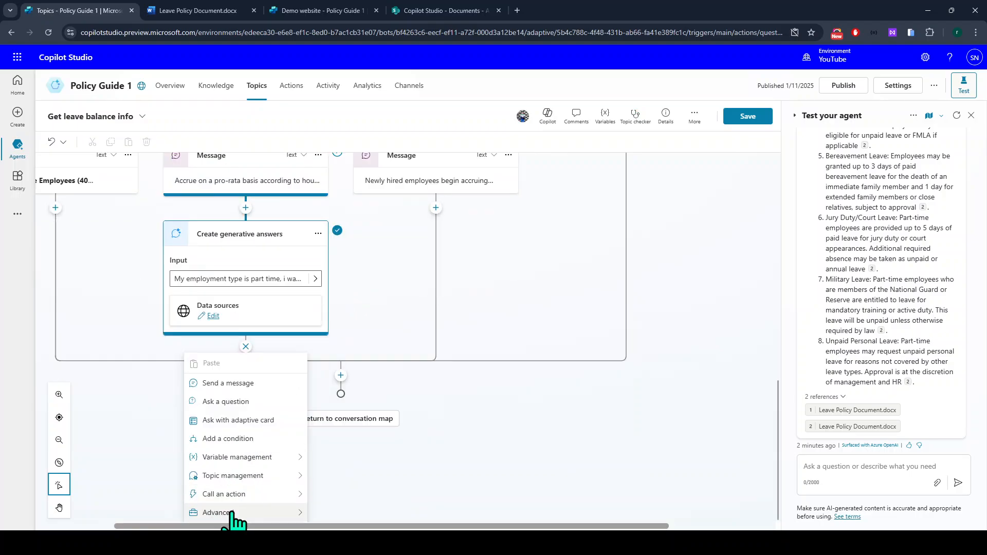
left_click(246, 421)
scroll(390, 430, "down", 3)
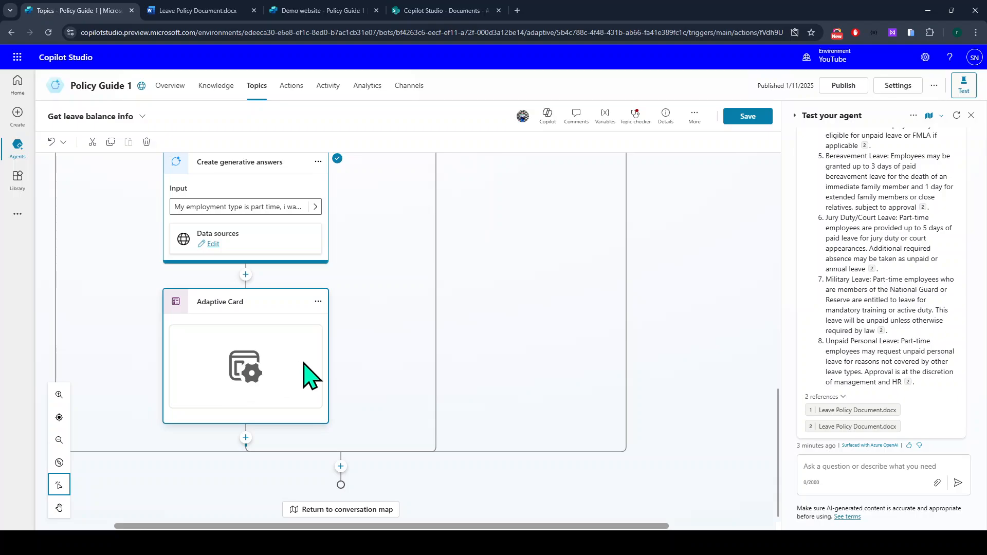
left_click(318, 301)
left_click(330, 353)
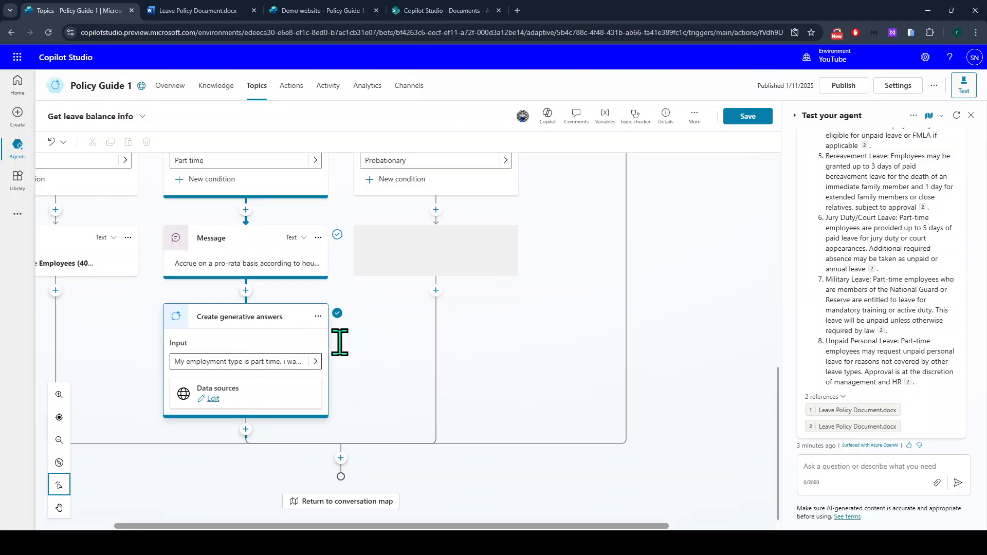
left_click(767, 118)
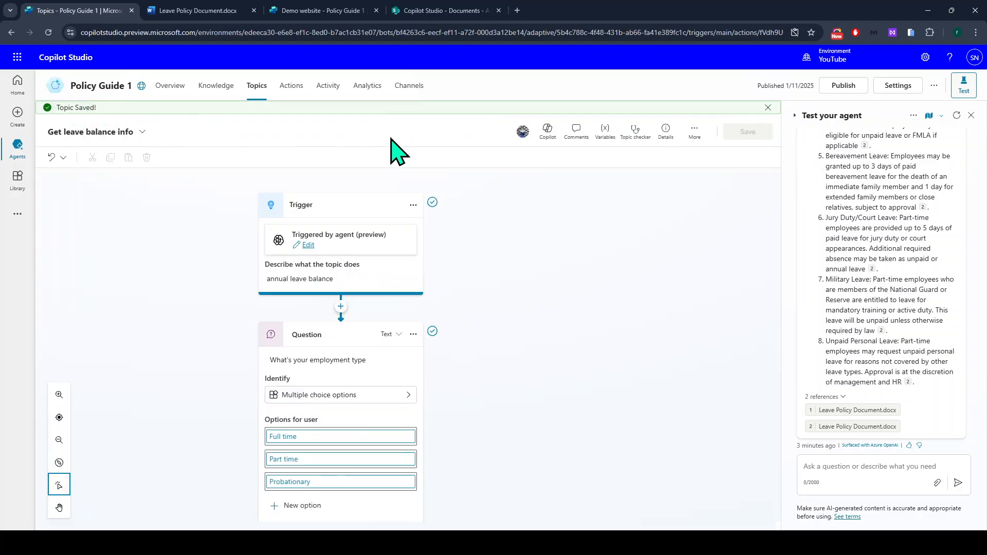
From the Topics list, abandon a blank topic and choose Create from description with Copilot instead.
left_click(258, 100)
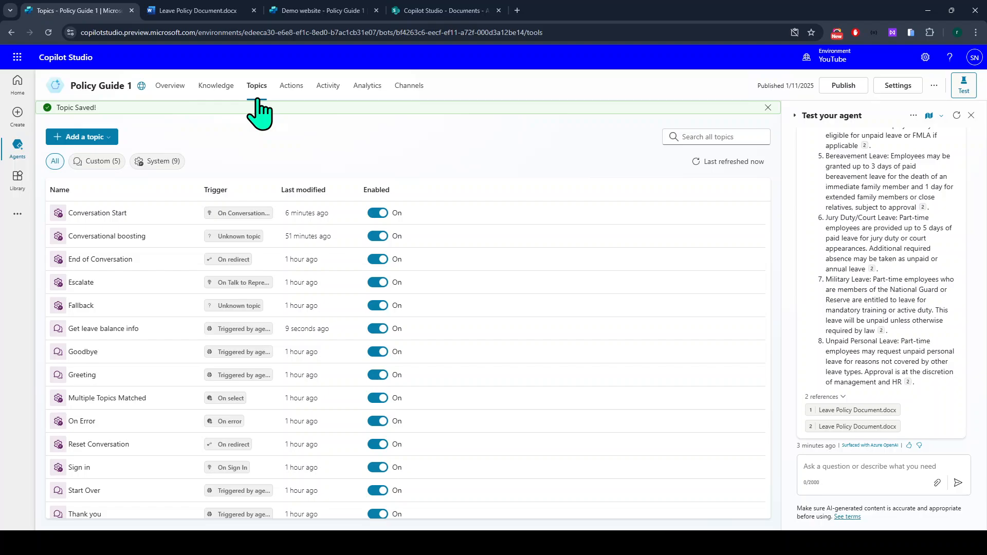
left_click(100, 137)
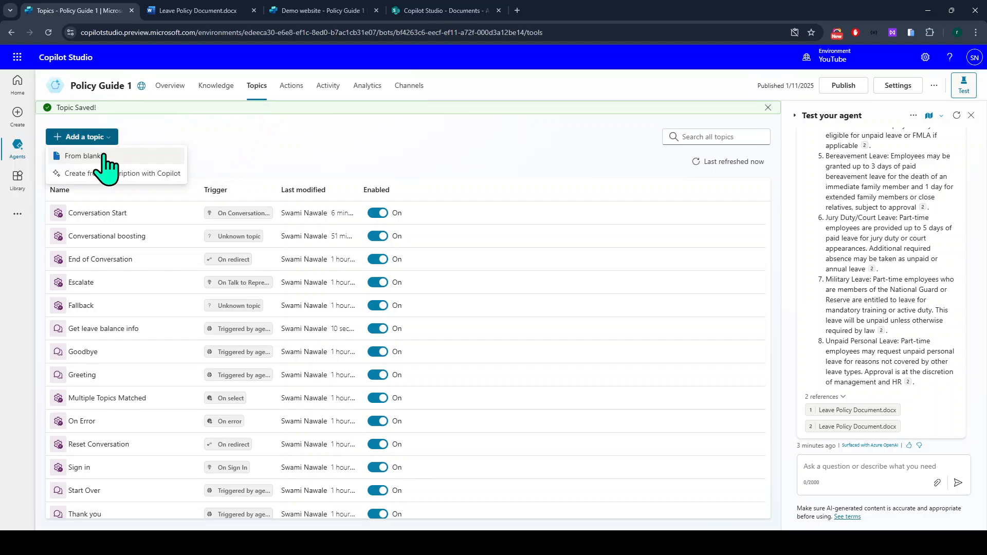
left_click(82, 156)
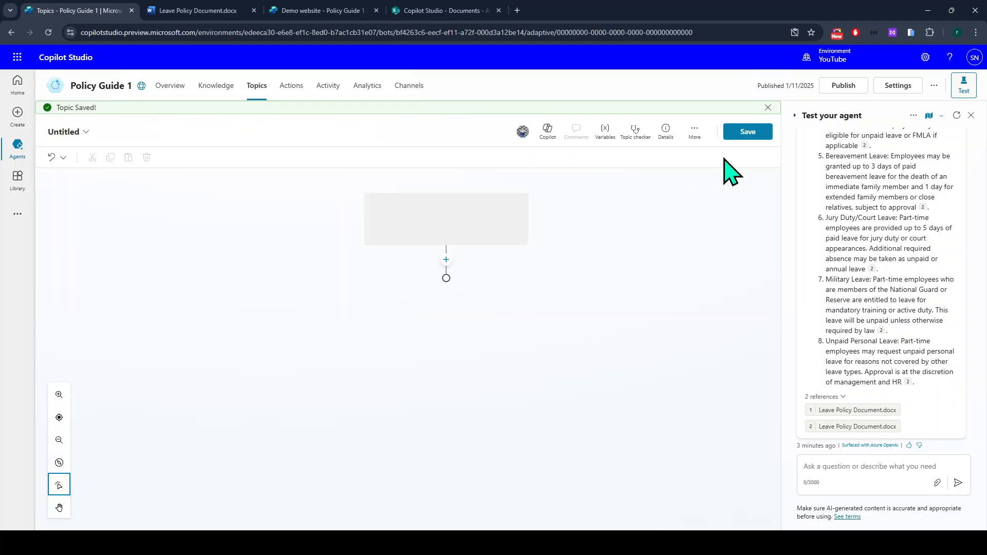
key("alt+Left")
left_click(565, 314)
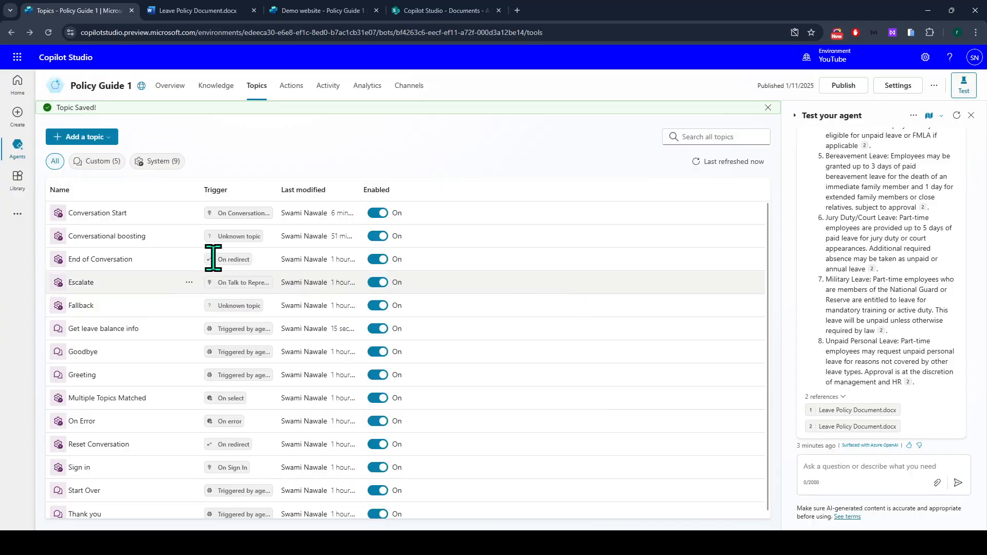
left_click(103, 122)
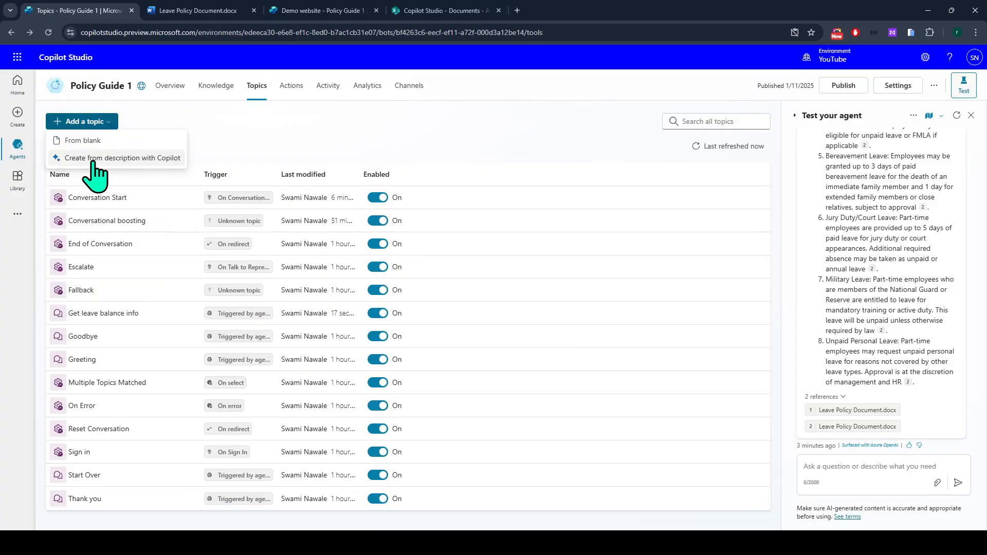
left_click(111, 159)
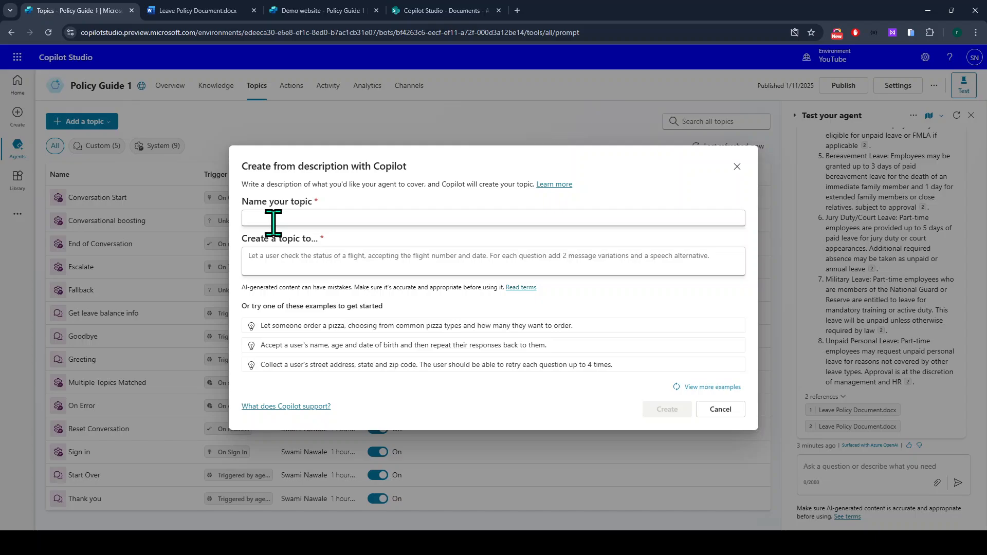
Enter the topic name 'Collect user information' and a description about getting information from the user.
left_click(273, 218)
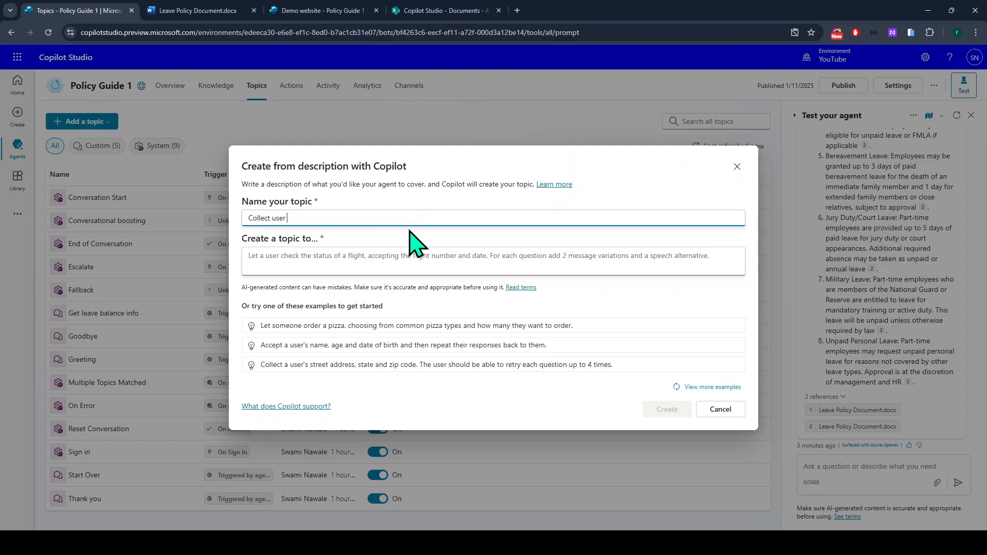
key("Tab")
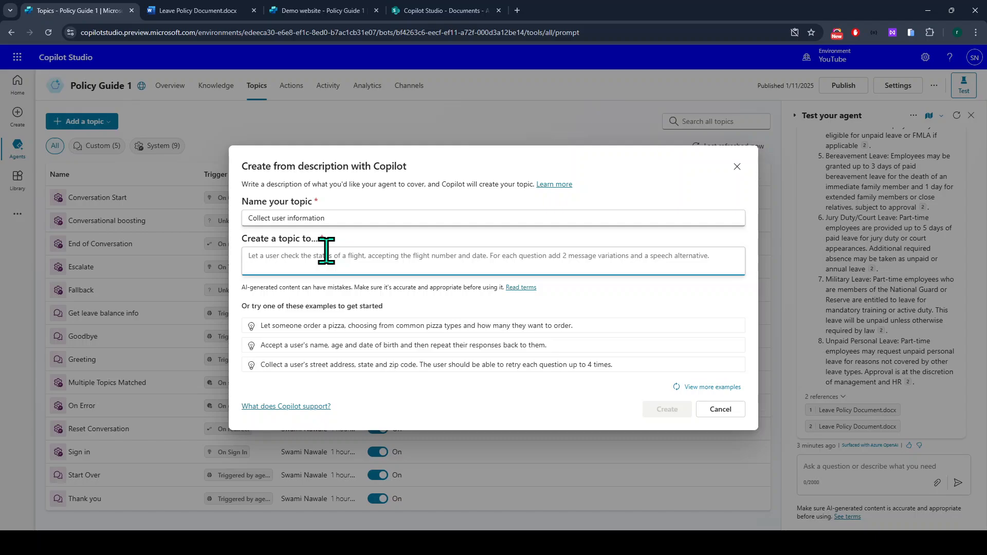
type("thi")
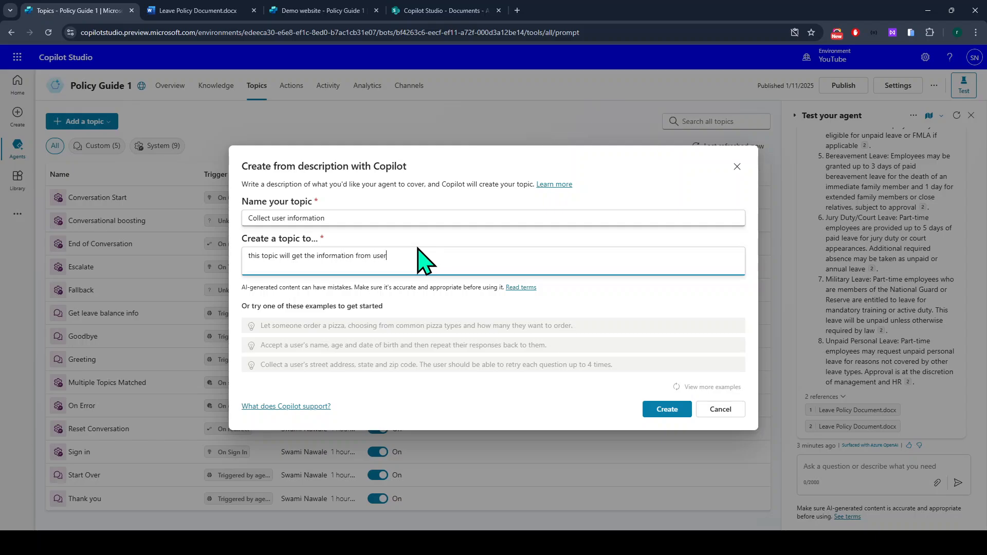
left_click_drag(441, 257, 250, 250)
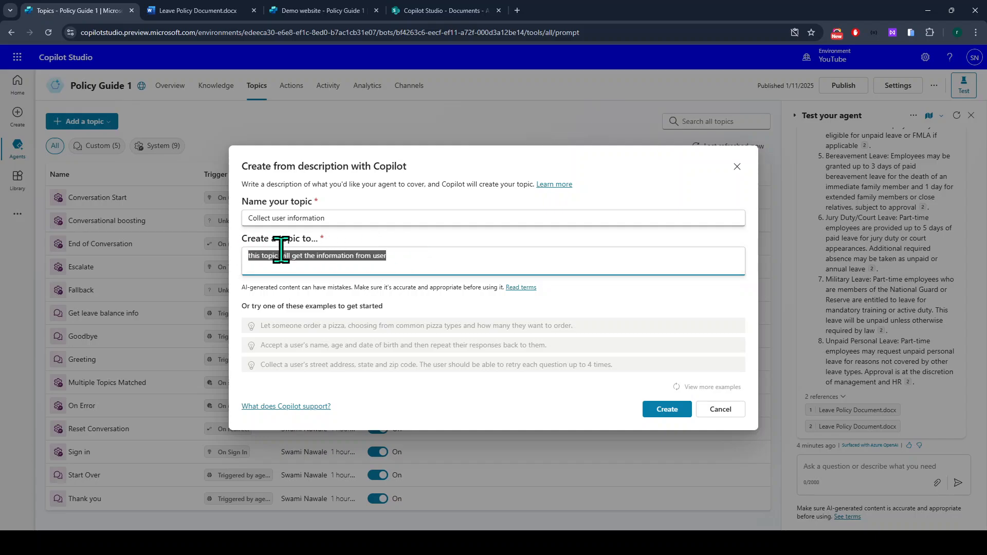
left_click(448, 252)
left_click_drag(448, 252, 205, 249)
left_click(454, 257)
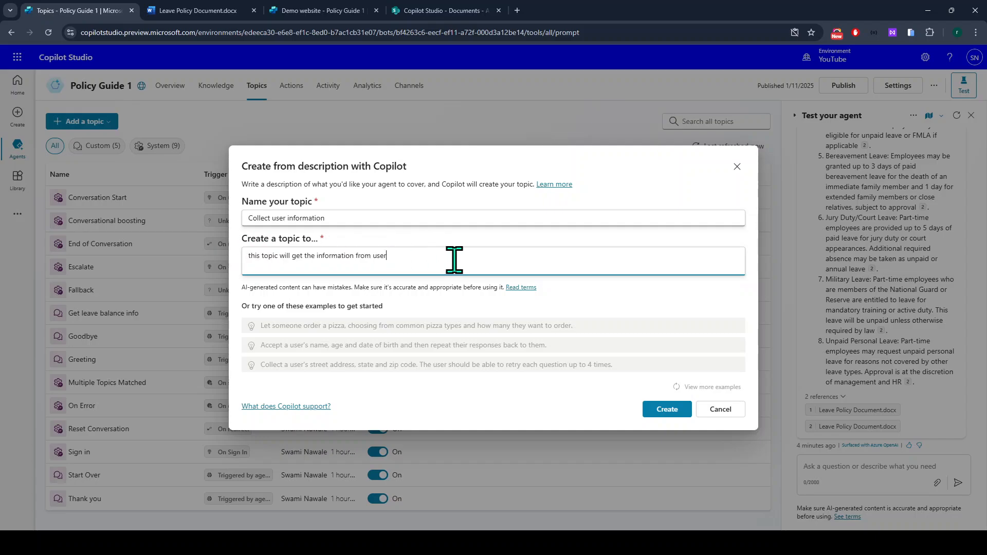
left_click_drag(419, 253, 246, 260)
left_click(461, 252)
left_click(661, 411)
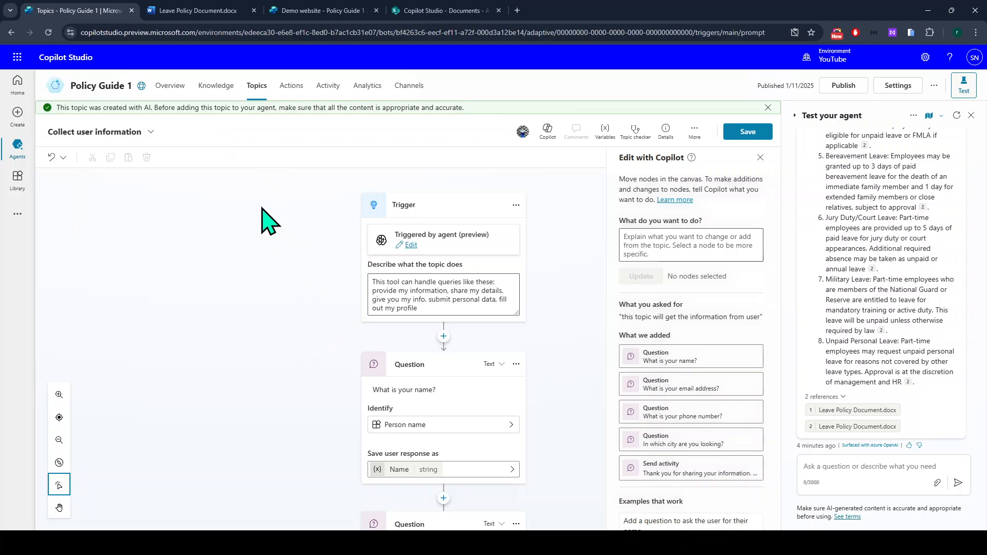
scroll(301, 263, "down", 1)
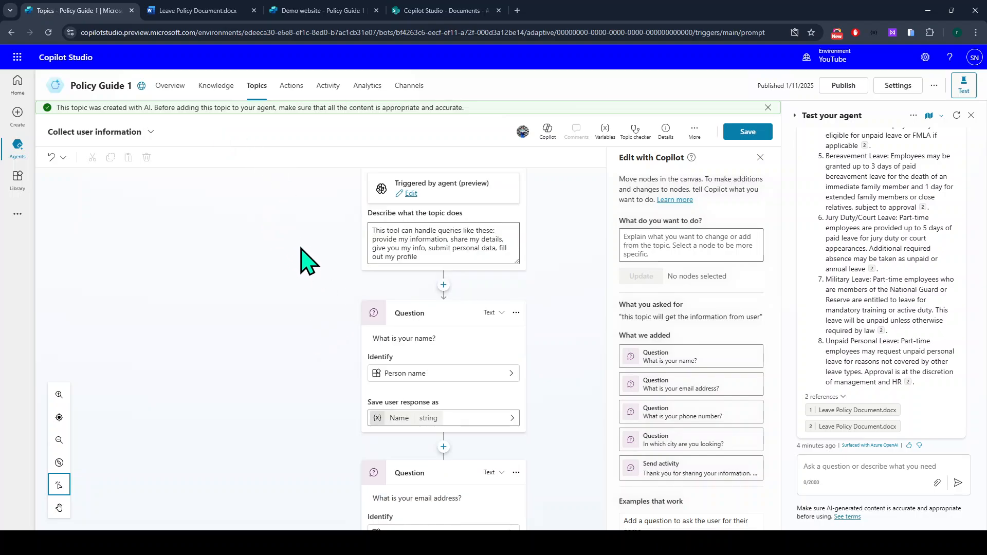
scroll(302, 258, "down", 2)
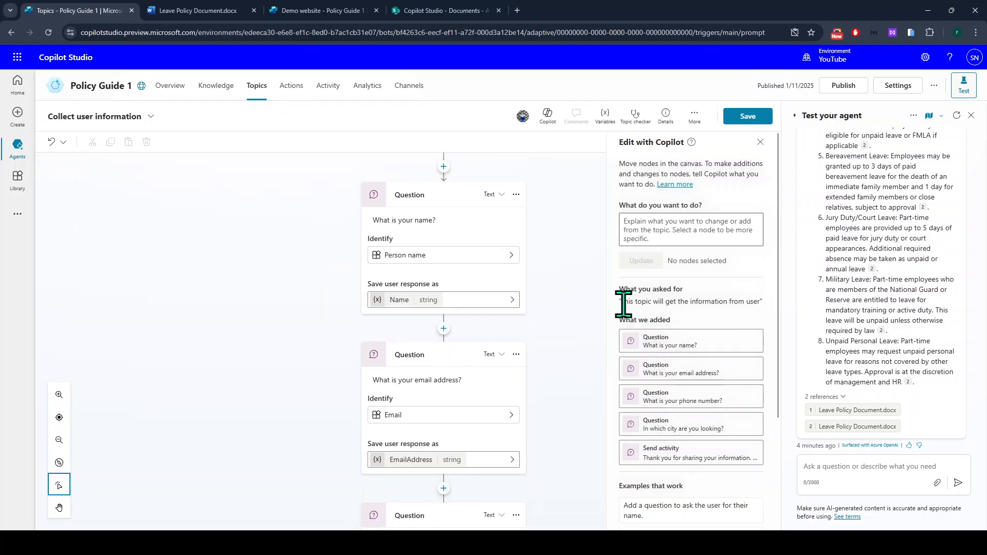
left_click_drag(623, 302, 758, 306)
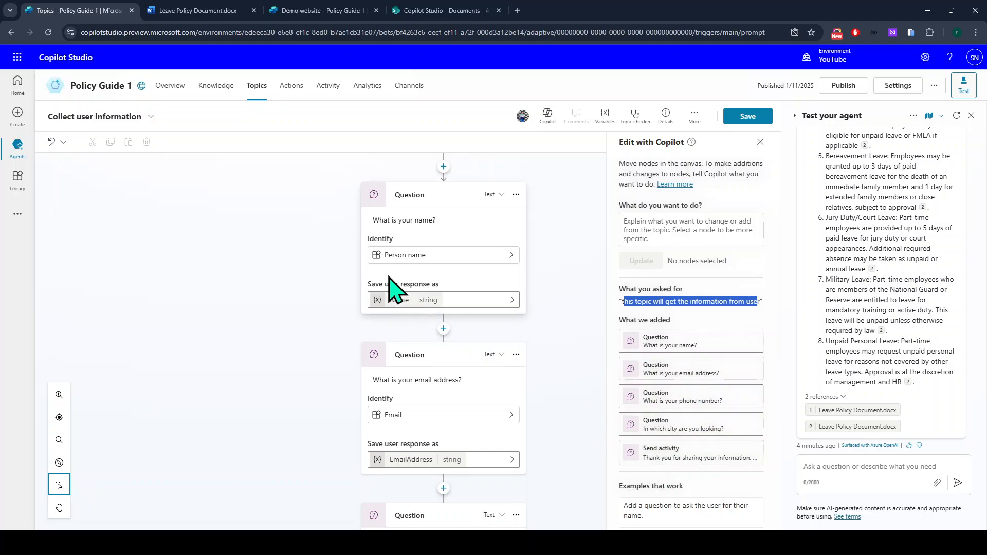
scroll(442, 304, "down", 2)
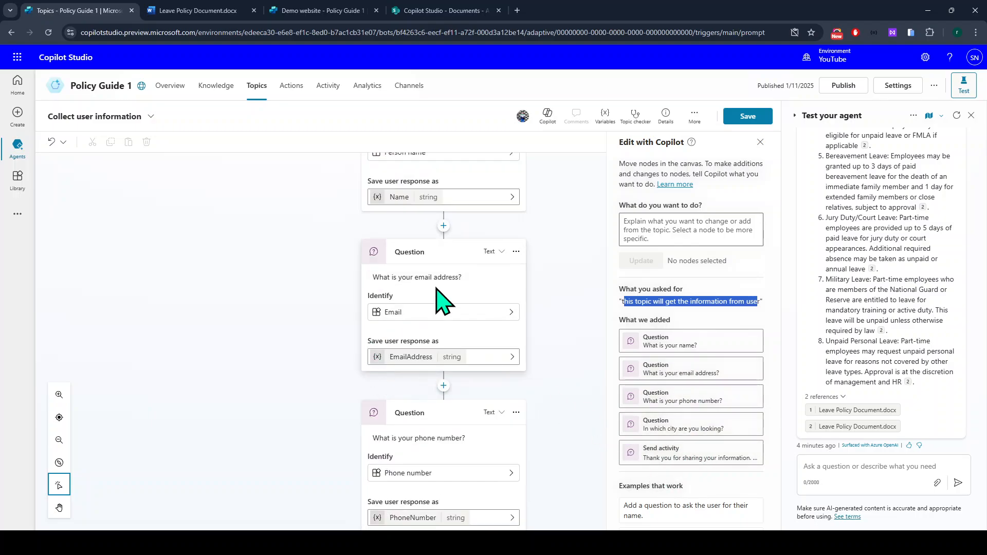
scroll(401, 287, "down", 2)
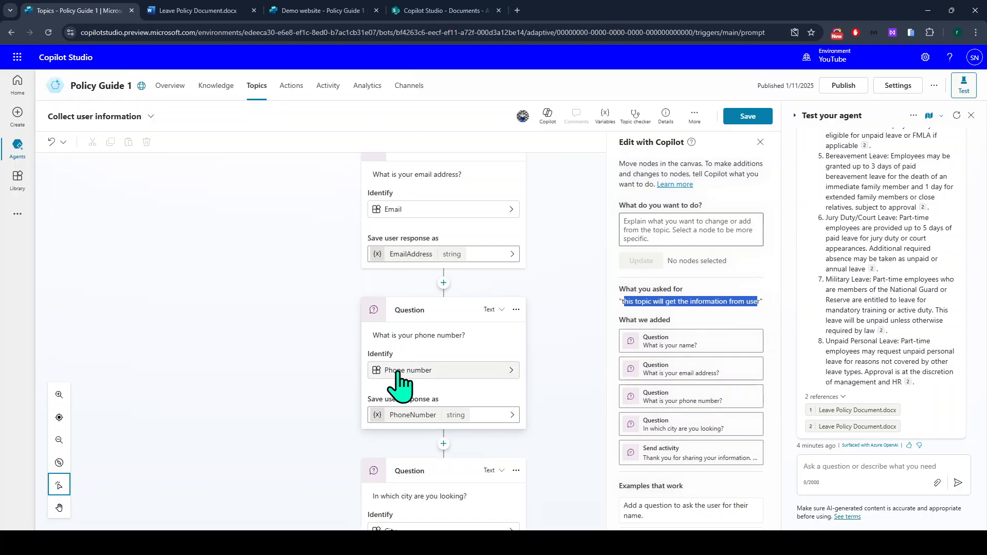
scroll(401, 383, "down", 3)
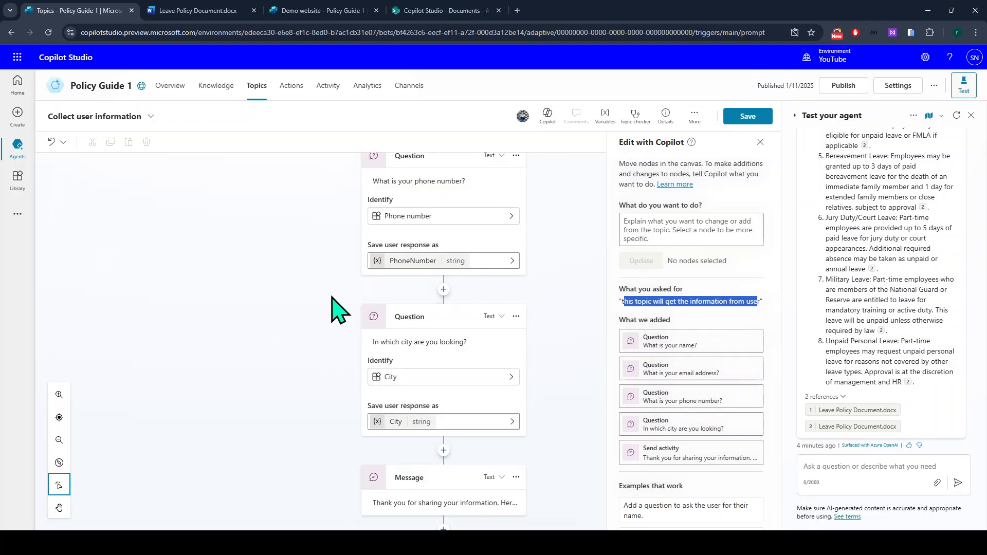
scroll(293, 291, "down", 1)
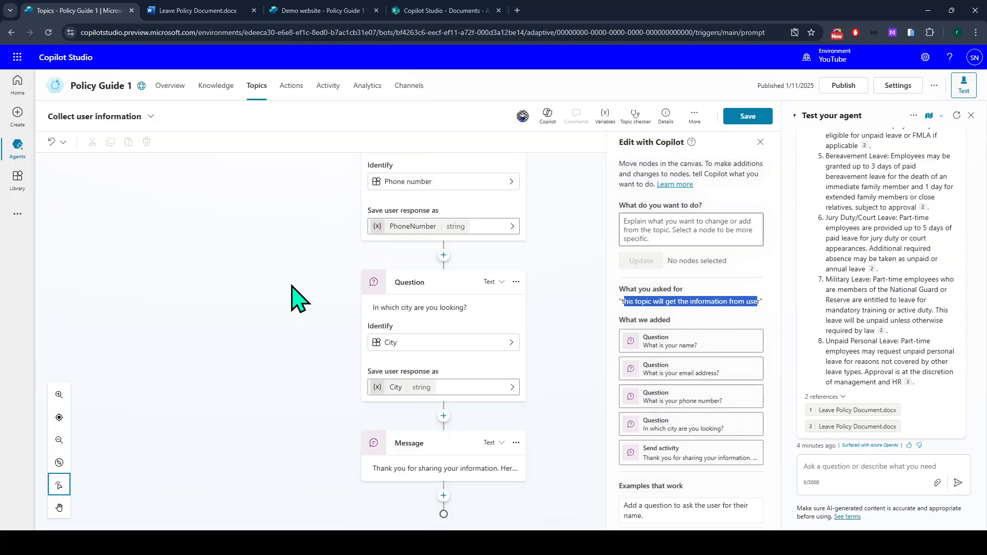
scroll(407, 406, "up", 2)
scroll(404, 410, "up", 6)
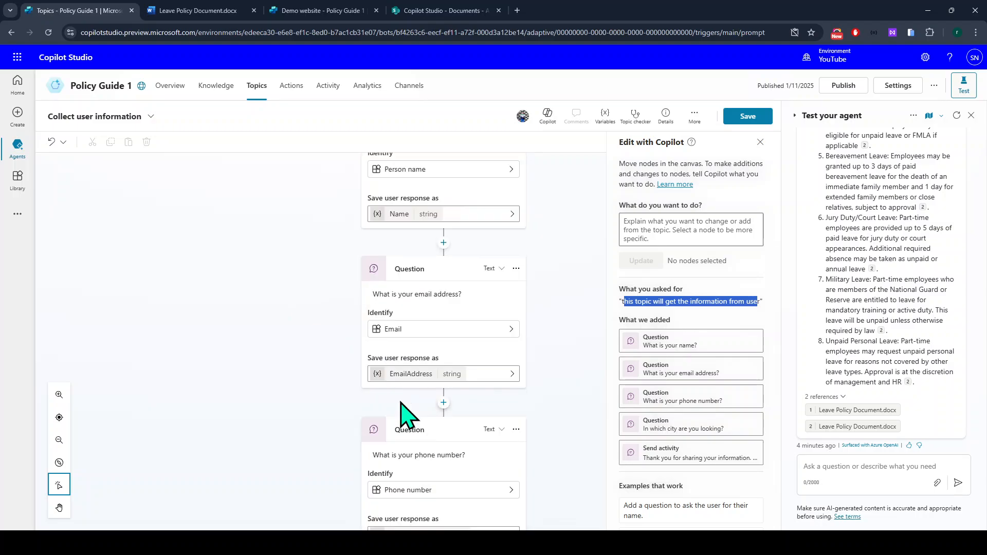
scroll(366, 378, "up", 3)
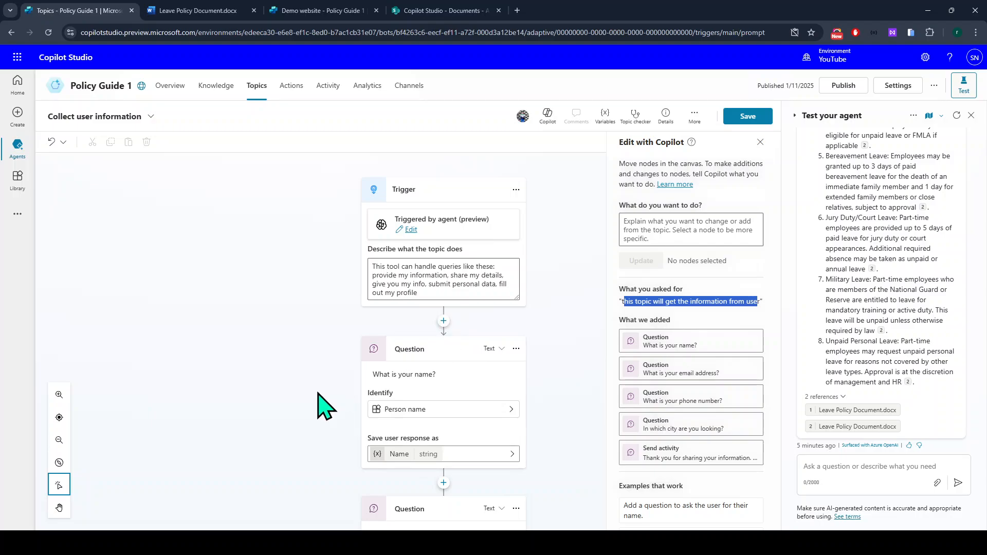
Delete the name, email address, phone number and city Question nodes.
left_click(516, 349)
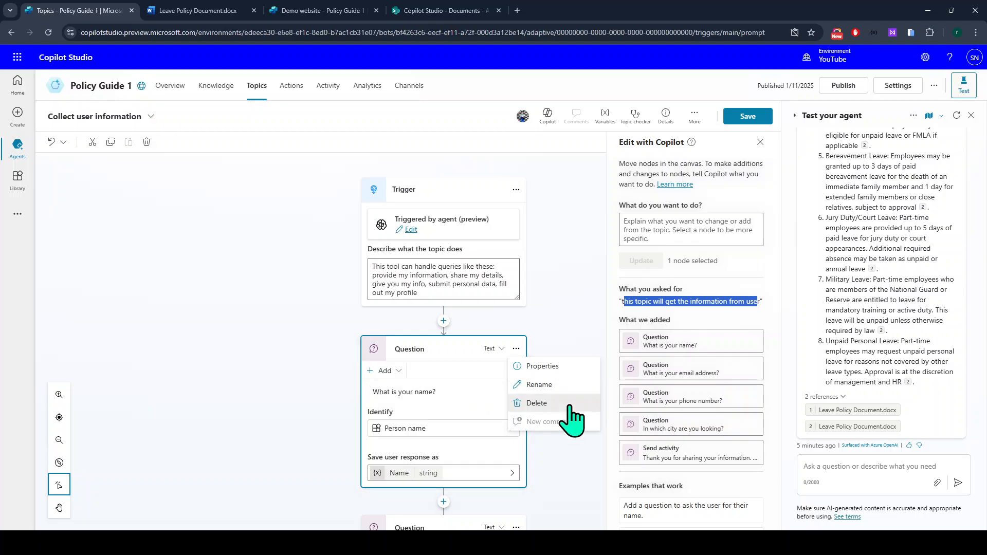
left_click(570, 406)
left_click(517, 349)
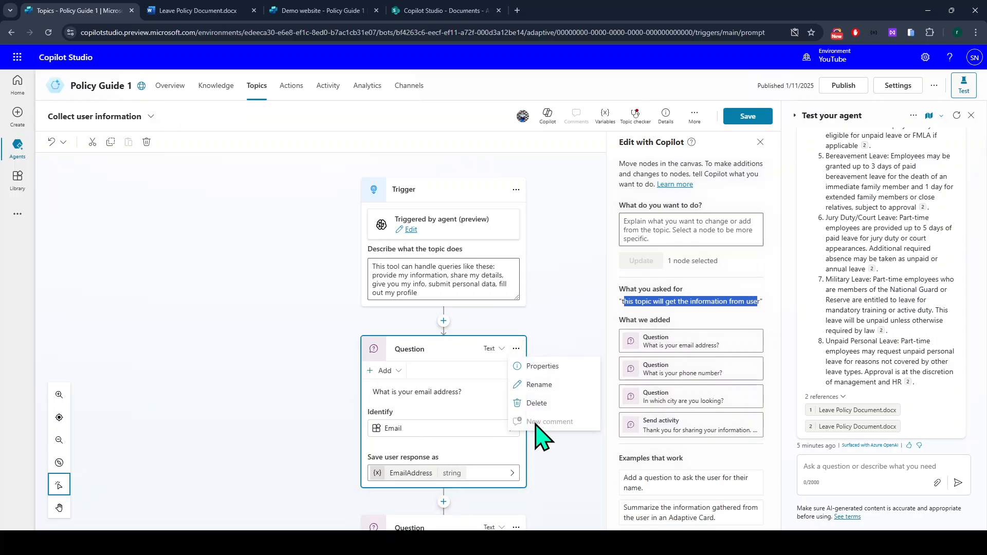
left_click(539, 406)
left_click(516, 349)
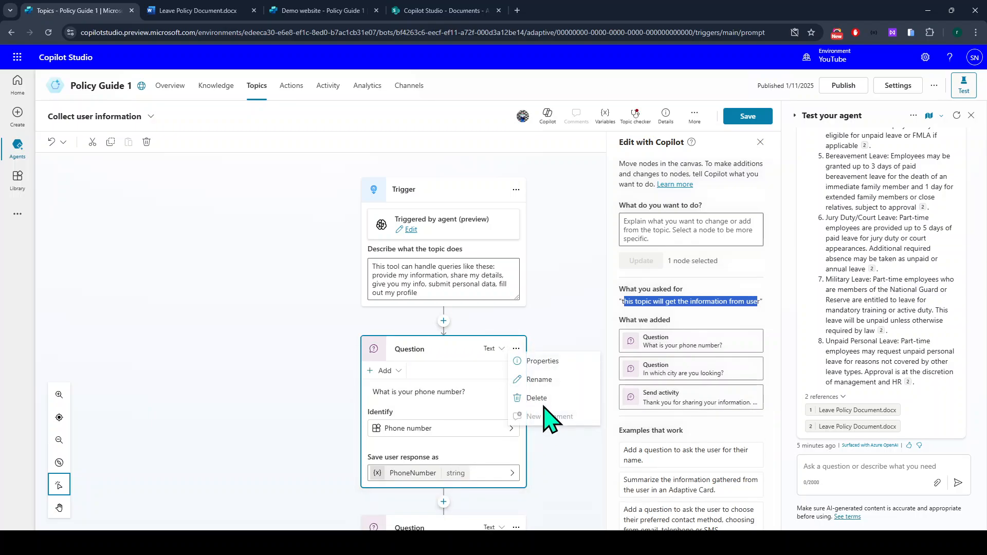
left_click(539, 406)
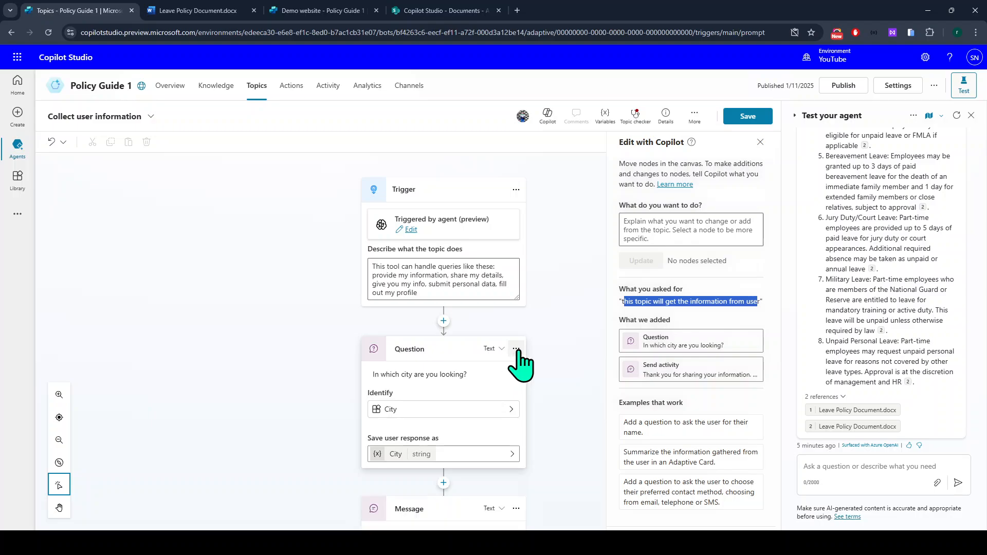
left_click(516, 349)
left_click(545, 410)
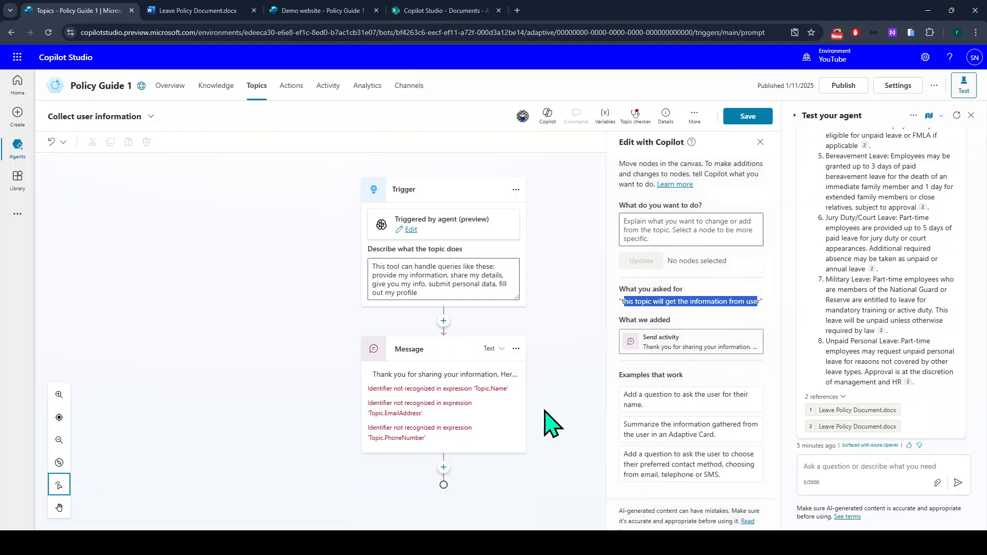
Remove the Name, Email, Phone and City summary lines from the thank-you message and save.
left_click(492, 427)
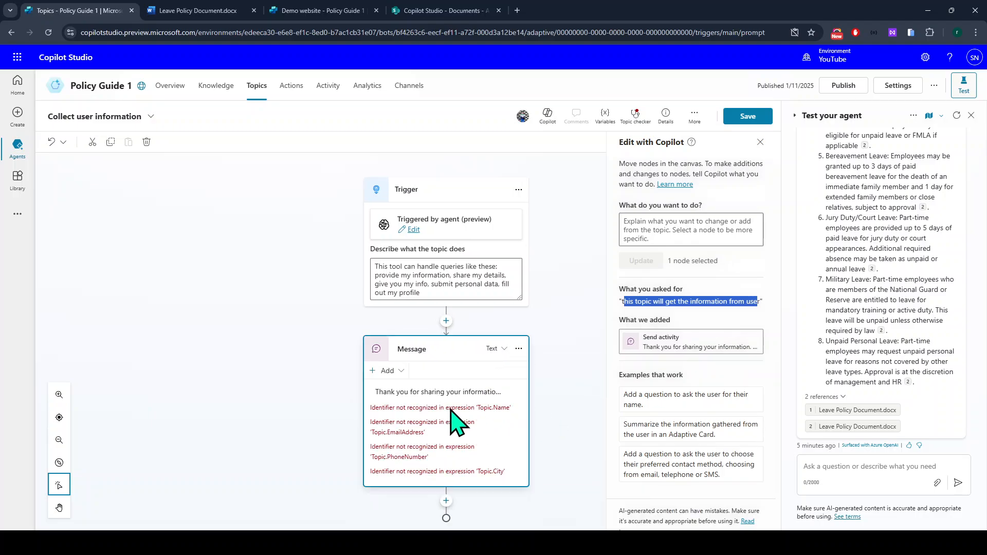
left_click(435, 393)
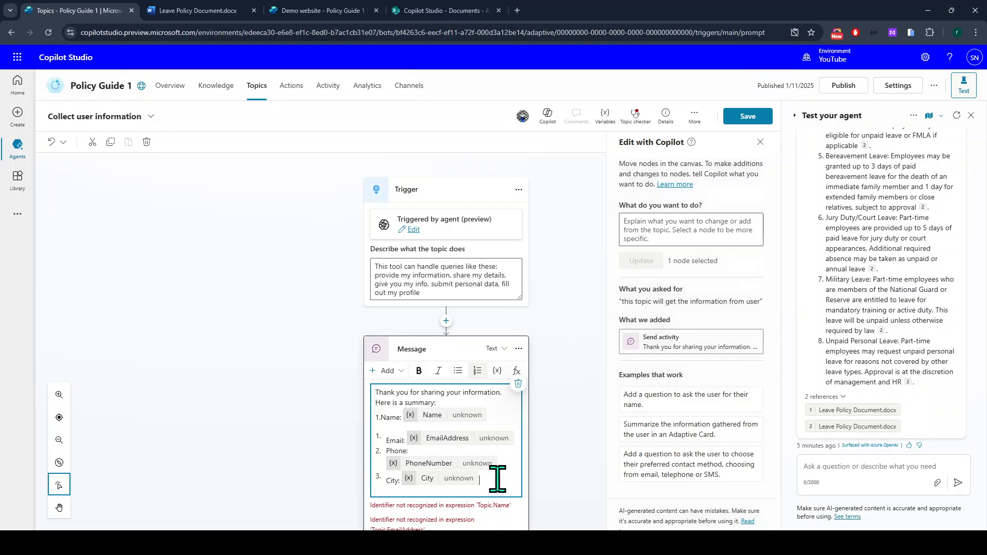
left_click_drag(497, 478, 380, 421)
key("BackSpace")
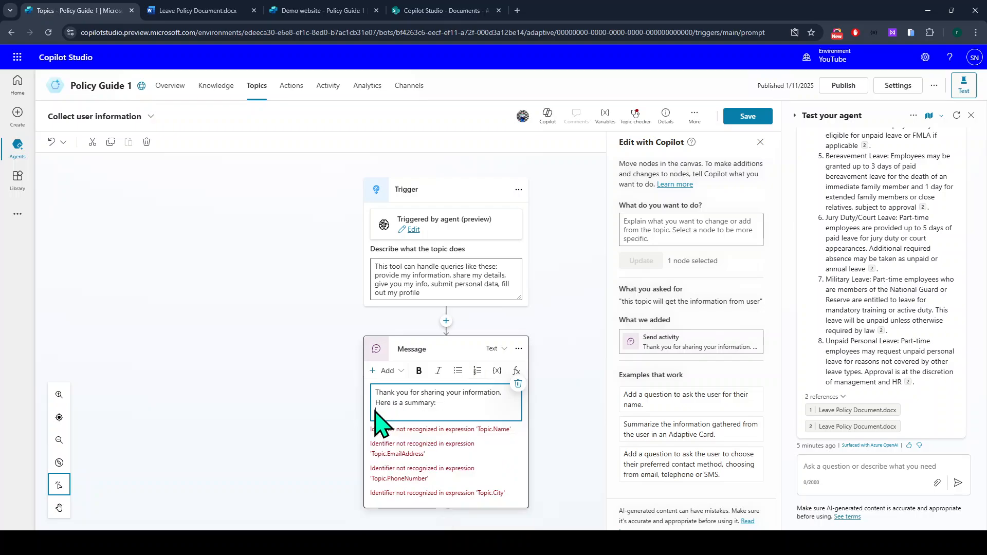
left_click(554, 443)
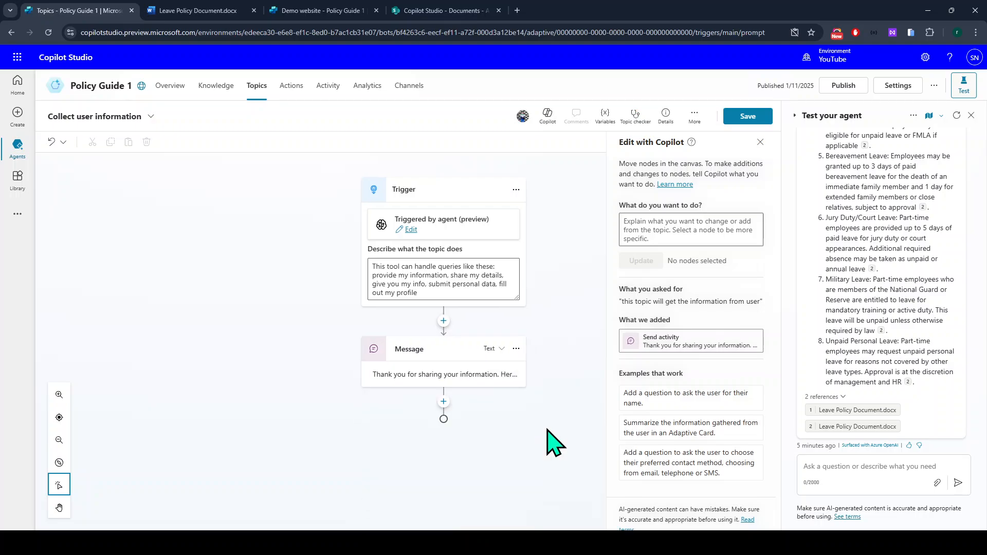
left_click(740, 117)
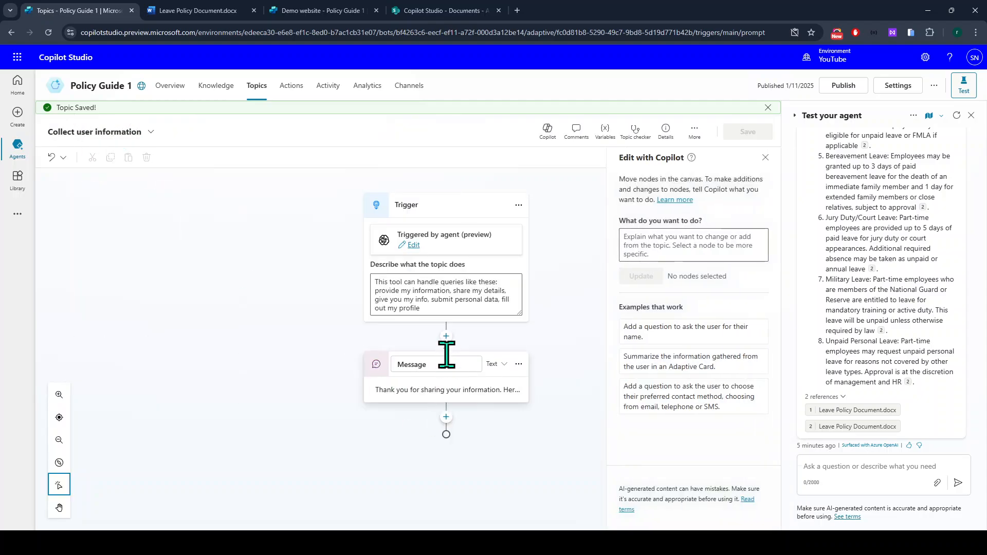
left_click_drag(422, 309, 334, 292)
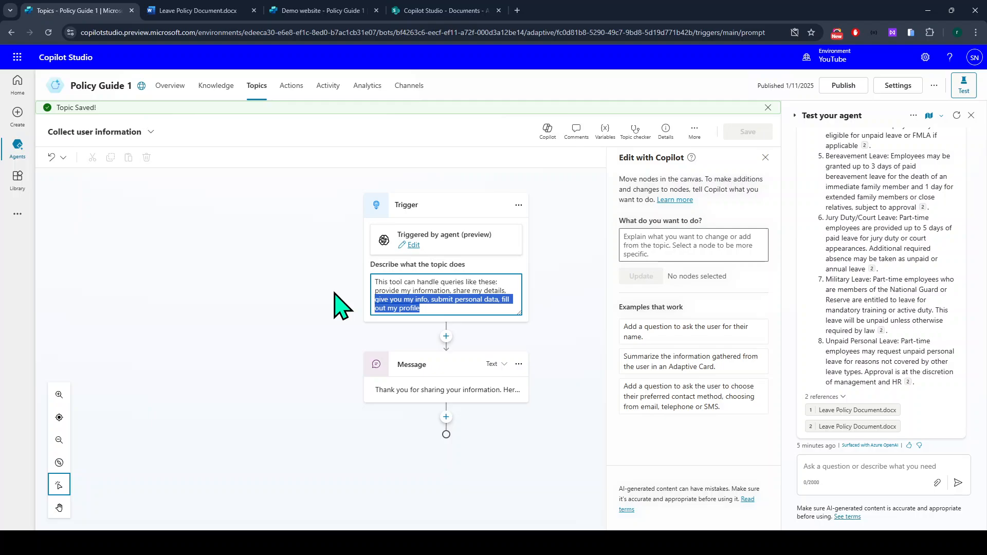
left_click(479, 293)
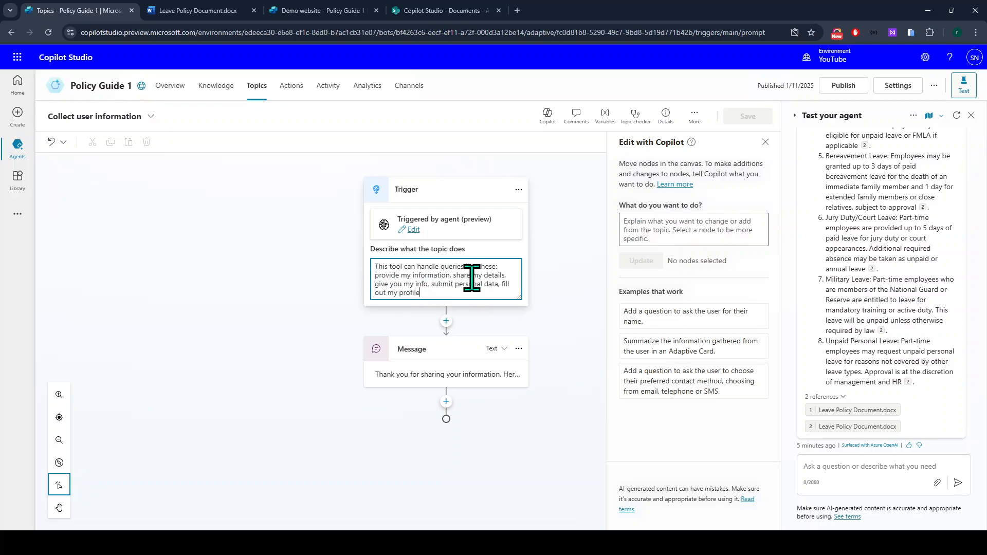
left_click_drag(449, 278, 493, 278)
mouse_move(371, 284)
left_mouse_down()
mouse_move(454, 286)
mouse_move(368, 275)
left_mouse_up()
left_click(480, 282)
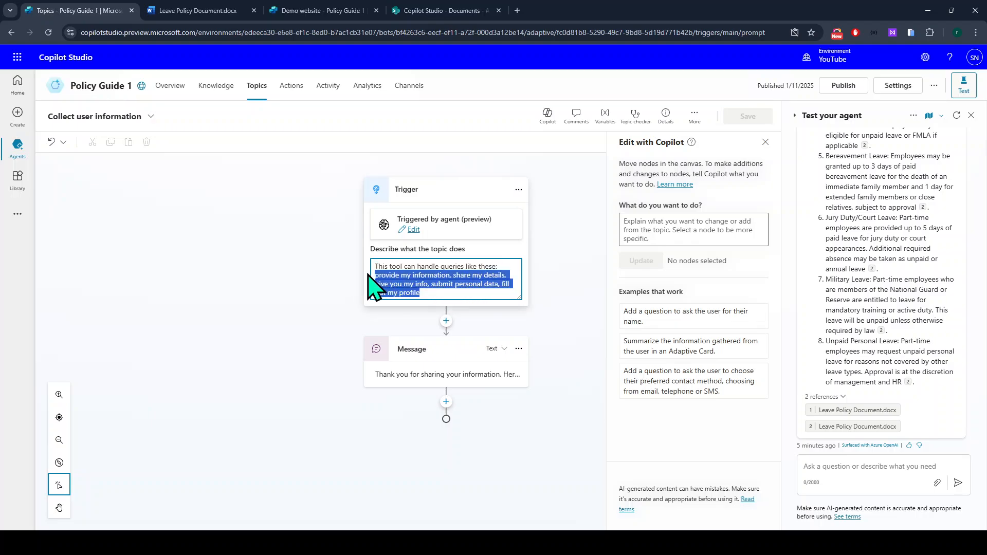
left_click(448, 289)
left_click(442, 330)
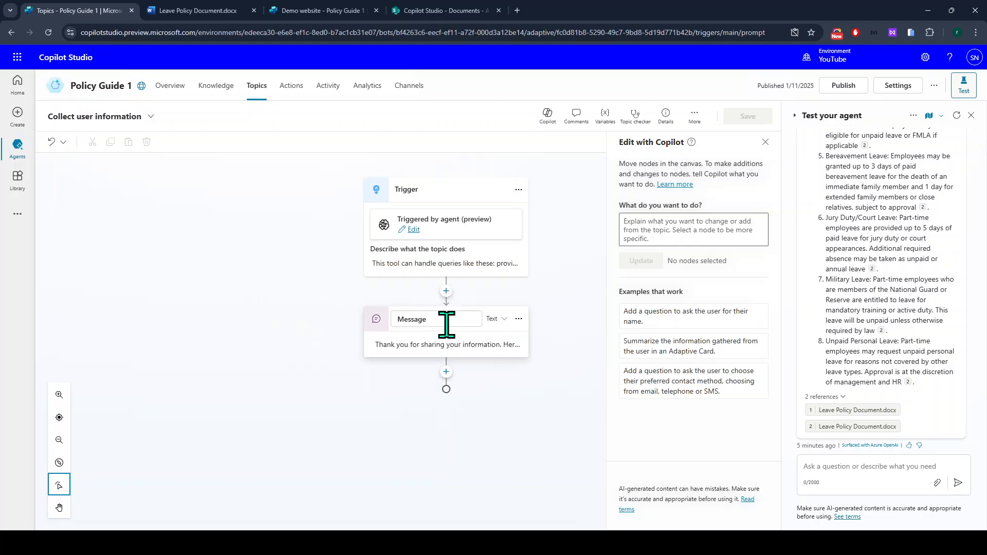
left_click(445, 291)
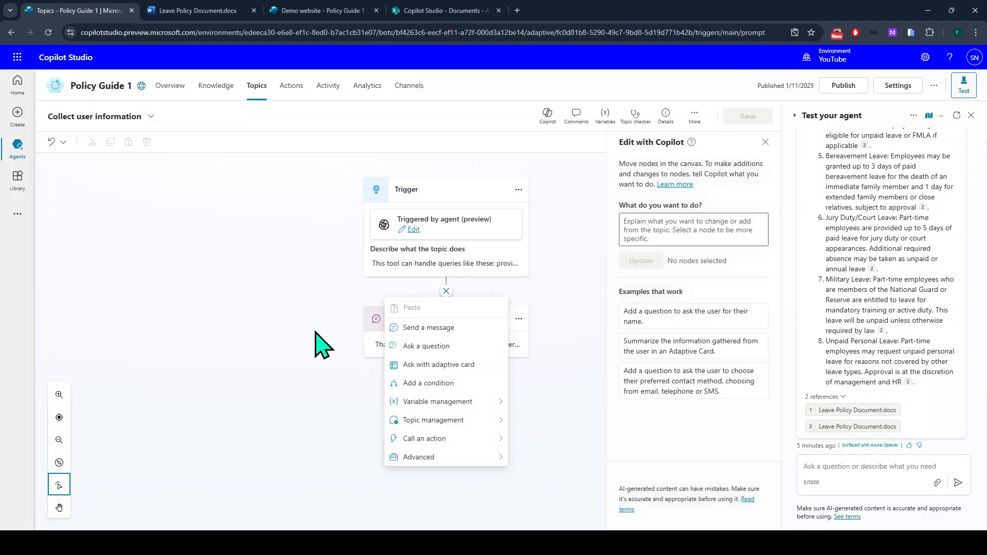
Insert an Ask with adaptive card step right after the Trigger node.
left_click(425, 366)
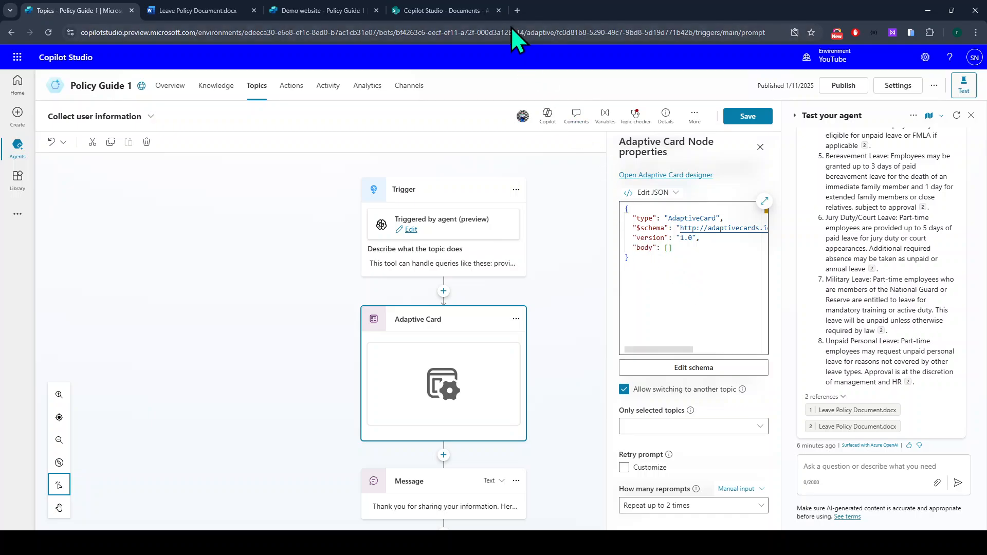
Search 'adaptive card' in a new Chrome tab and open the adaptivecards.io Designer.
left_click(520, 10)
type("adap")
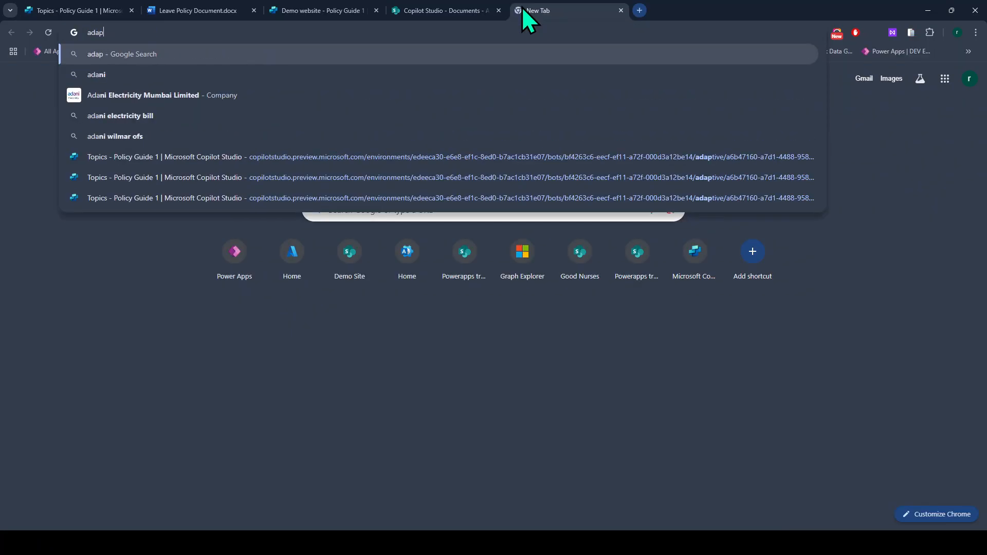
type("tive card")
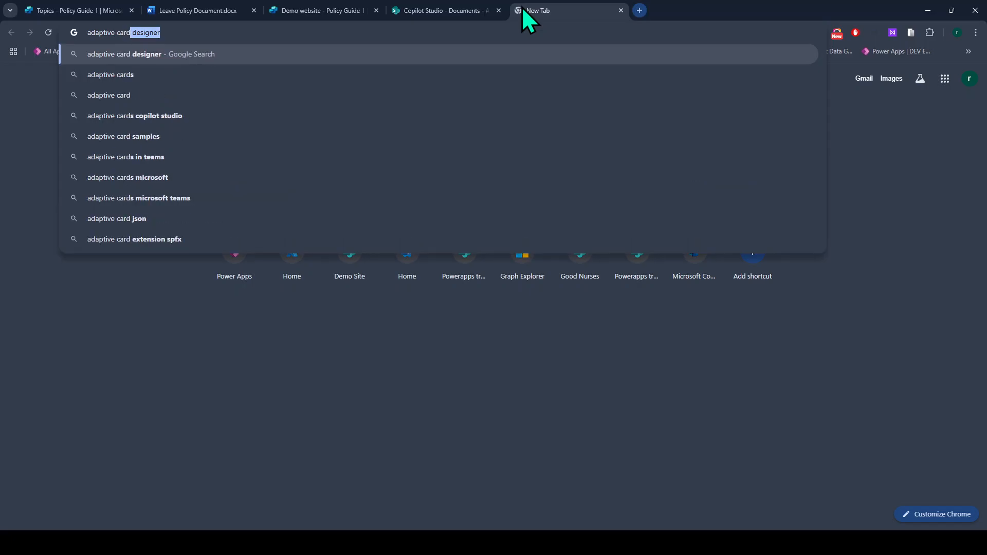
key("Return")
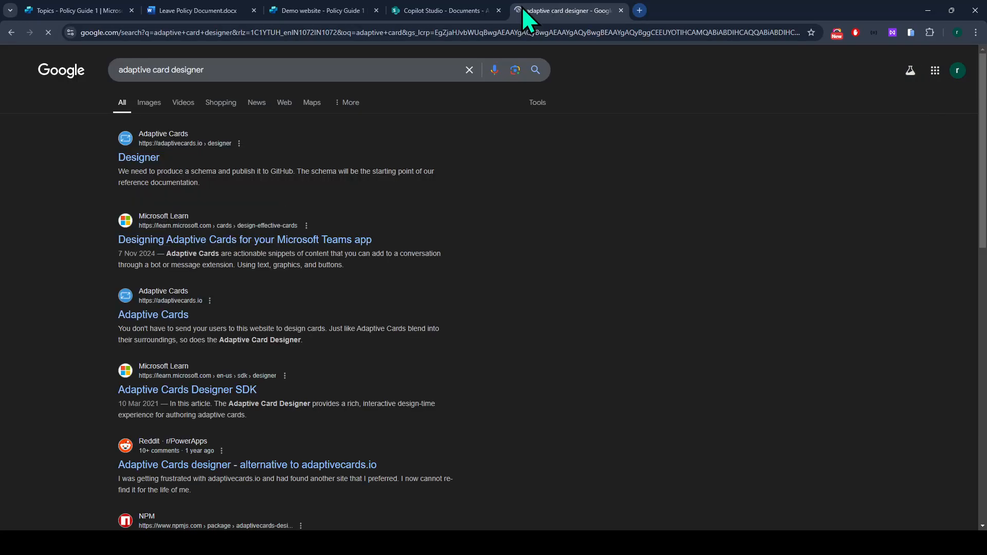
left_click_drag(522, 7, 233, 17)
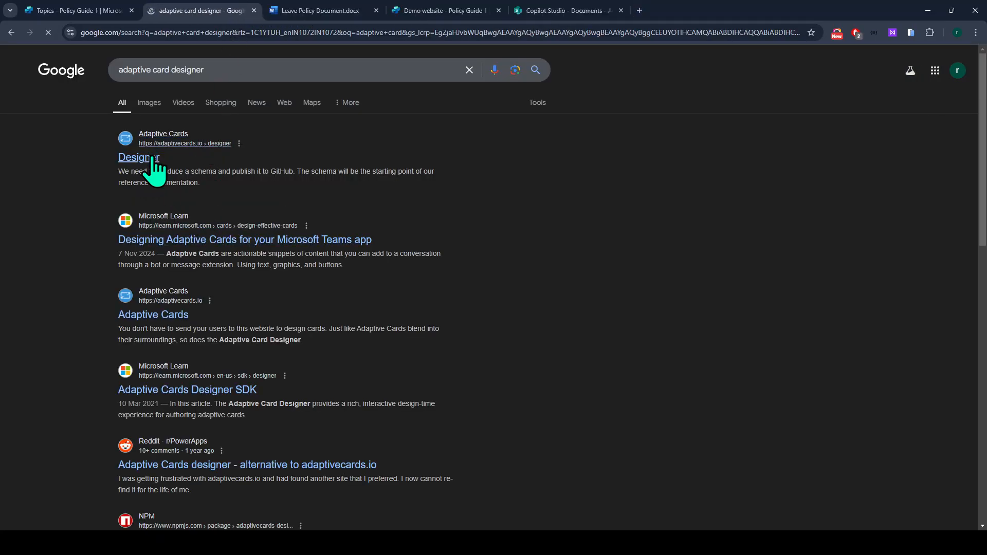
left_click(147, 158)
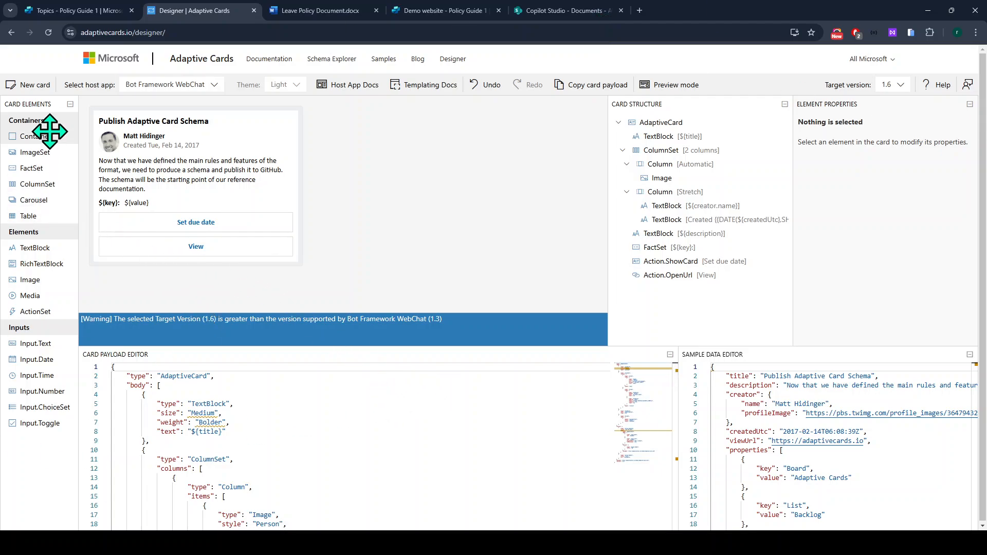
Delete the description TextBlock and the Set due date and View actions from the sample card.
left_click_drag(34, 249, 148, 195)
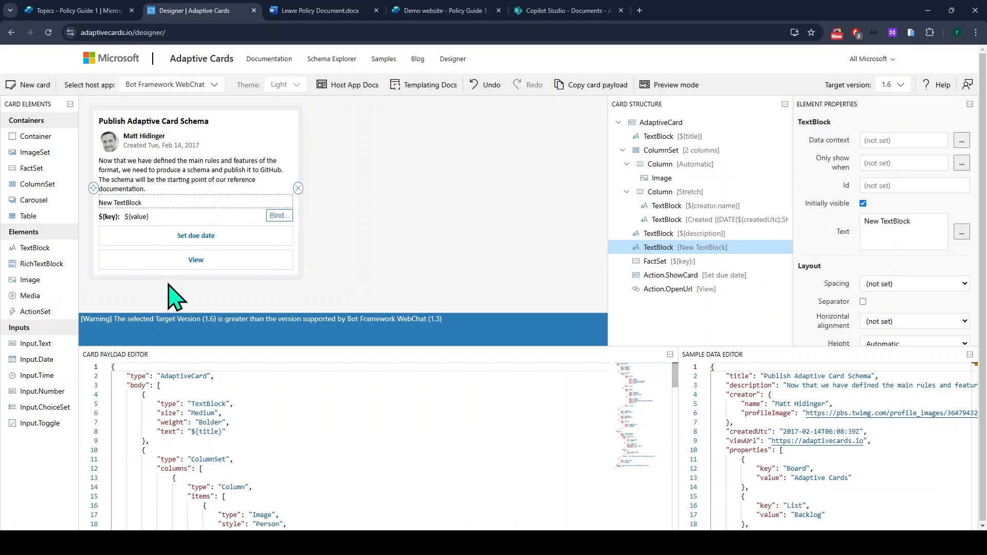
scroll(221, 441, "down", 3)
scroll(408, 438, "up", 3)
scroll(319, 419, "down", 8)
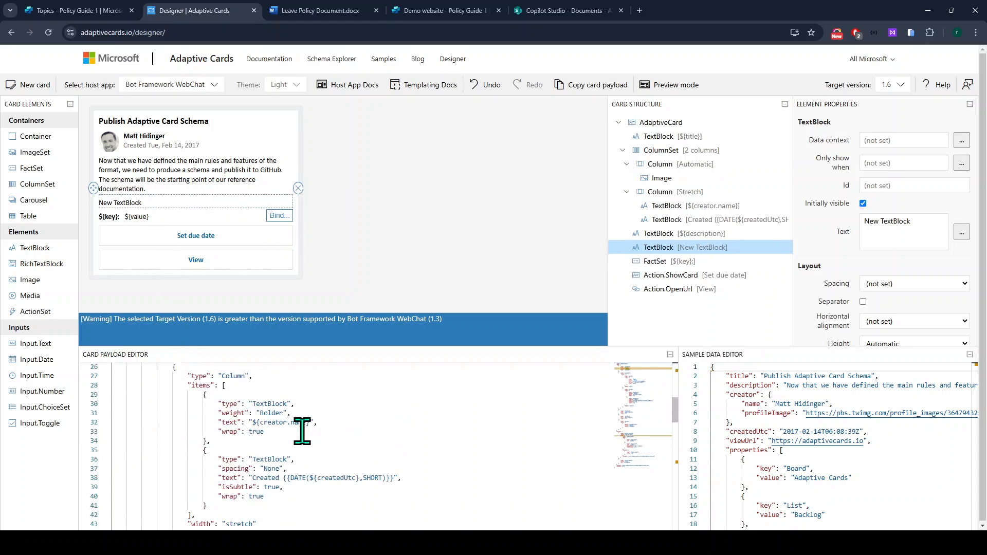
scroll(302, 431, "down", 8)
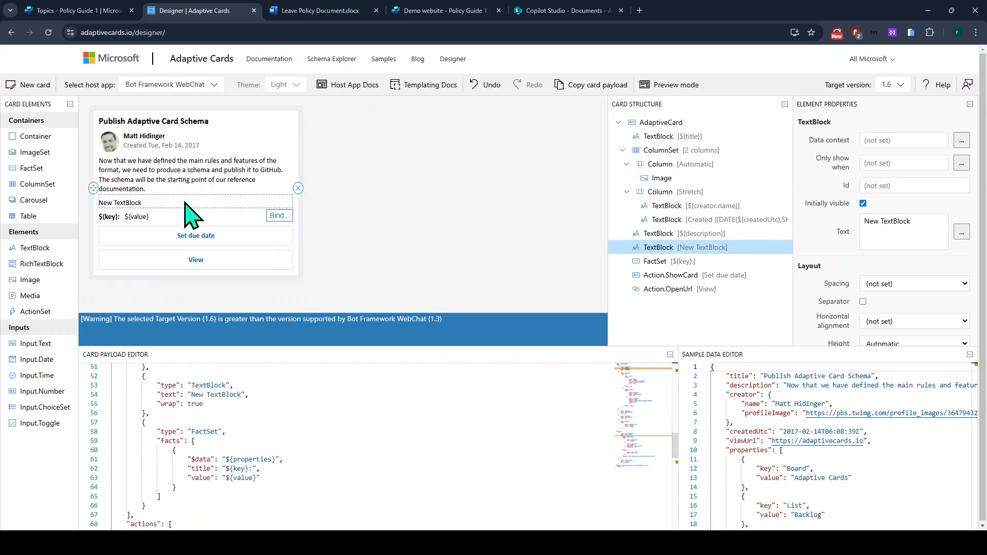
left_click(298, 188)
left_click(289, 176)
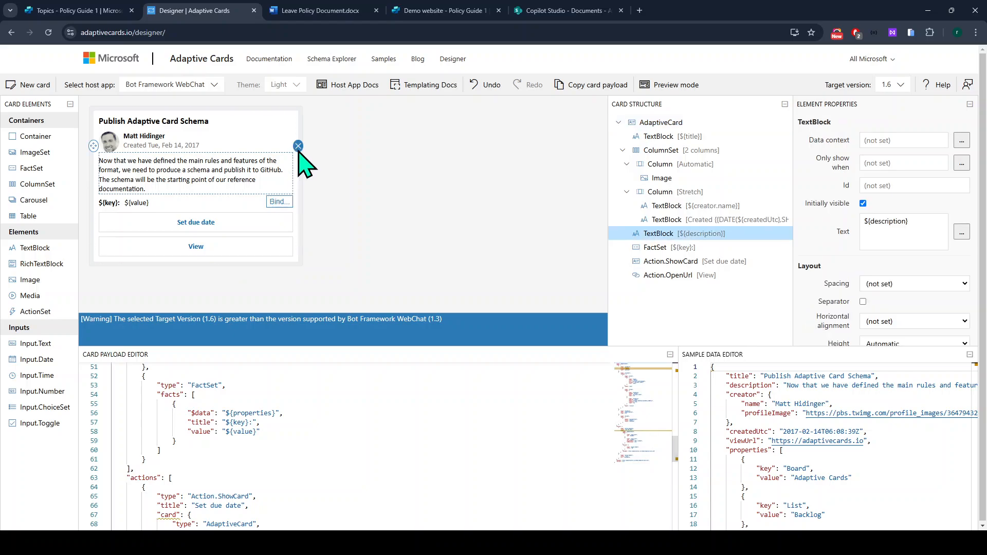
left_click(299, 146)
left_click(292, 176)
left_click(299, 163)
left_click(291, 181)
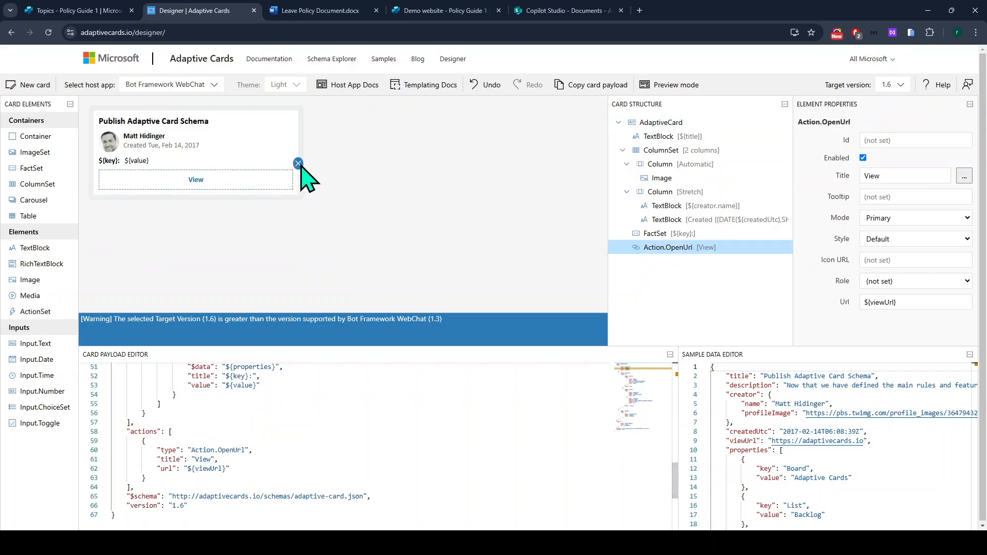
left_click(299, 163)
Remove the FactSet, Created and creator TextBlocks, profile image and column layout, leaving only the title.
left_click(257, 161)
left_click(298, 151)
left_click(291, 146)
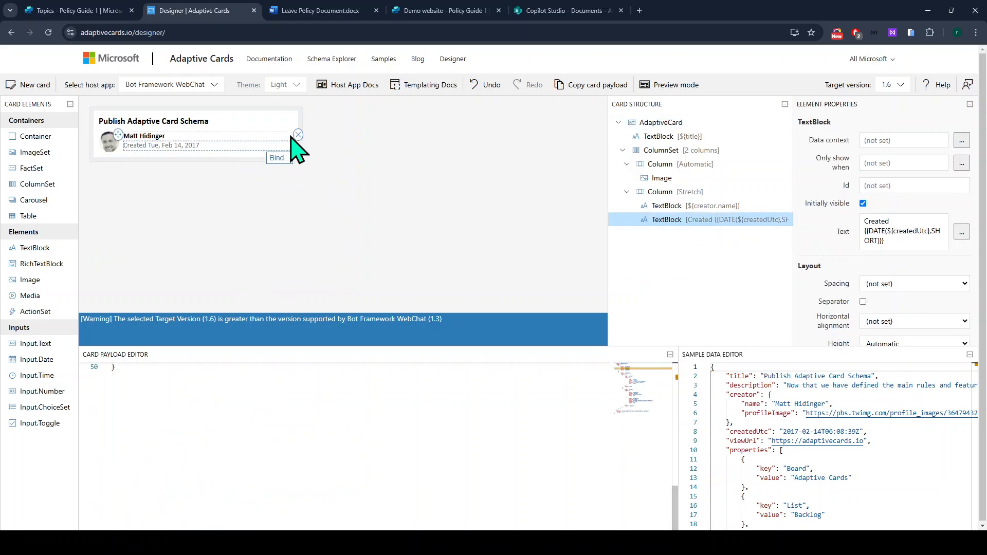
left_click(298, 134)
left_click(280, 137)
left_click(297, 127)
left_click(117, 150)
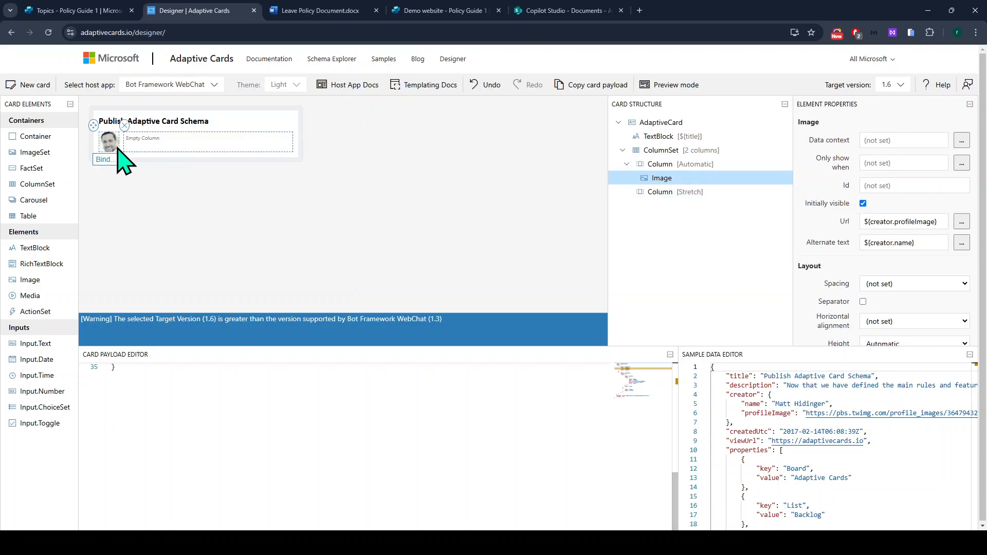
left_click(124, 125)
left_click(147, 136)
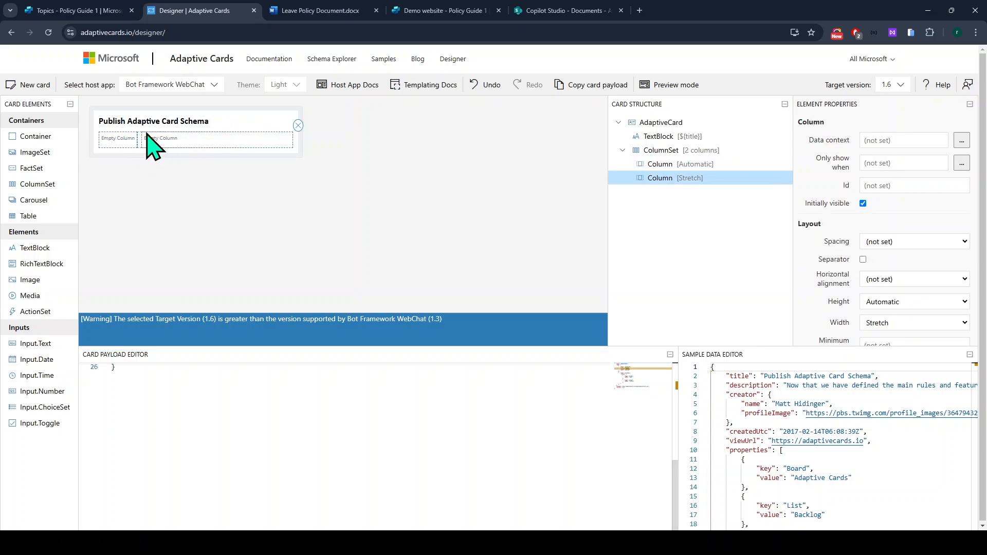
left_click(298, 125)
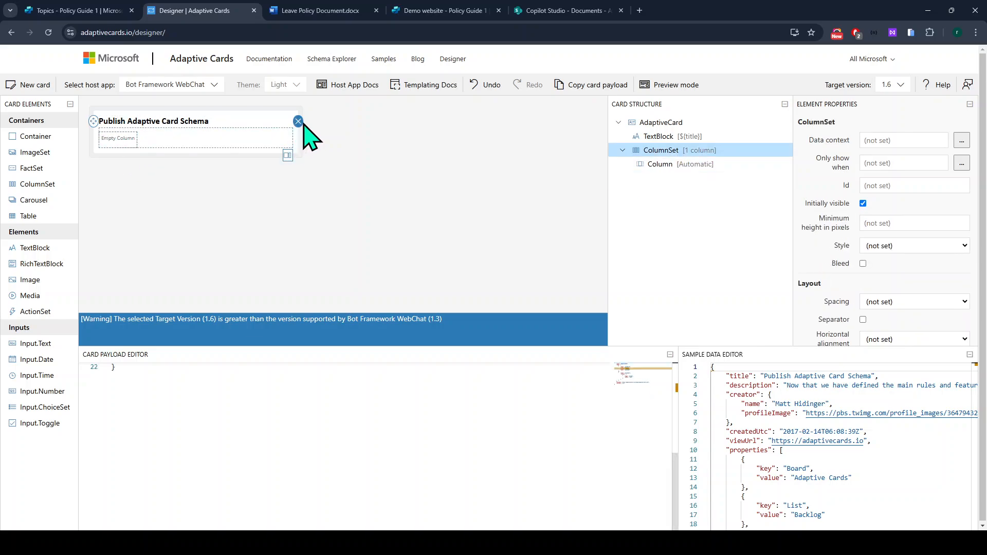
left_click(299, 121)
scroll(232, 422, "up", 3)
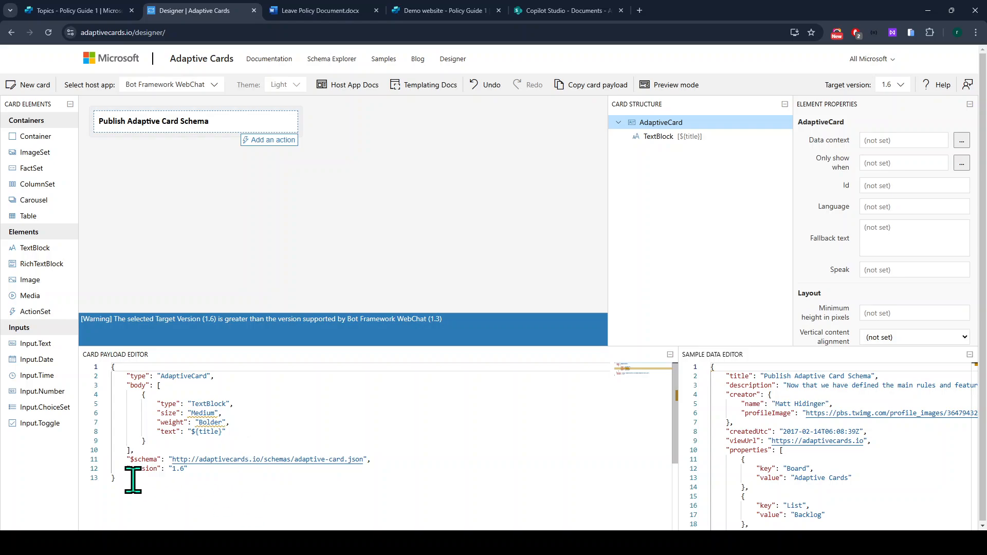
Drop an Input.Text element below the card title and set its label to 'Name'.
left_click_drag(132, 480, 111, 366)
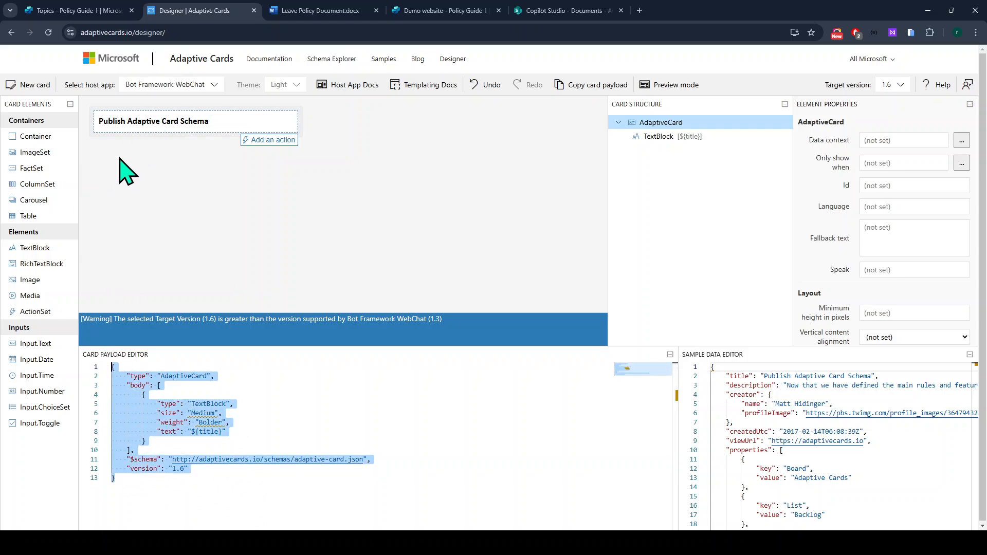
left_click_drag(46, 342, 169, 131)
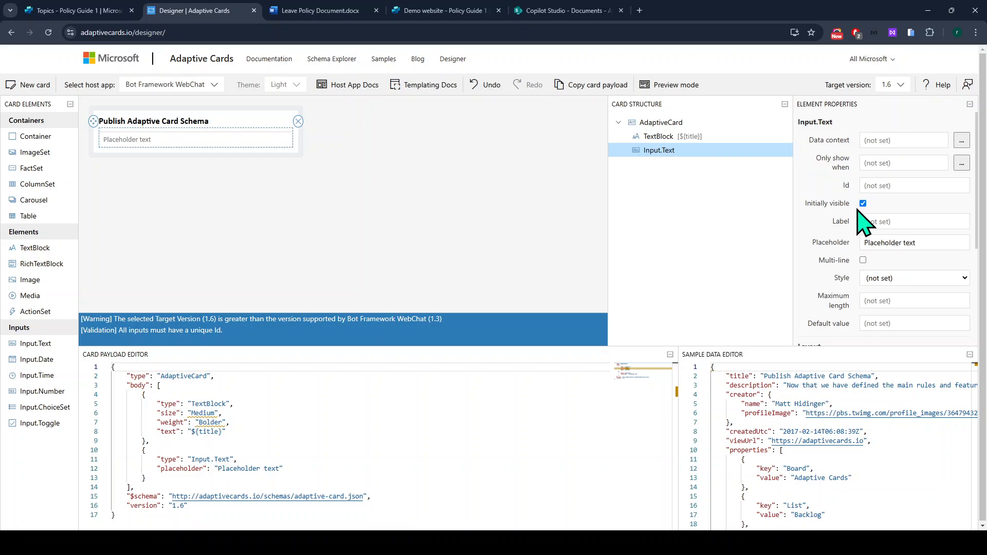
left_click(872, 223)
type("Name")
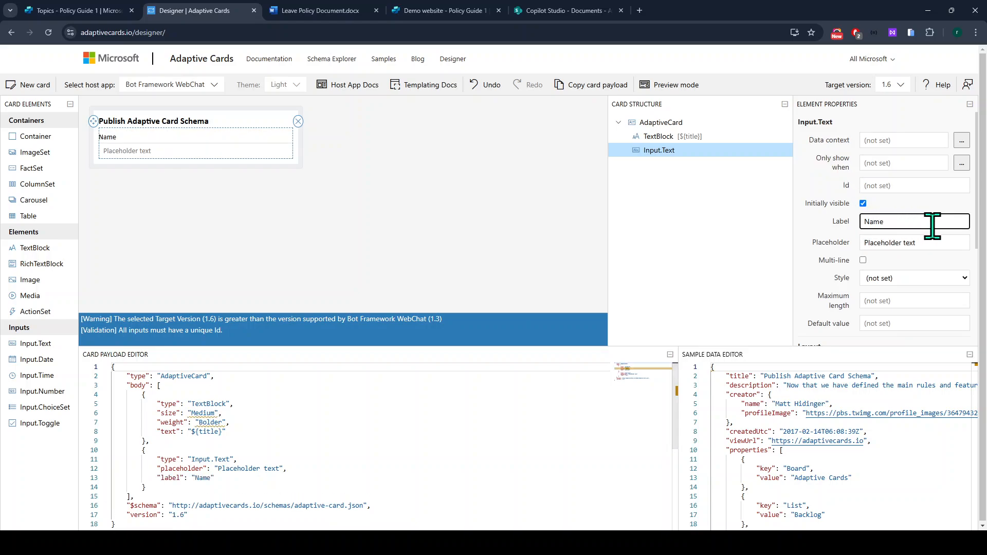
scroll(901, 272, "down", 1)
scroll(902, 281, "up", 1)
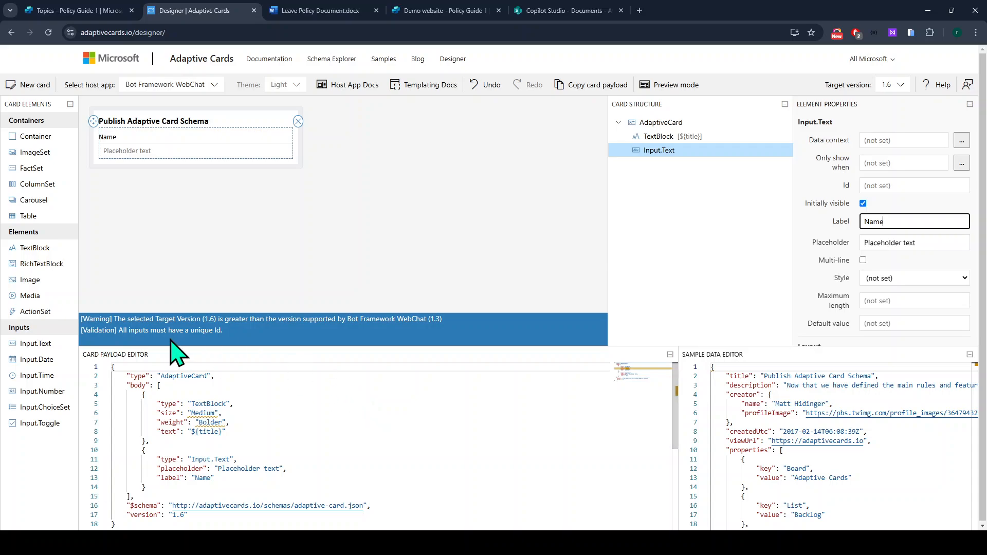
mouse_move(186, 418)
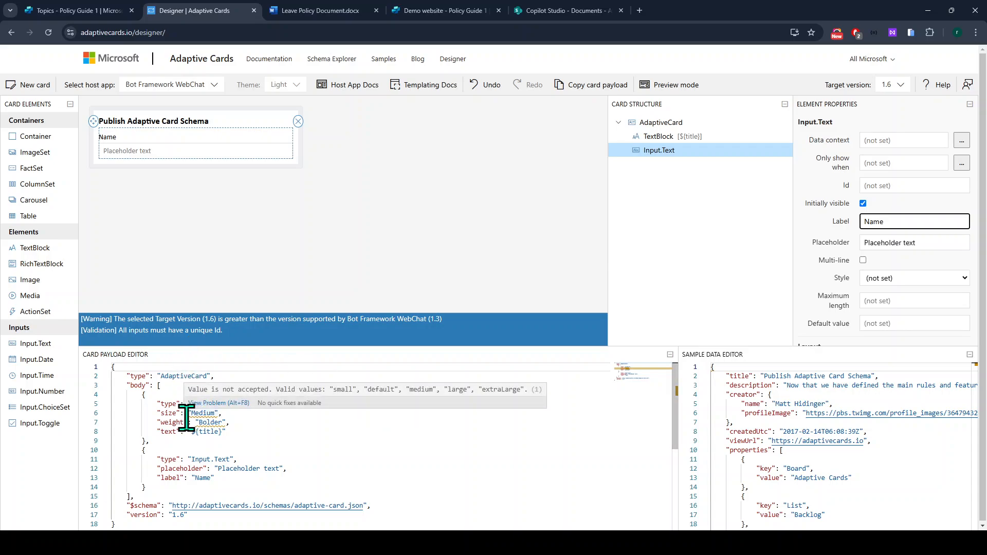
Open chatgpt.com in a new tab and choose to stay logged out.
key("ctrl+t")
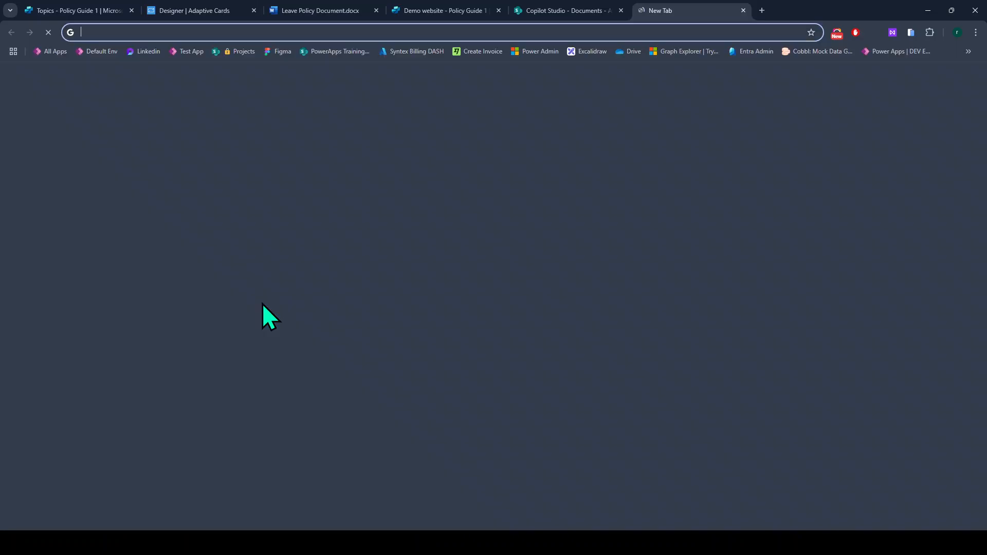
type("chaa")
key("Up")
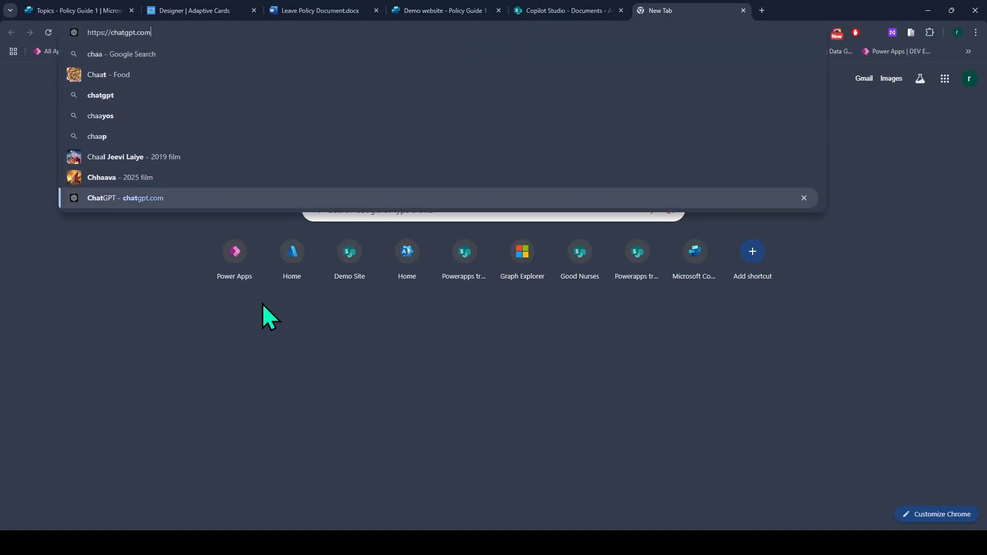
key("Return")
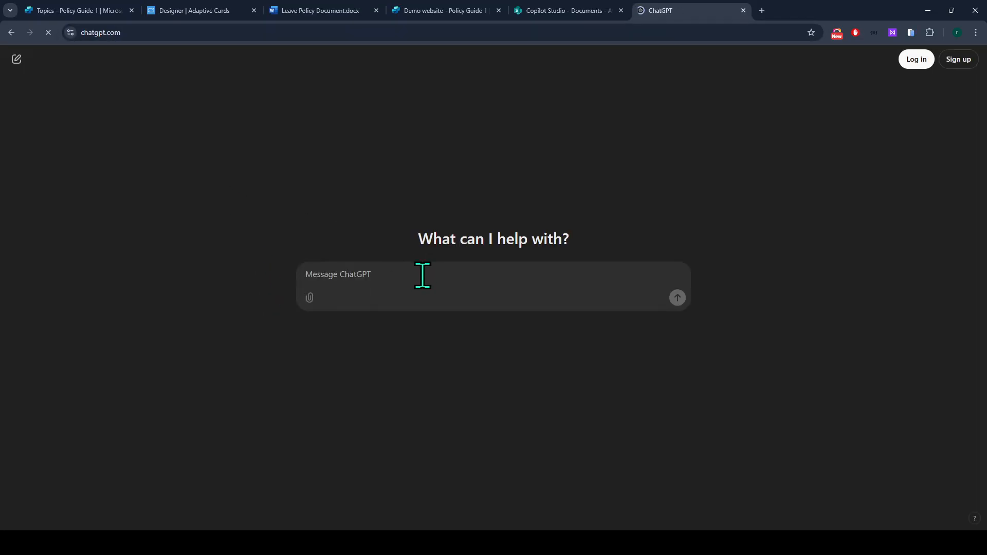
left_click_drag(712, 10, 337, 5)
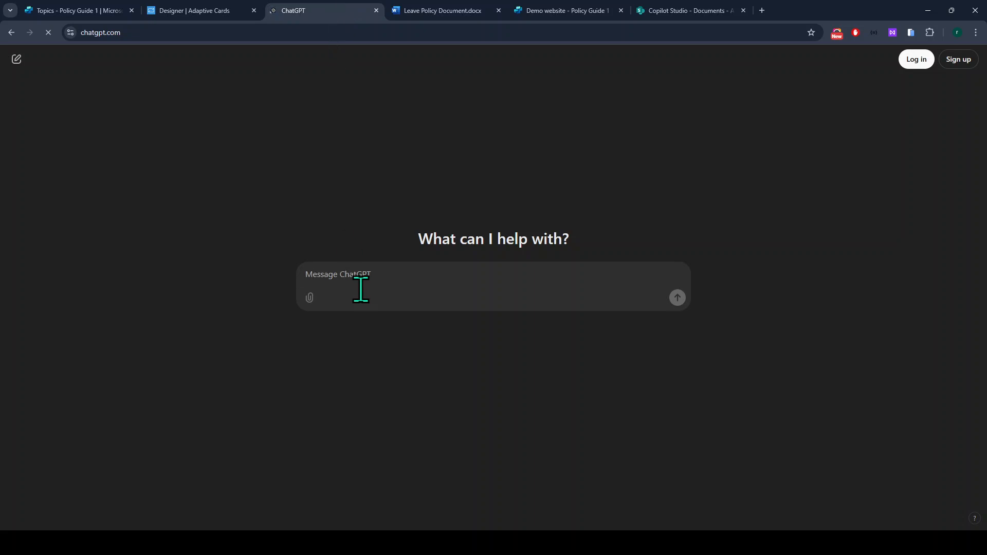
left_click(390, 285)
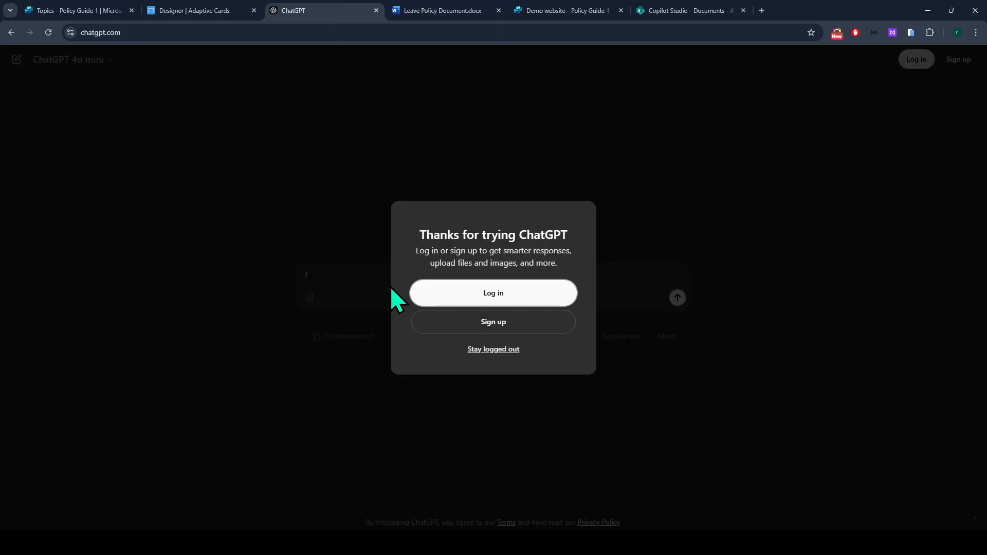
left_click(482, 350)
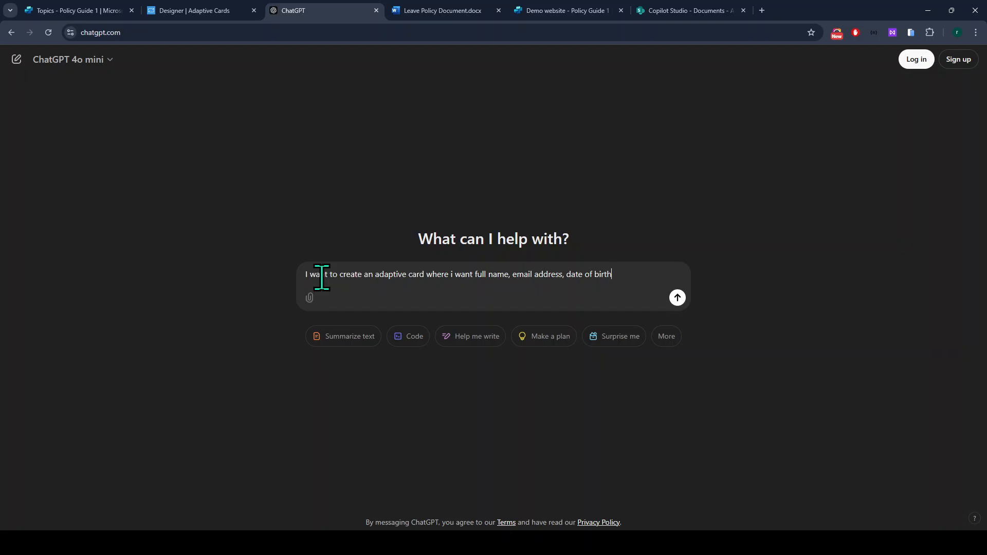
Send the adaptive card request and review the generated full name, email and date-of-birth JSON.
key("Return")
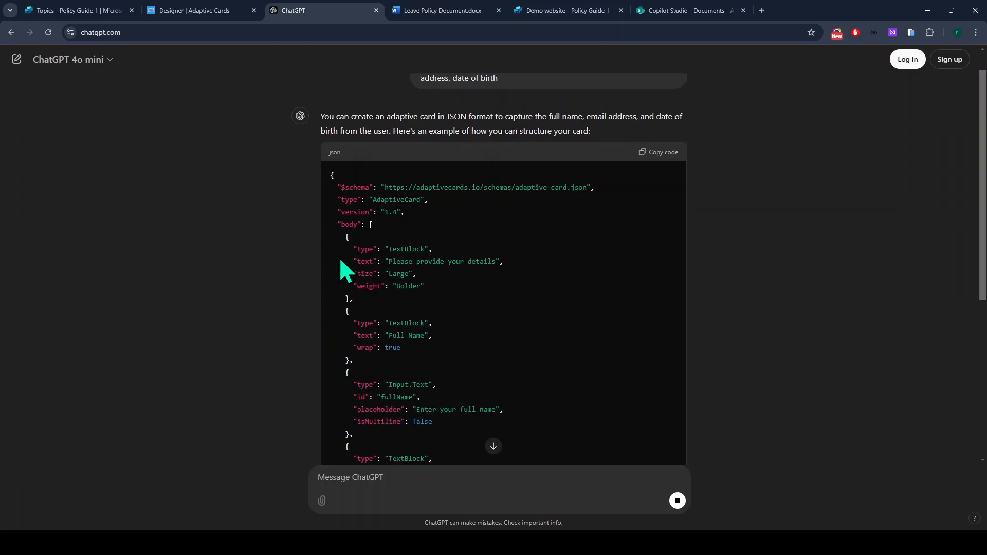
scroll(373, 314, "down", 3)
scroll(380, 275, "up", 1)
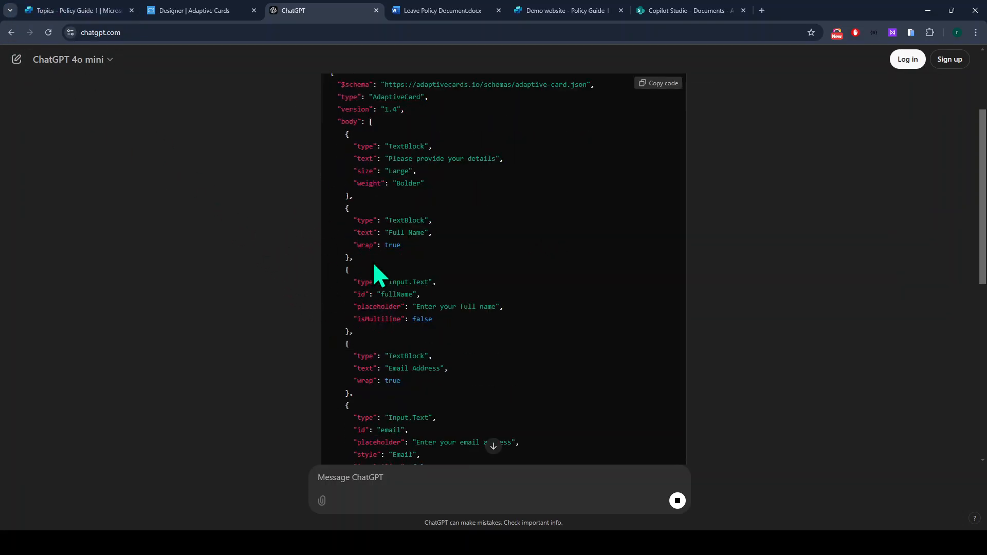
left_click_drag(395, 148, 433, 147)
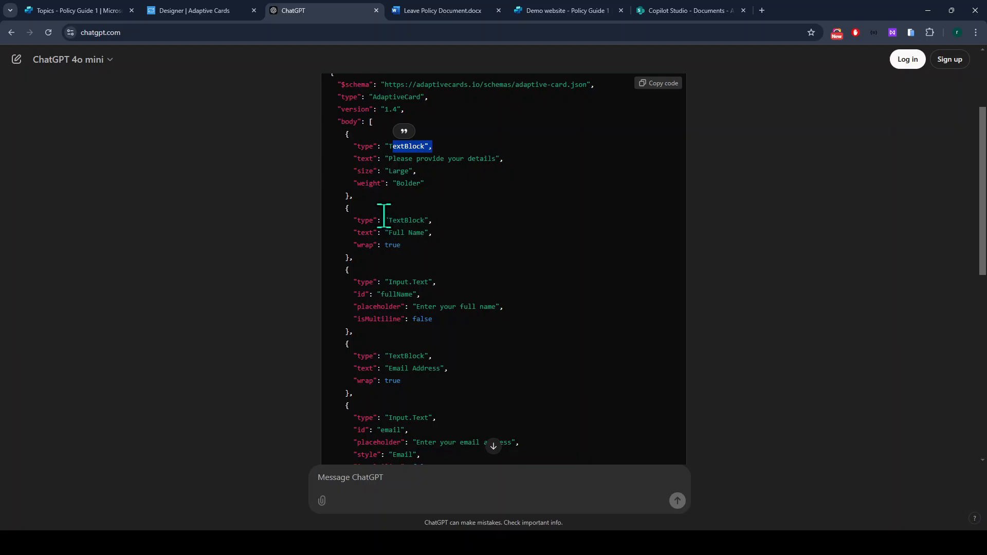
left_click_drag(424, 294, 392, 294)
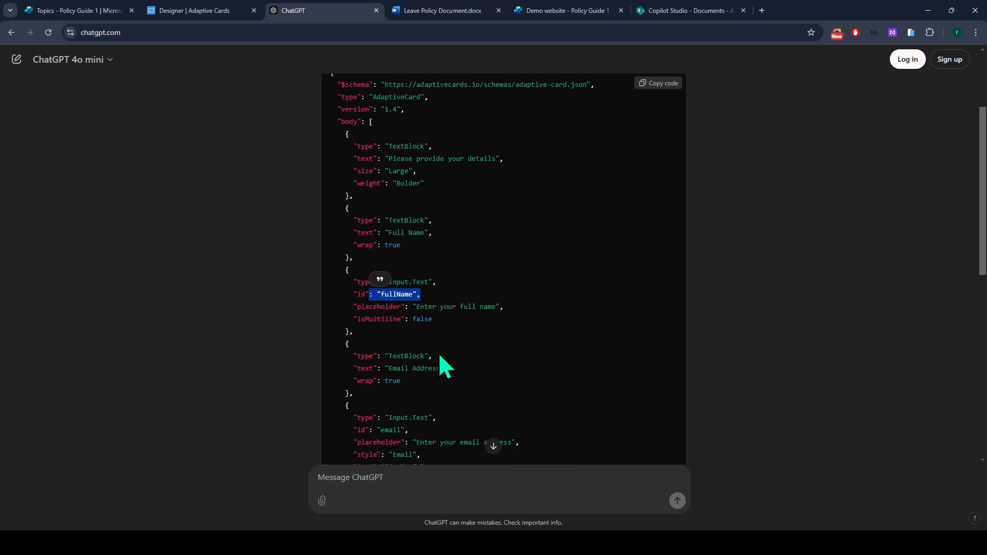
left_click_drag(448, 368, 405, 368)
scroll(403, 369, "down", 2)
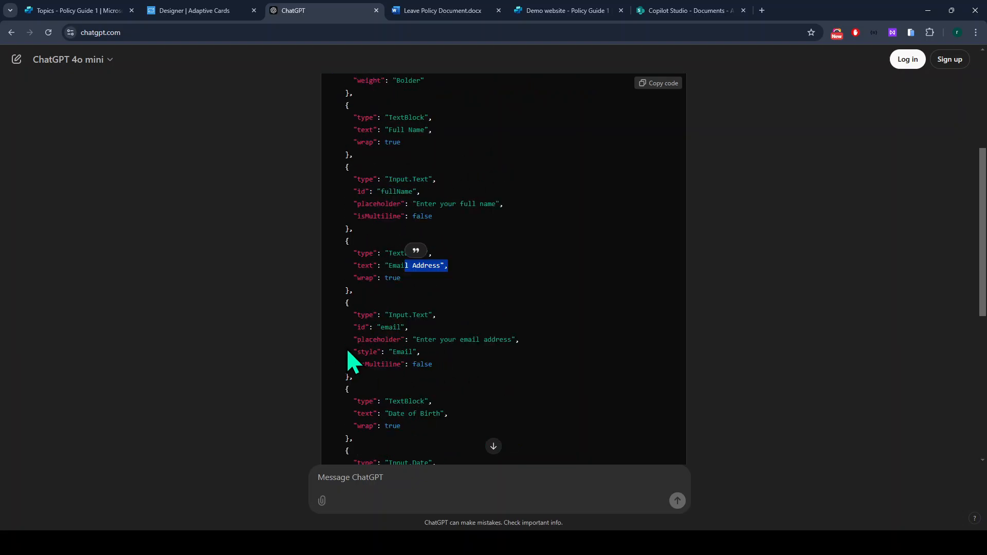
scroll(348, 354, "down", 1)
left_click_drag(358, 351, 482, 365)
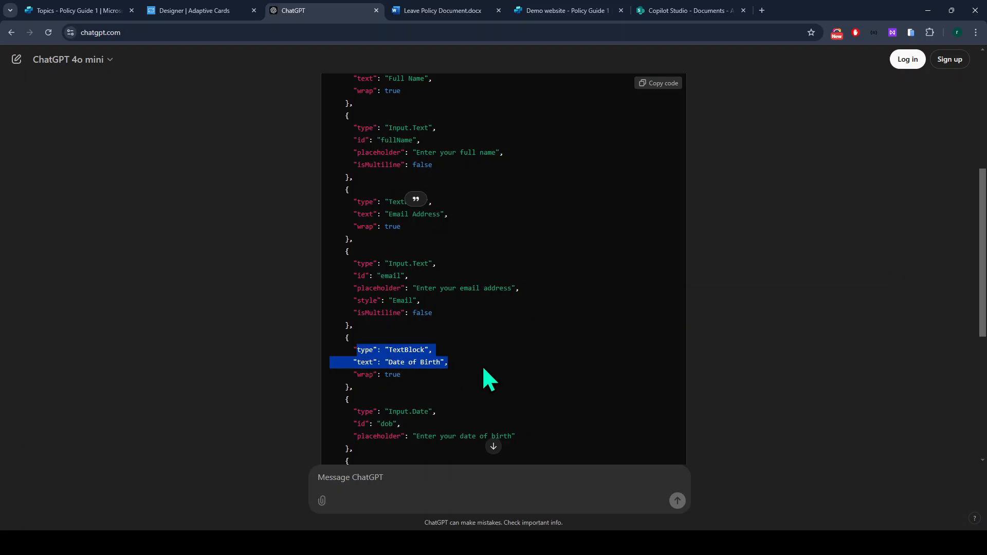
scroll(483, 366, "up", 4)
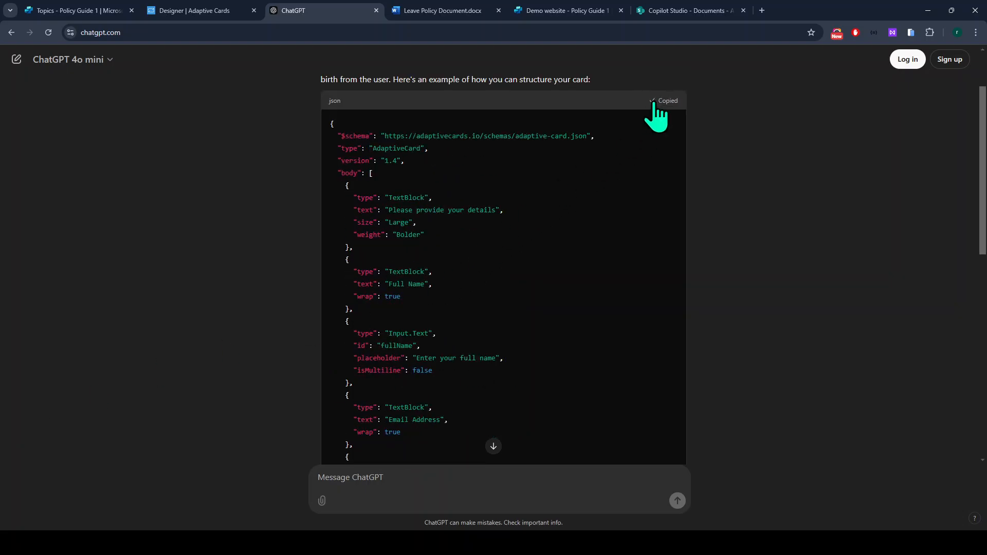
Paste ChatGPT's generated body array into the empty body brackets of the card JSON.
left_click(70, 15)
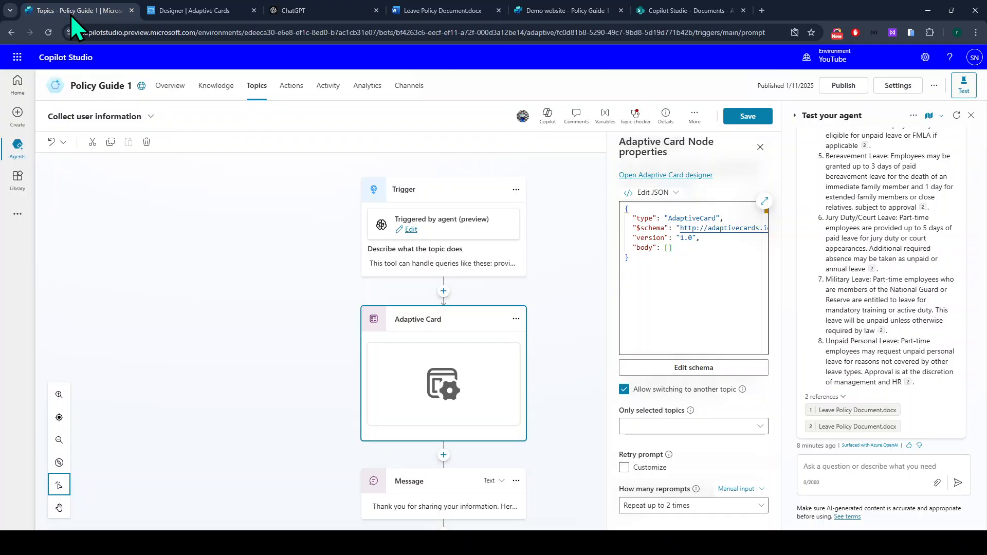
left_click(674, 269)
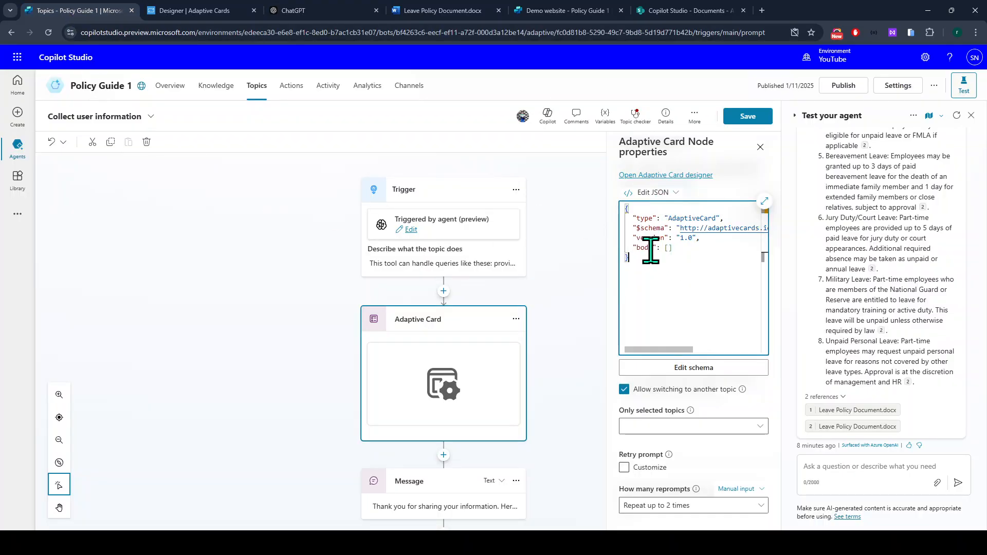
left_click(172, 4)
left_click_drag(319, 5, 218, 5)
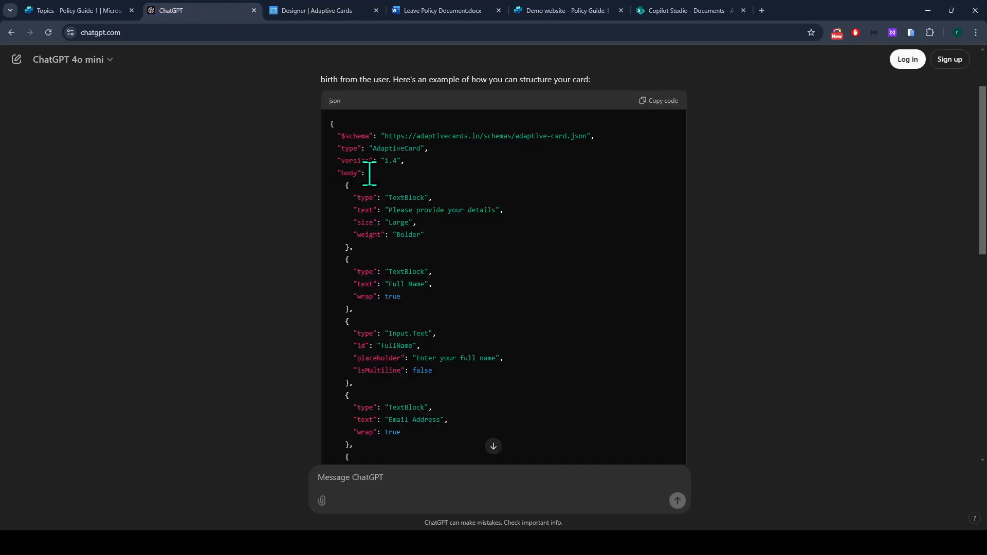
left_click_drag(370, 174, 385, 371)
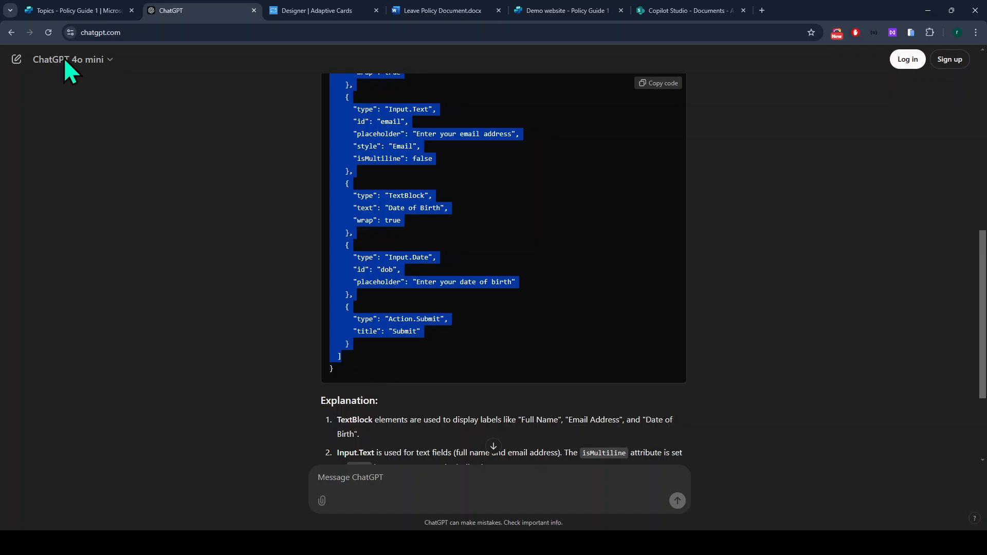
left_click(78, 10)
left_click(668, 249)
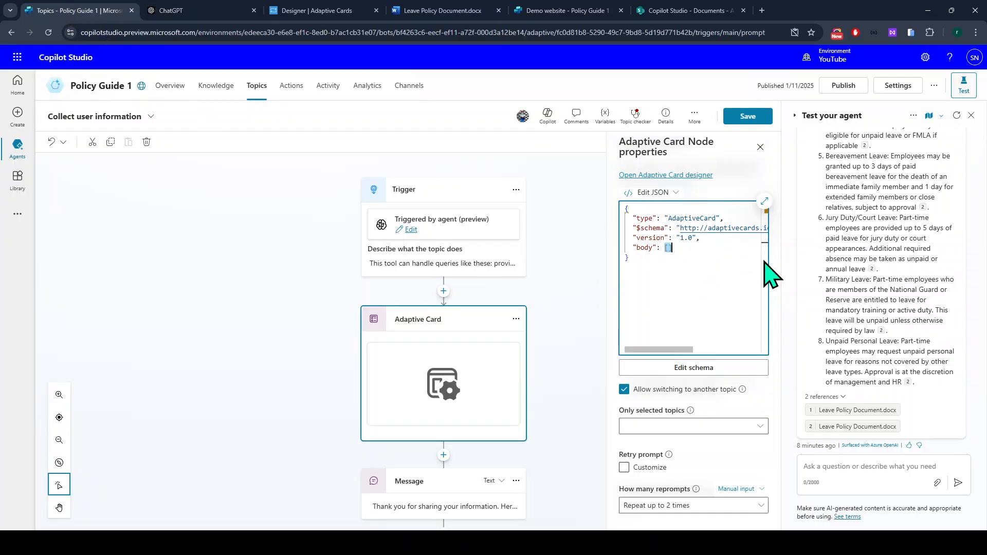
key("ctrl+v")
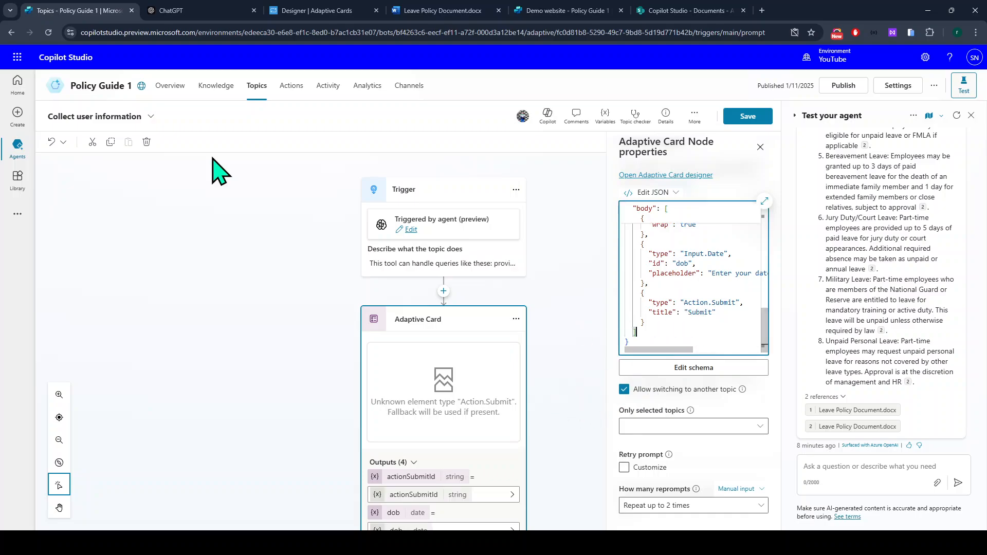
left_click(192, 10)
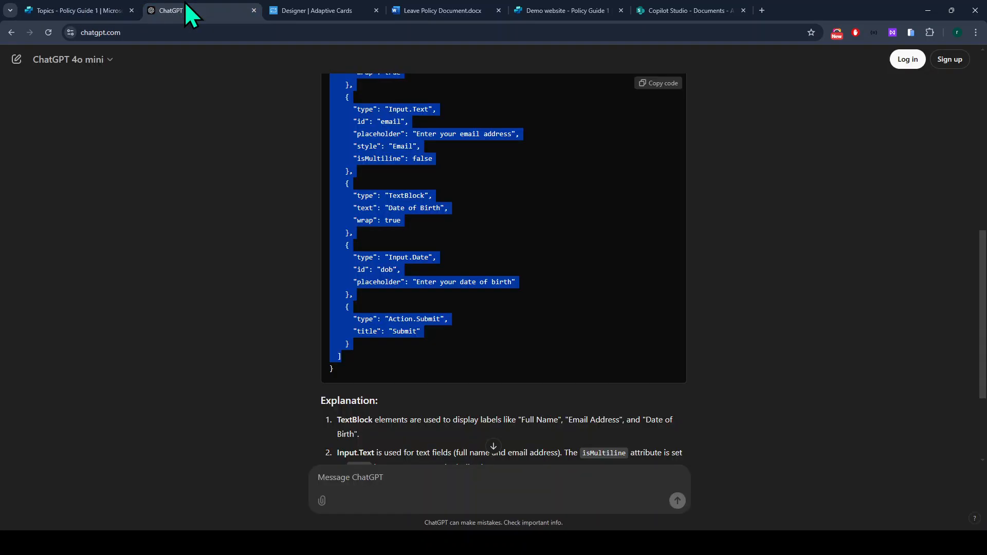
left_click(369, 372)
left_click(83, 10)
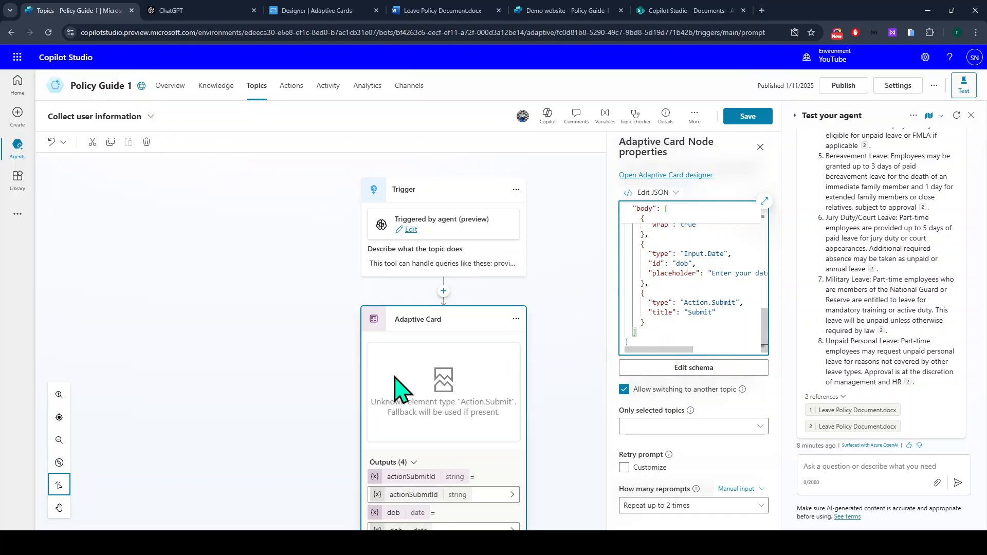
Delete the Action.Submit object from the card JSON and apply the edit to preview the form.
scroll(396, 383, "down", 3)
left_click(380, 260)
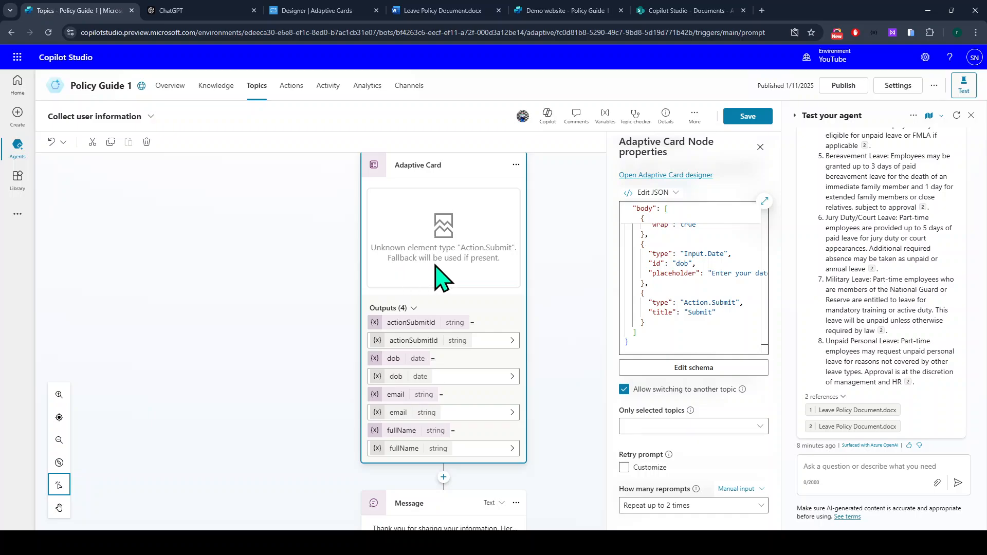
left_click(167, 11)
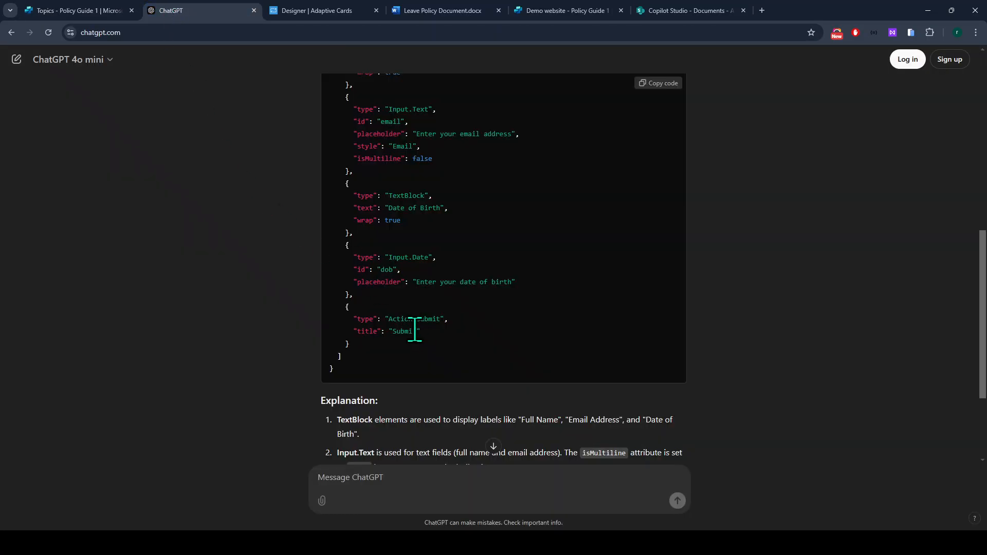
left_click_drag(342, 306, 350, 343)
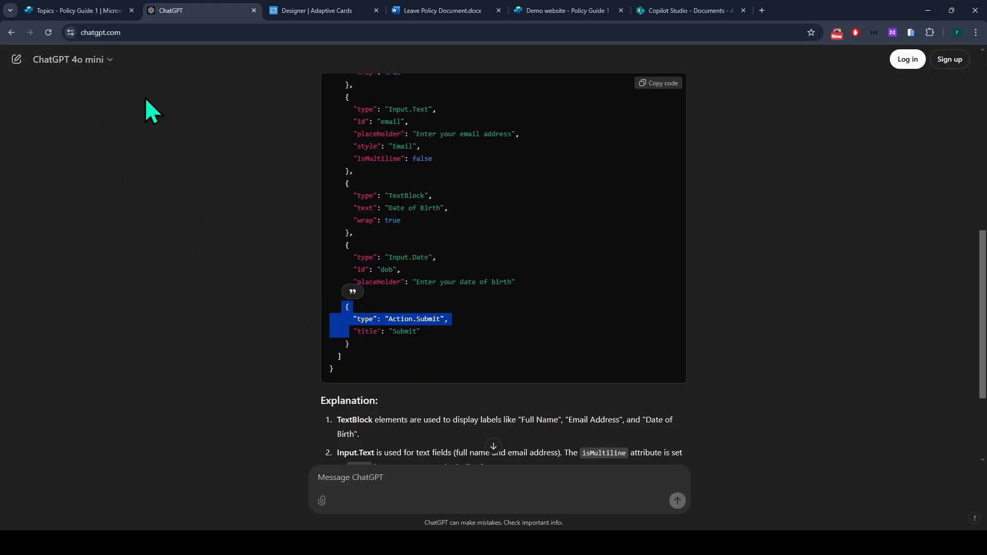
left_click(77, 10)
left_click_drag(640, 291, 656, 324)
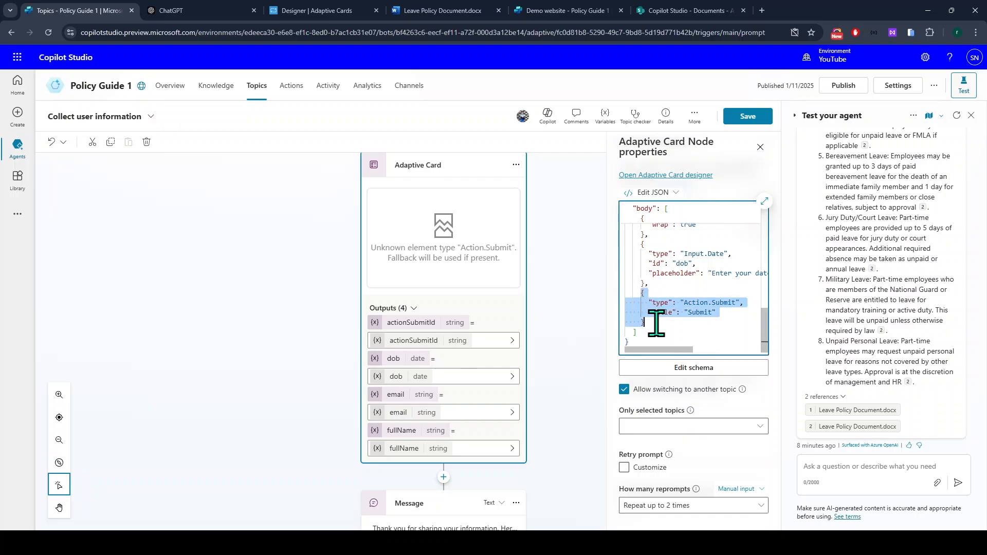
key("BackSpace")
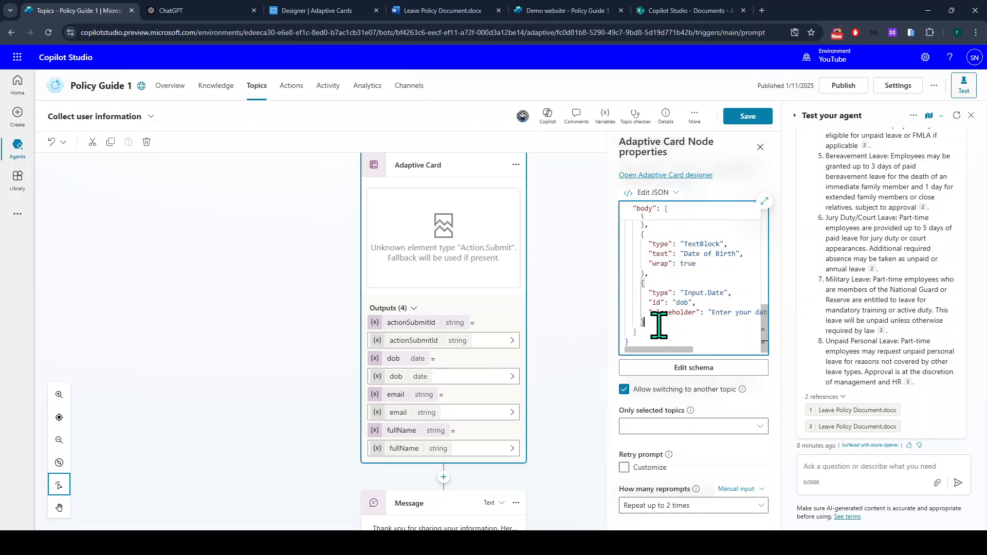
left_click(694, 407)
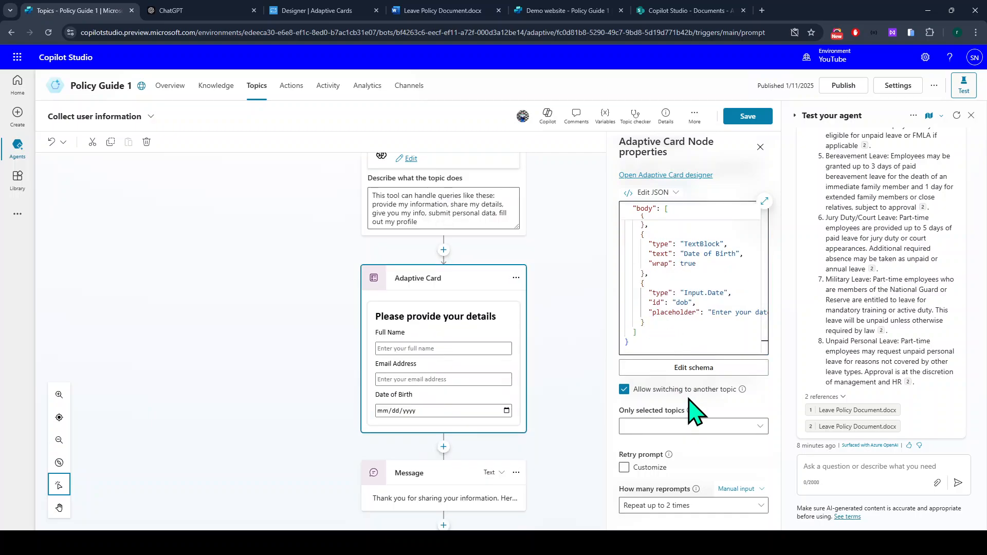
In the Adaptive Cards Designer, add an ActionSet with a Submit action to the sample card.
left_click(302, 10)
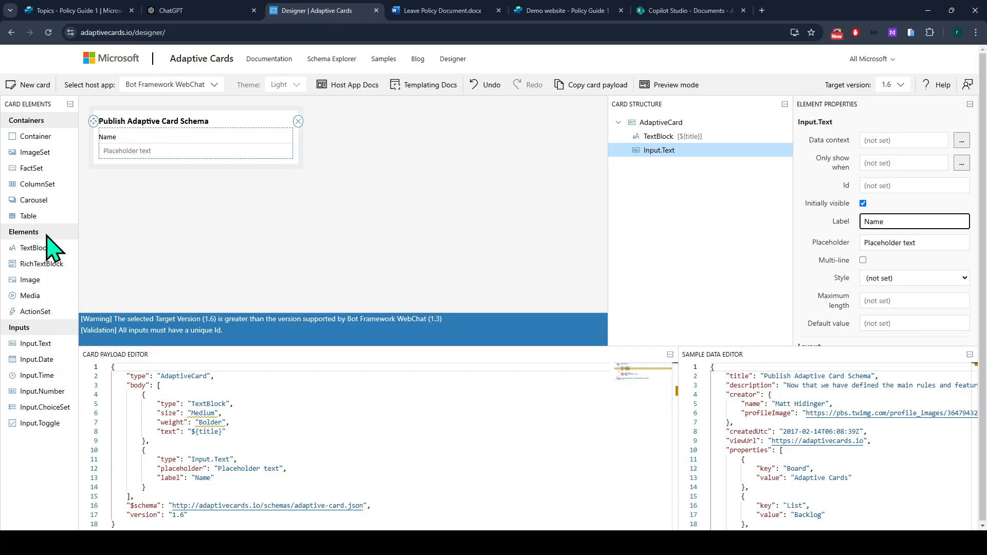
left_click_drag(32, 311, 157, 162)
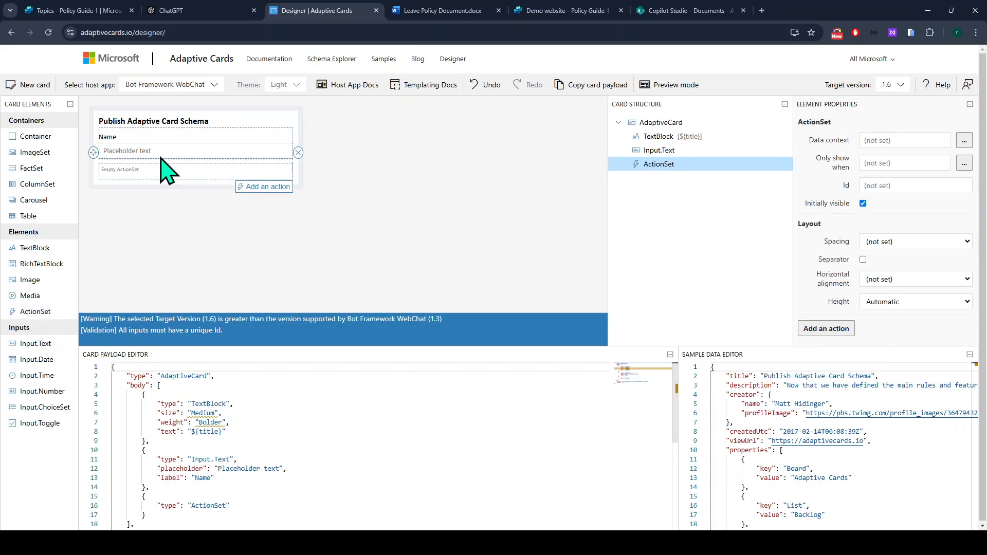
left_click(267, 187)
left_click(272, 216)
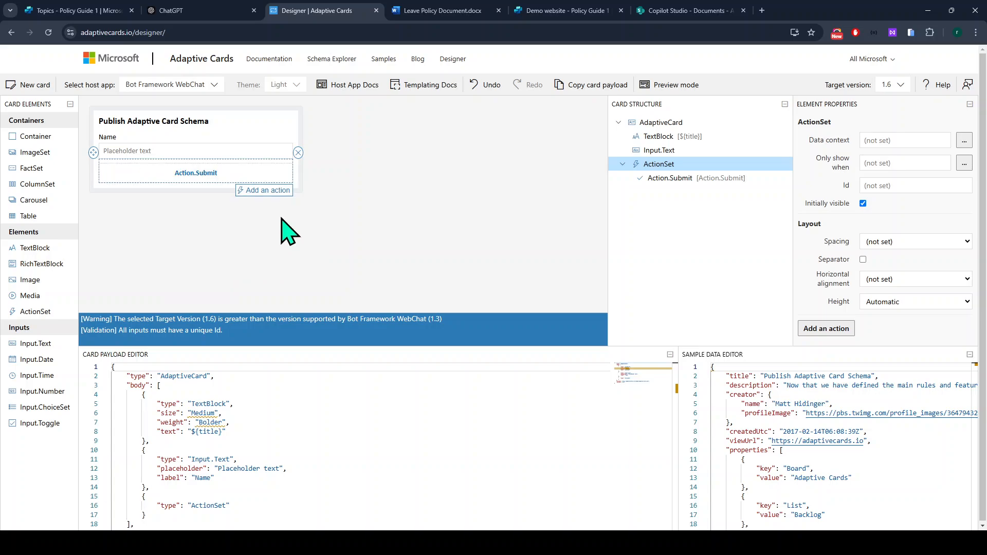
scroll(348, 470, "down", 4)
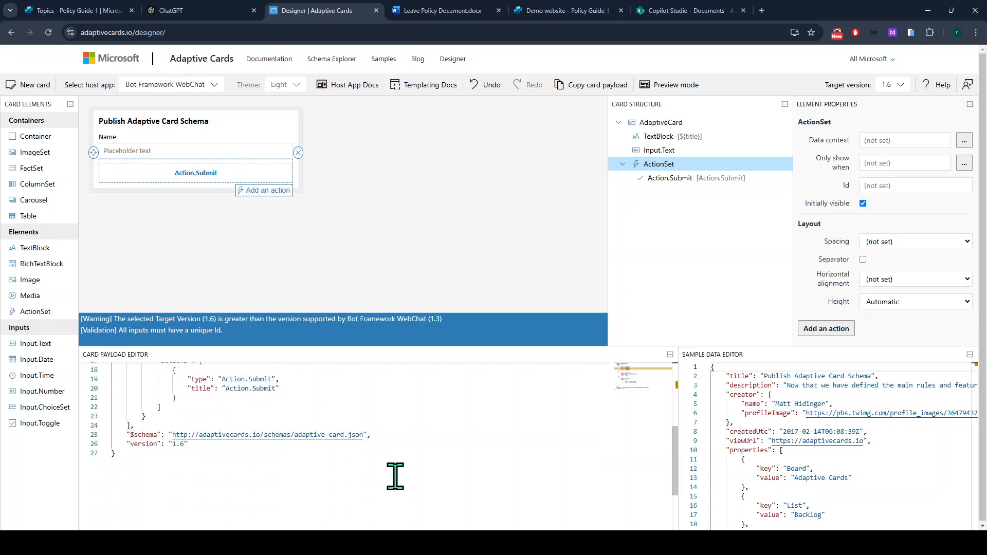
scroll(303, 451, "up", 3)
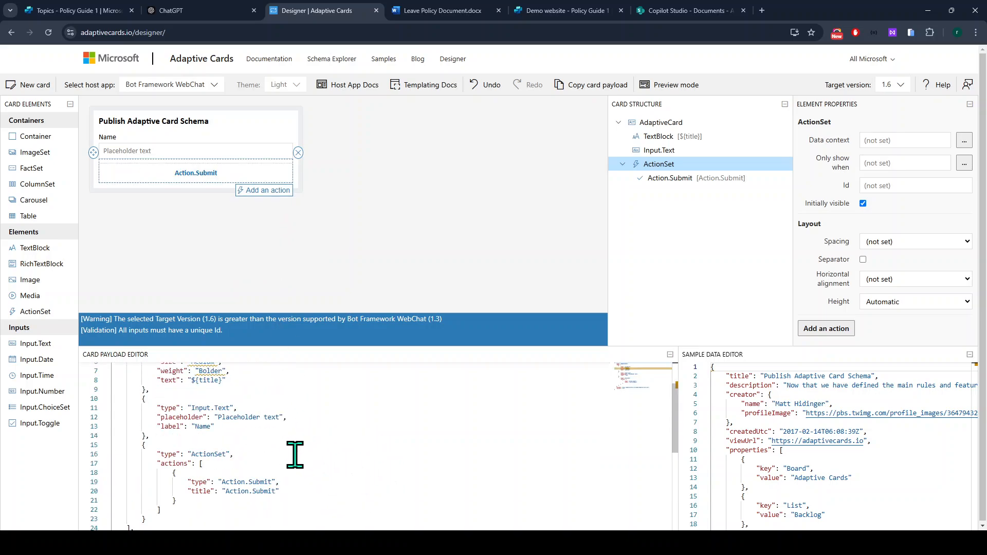
scroll(298, 453, "down", 1)
Select and copy the ActionSet object's JSON from the card payload editor.
left_click(179, 6)
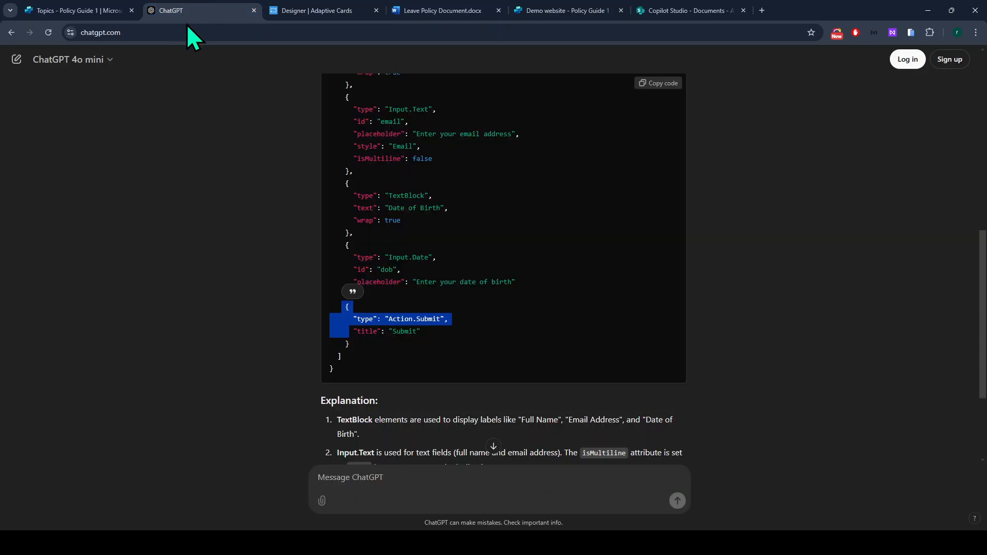
left_click(367, 355)
left_click_drag(368, 354, 346, 307)
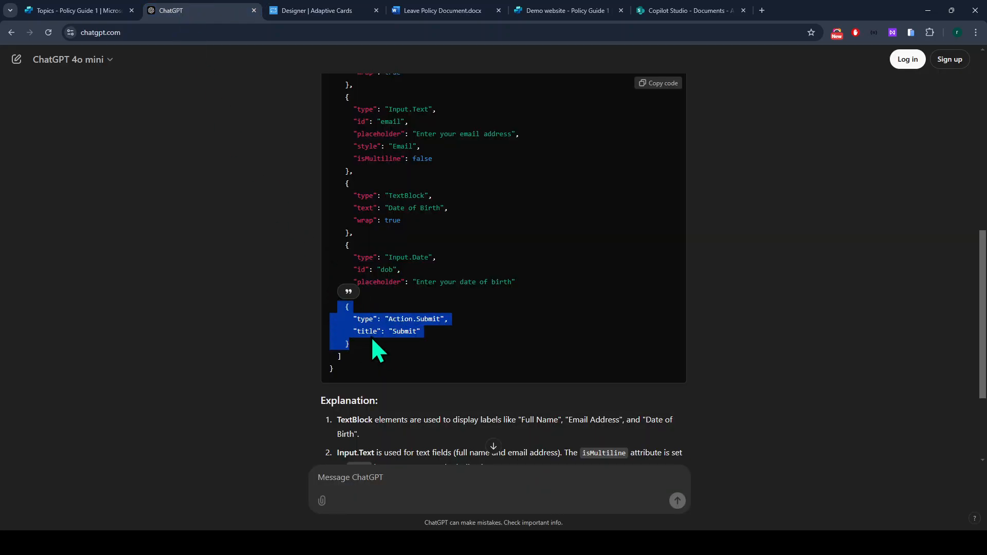
left_click(329, 10)
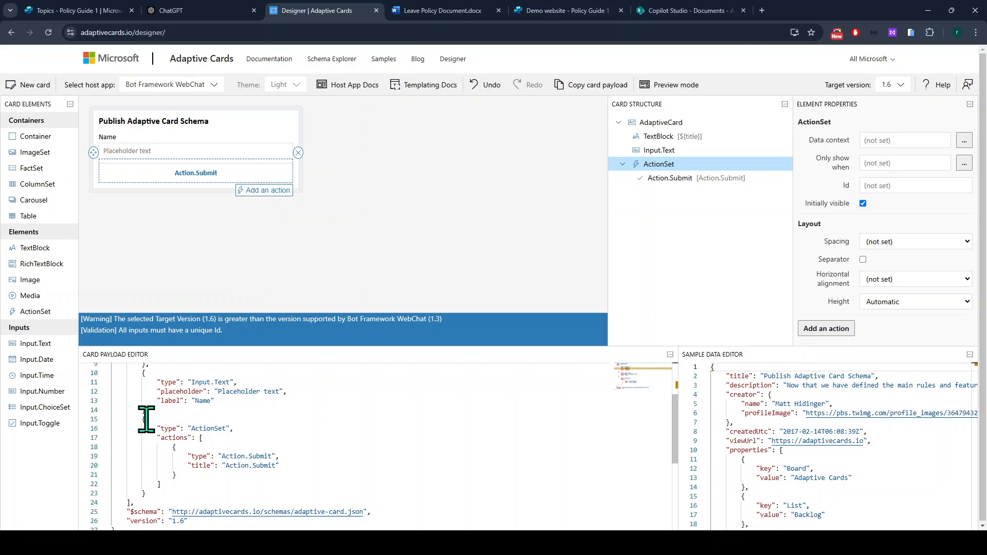
left_click_drag(143, 420, 165, 493)
key("ctrl+c")
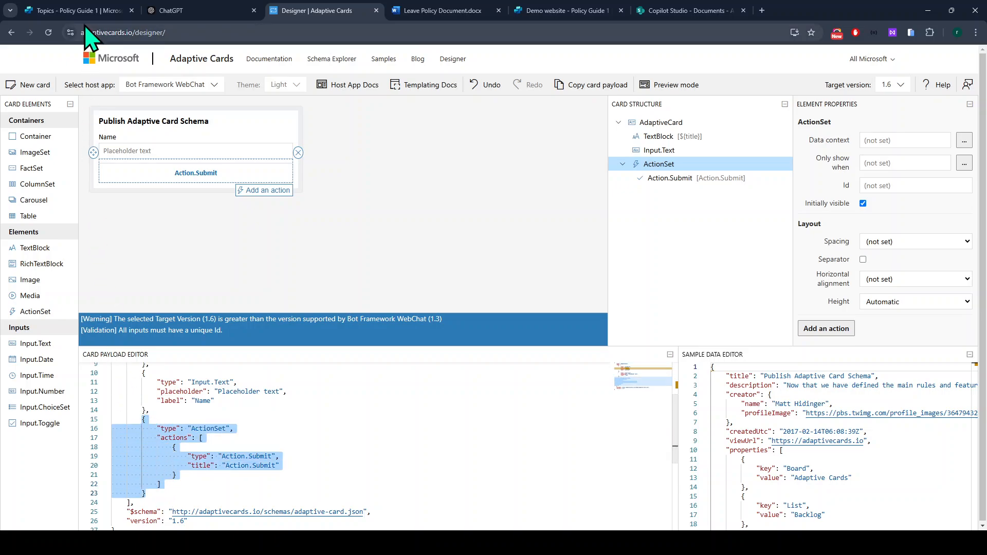
left_click(82, 11)
Paste the ActionSet JSON after the Date of Birth input and apply it, adding a submit button.
left_click(664, 317)
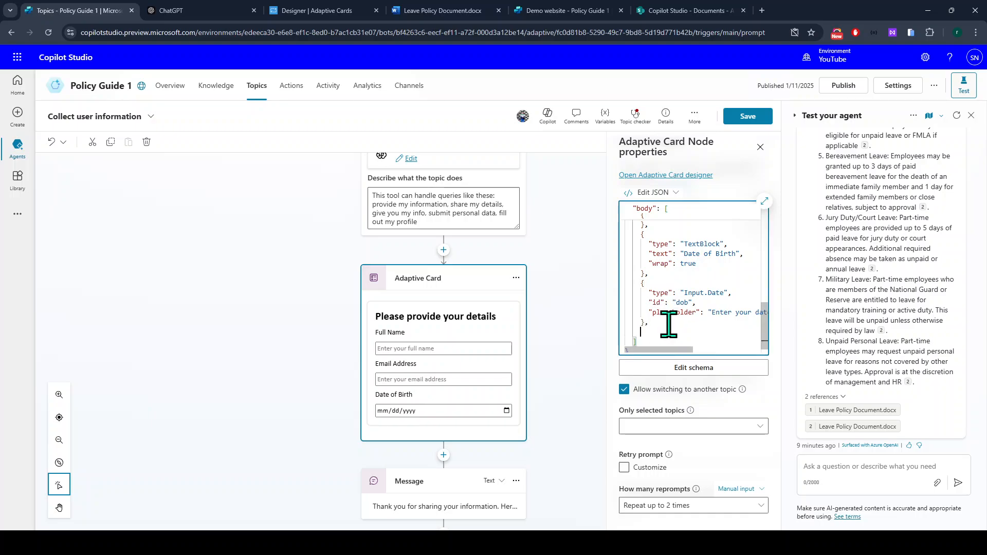
key("ctrl+v")
left_click(696, 406)
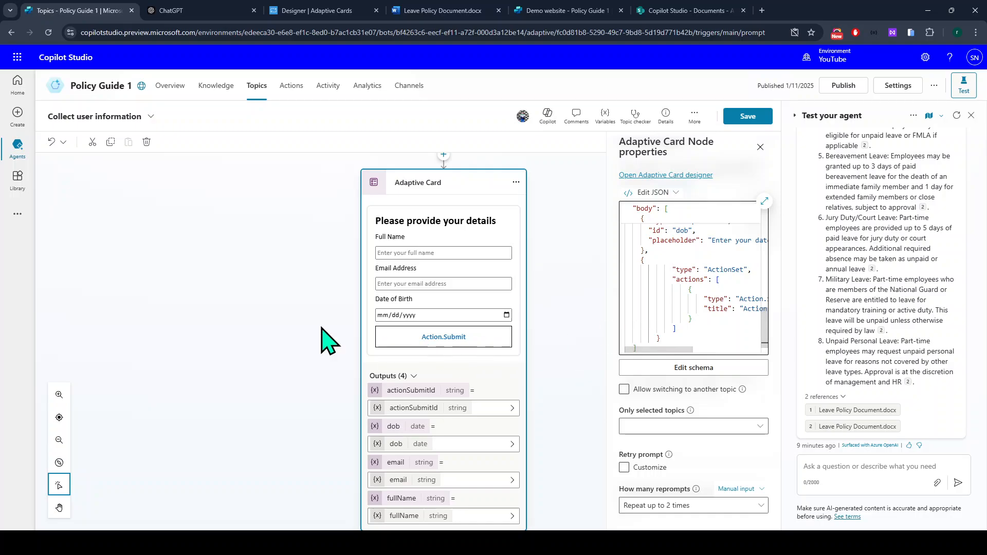
left_click(163, 15)
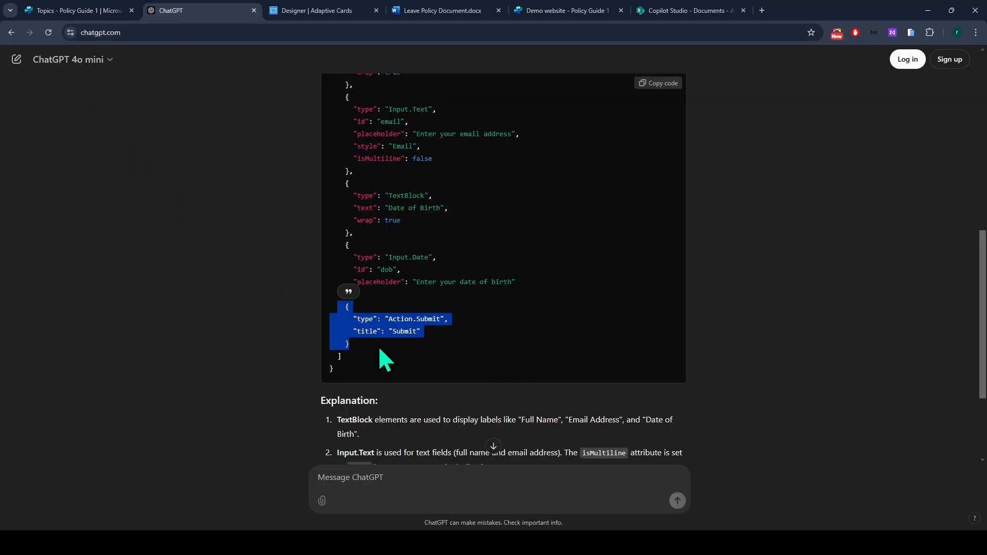
Review the top part of ChatGPT's generated Adaptive Card JSON.
left_click_drag(386, 360, 335, 146)
scroll(392, 294, "up", 2)
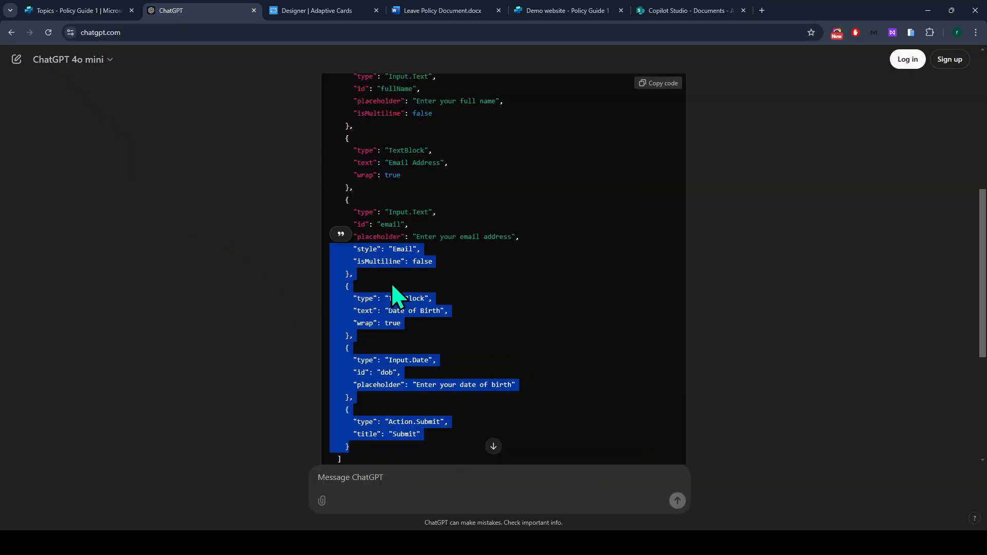
scroll(393, 295, "up", 4)
scroll(392, 308, "down", 2)
scroll(385, 435, "up", 4)
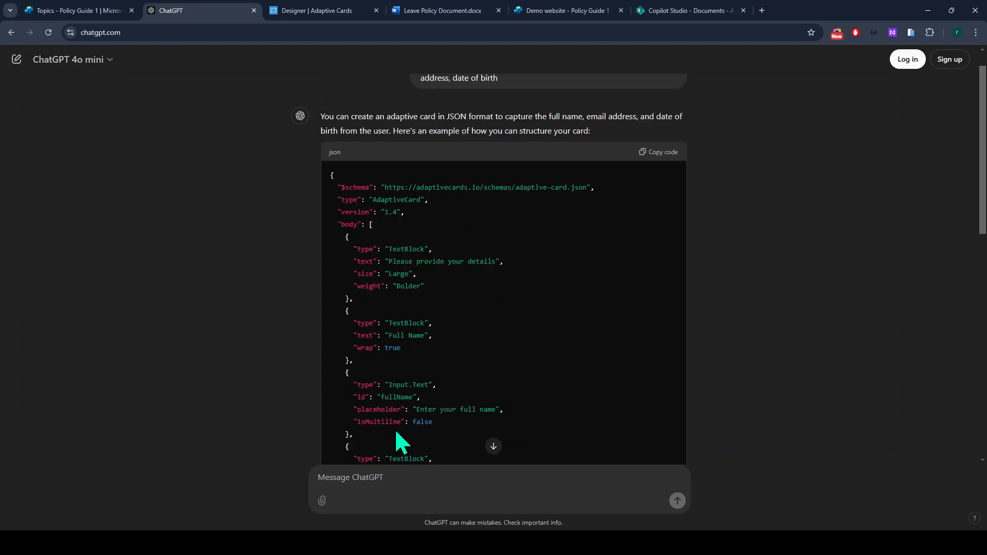
left_click_drag(335, 173, 392, 414)
left_click(397, 418)
Compare with the Adaptive Cards Designer, then scroll through the rest of the generated JSON.
left_click(309, 12)
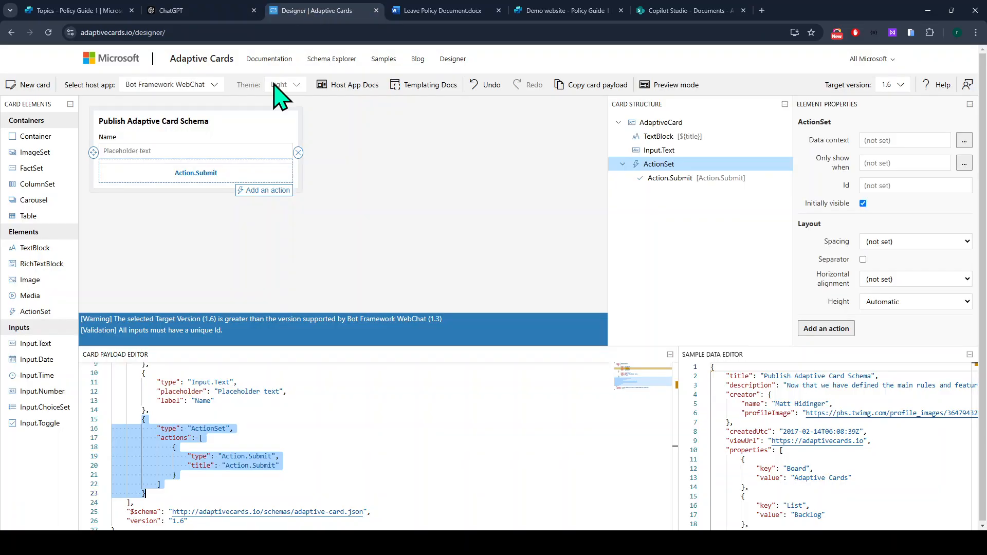
left_click(208, 8)
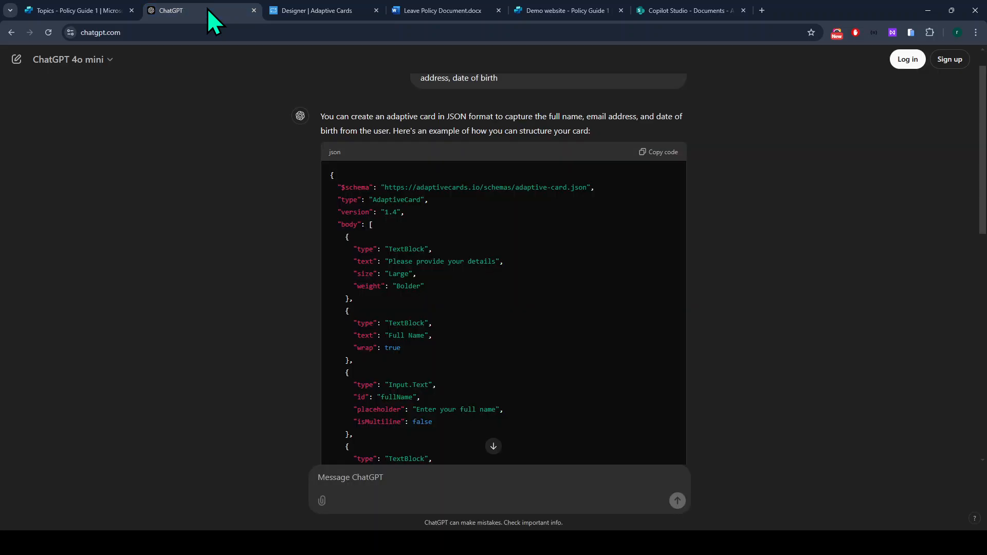
scroll(360, 278, "down", 2)
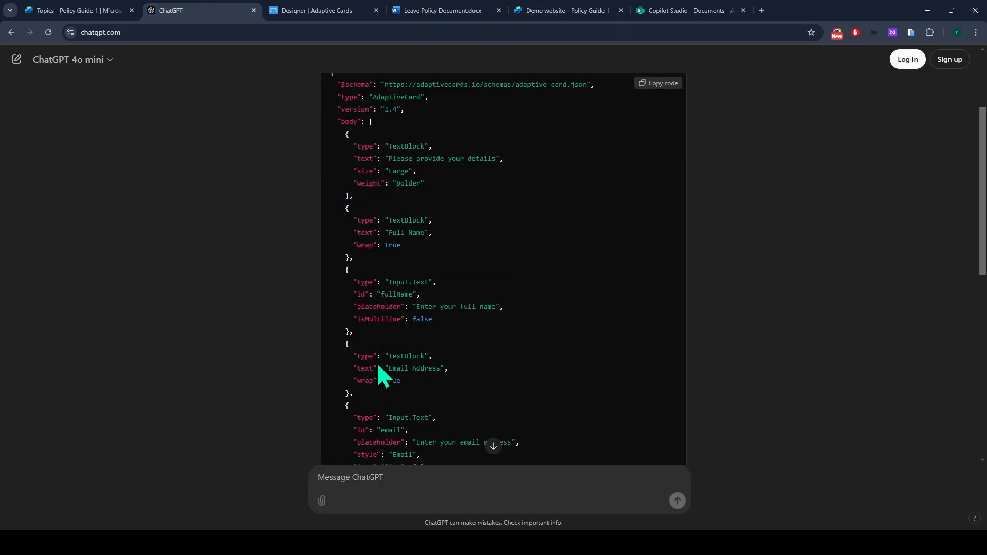
scroll(378, 366, "down", 3)
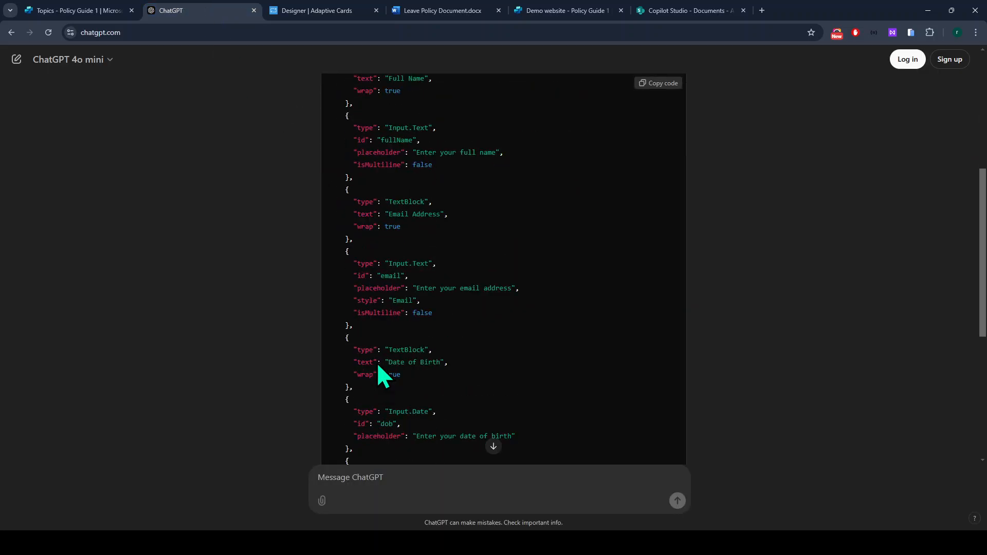
scroll(378, 362, "down", 3)
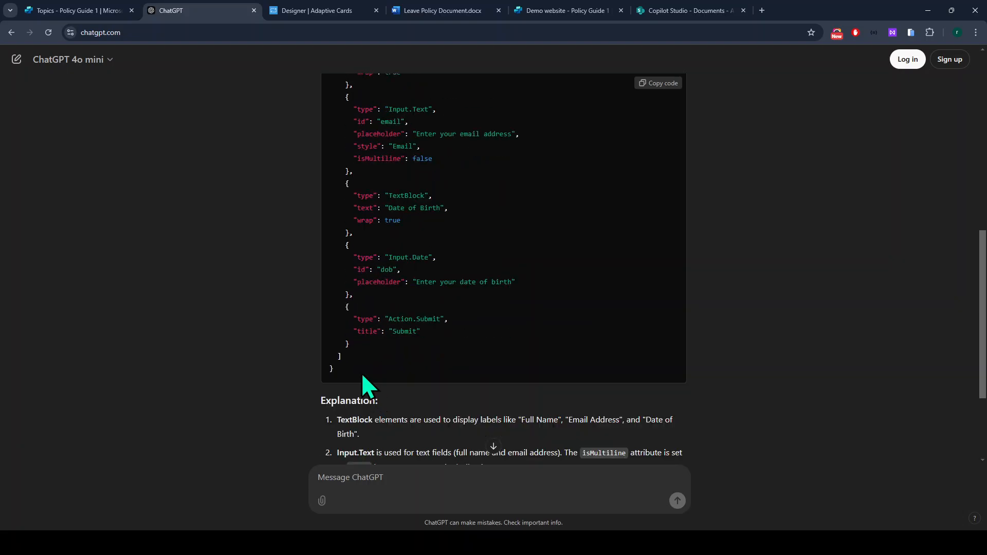
left_click(82, 10)
Replace all card JSON with the copied version, giving outputs actionSubmitId, dob, email and fullName.
left_click(697, 329)
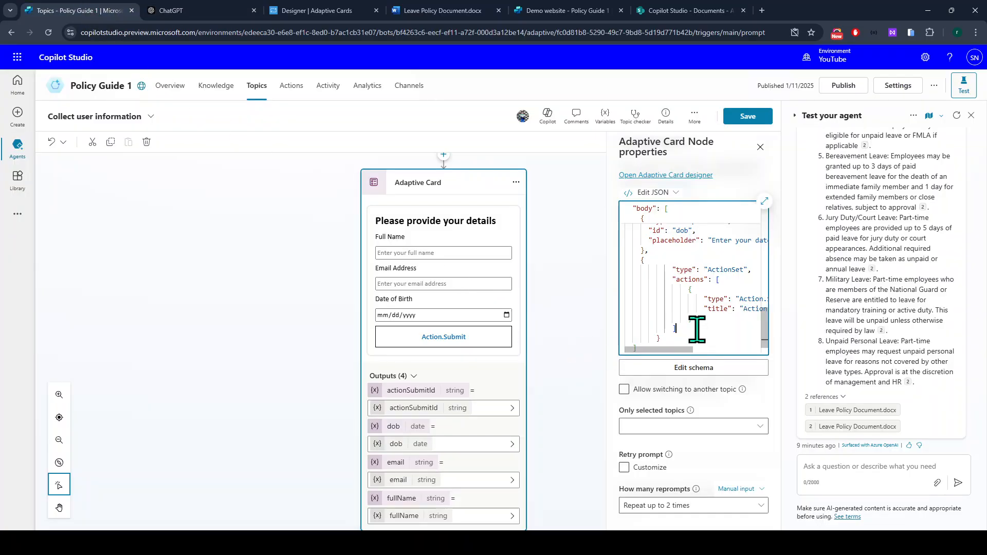
key("ctrl+a")
key("ctrl+v")
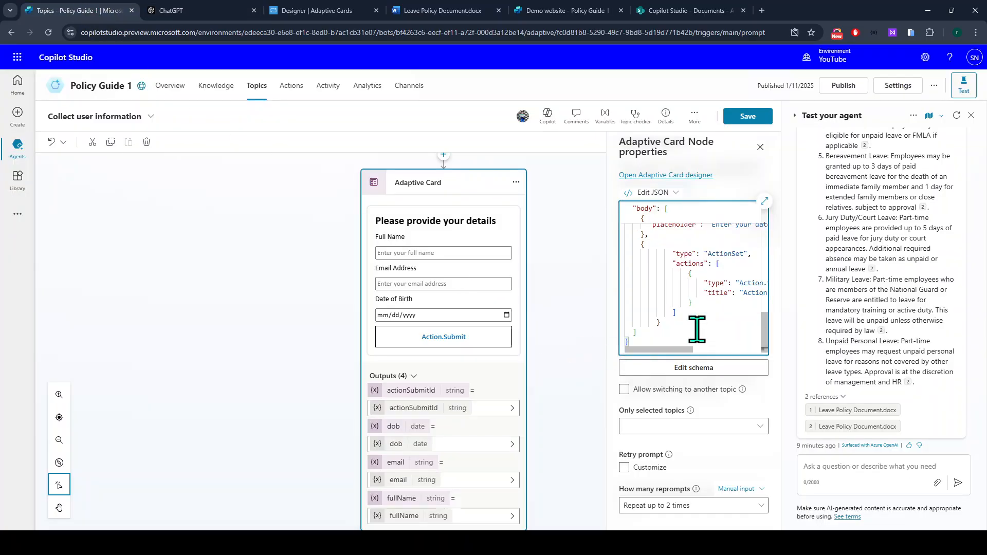
scroll(447, 408, "down", 1)
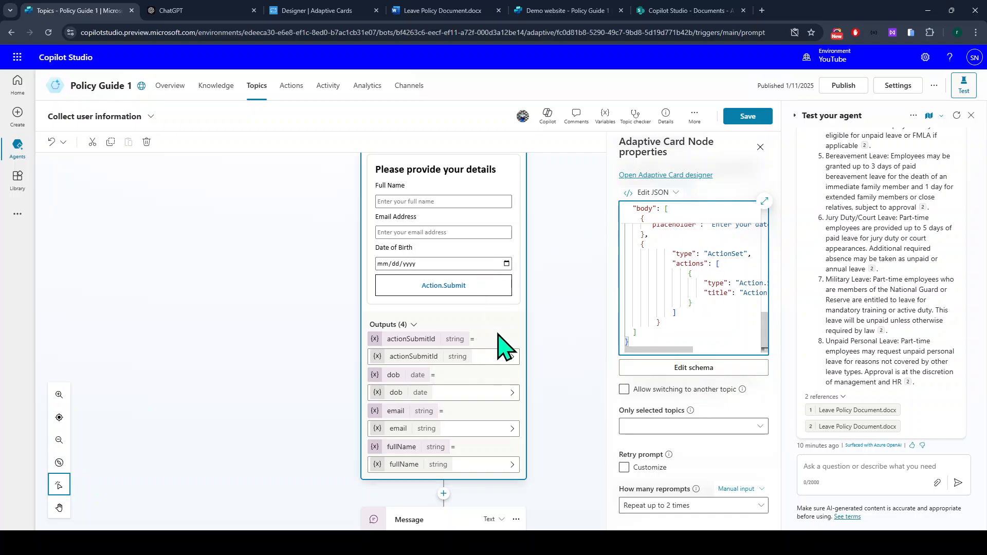
scroll(484, 509, "down", 2)
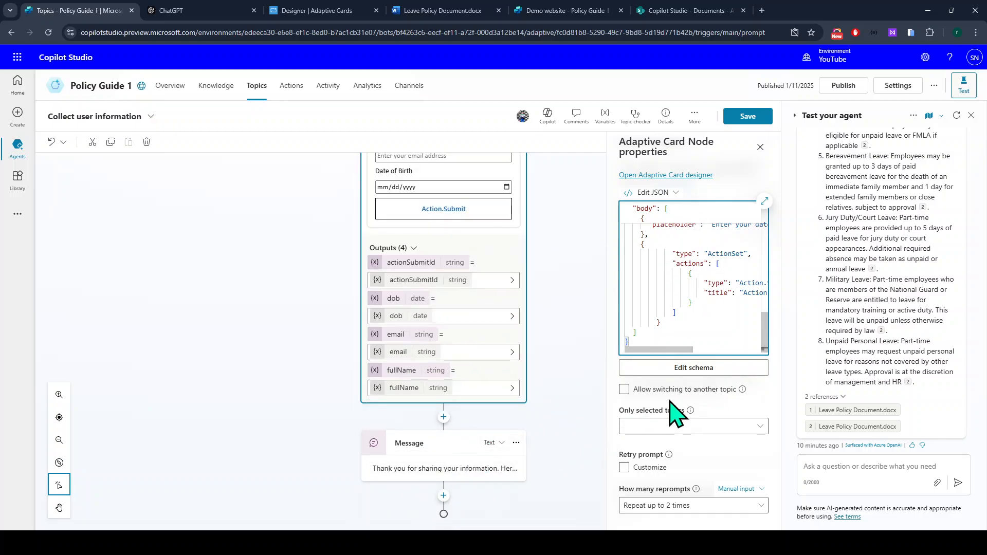
Edit the thank-you message to read 'Thank you for sharing your information. Here is a summary:'.
left_click(415, 471)
scroll(393, 494, "down", 1)
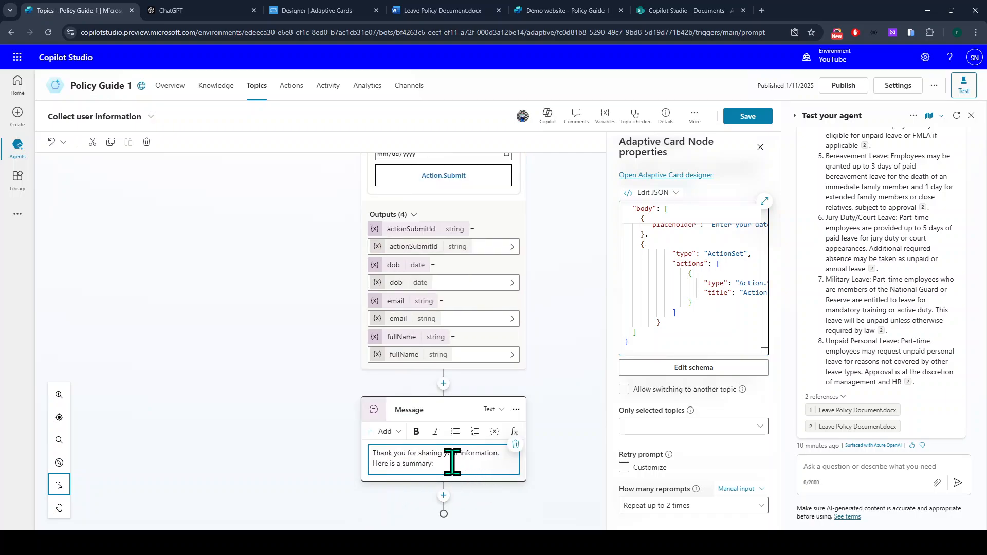
left_click_drag(342, 455, 354, 451)
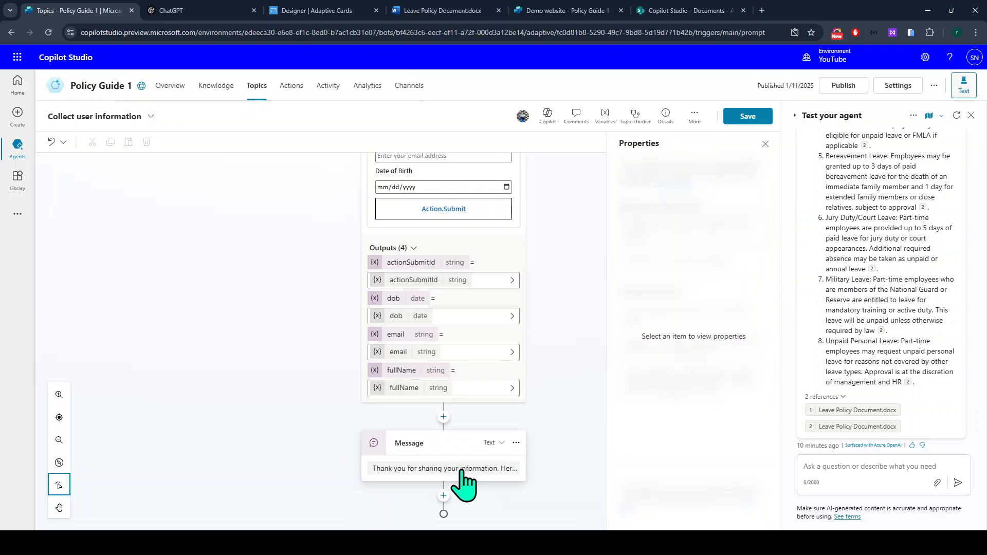
left_click(465, 469)
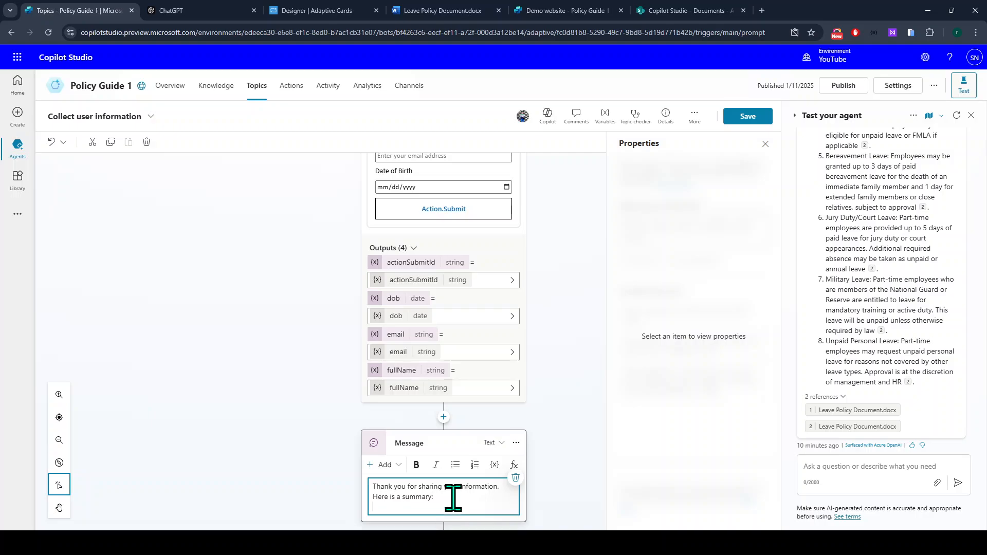
scroll(448, 496, "down", 1)
scroll(403, 347, "up", 1)
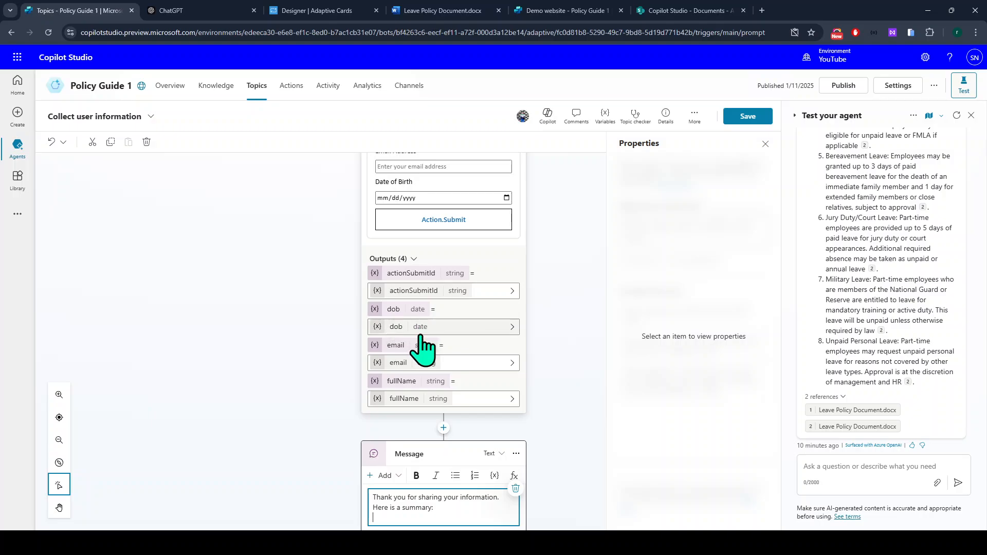
Confirm the dob id in ChatGPT's JSON, then start a new line in the message.
left_click(173, 10)
scroll(391, 355, "up", 2)
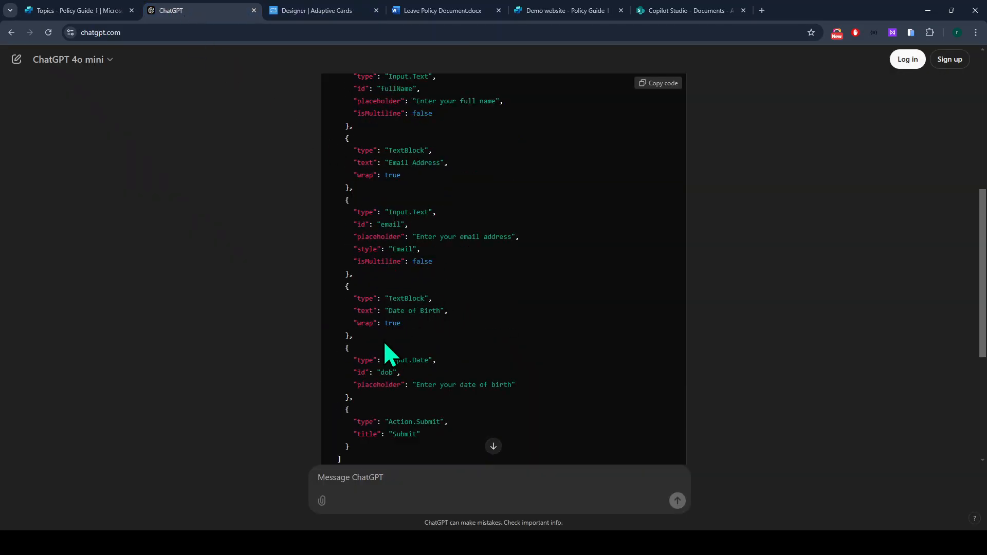
left_click_drag(345, 372, 477, 378)
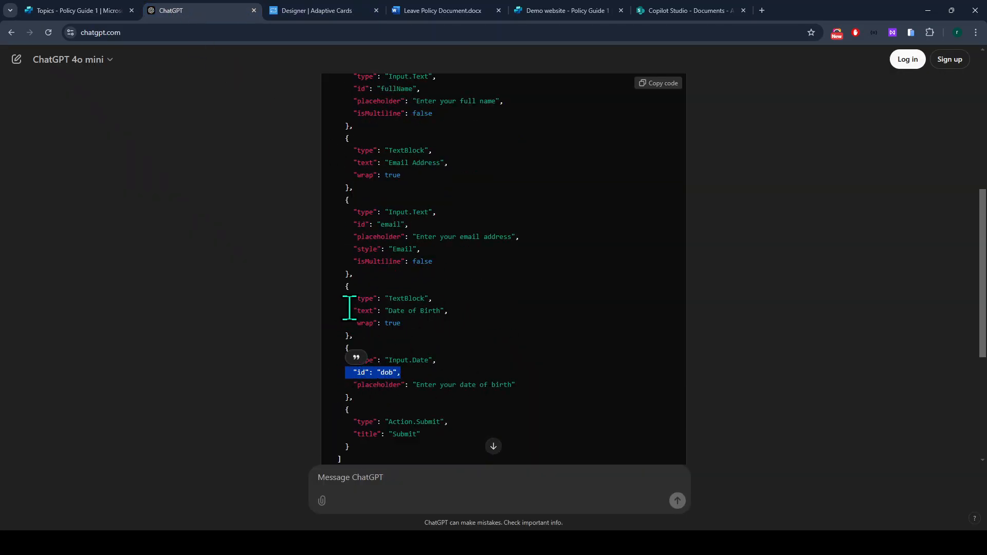
left_click(86, 10)
left_click(434, 456)
key("Return")
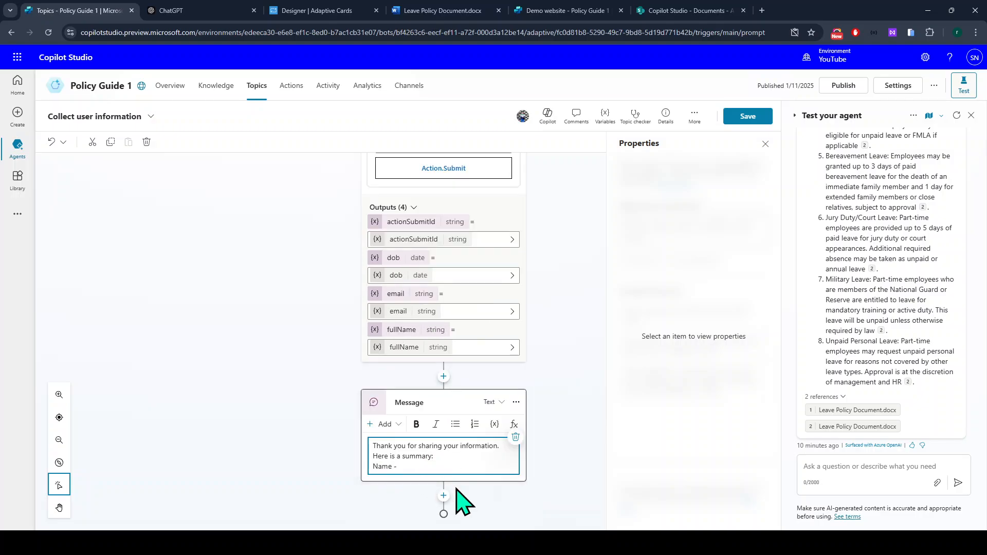
Add a 'Name -' line to the summary filled by the fullName variable.
key("Return")
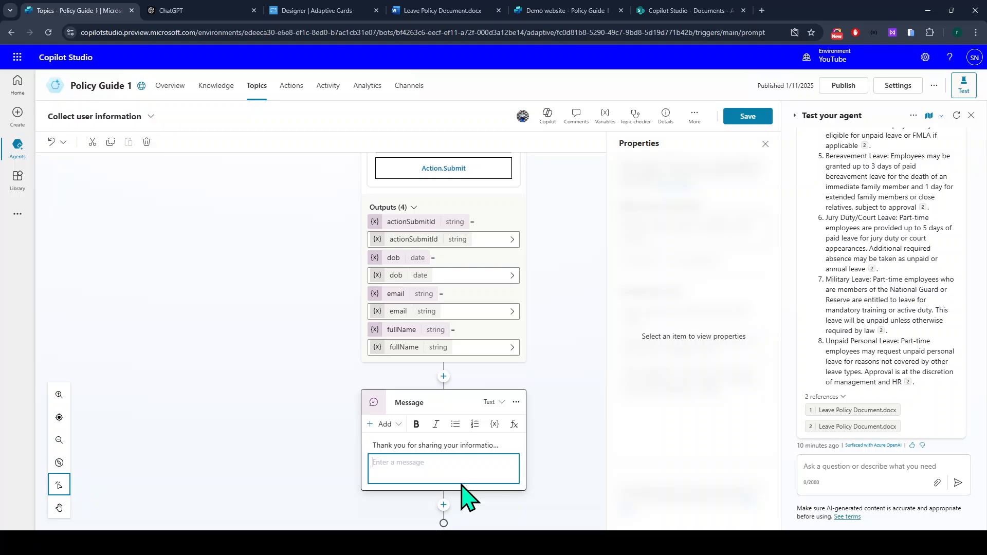
left_click(462, 447)
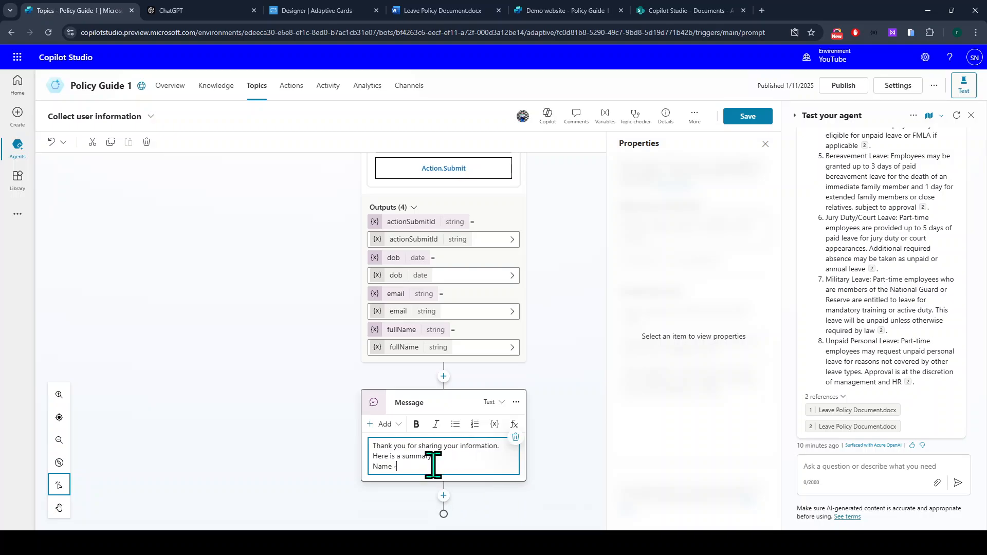
left_click(496, 435)
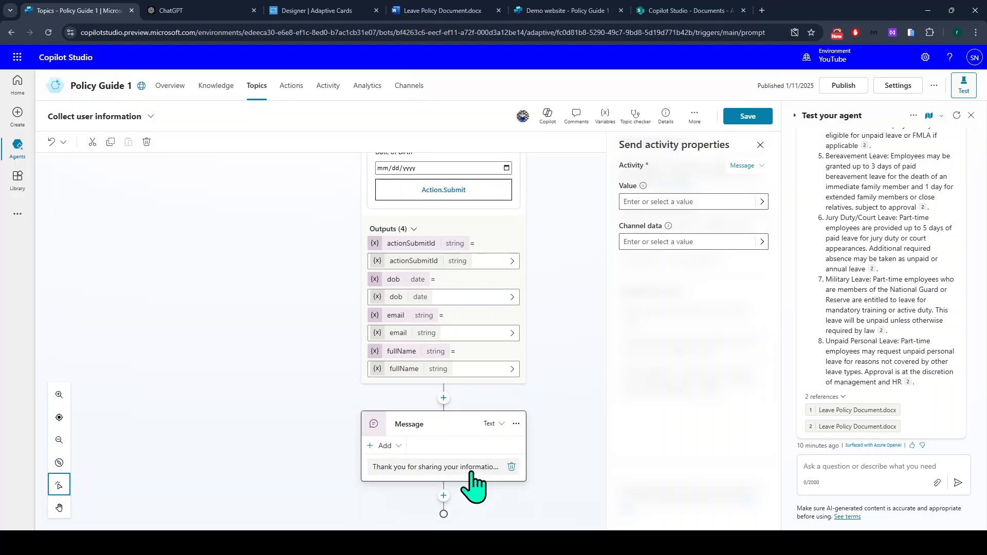
left_click(470, 469)
left_click(495, 446)
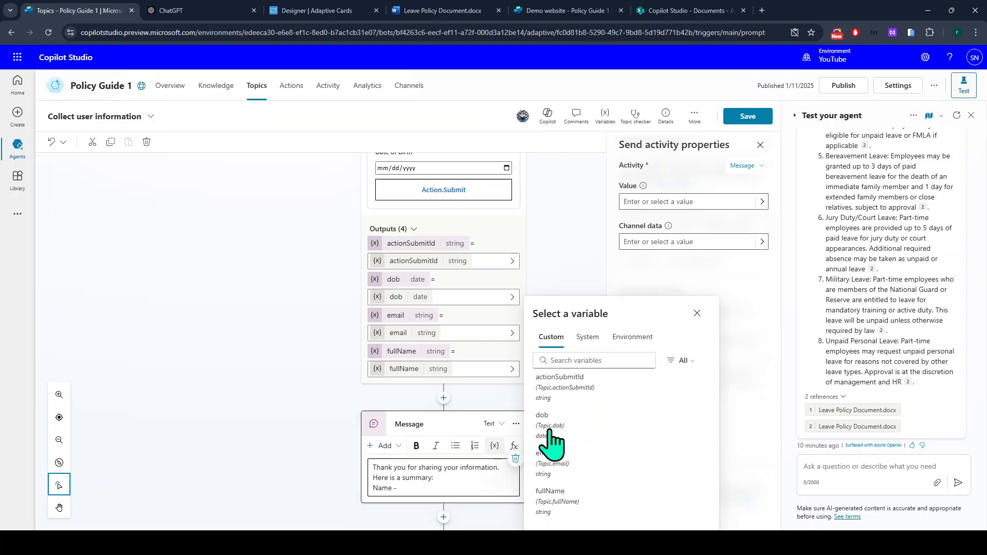
left_click(559, 513)
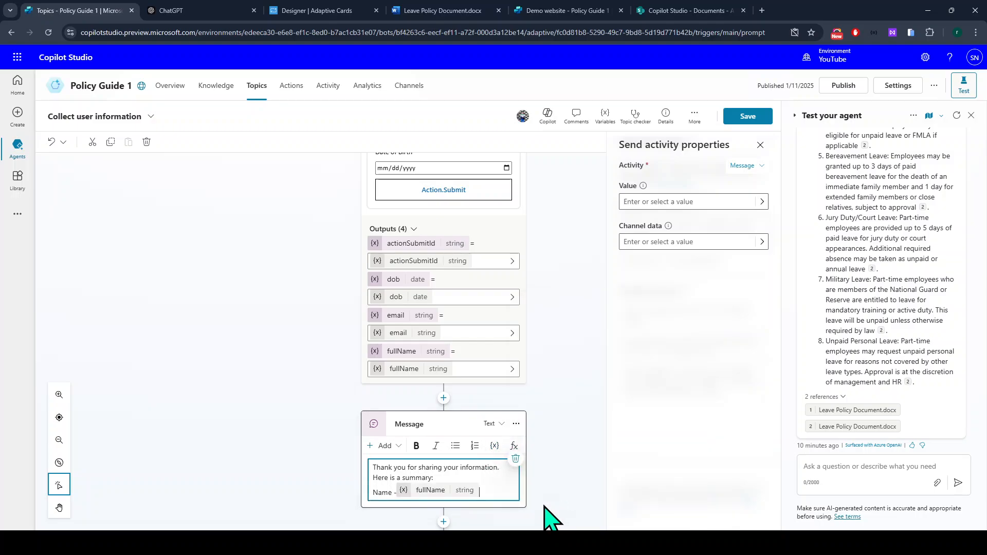
Add 'Email -' and 'DOB -' lines using the email and dob variables, then save the topic.
key("Return")
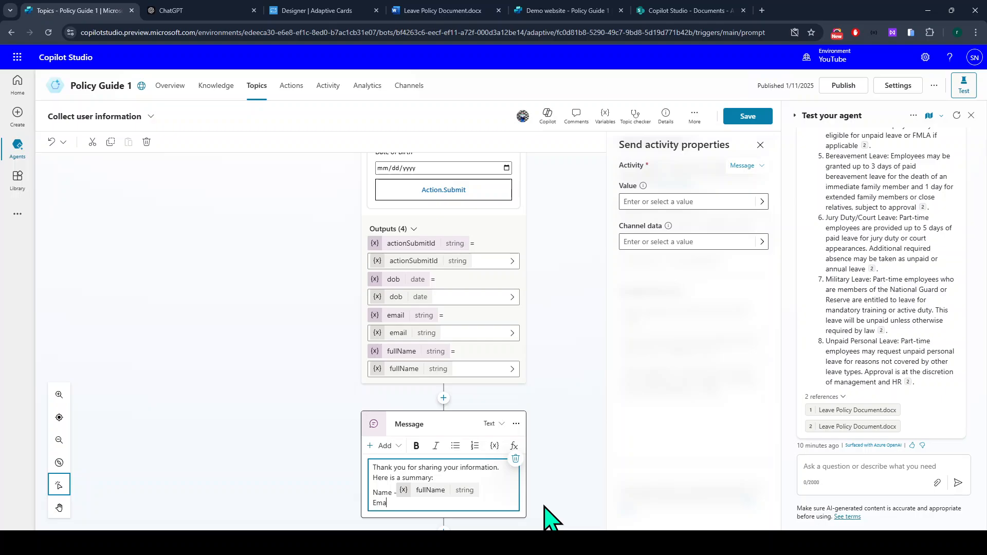
left_click(494, 446)
left_click(566, 468)
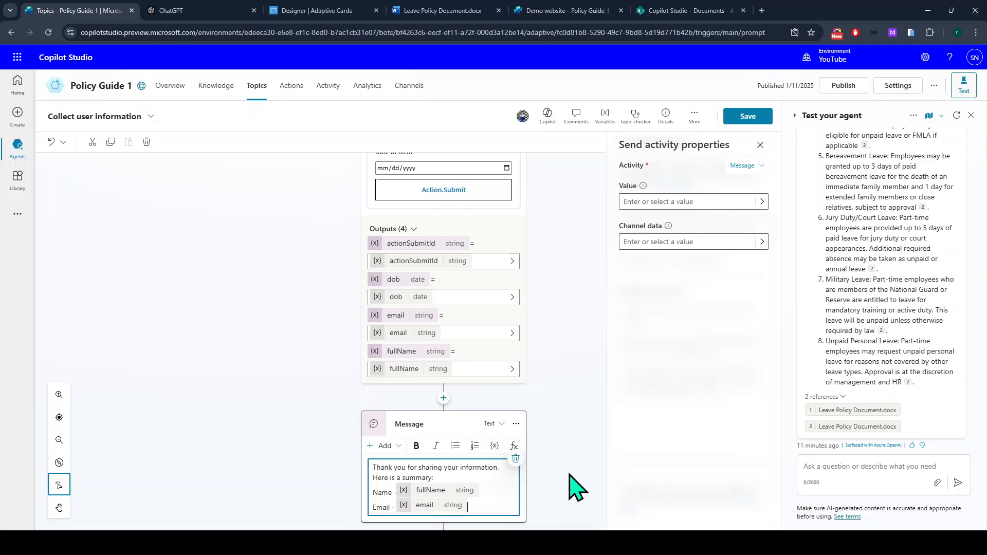
scroll(495, 472, "down", 1)
key("Return")
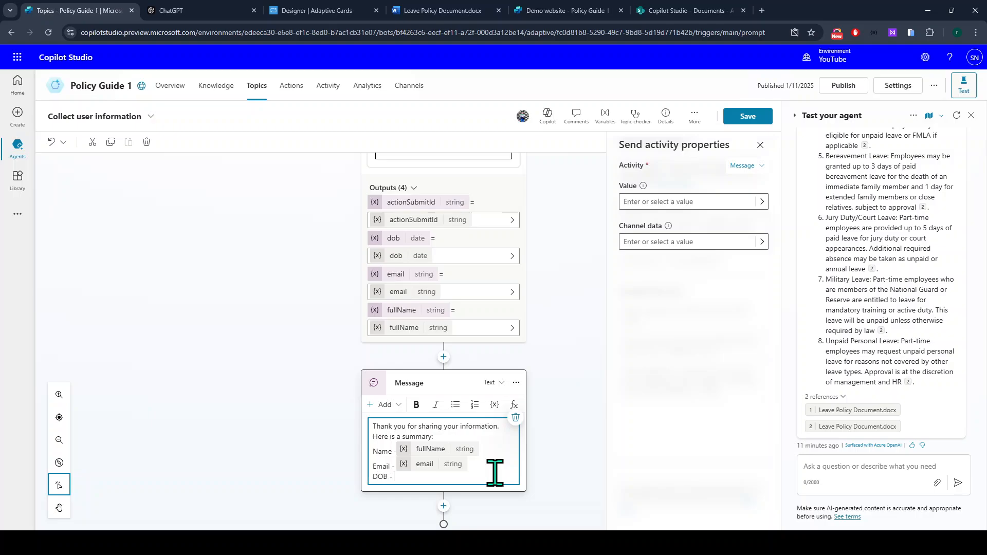
type("DOB -")
left_click(495, 405)
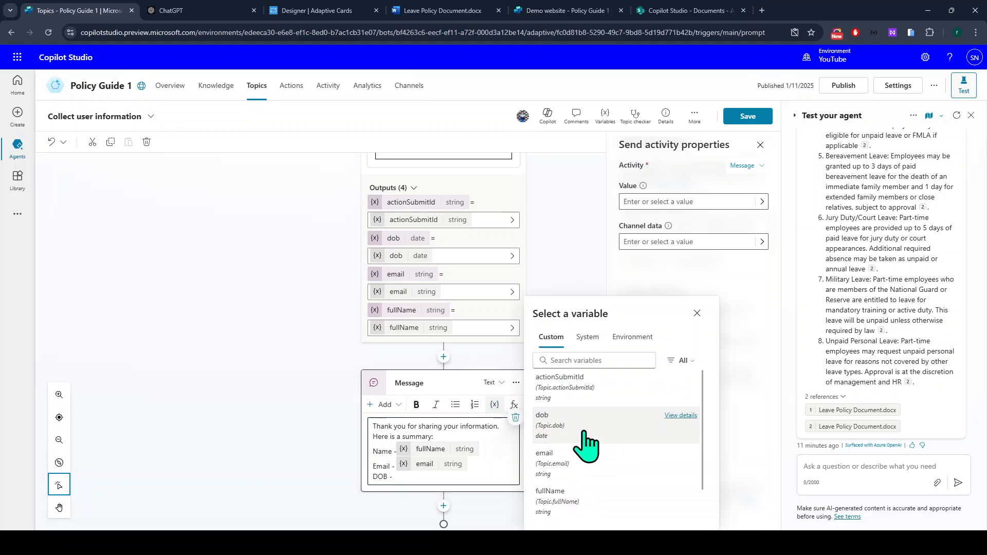
left_click(579, 419)
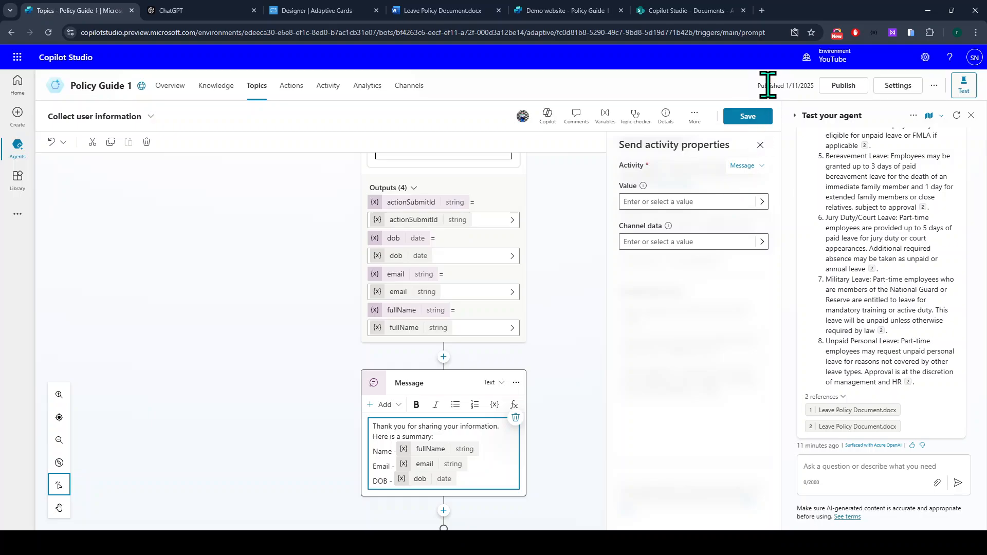
left_click(754, 116)
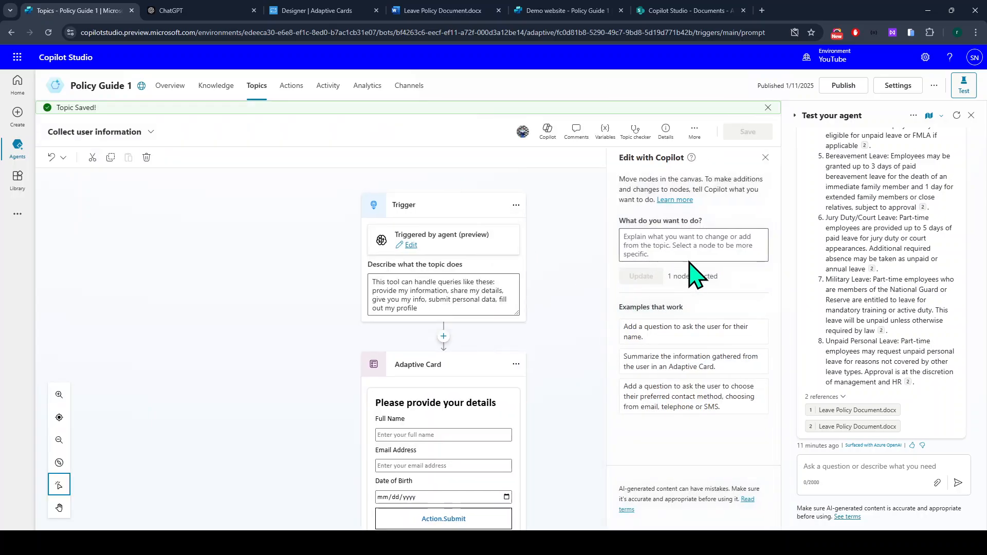
Restart the test chat, give a name, choose Other, and send 'submit my personal info'.
left_click(957, 116)
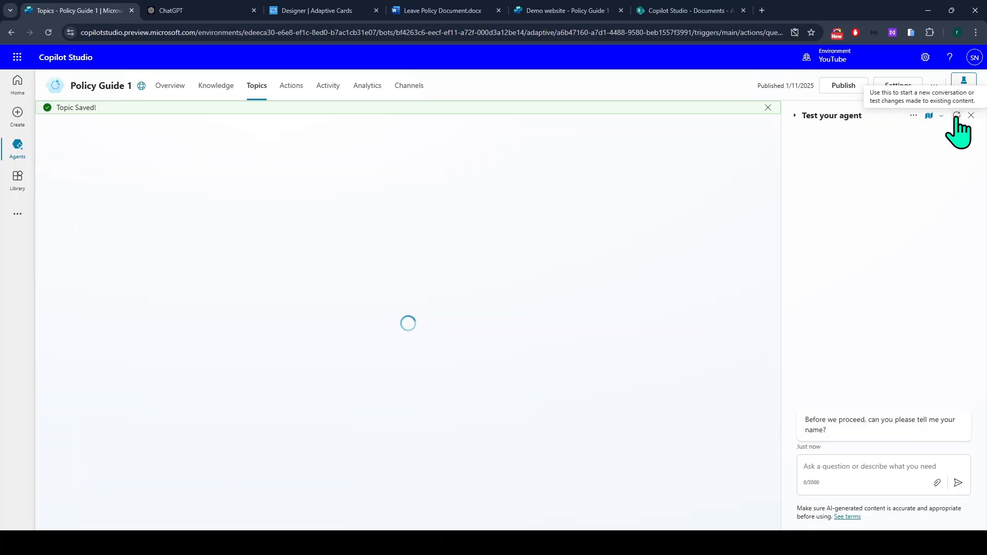
left_click(852, 468)
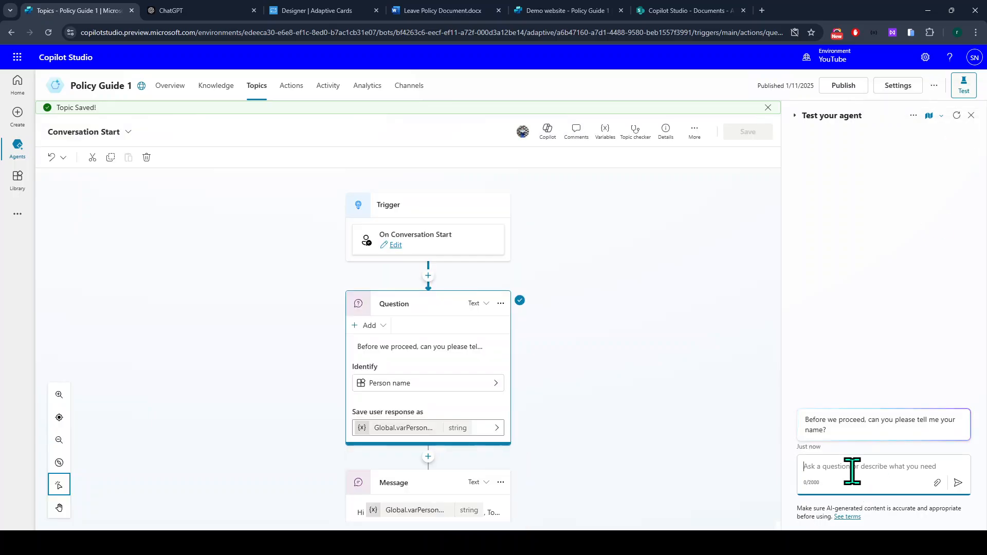
type("jui")
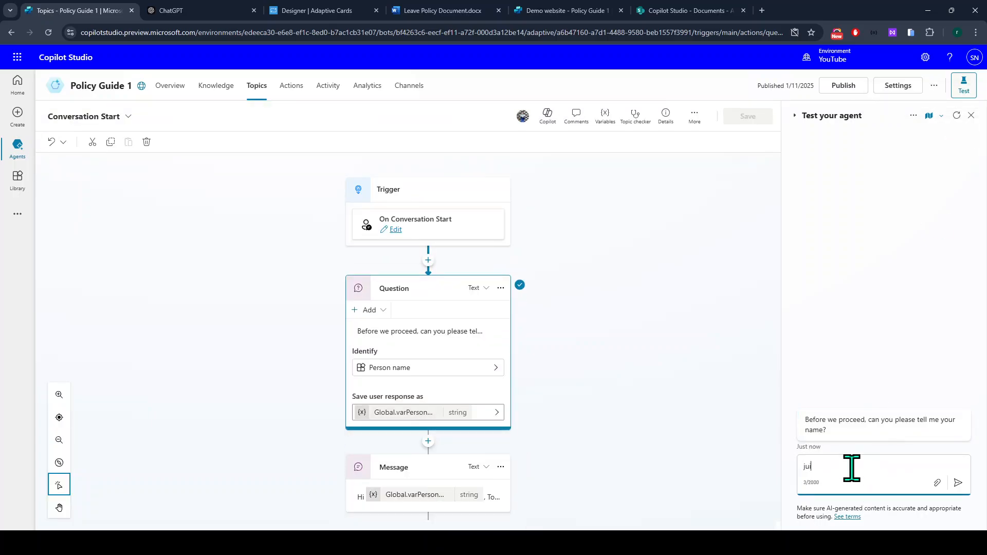
type("i")
key("Return")
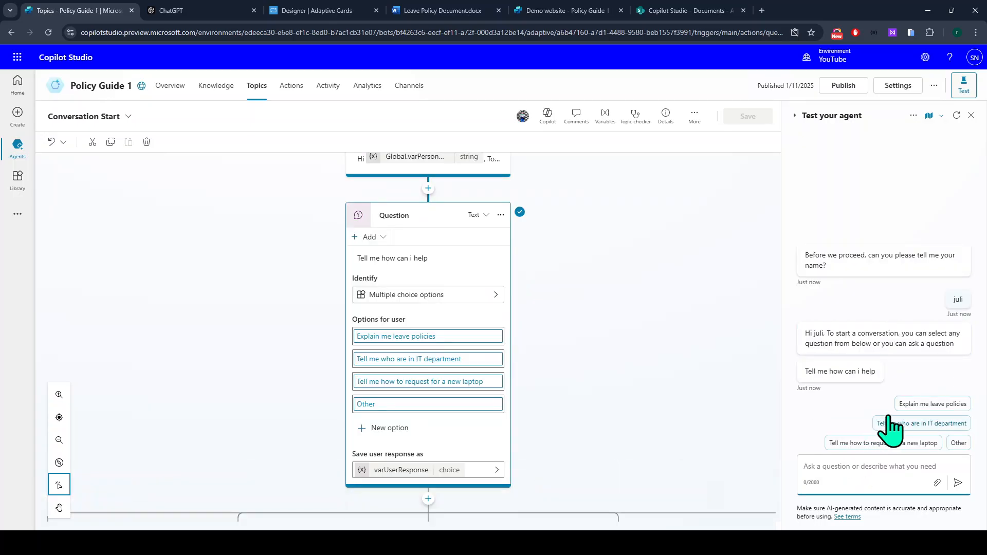
left_click(959, 443)
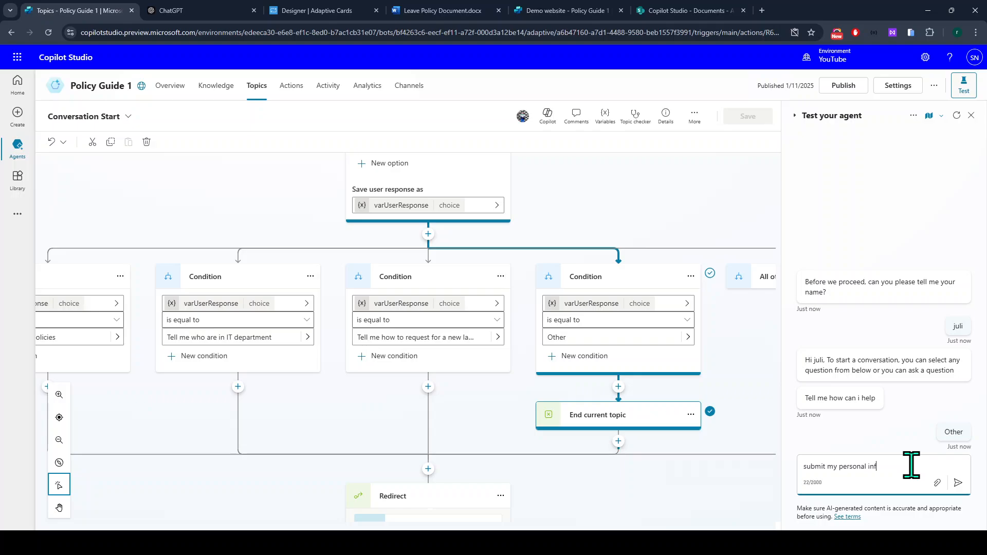
key("Return")
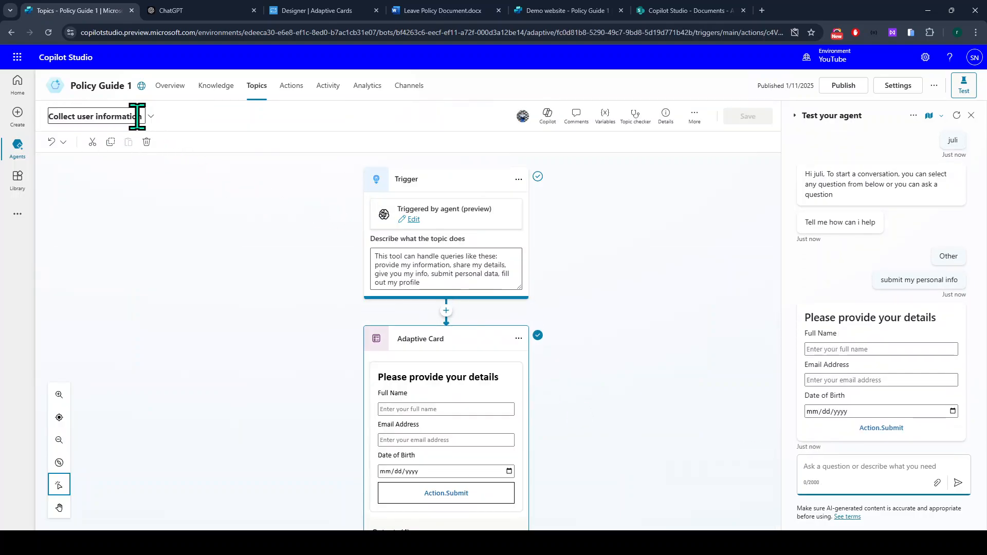
Fill the test card with a full name, email address and date of birth, and submit it.
scroll(432, 389, "down", 2)
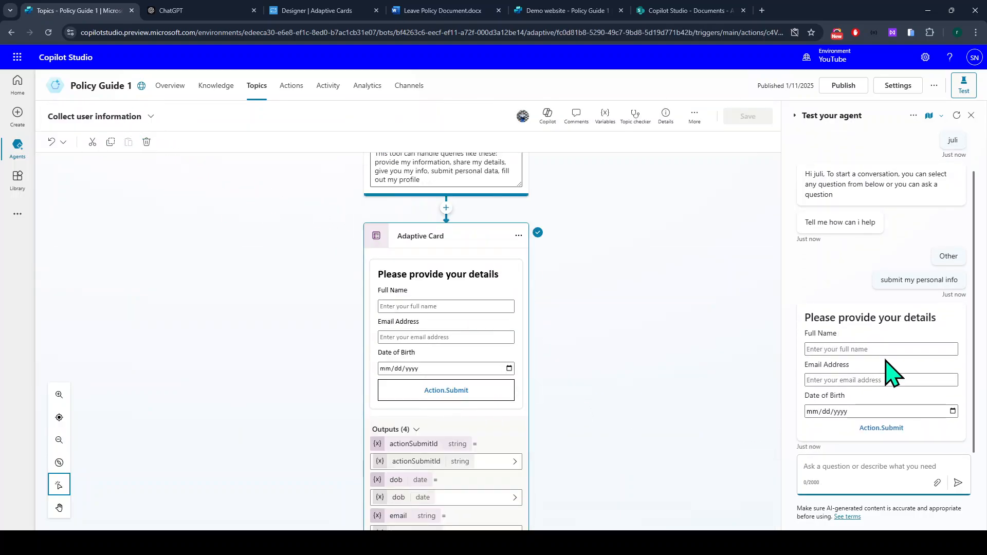
left_click(819, 349)
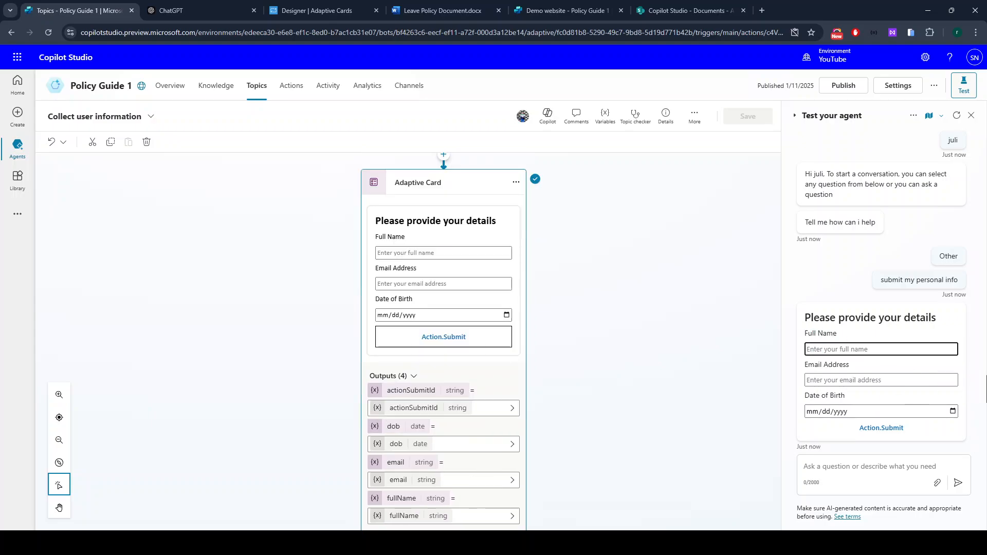
key("Tab")
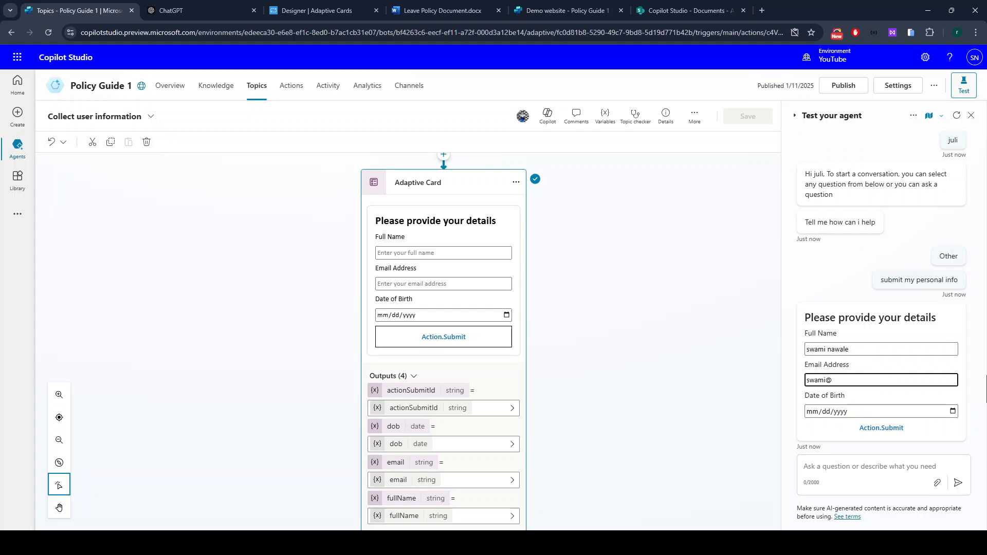
key("Tab")
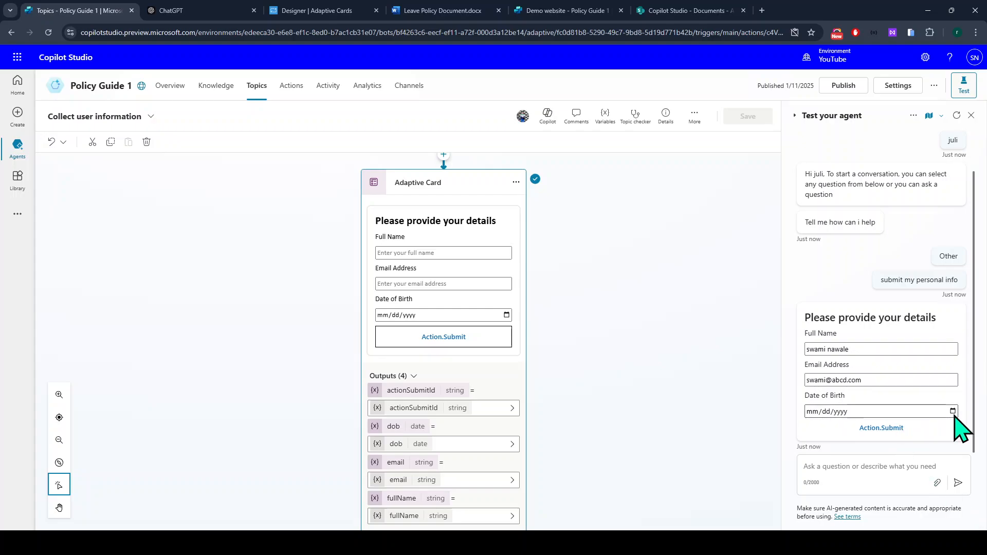
type("01232025")
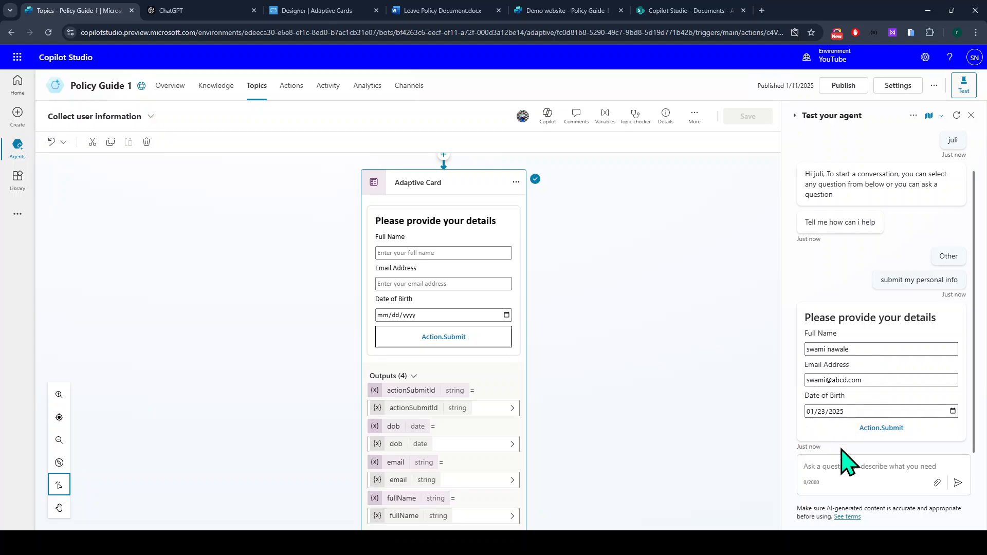
left_click(883, 429)
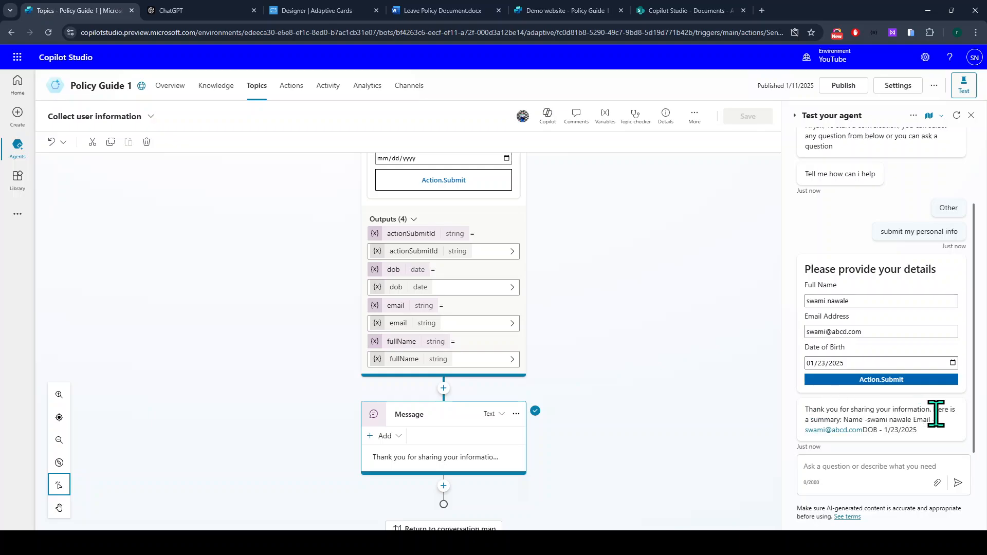
Check that the summary reply lists the entered name, email and date of birth.
left_click_drag(844, 420, 869, 431)
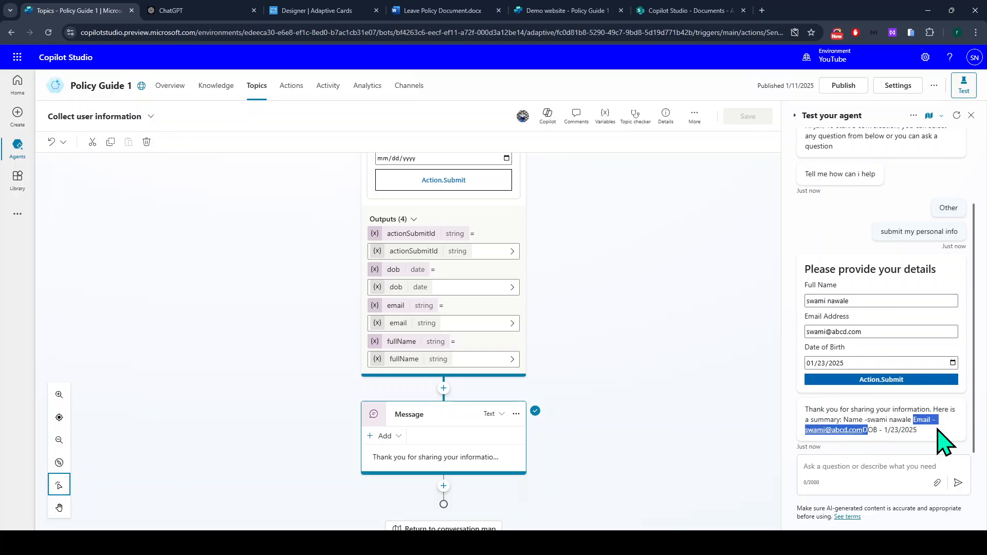
left_click_drag(943, 441, 862, 436)
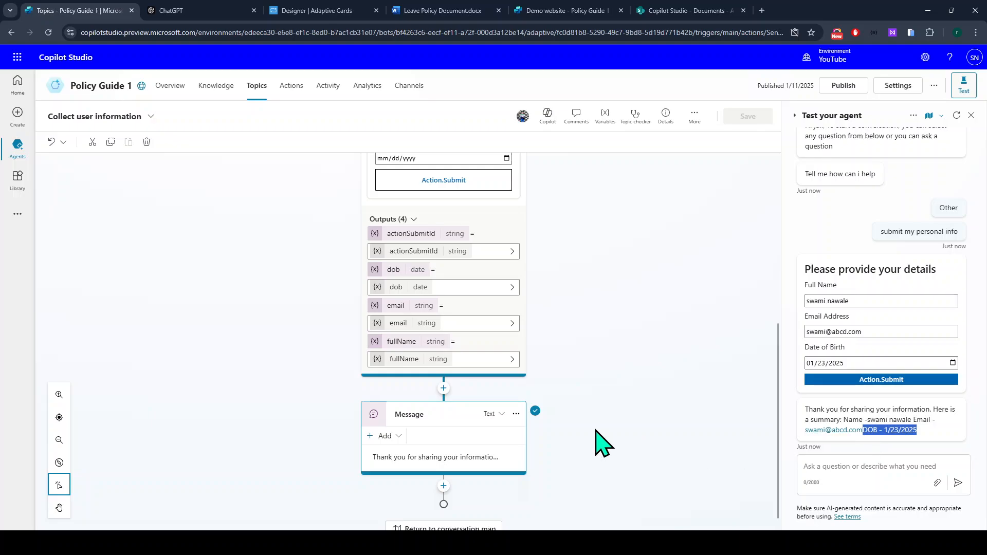
scroll(430, 329, "down", 1)
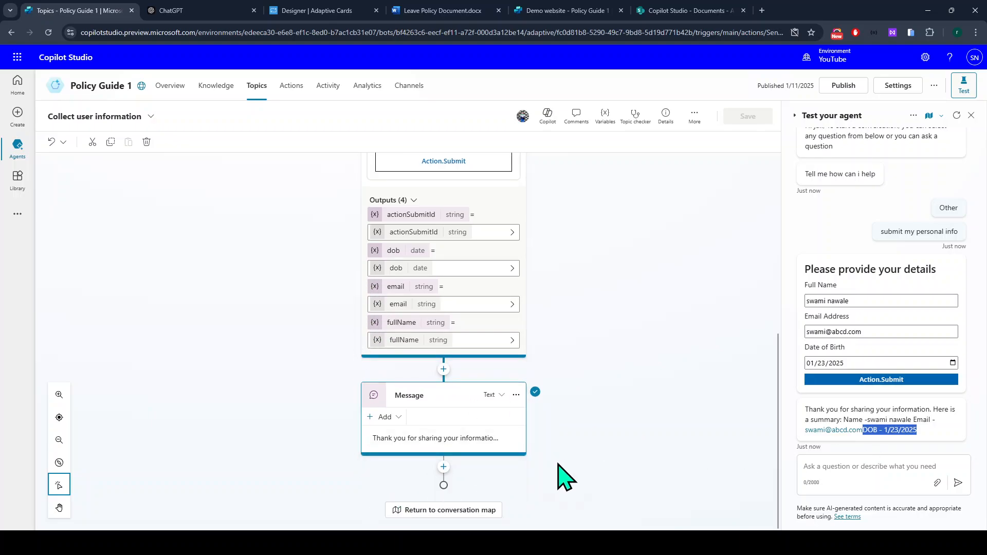
scroll(392, 326, "up", 10)
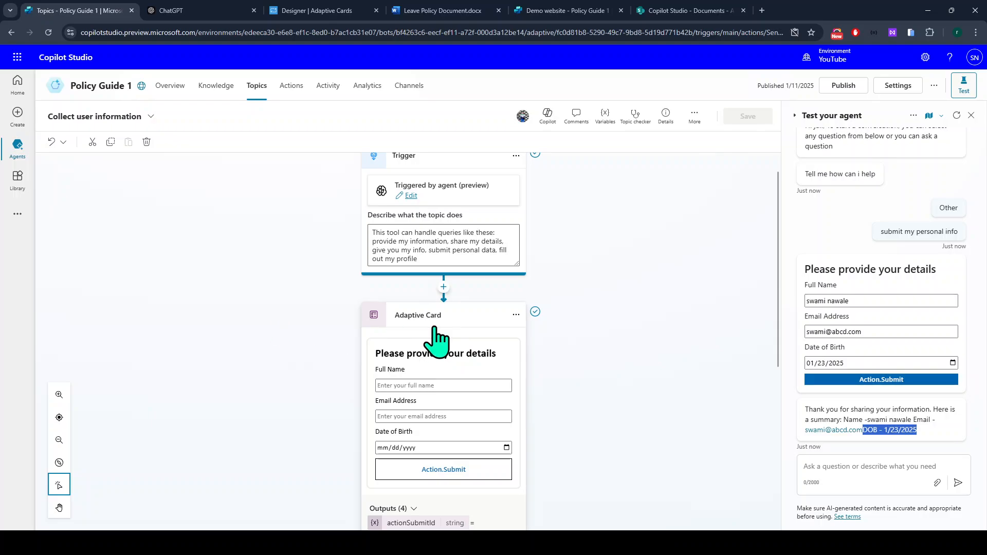
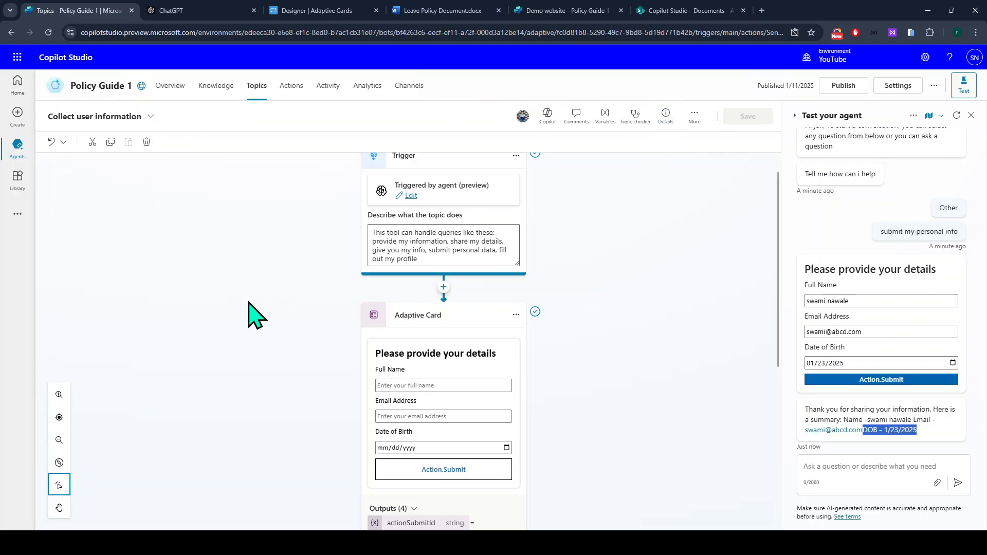
Submit the adaptive card with name, email and date of birth in the test chat.
left_click(874, 381)
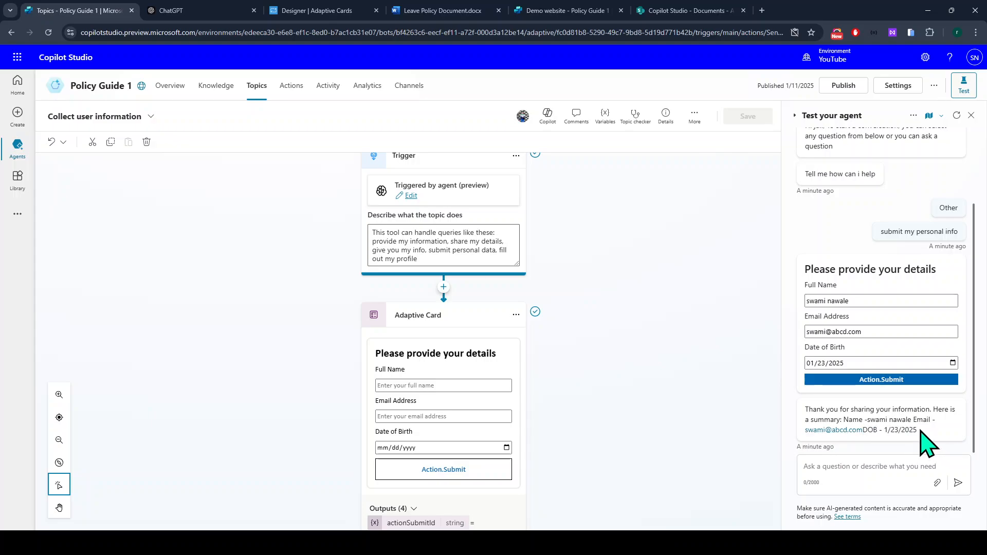
scroll(701, 441, "down", 5)
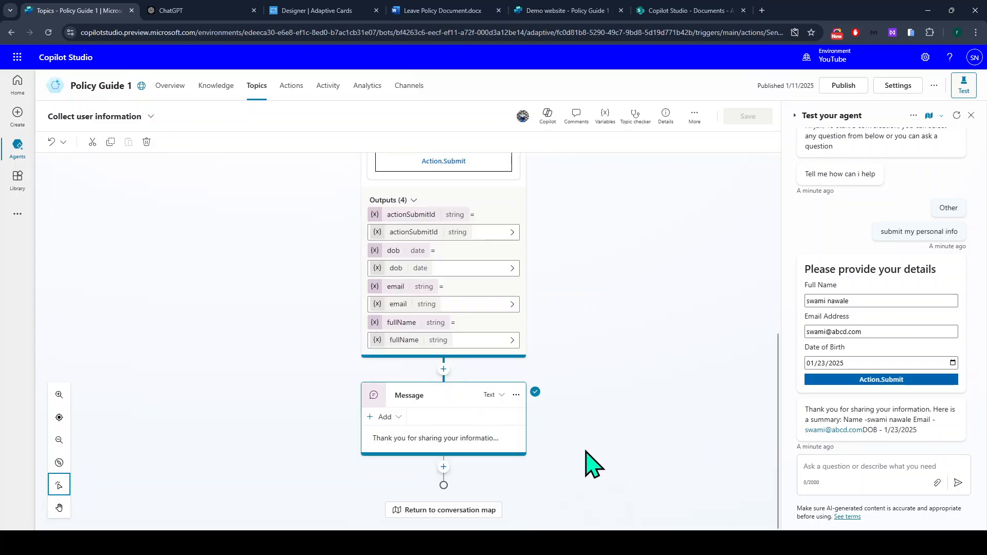
Add a Create a flow action below the Message node, opening a new Power Automate flow template.
left_click(444, 468)
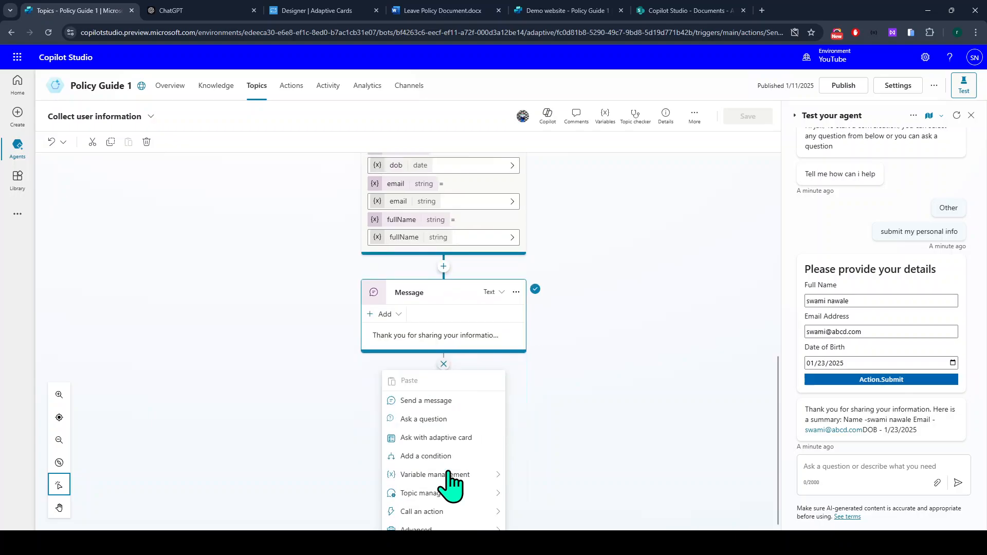
mouse_move(412, 503)
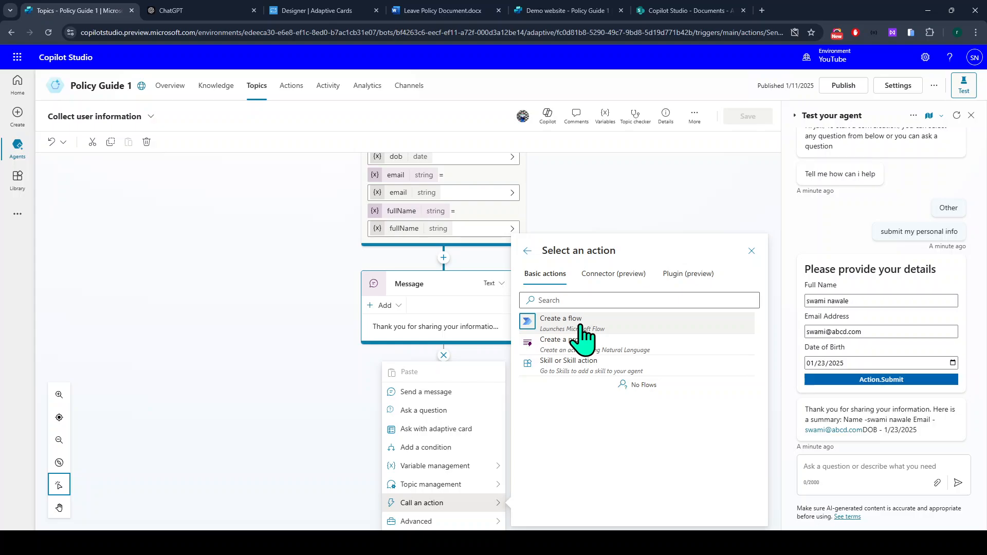
left_click(561, 321)
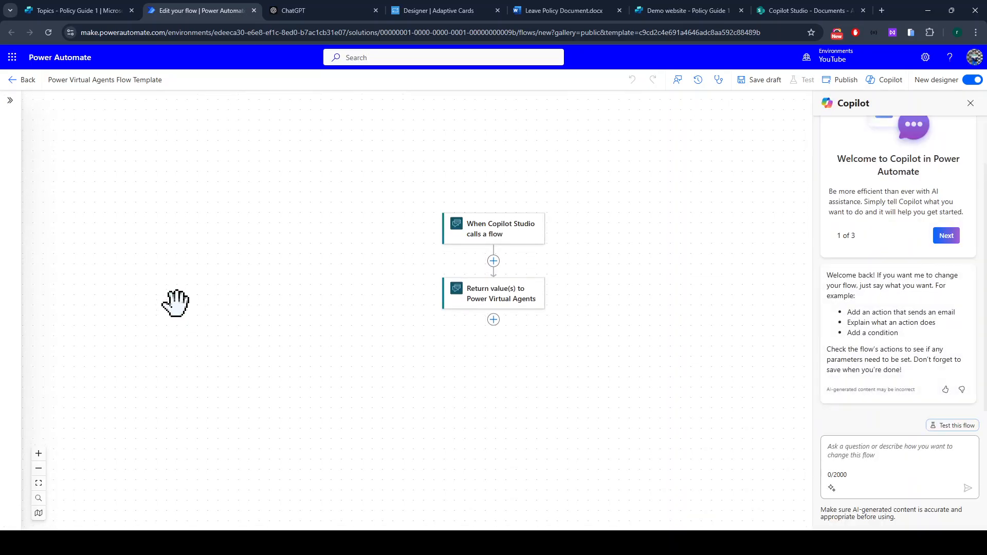
Inspect the Copilot Studio trigger and Return value(s) steps, then reselect the trigger.
left_click(469, 214)
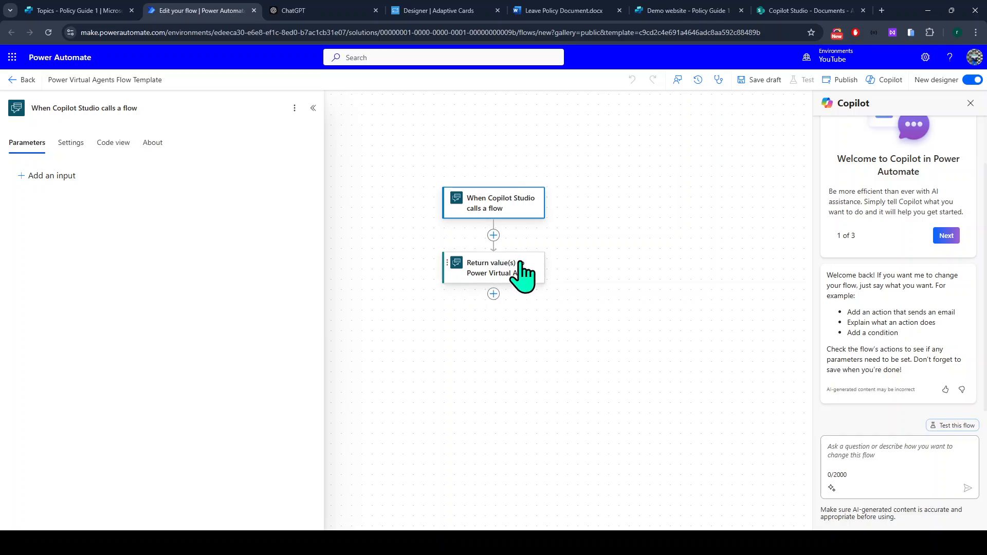
left_click(496, 277)
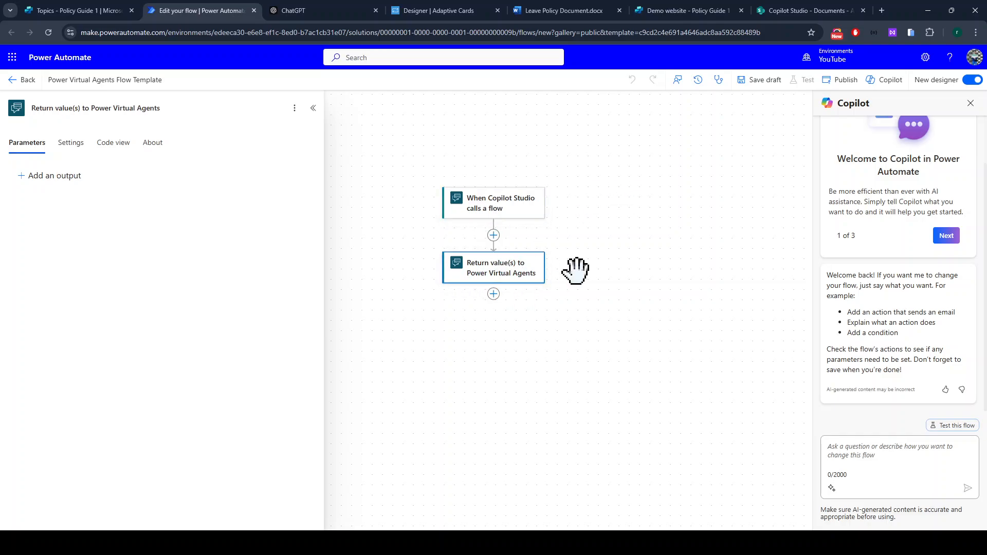
left_click(494, 235)
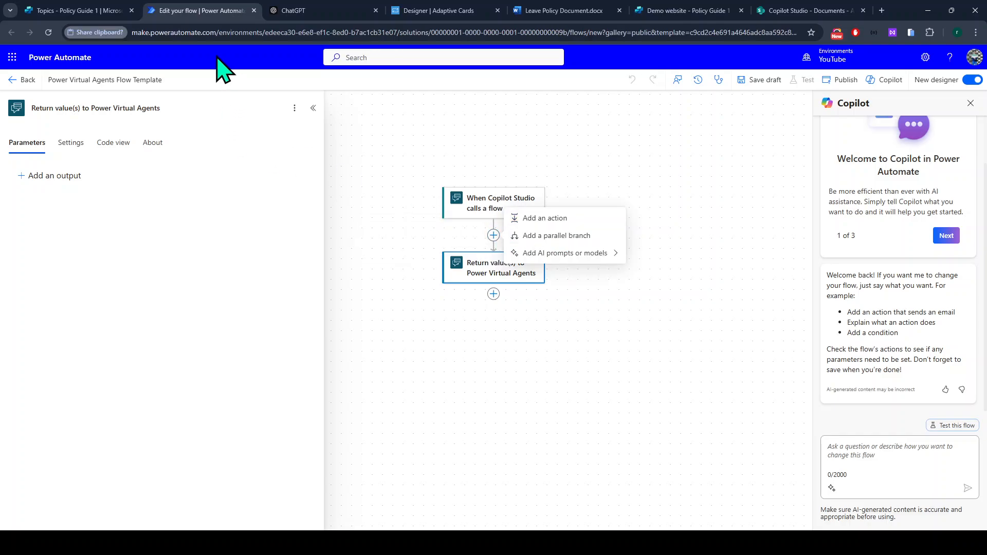
left_click(487, 211)
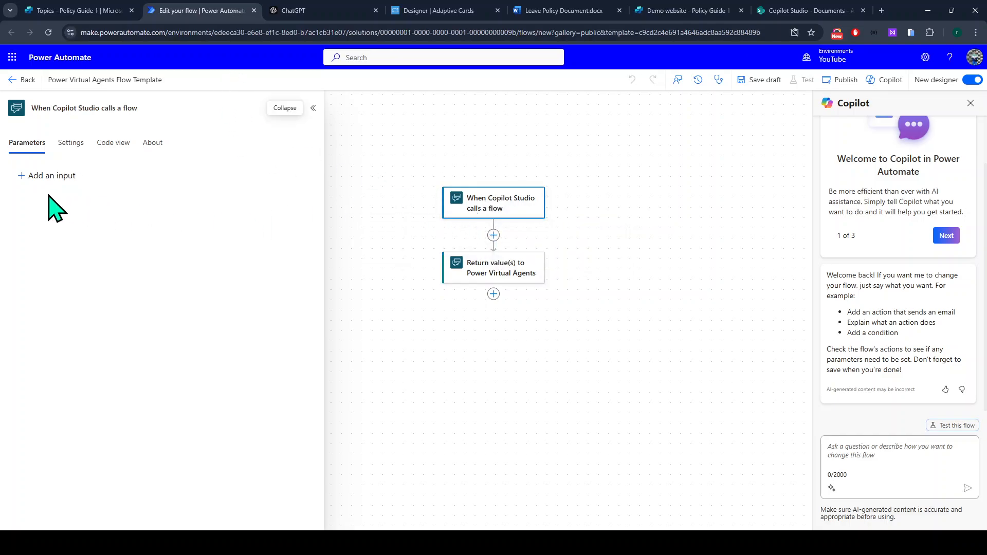
left_click(99, 11)
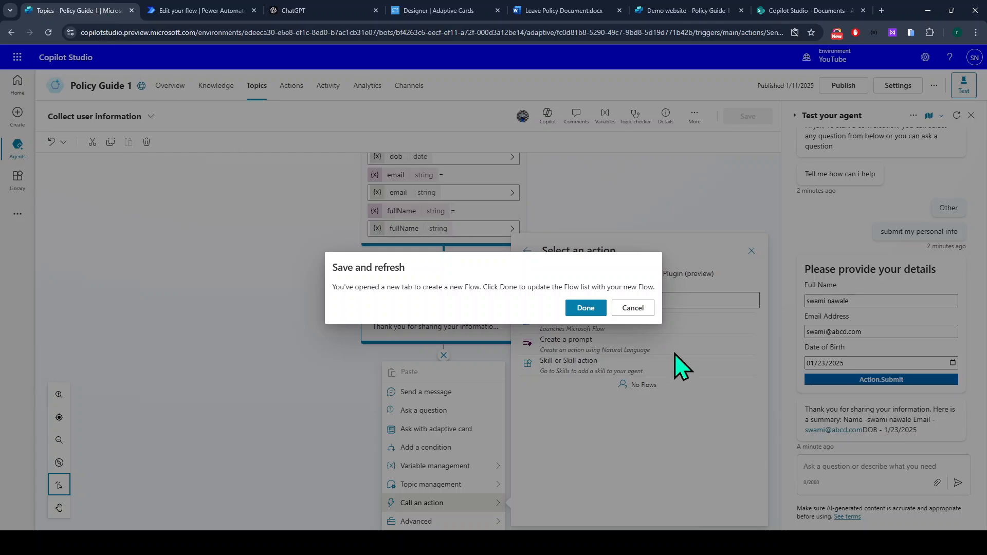
left_click(636, 308)
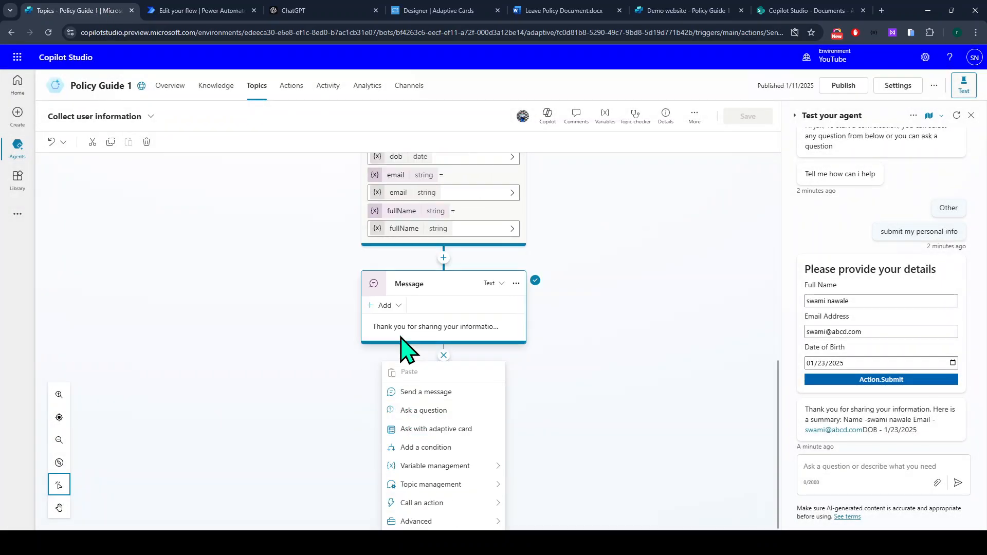
left_click(441, 312)
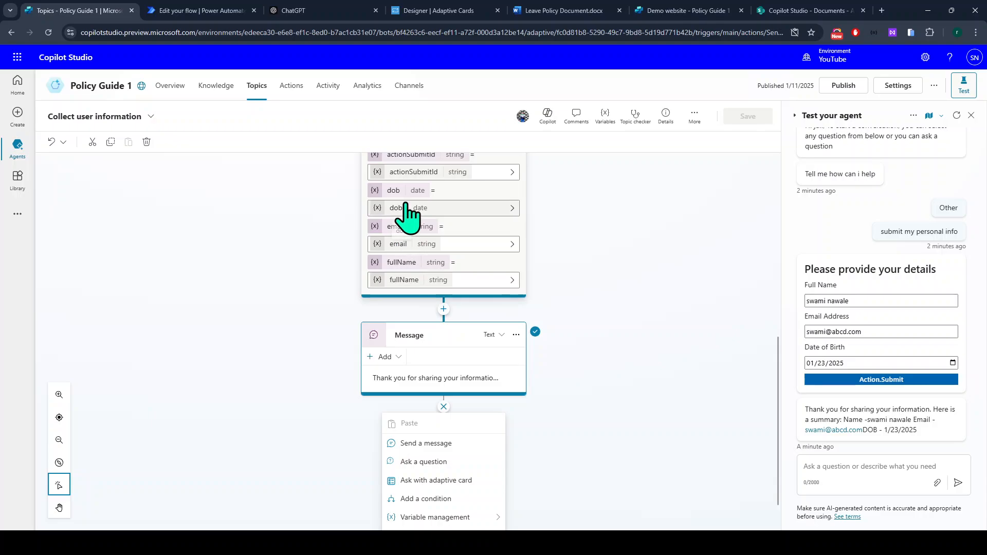
left_click(181, 11)
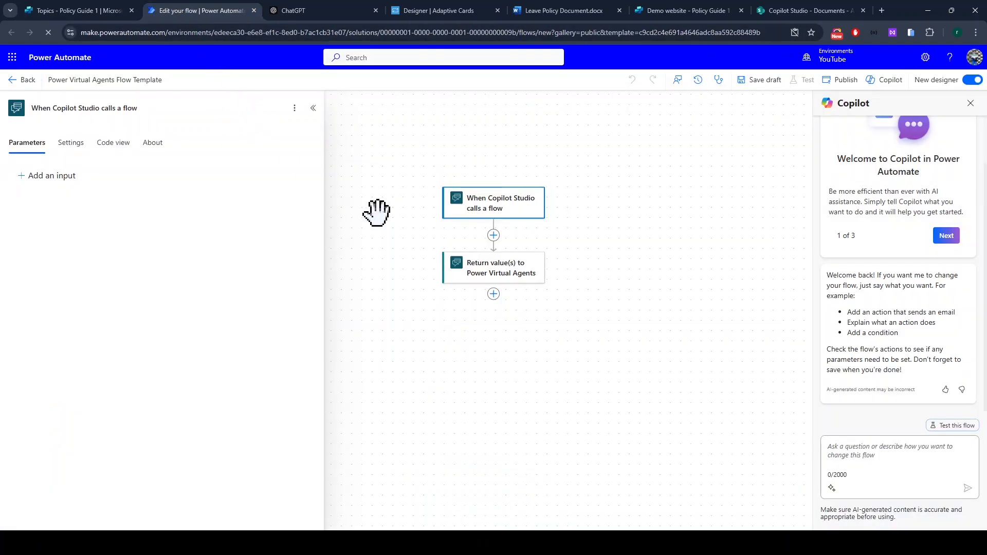
Add three text inputs to the trigger named Full name, Email and DOB.
left_click(60, 177)
left_click(36, 203)
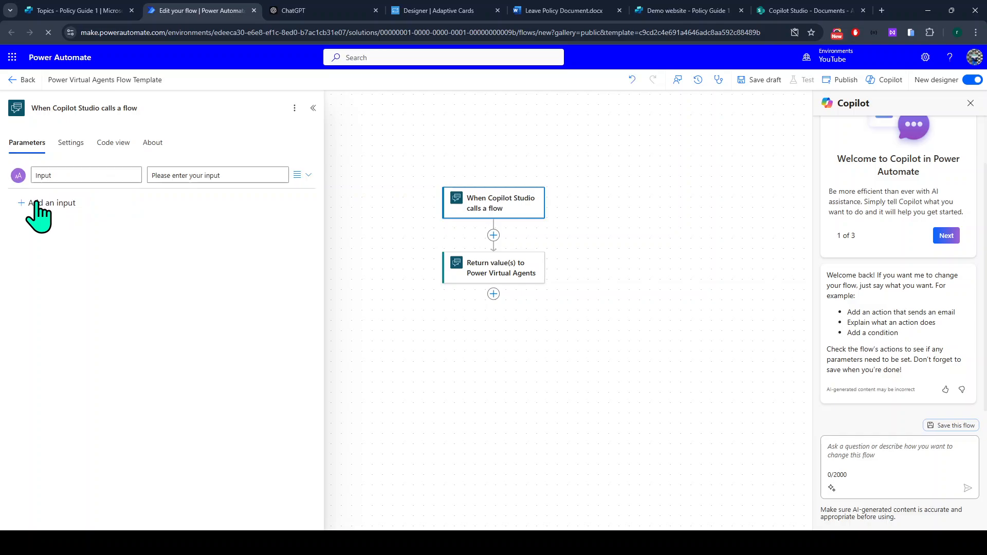
left_click_drag(60, 175, 36, 175)
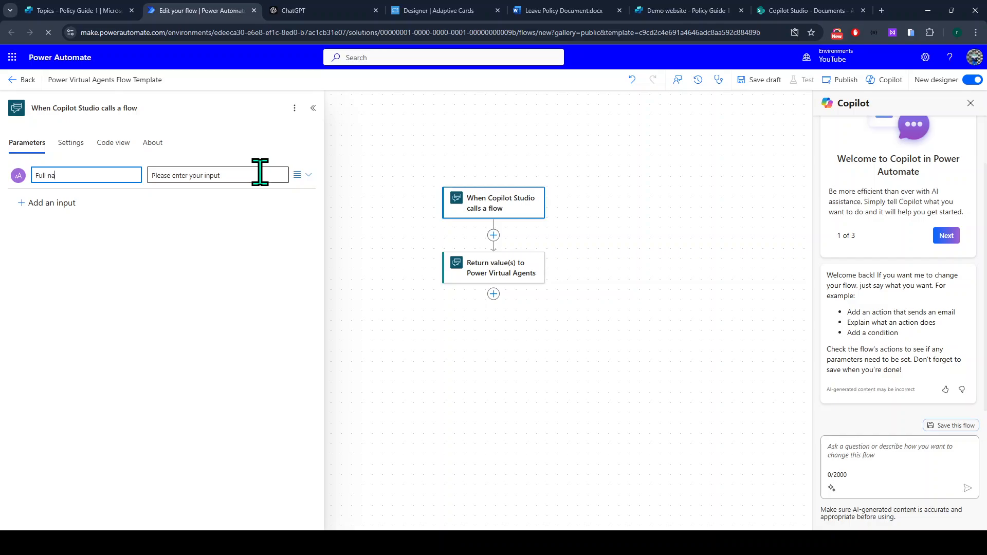
left_click(51, 204)
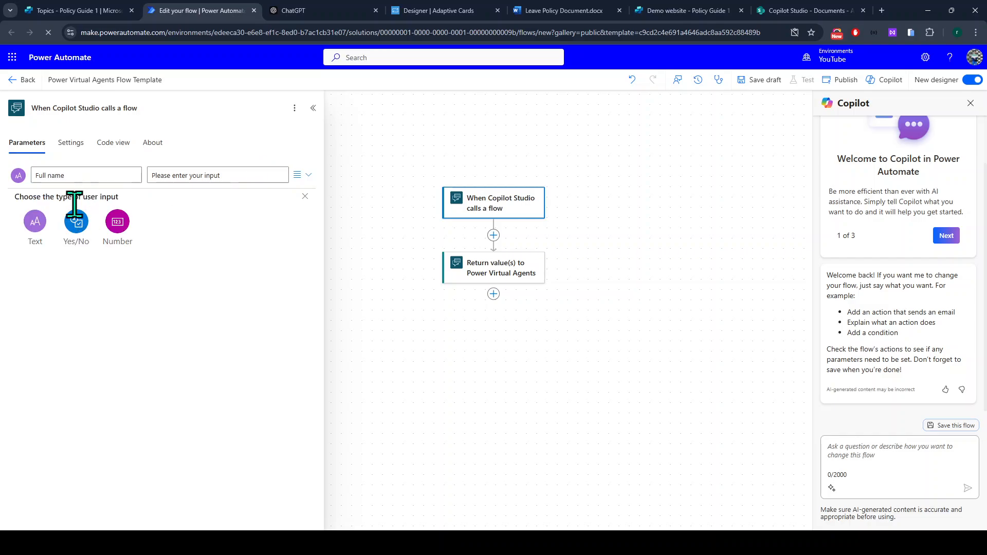
left_click(36, 222)
double_click(81, 202)
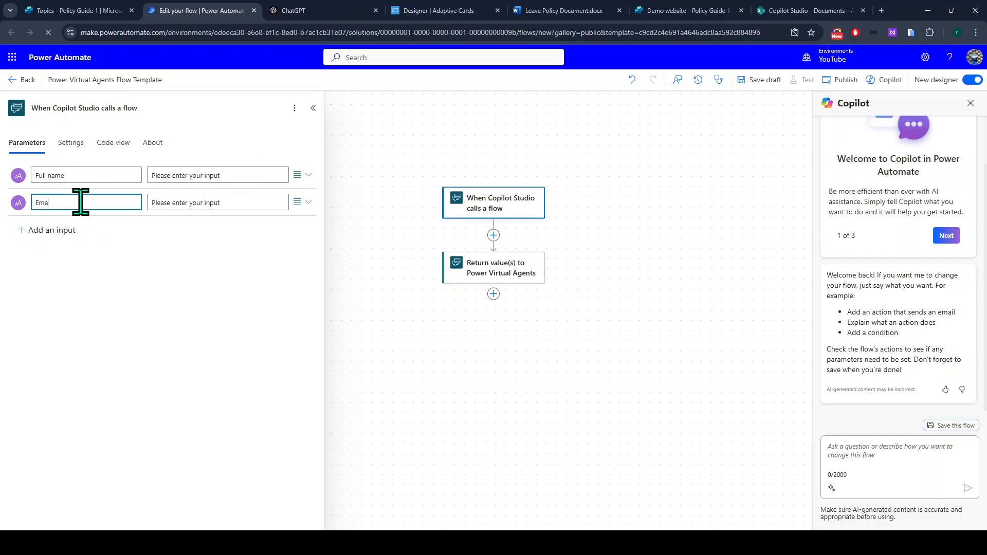
left_click(52, 230)
left_click(35, 249)
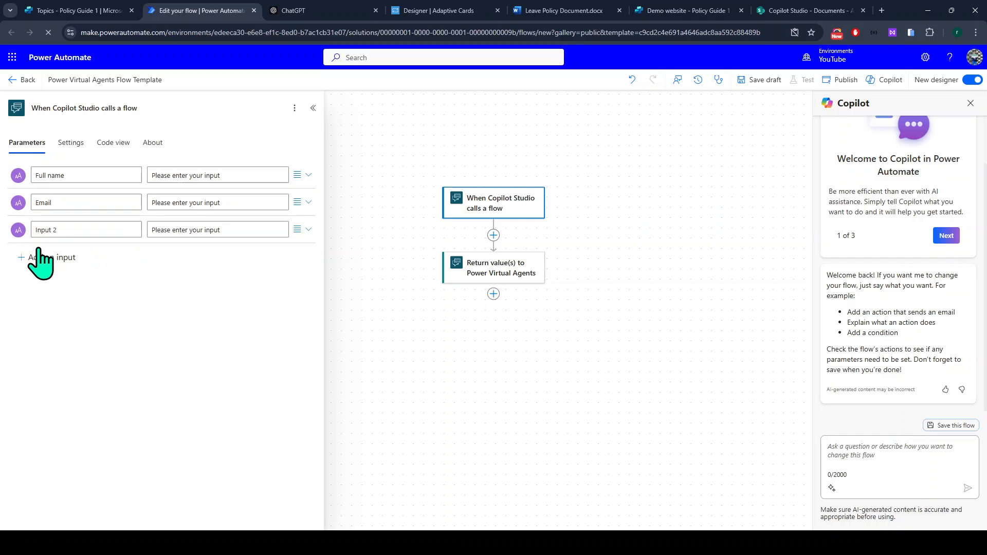
left_click(61, 230)
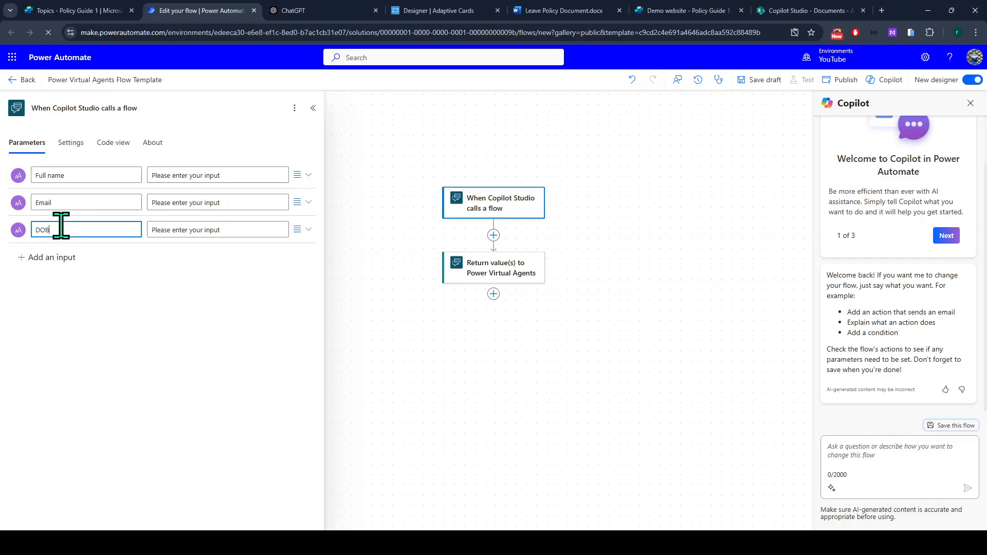
left_click(81, 295)
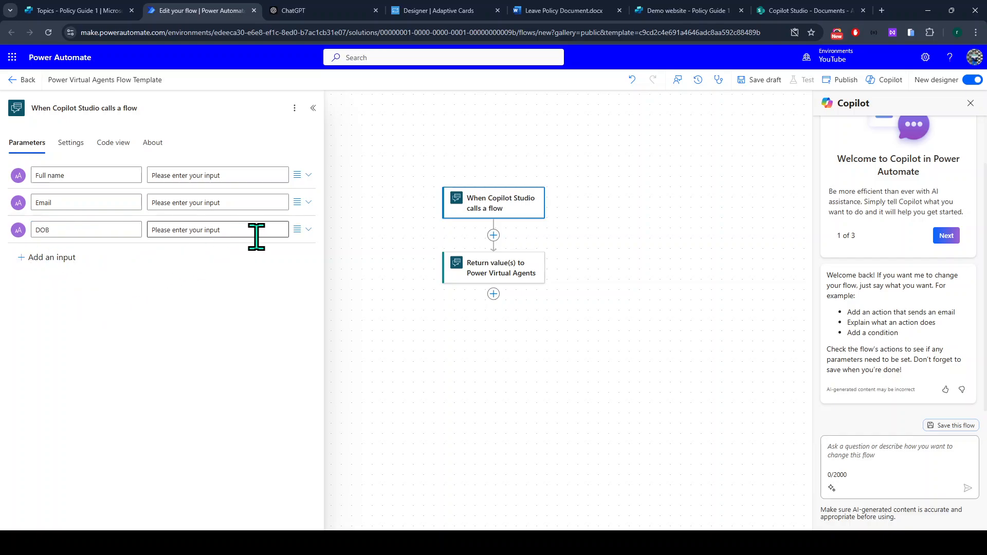
Replace the DOB input with a text input named Date.
left_click(308, 232)
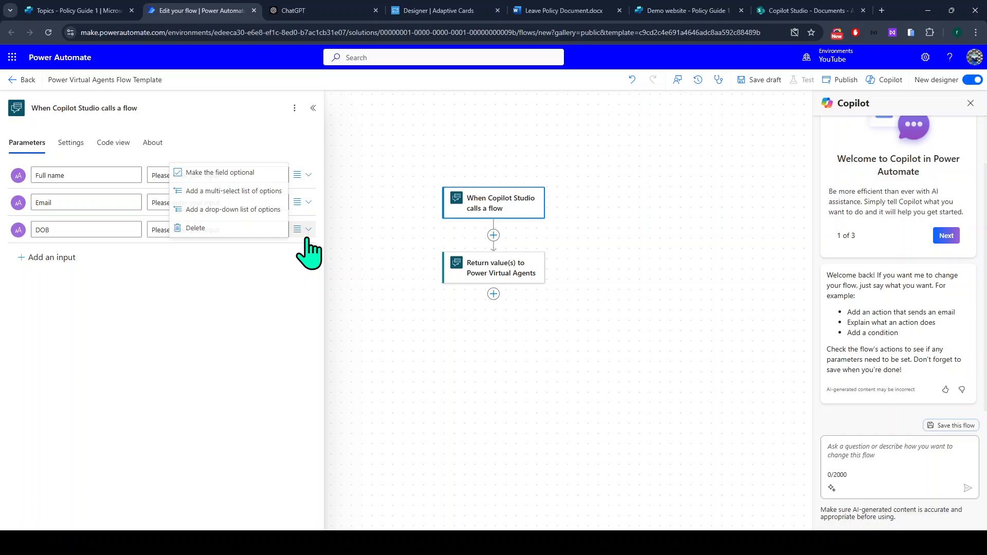
left_click(252, 232)
left_click(37, 241)
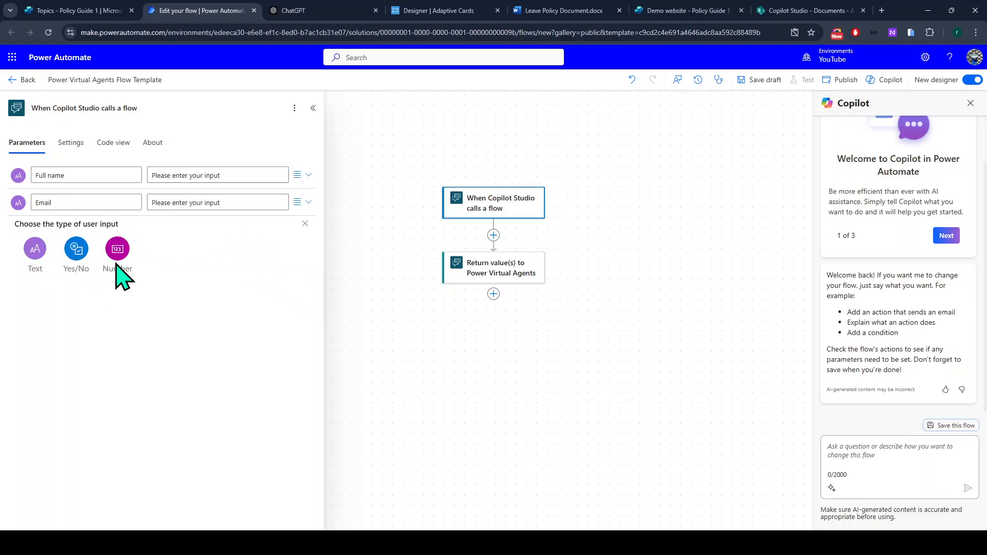
left_click(35, 249)
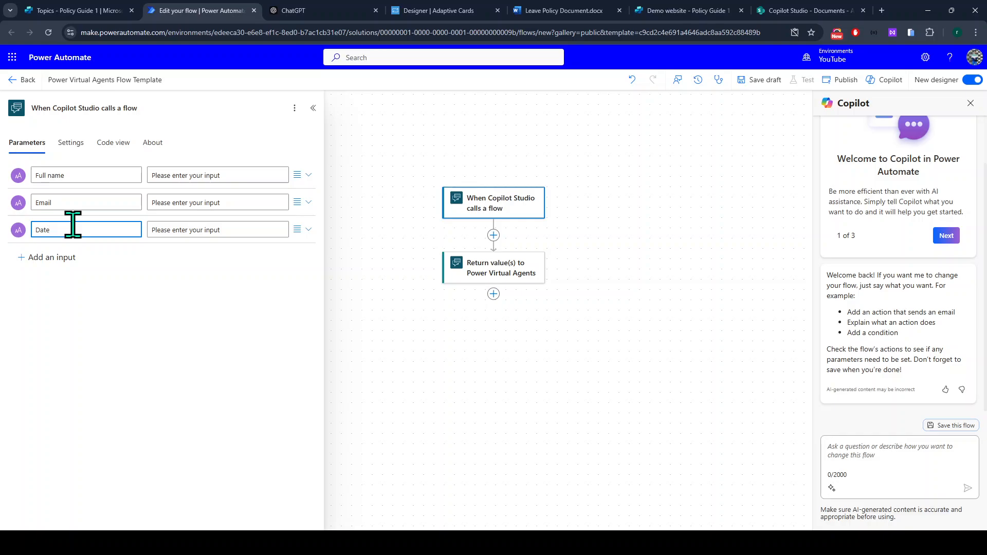
left_click(123, 267)
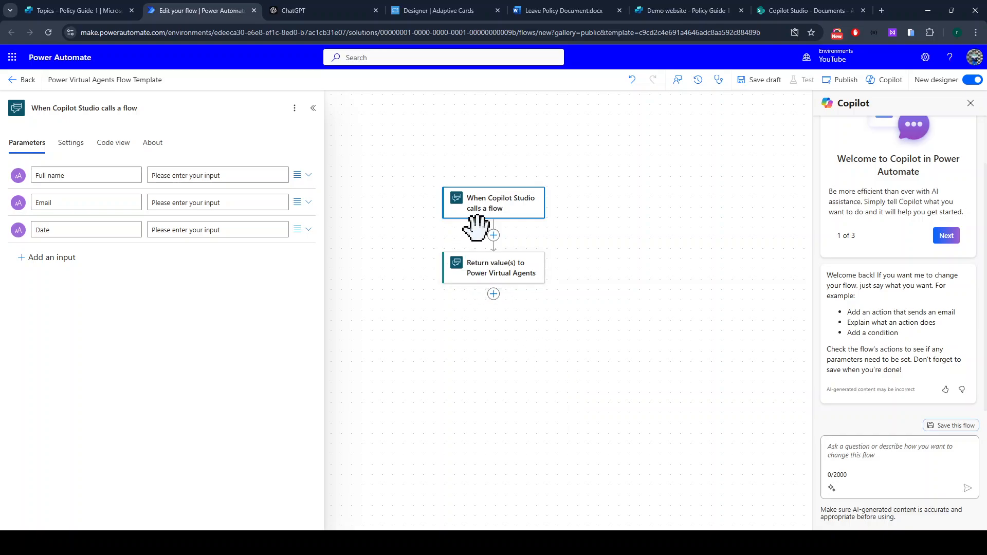
Insert a Send an email (V2) action after the trigger and sign in to Office 365 Outlook.
left_click(494, 235)
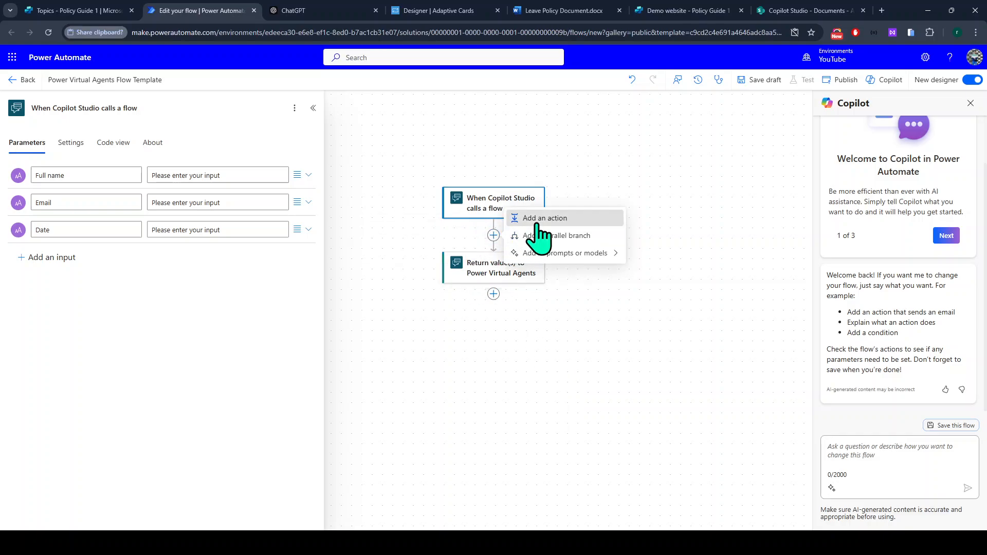
left_click(530, 219)
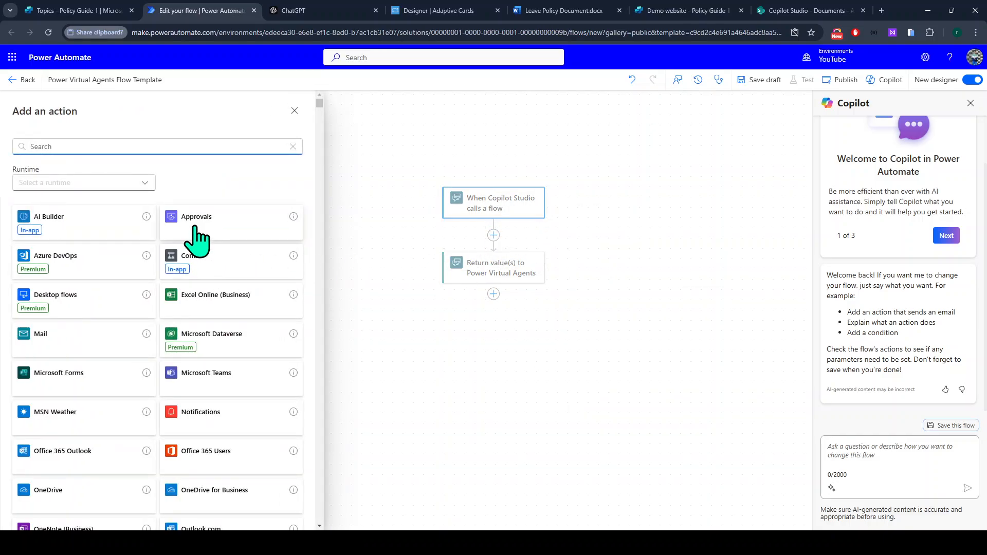
type("send en email")
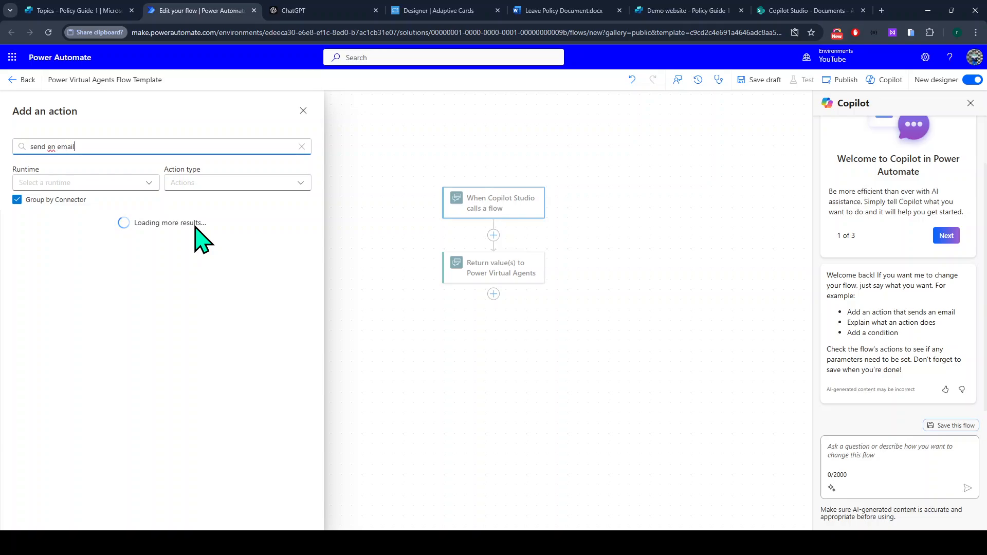
key("Delete")
type("a")
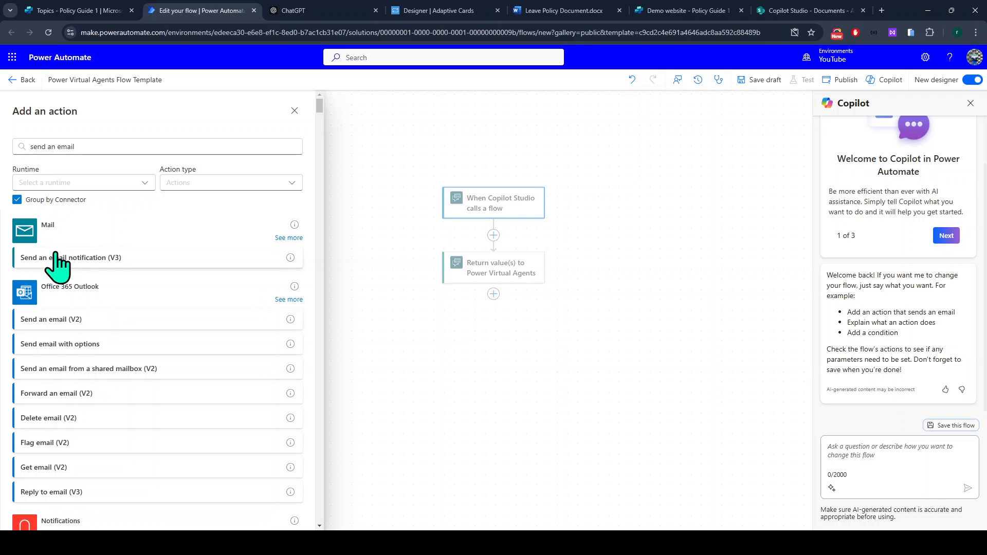
left_click(38, 322)
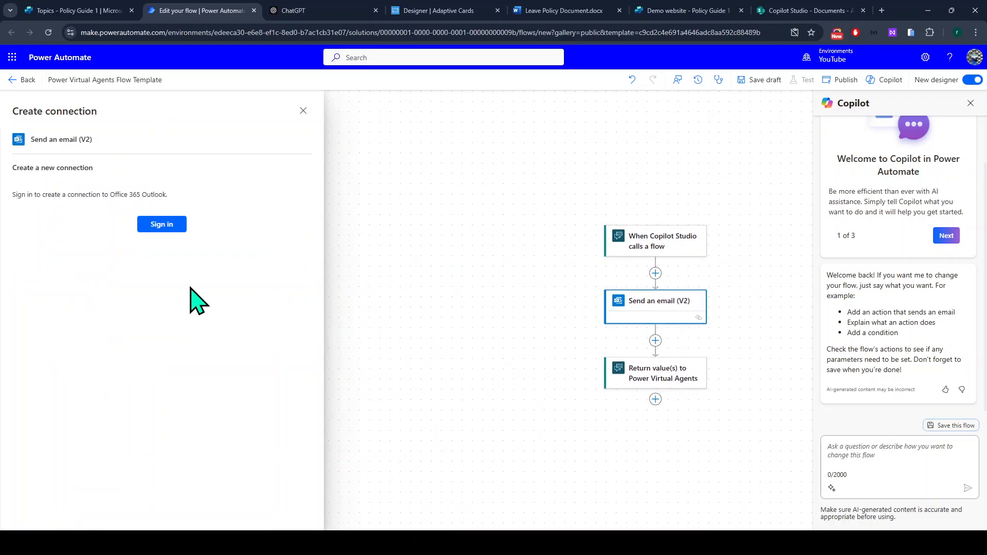
left_click(167, 228)
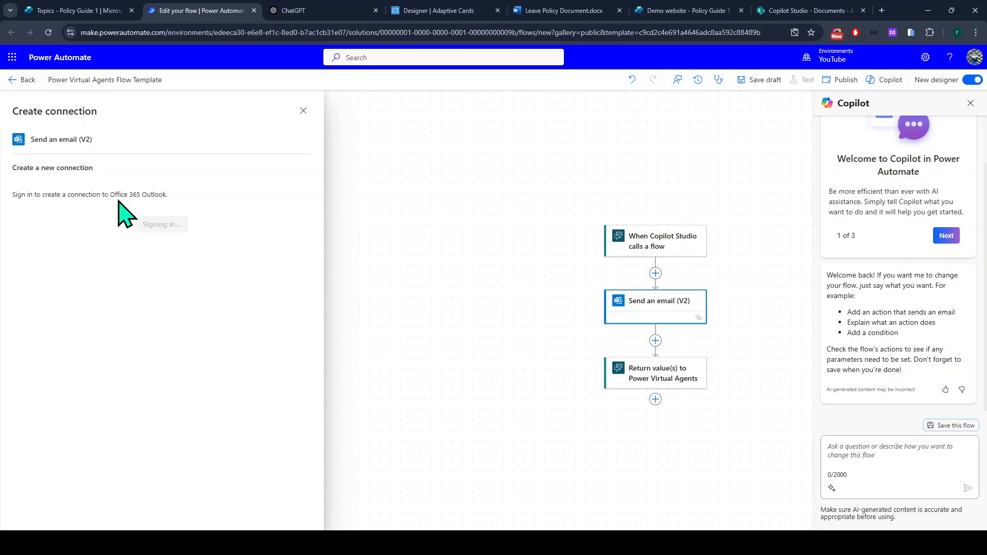
Address the email to the suggested recipient and set the subject to 'New user info submission'.
left_click(97, 185)
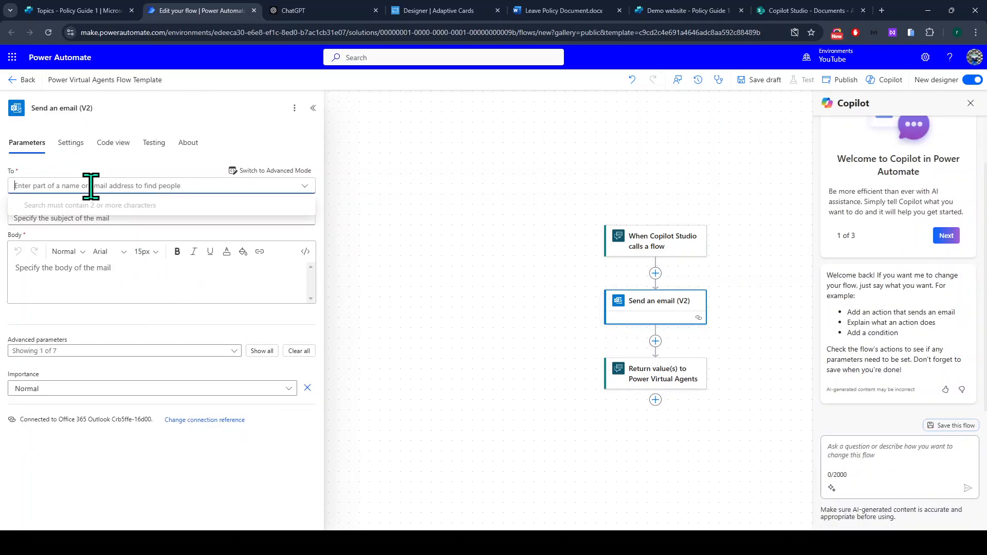
type("swami")
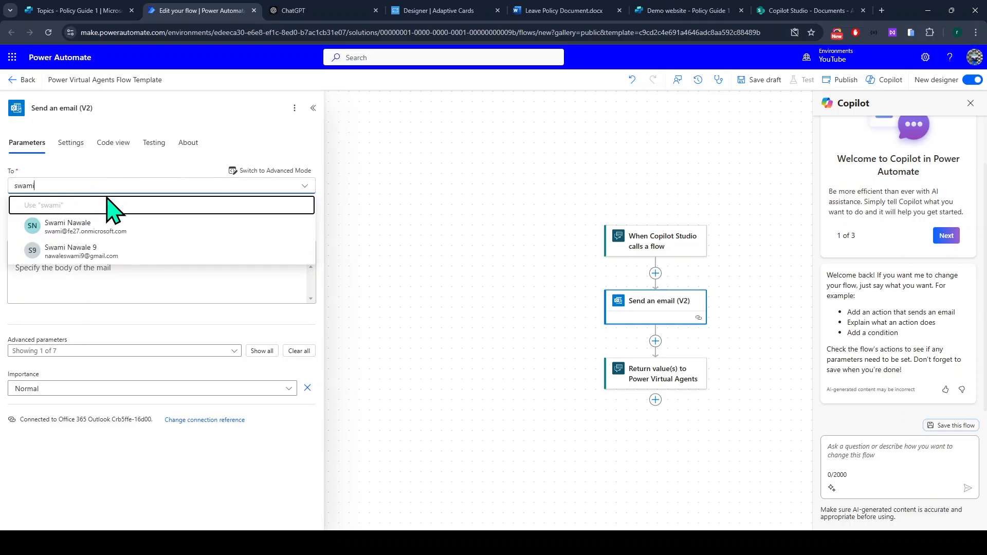
left_click(61, 231)
left_click(36, 241)
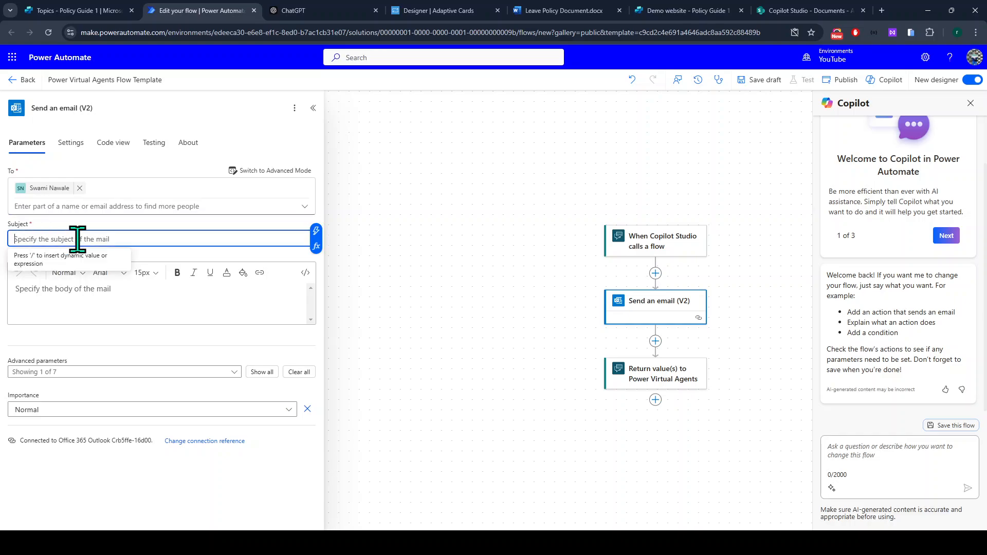
type("New")
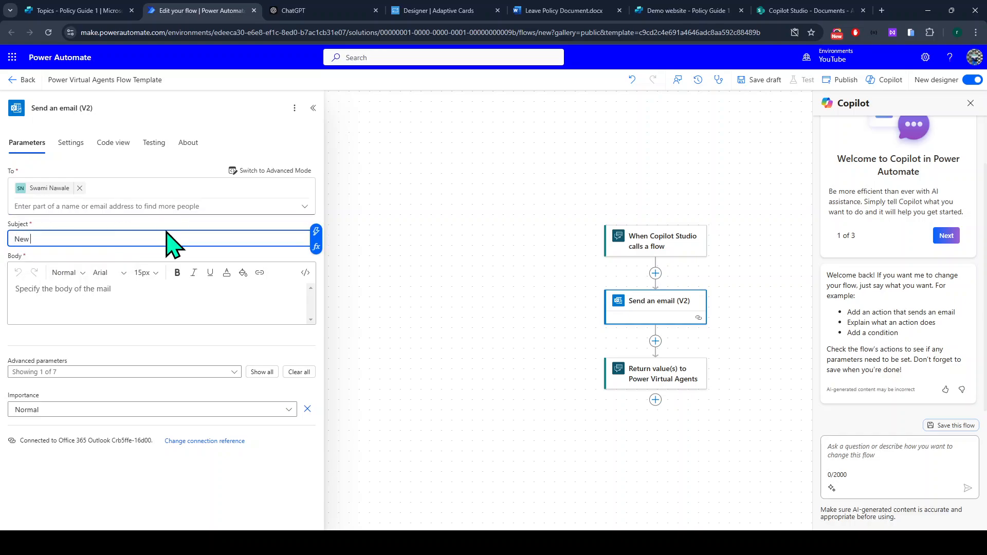
type(" user submi")
type("info submission")
Write the body: 'Hey there,', a submission sentence, and Full name -, Email - and date lines.
left_click(112, 306)
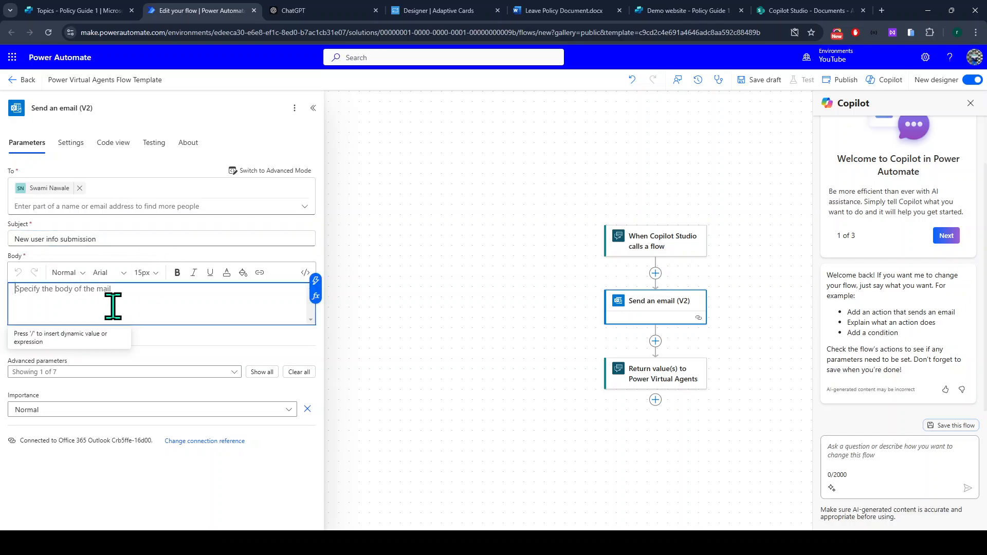
type("Hey t")
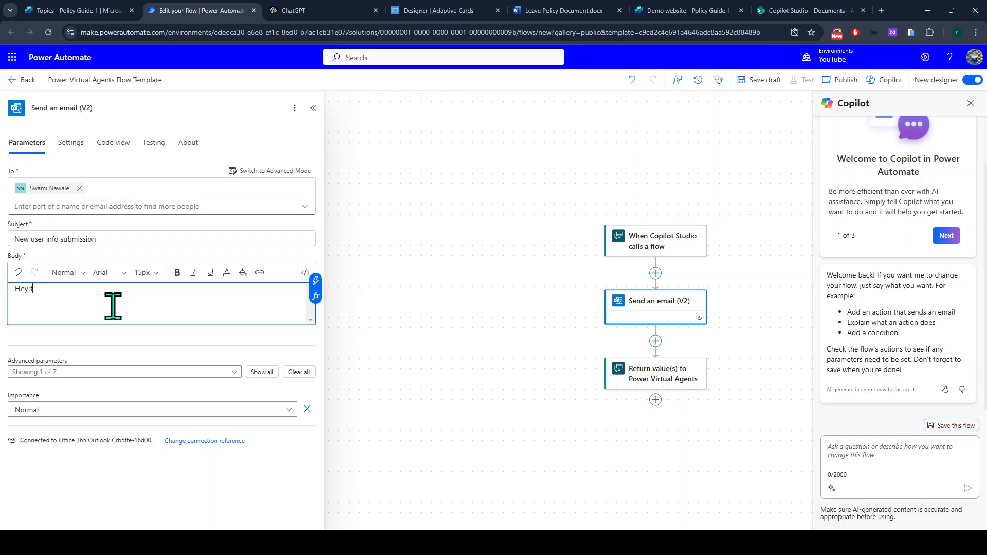
type("here,")
key("Return")
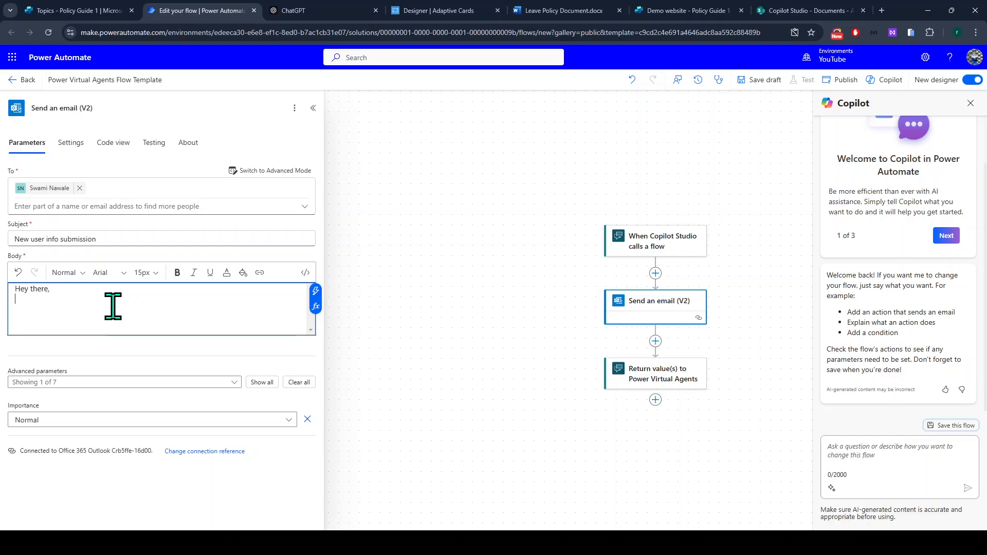
type("New")
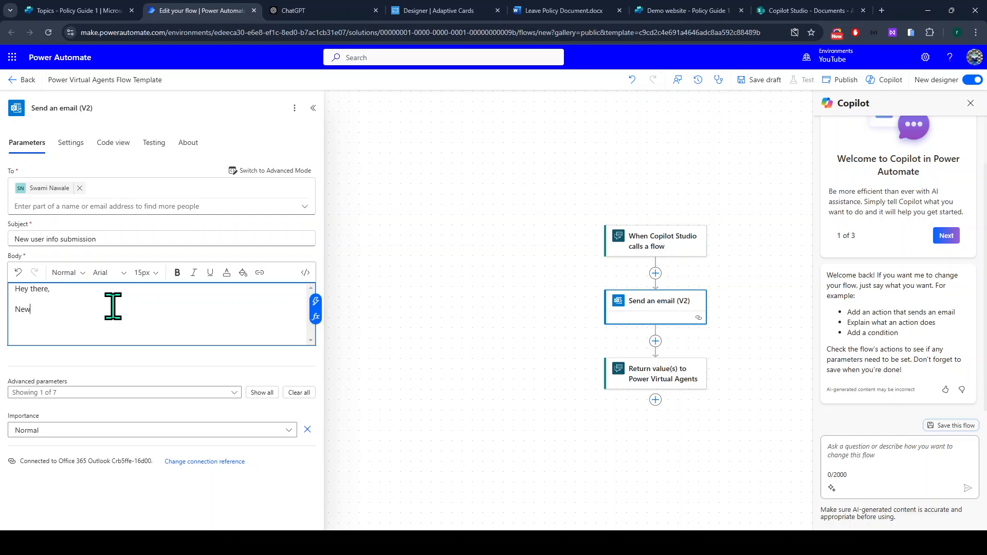
type(" user submitted their informtiotion")
key("Return")
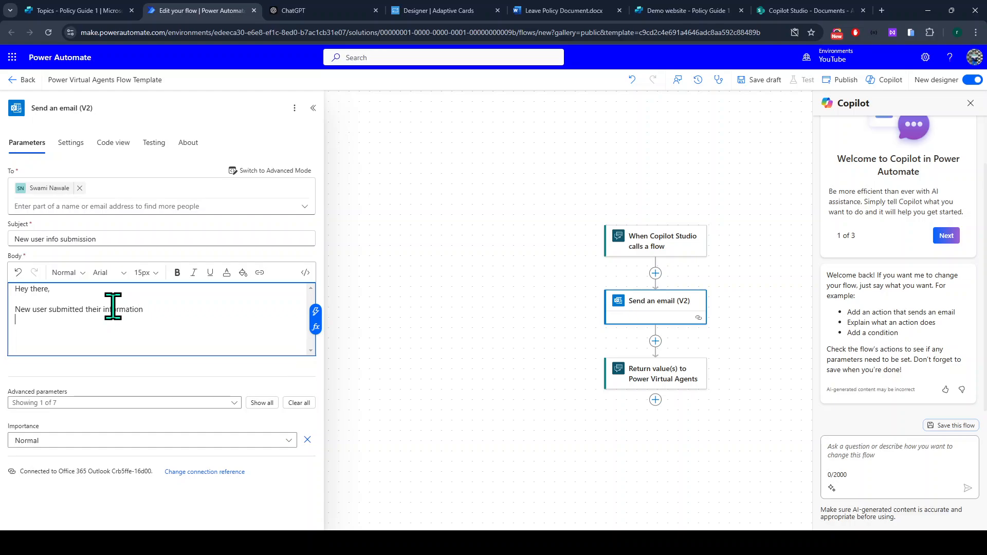
type("Full name -")
key("Return")
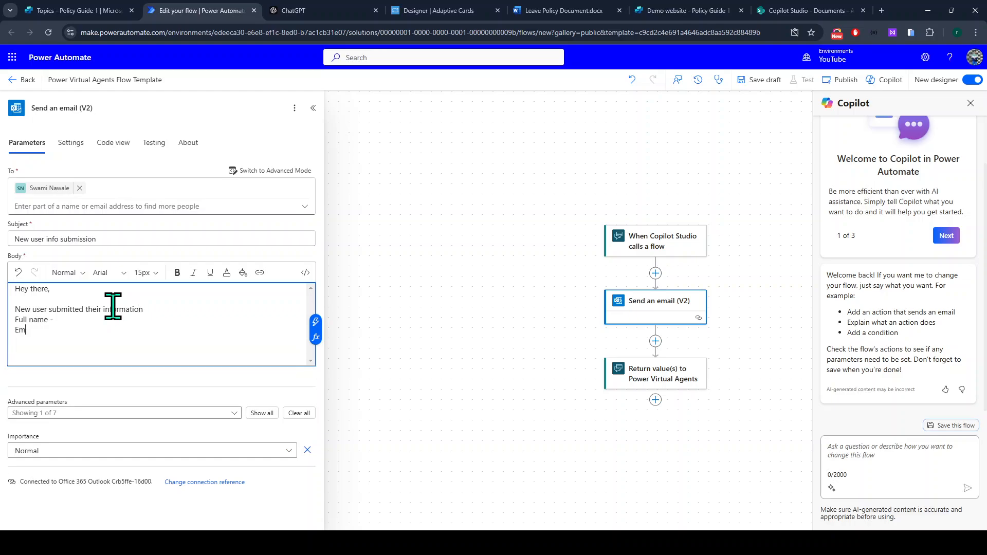
type("Email -")
key("Return")
type("DOB -")
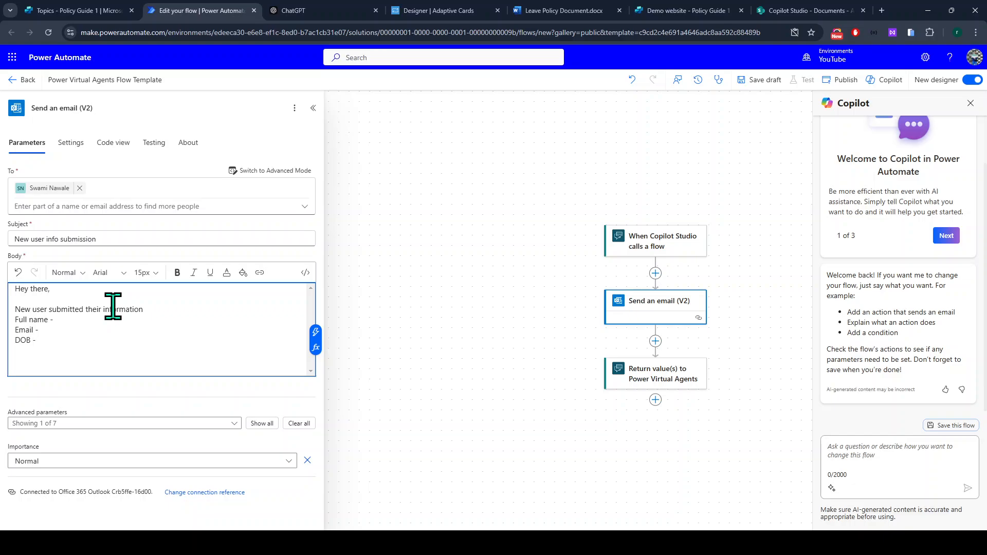
Insert the Full name, Email and Date dynamic values after their labels in the body.
left_click(120, 330)
left_click(99, 319)
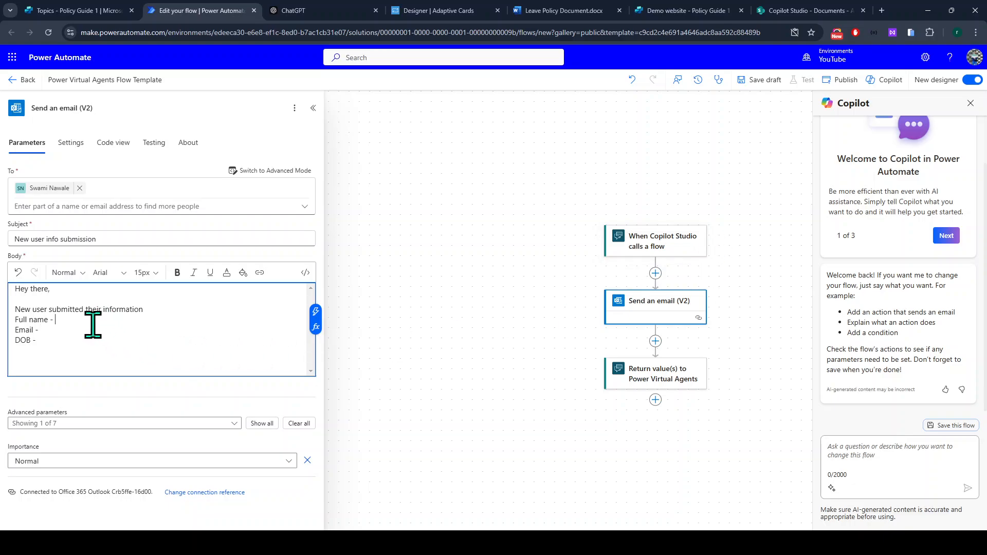
left_click(316, 311)
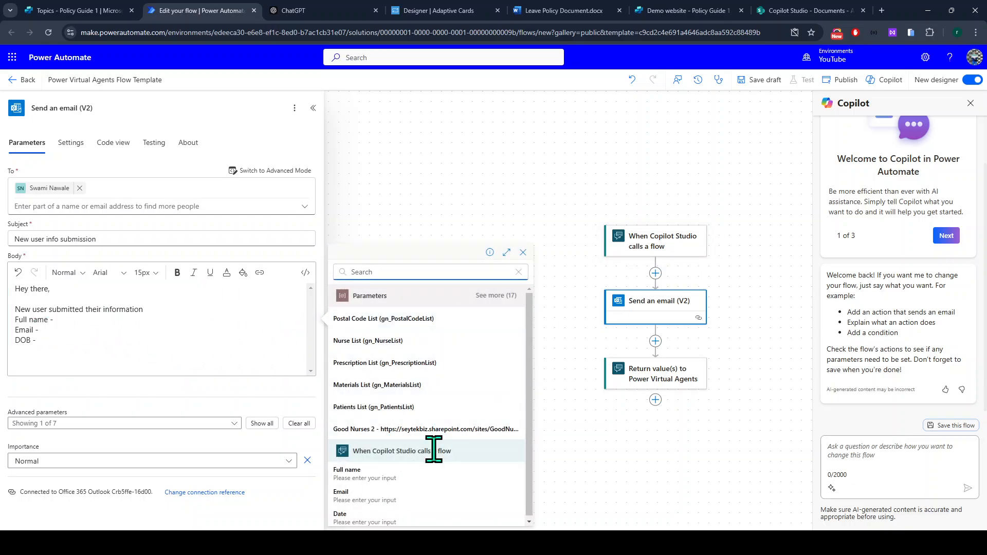
left_click(397, 475)
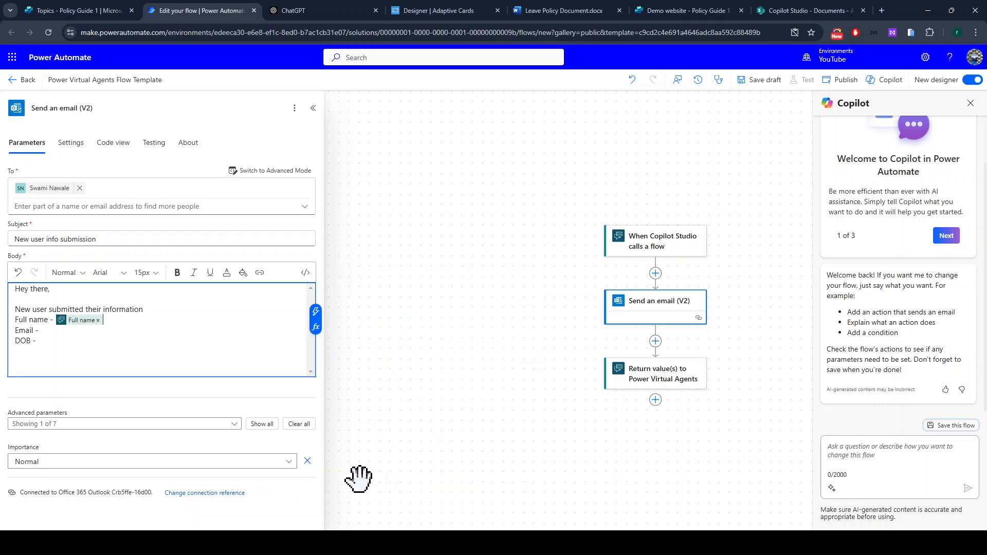
left_click(316, 311)
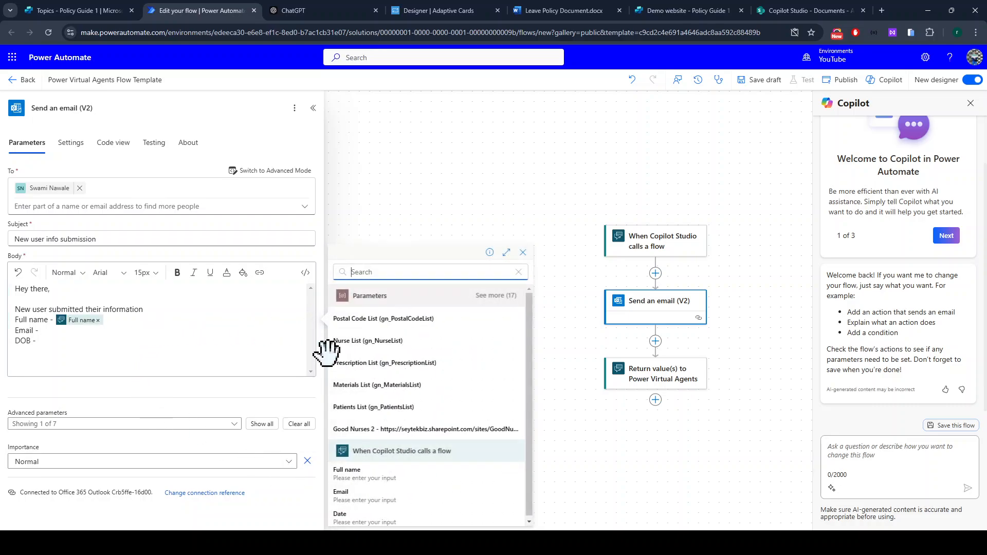
left_click(370, 505)
left_click(103, 342)
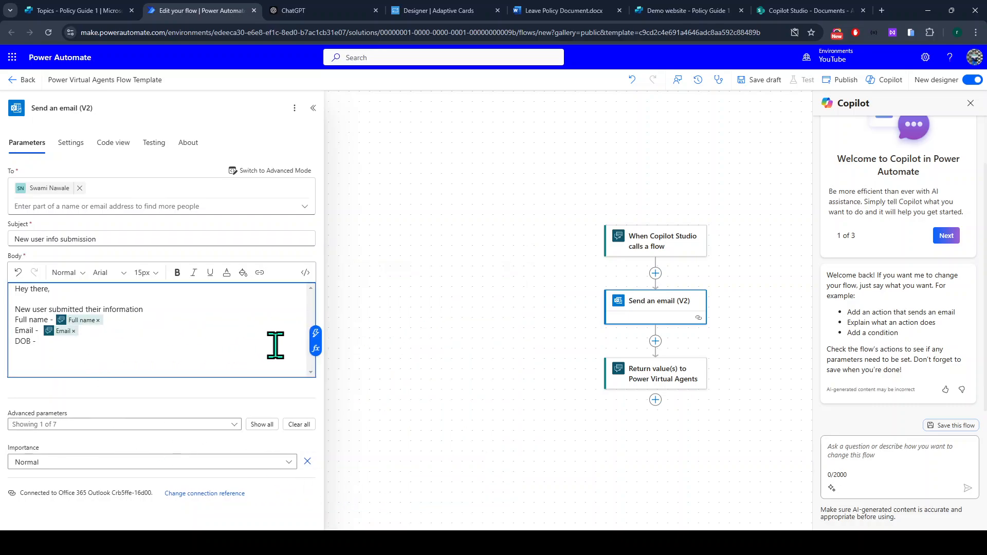
left_click(316, 332)
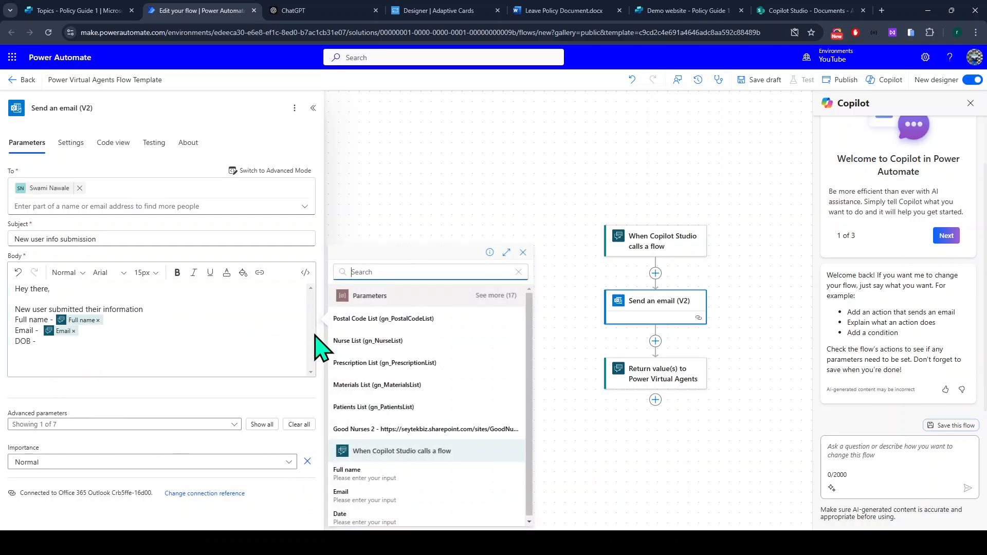
left_click(365, 520)
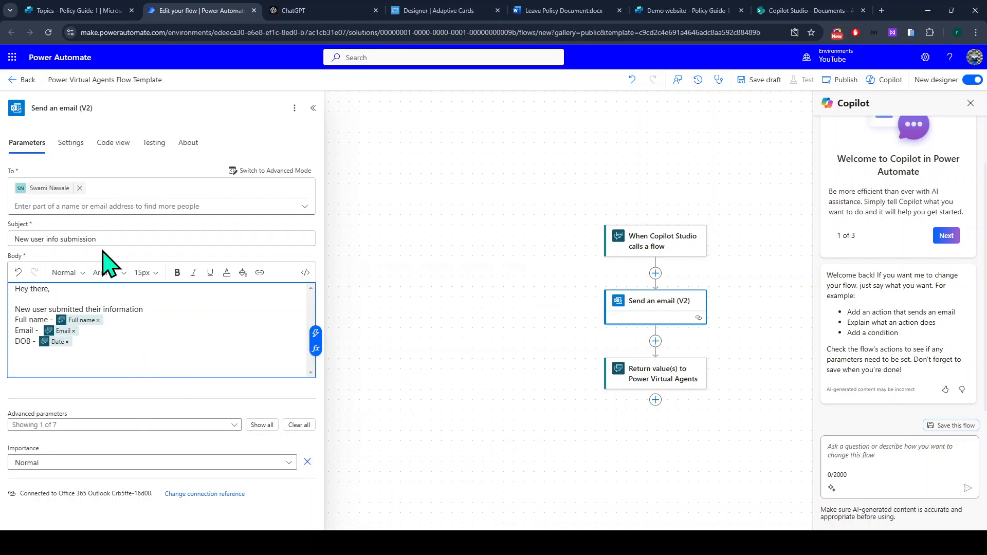
left_click(262, 425)
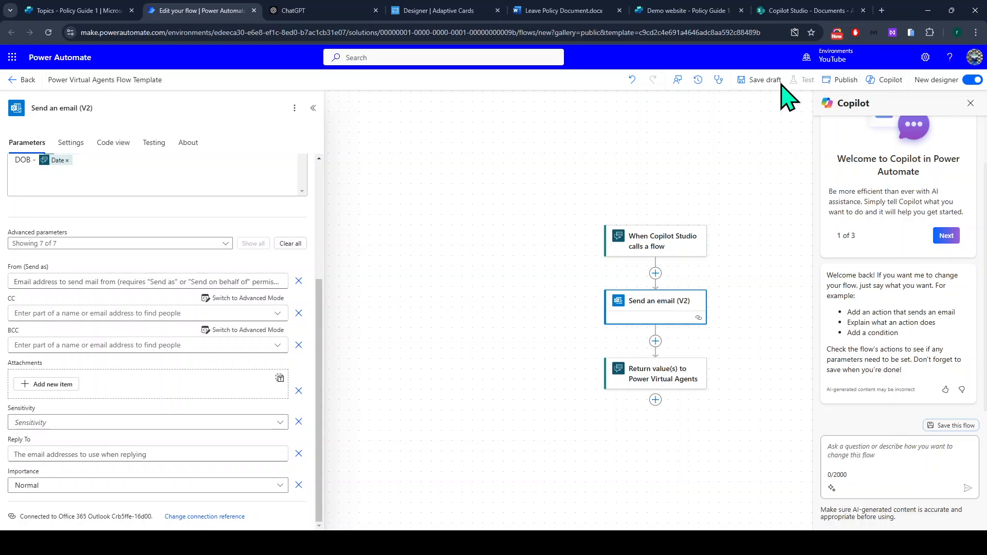
Rename the flow to 'Send email to HR' and publish it.
left_click(841, 81)
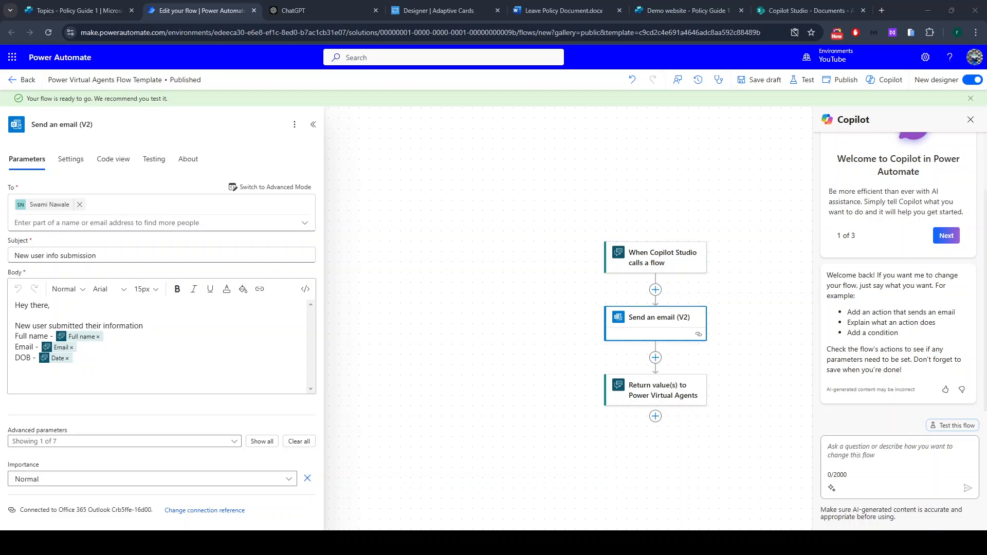
left_click(108, 80)
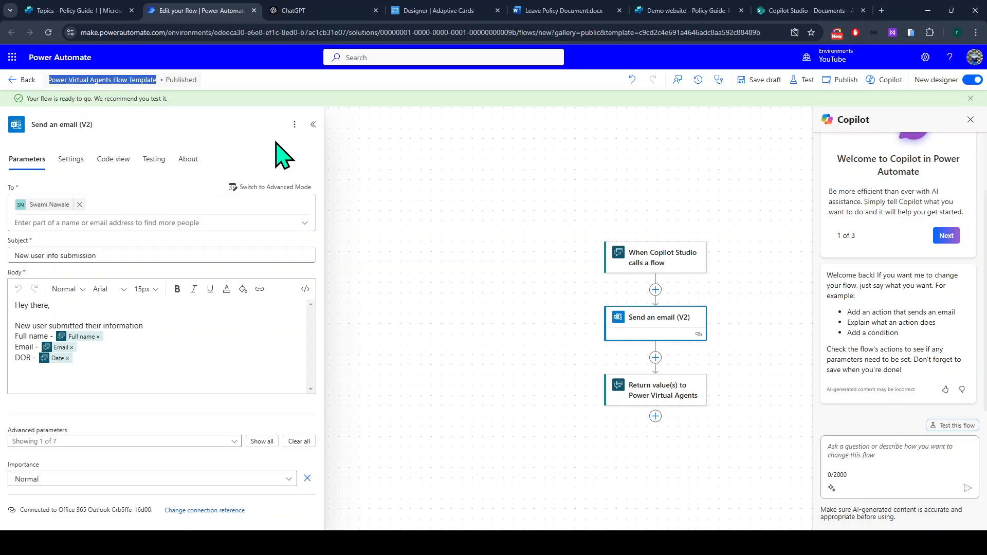
type("Send email")
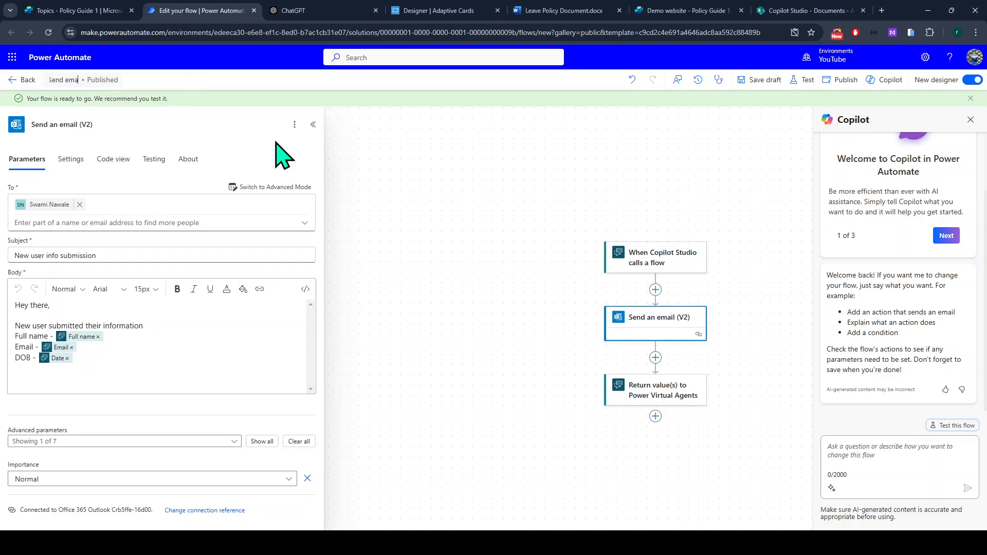
key("BackSpace")
key("BackSpace")
type("il to HR")
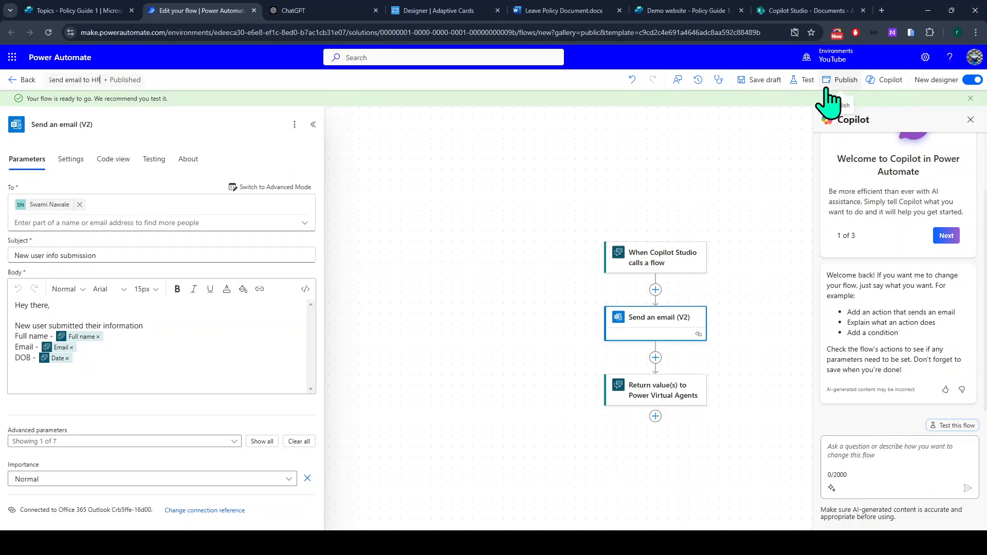
left_click(682, 157)
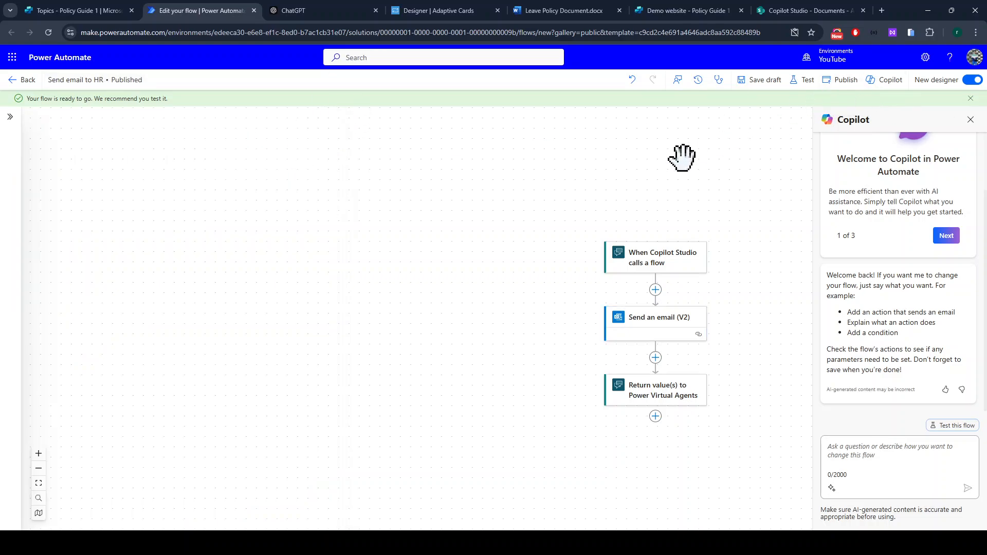
left_click(846, 81)
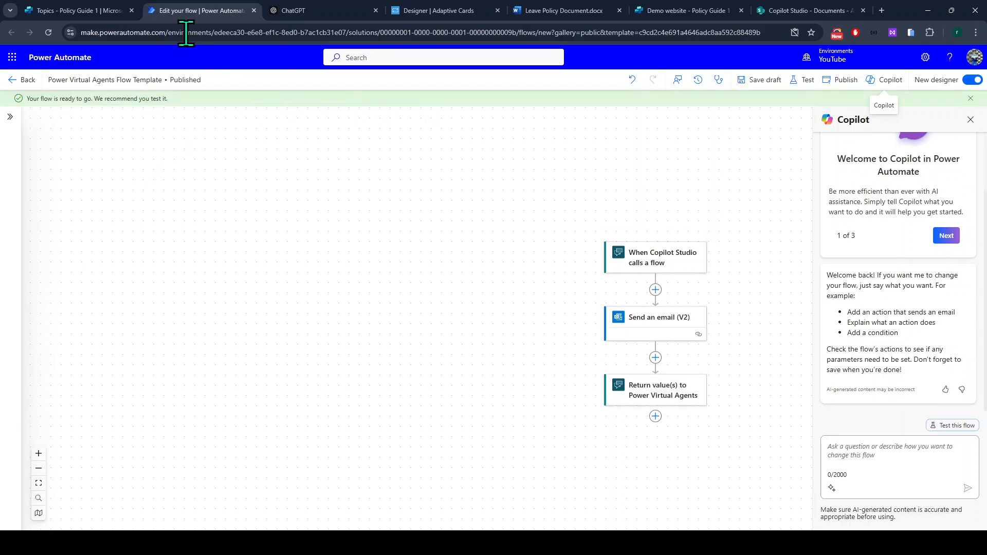
Return to the Collect user information topic, restart the test chat, and reload the page.
left_click(59, 10)
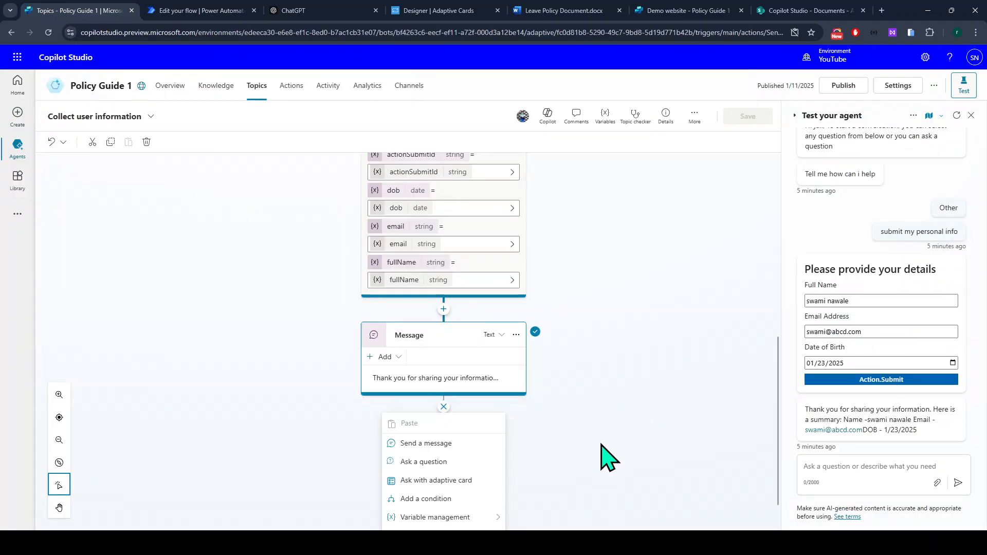
scroll(604, 455, "down", 1)
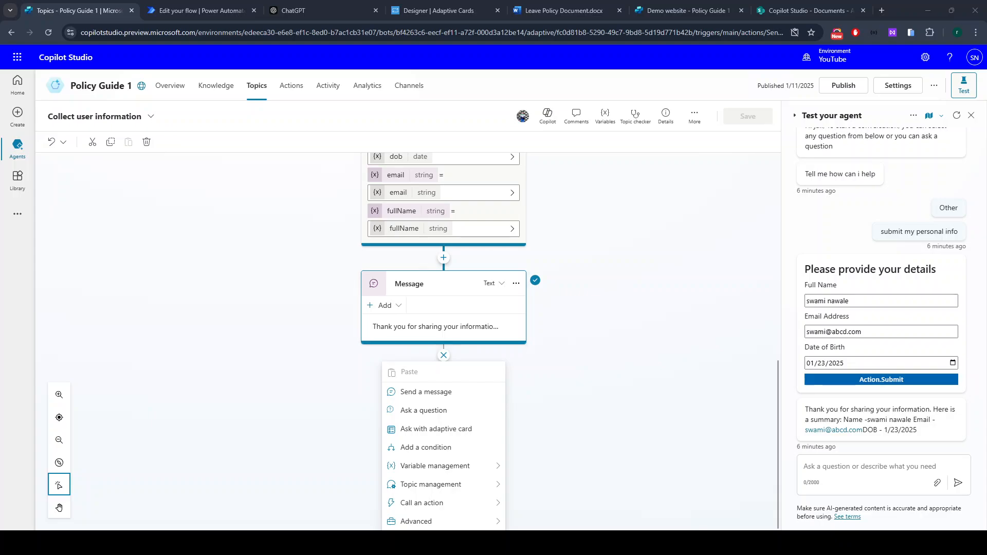
left_click(957, 115)
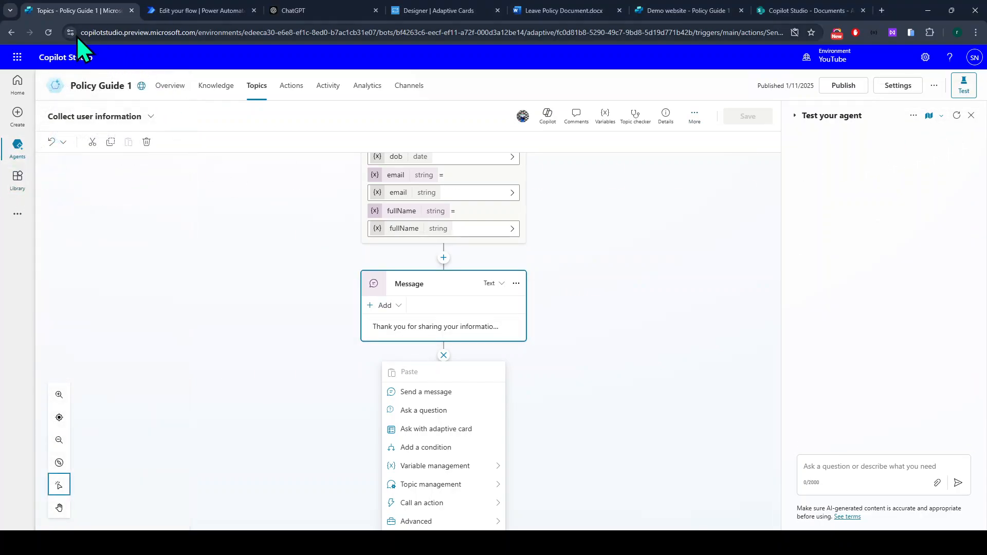
left_click(48, 32)
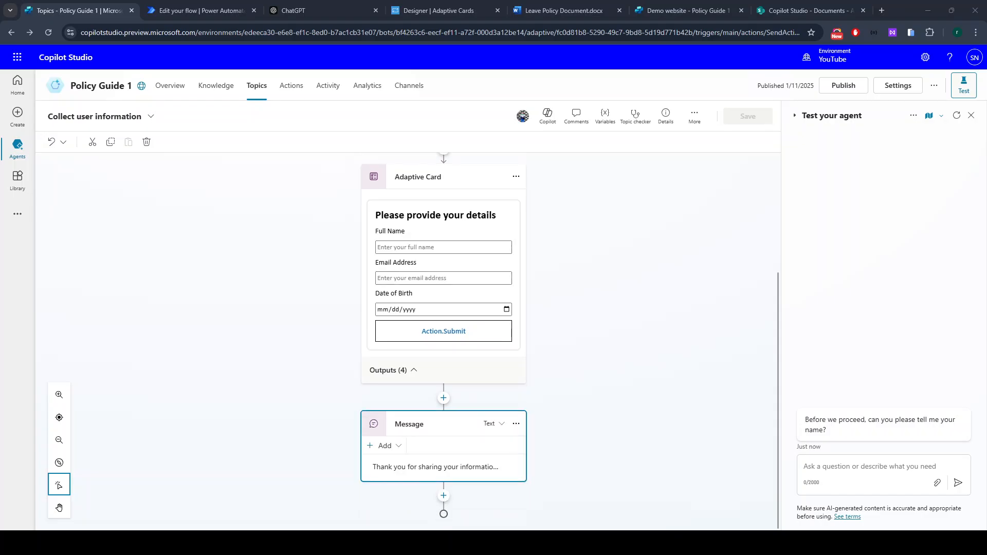
Try adding the published flow below the message, then go to the agent's Topics list.
left_click(444, 496)
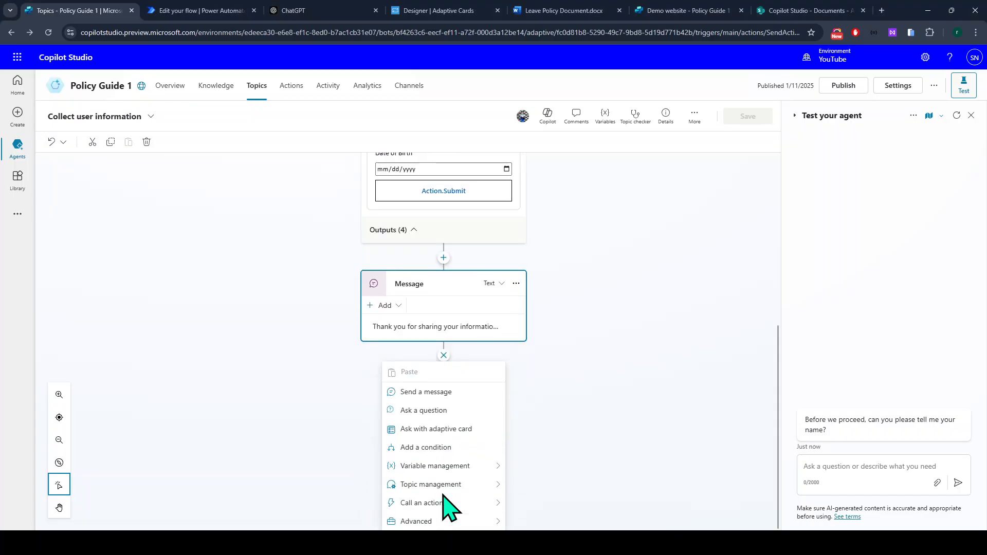
mouse_move(420, 504)
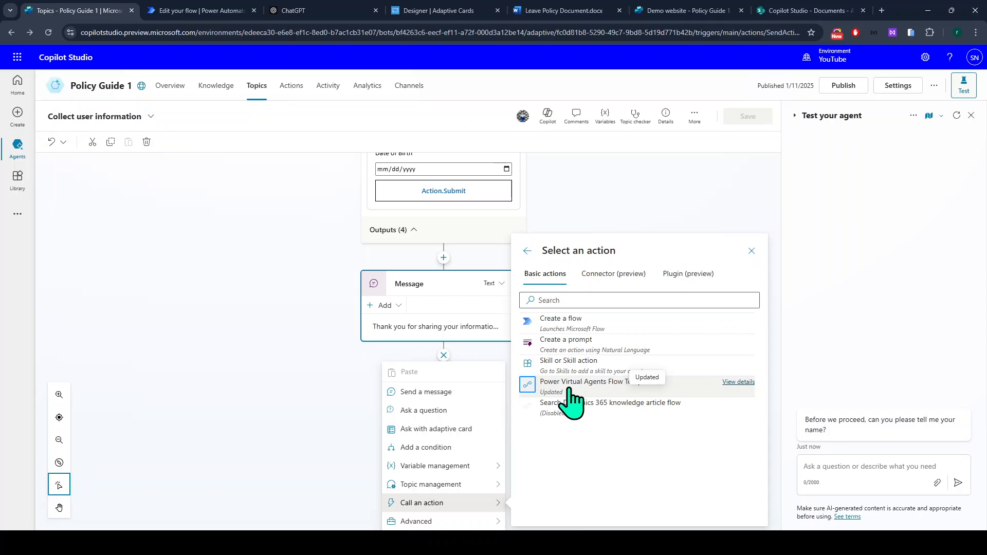
left_click(595, 381)
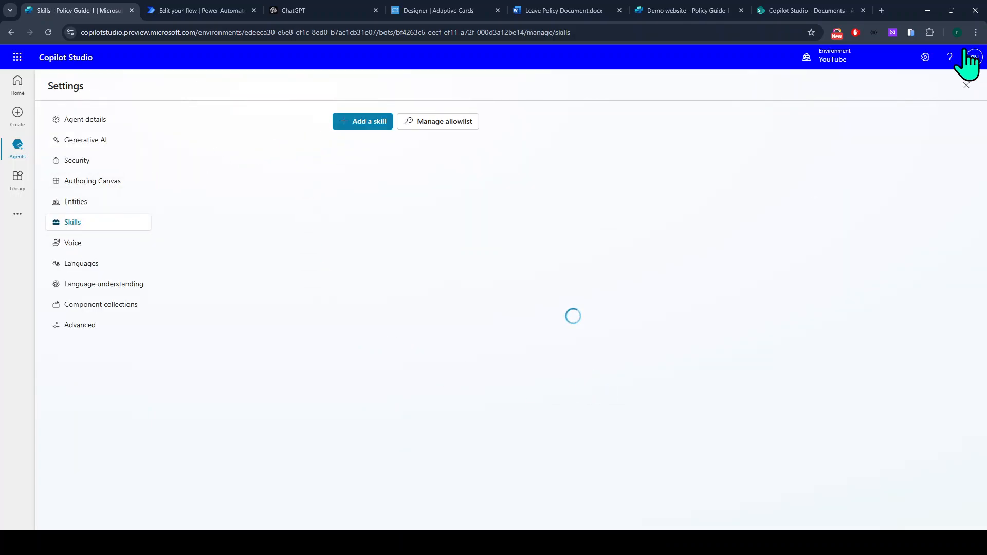
left_click(967, 86)
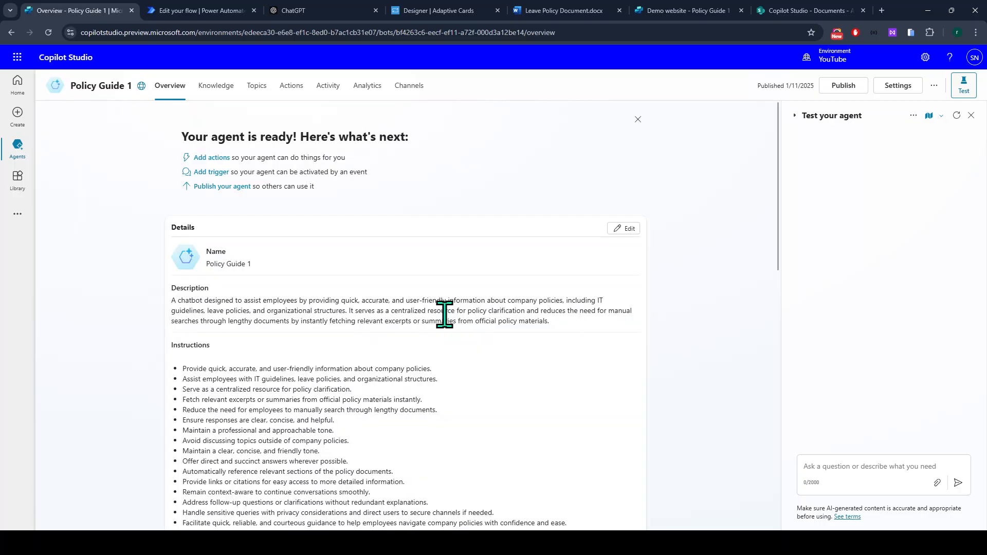
scroll(380, 293, "down", 4)
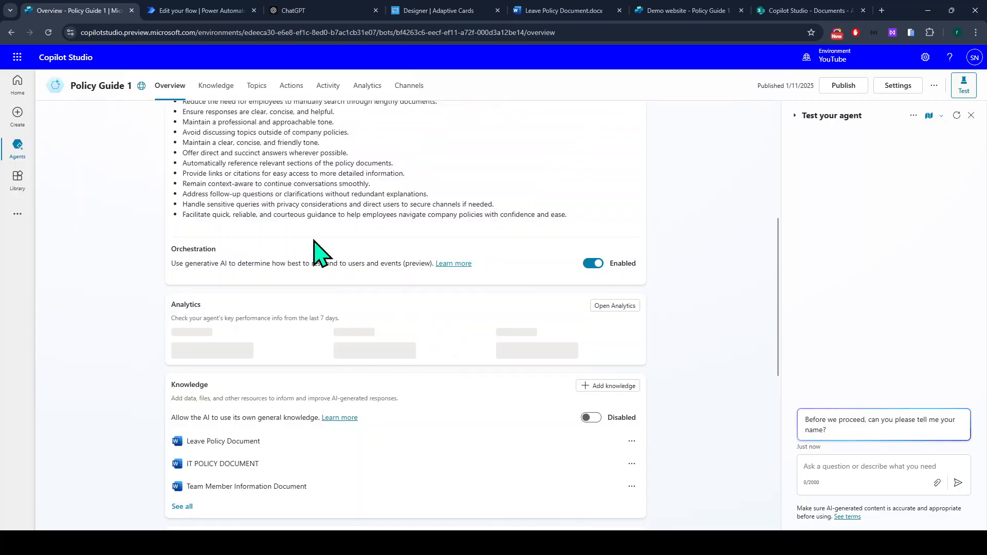
left_click(257, 87)
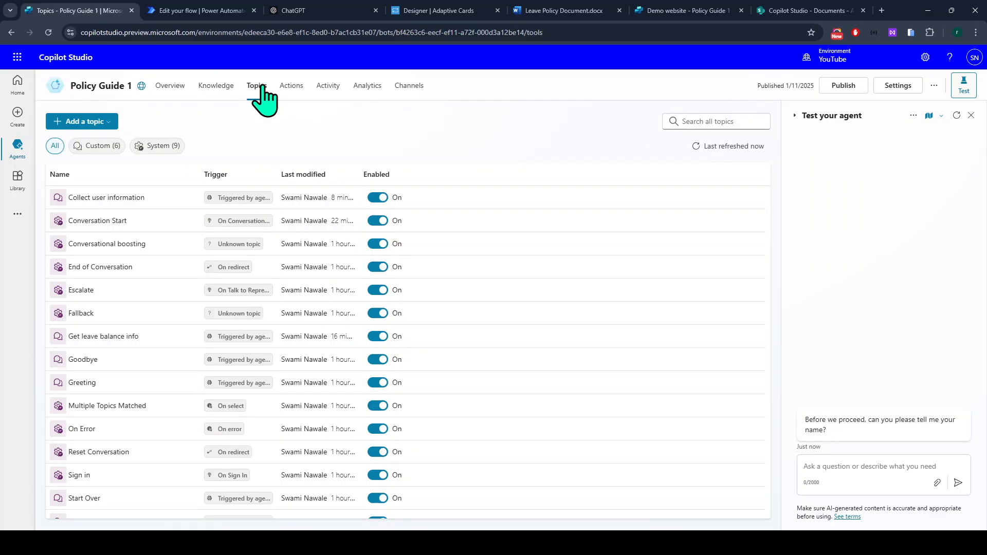
Add a Power Virtual Agents Flow Template action below the thank-you message in Collect user information.
left_click(127, 200)
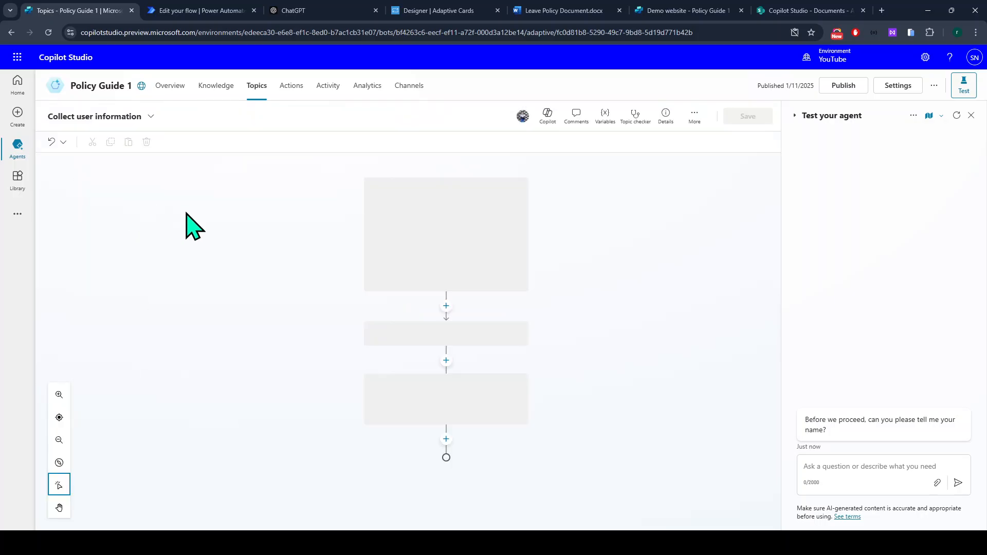
scroll(465, 431, "down", 3)
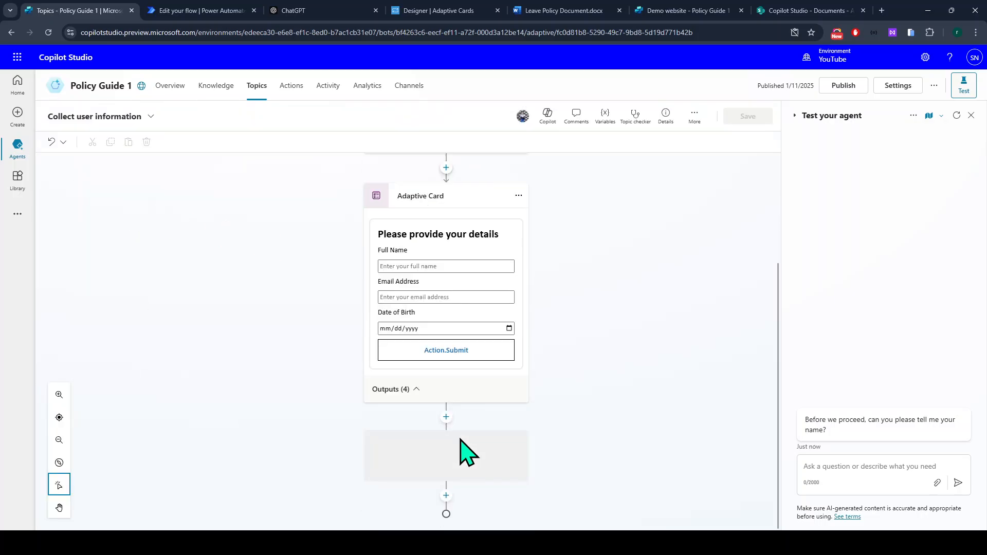
left_click(443, 496)
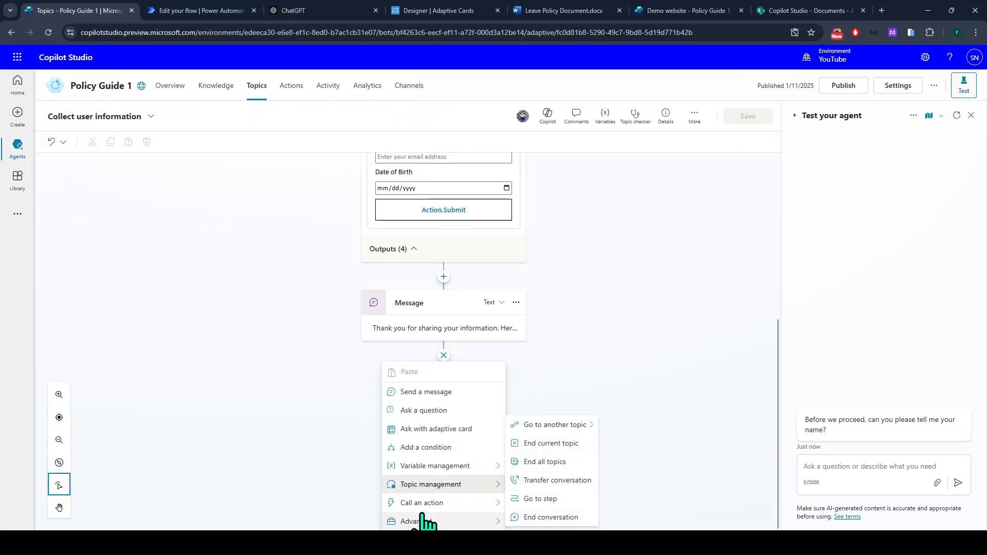
mouse_move(418, 502)
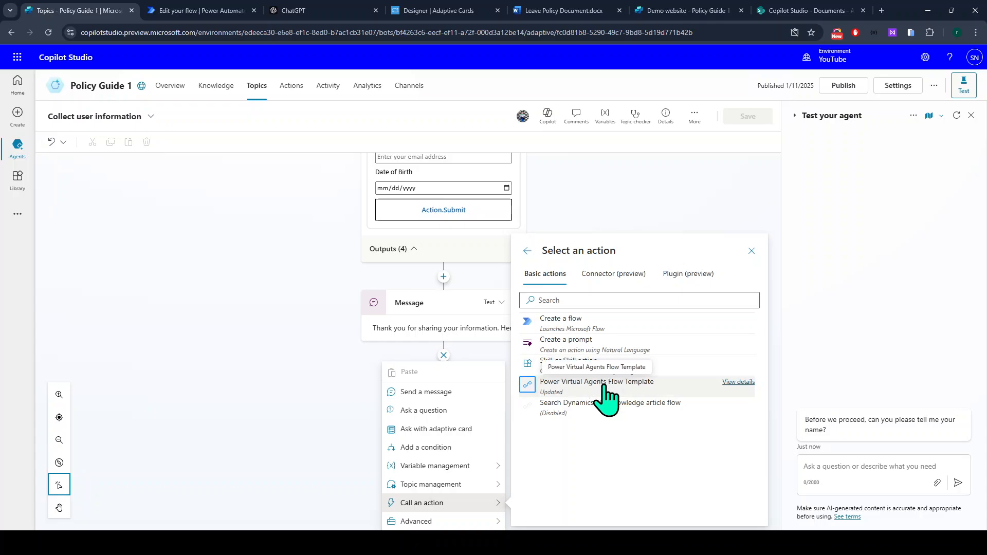
left_click(689, 391)
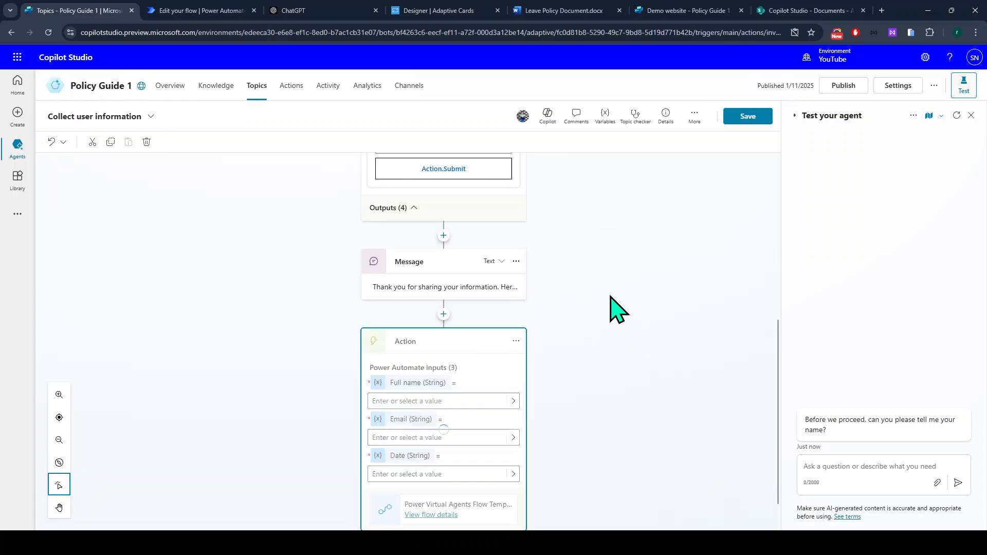
scroll(612, 300, "down", 1)
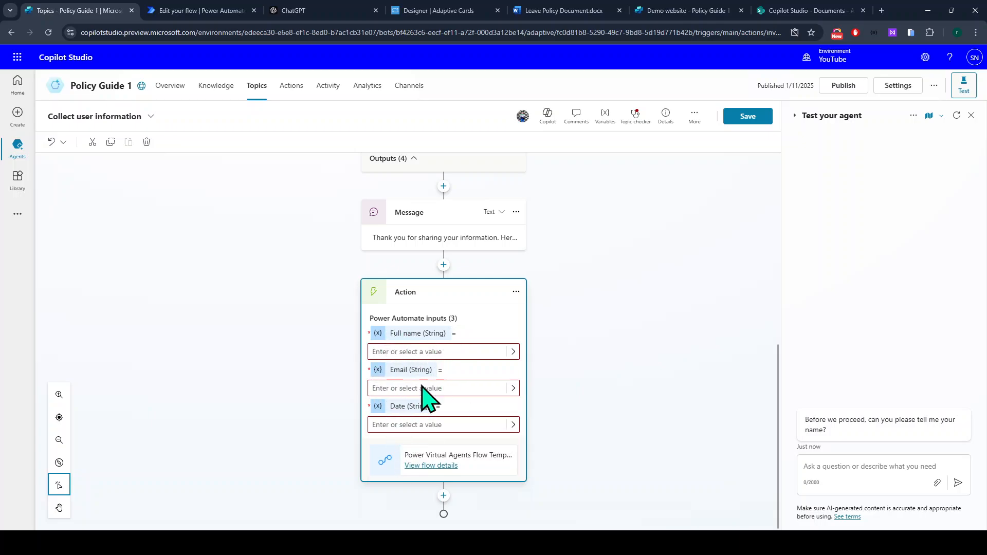
scroll(465, 430, "up", 3)
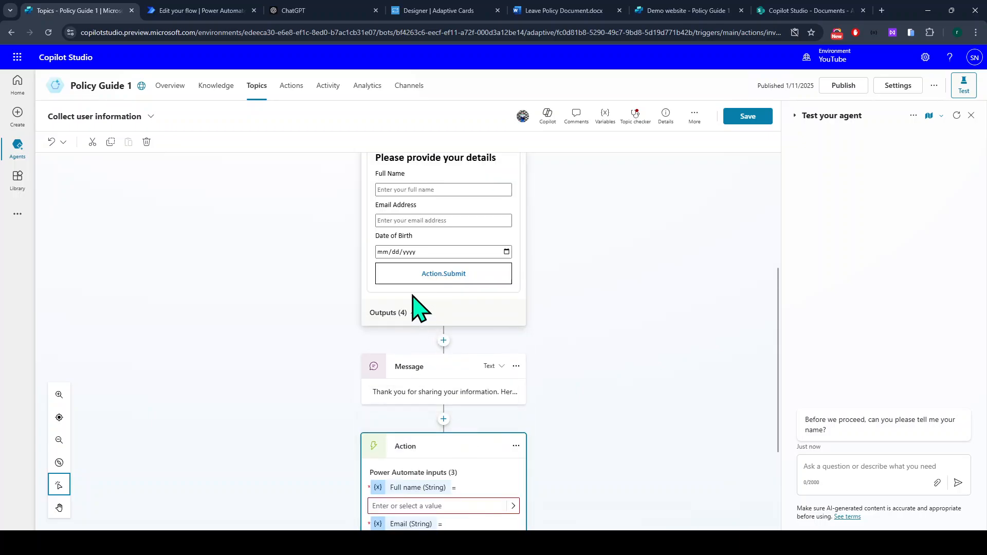
scroll(404, 416, "down", 3)
Map fullName, email and dob to the flow inputs and save the topic despite the error.
left_click(513, 352)
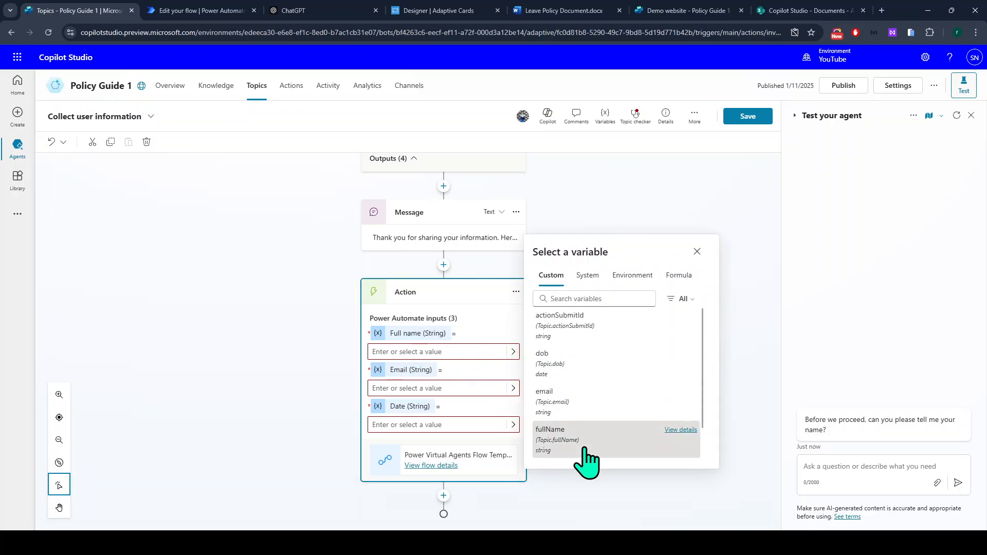
left_click(587, 447)
left_click(512, 394)
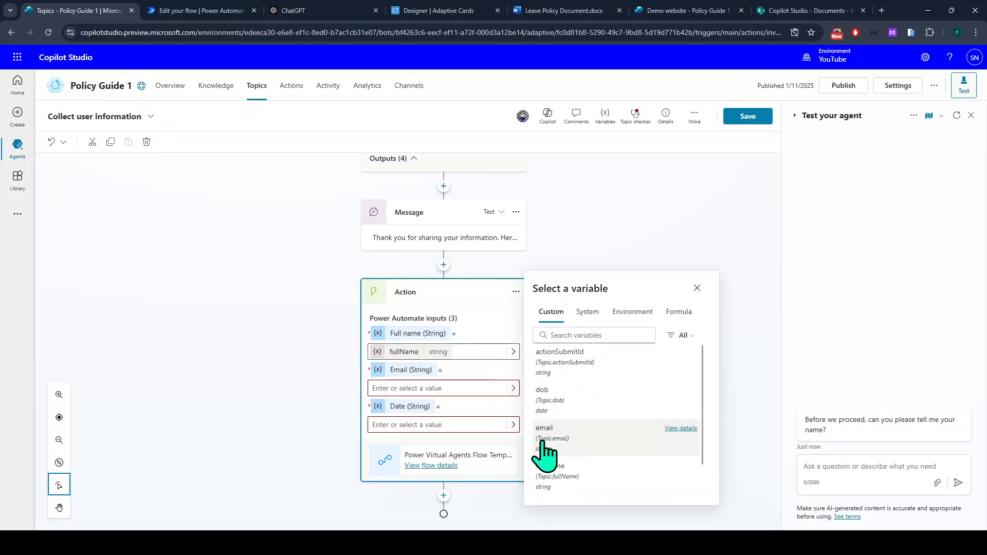
left_click(544, 450)
left_click(513, 425)
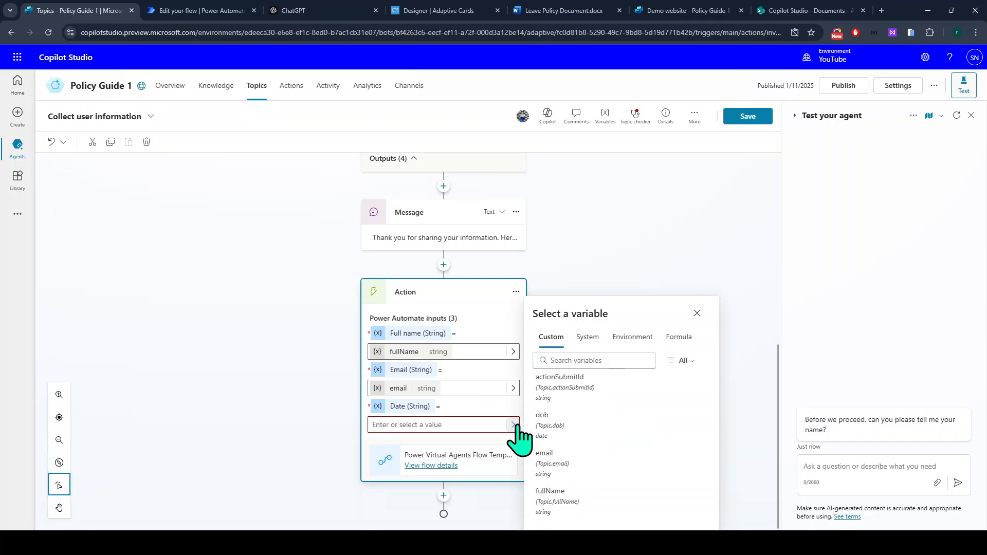
left_click(568, 432)
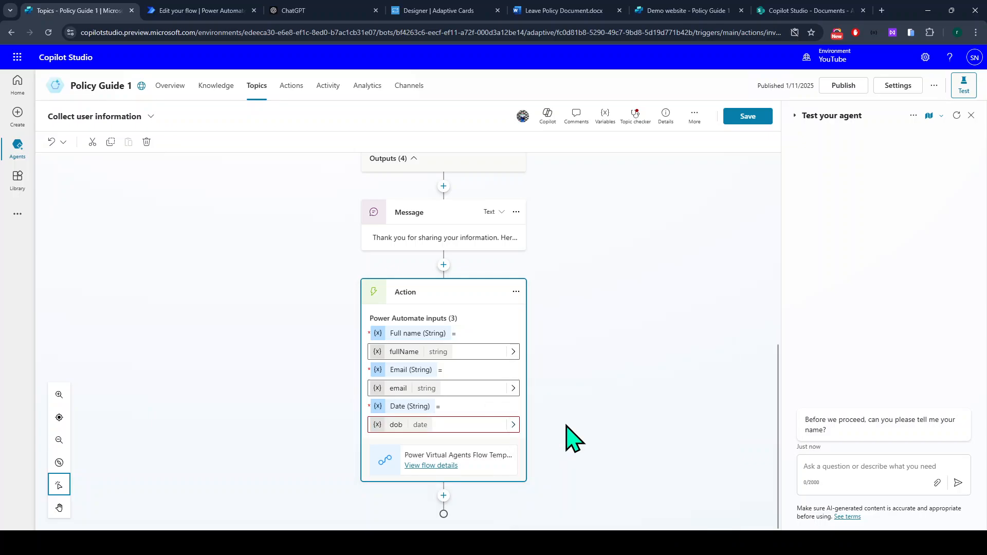
left_click(745, 117)
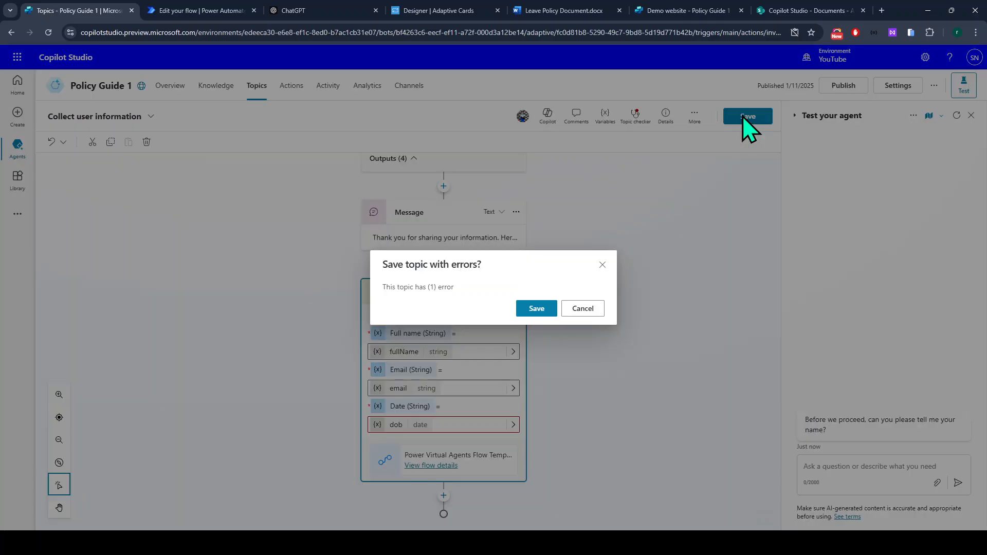
left_click(538, 309)
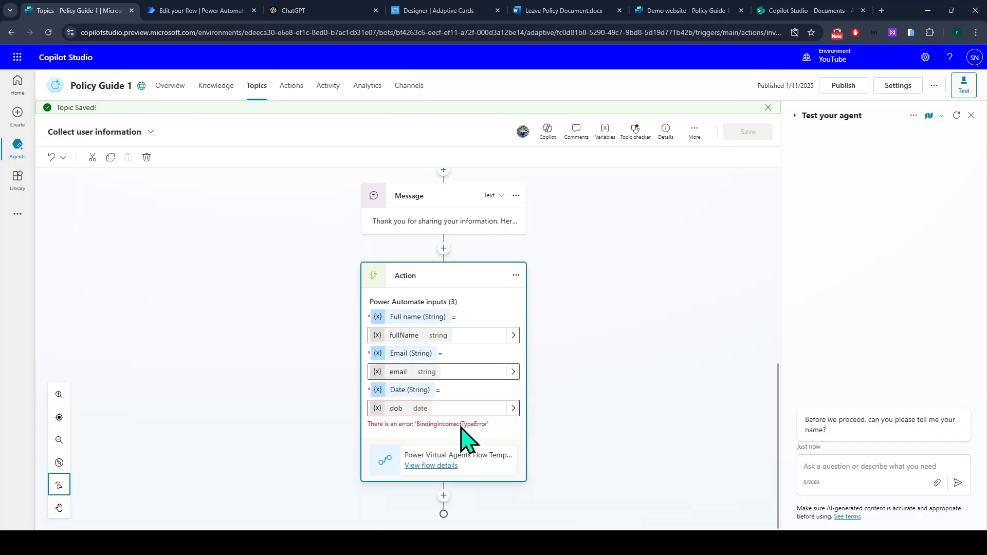
Delete the Date input from the flow trigger and publish the flow.
left_click(167, 10)
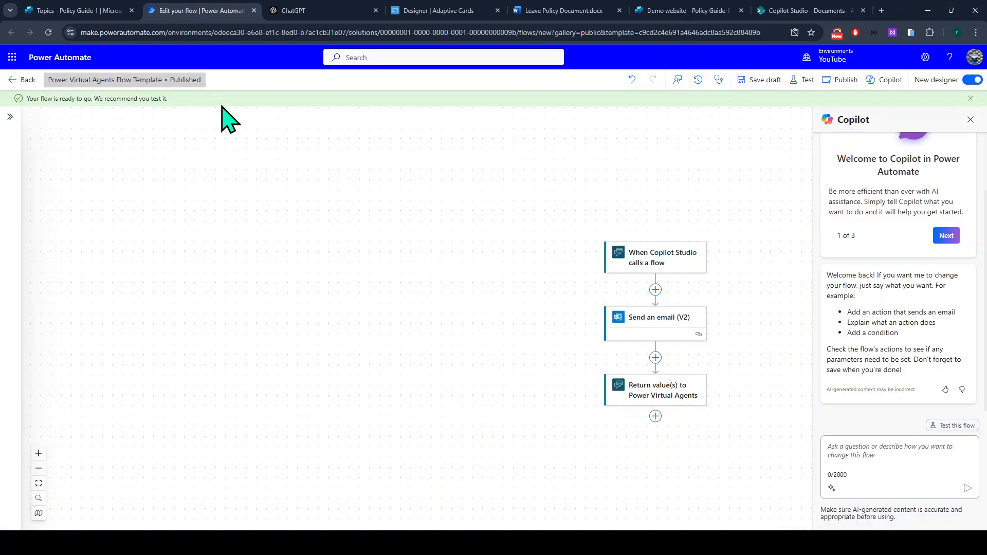
left_click(600, 261)
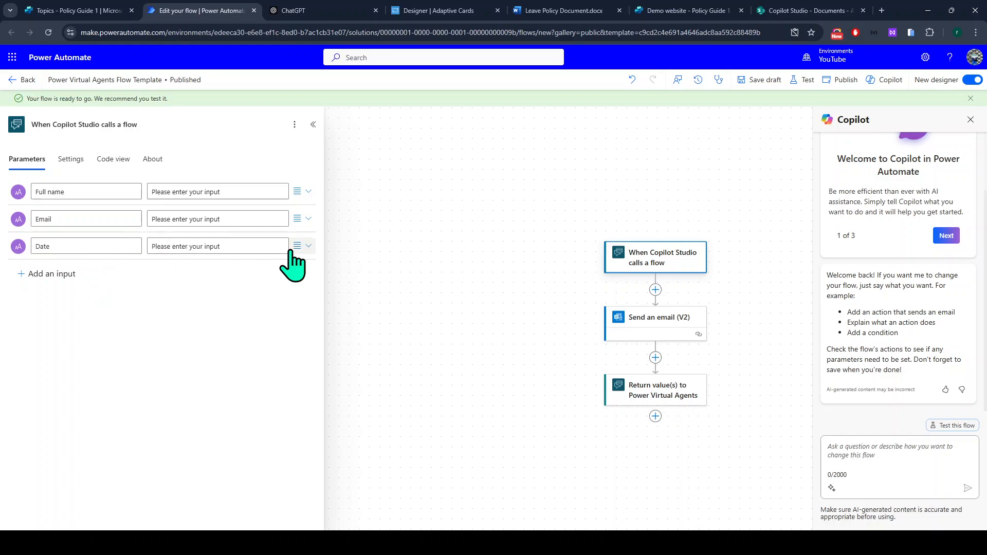
left_click(37, 272)
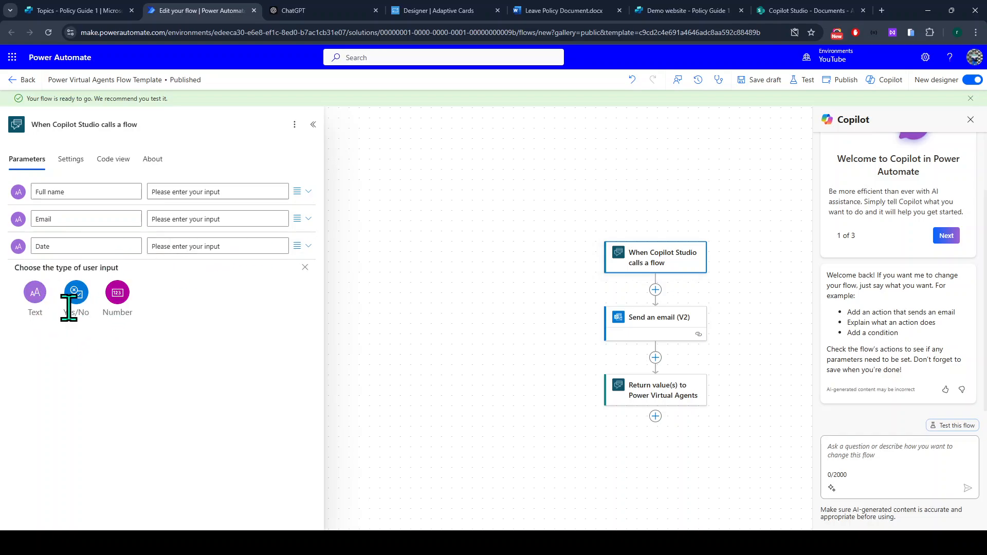
left_click(305, 268)
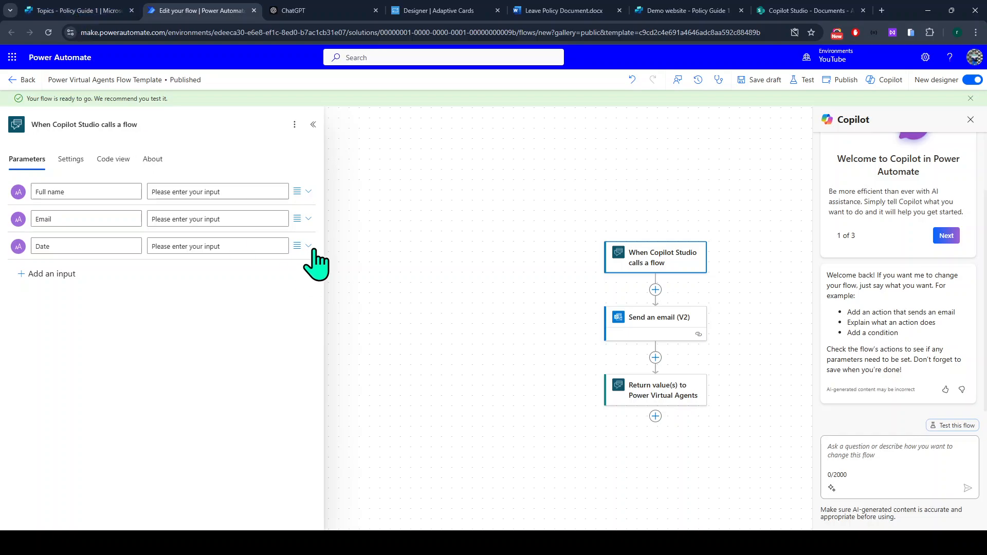
left_click(309, 247)
left_click(194, 245)
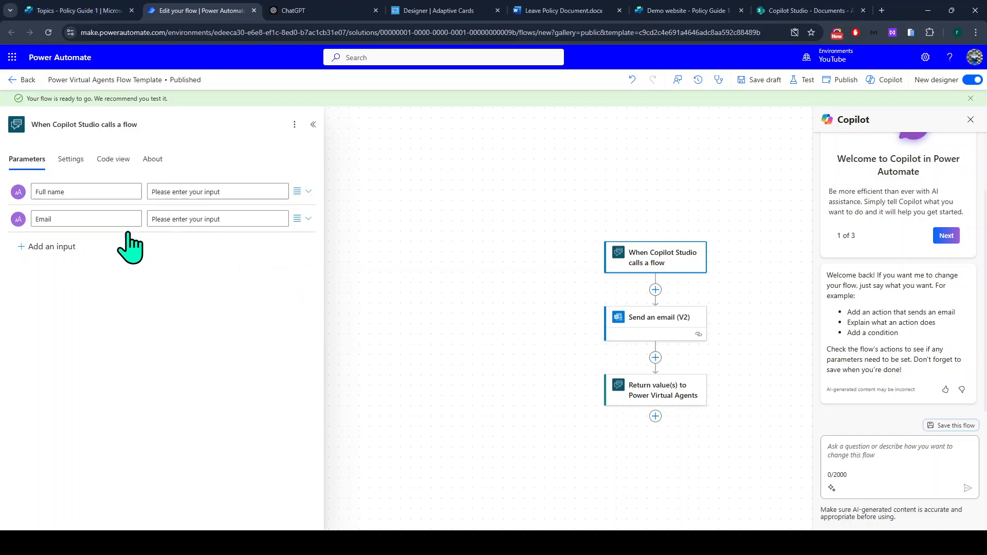
left_click(843, 88)
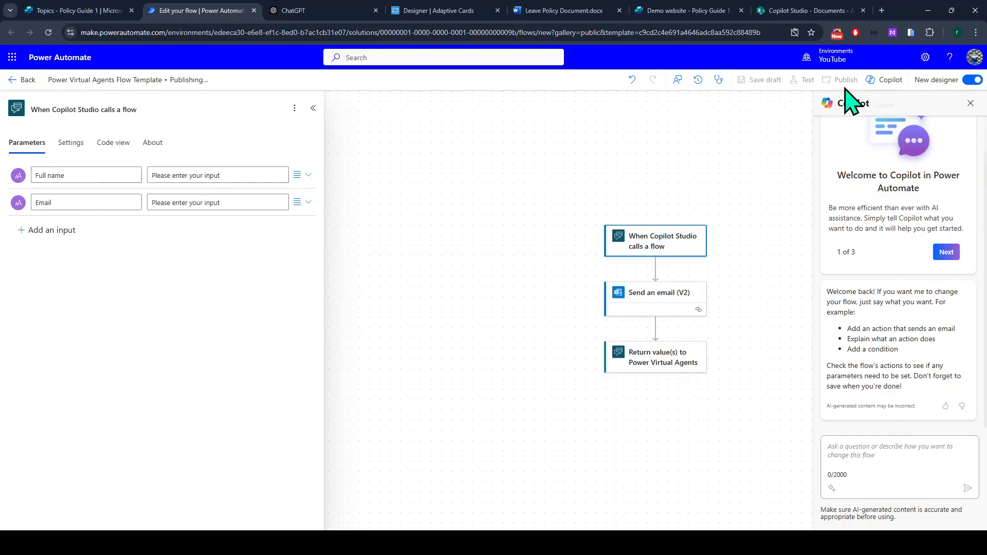
Remove the Date token and DOB line from the email body and republish.
left_click(619, 309)
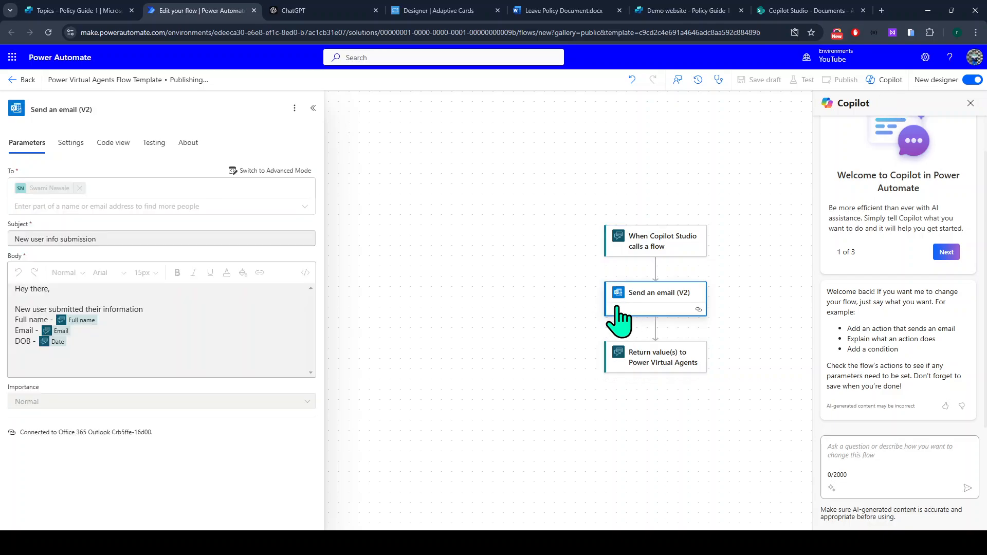
left_click(96, 356)
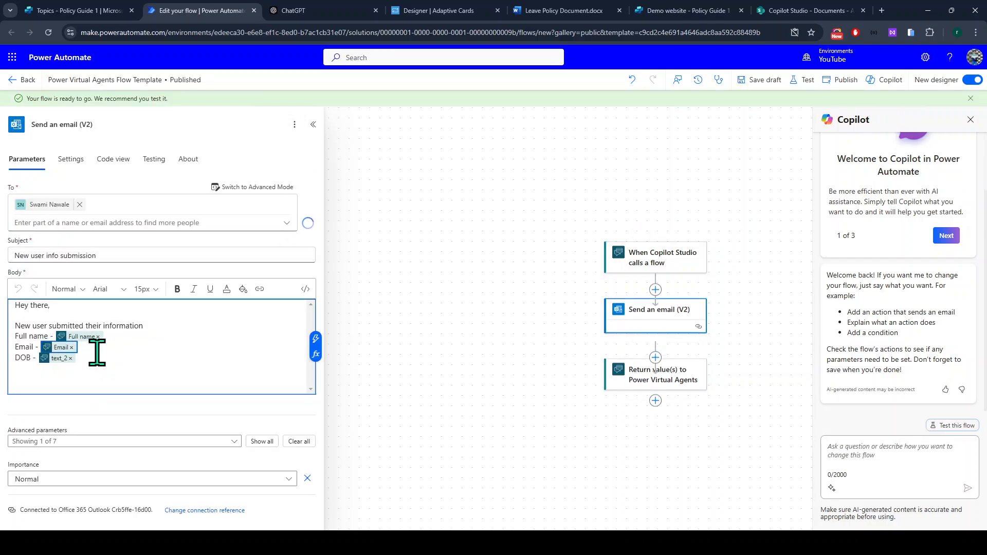
left_click(69, 360)
left_click_drag(76, 359, 0, 362)
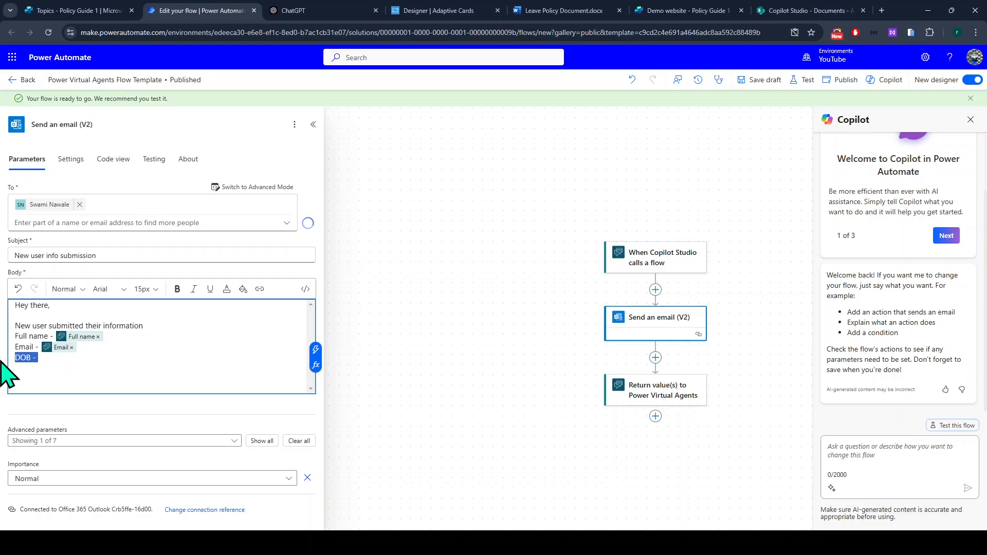
key("BackSpace")
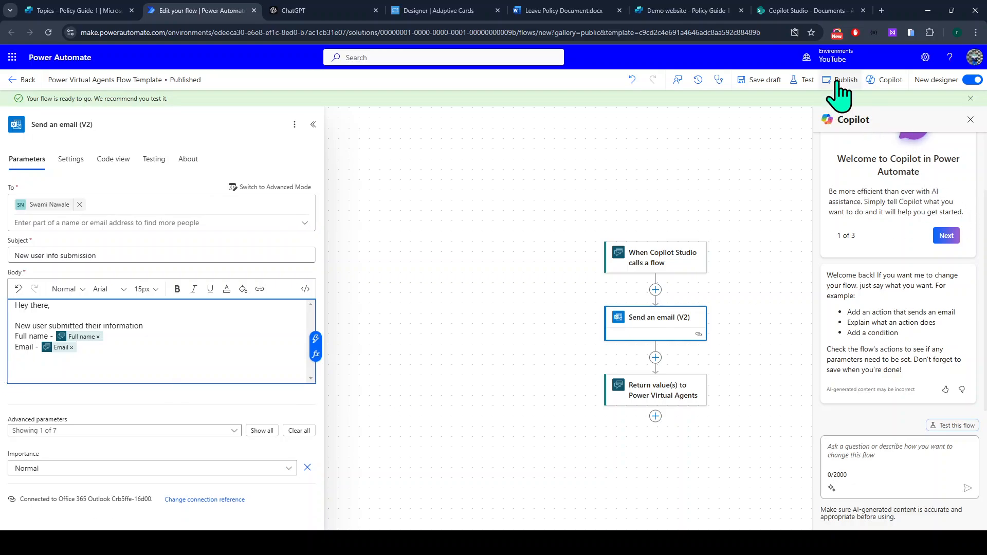
left_click(842, 82)
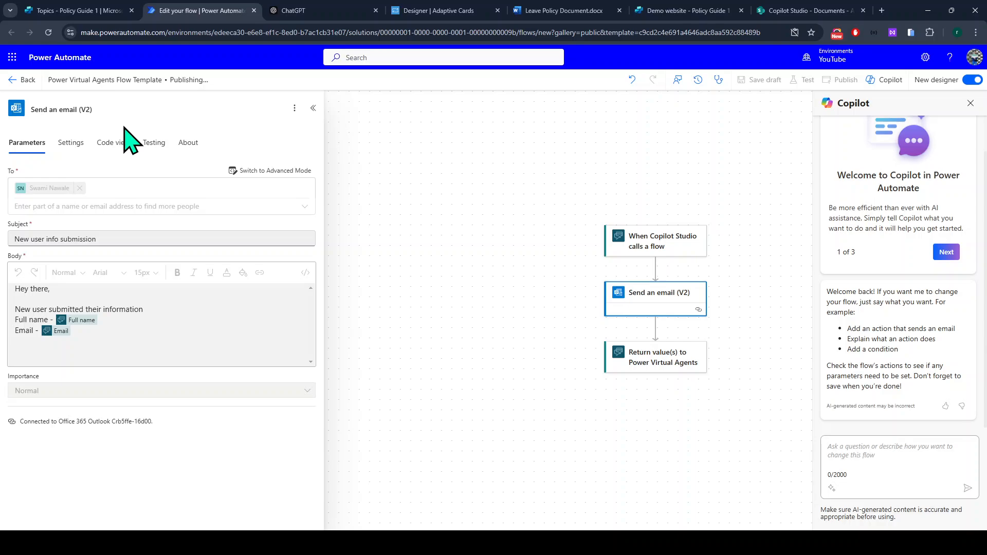
left_click(62, 10)
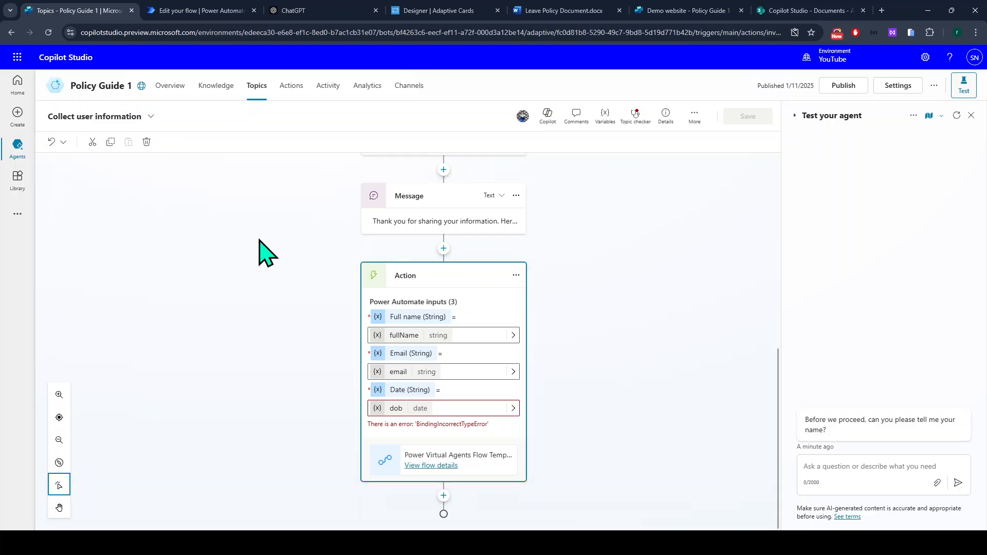
Reload Copilot Studio so the Action node asks only for Full name and Email, and restart the test chat.
left_click(44, 40)
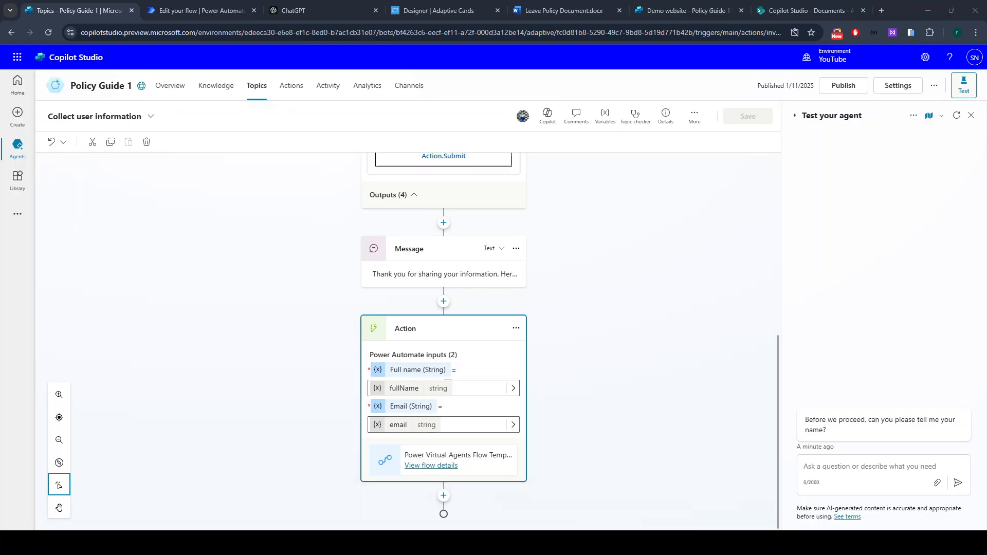
left_click(956, 116)
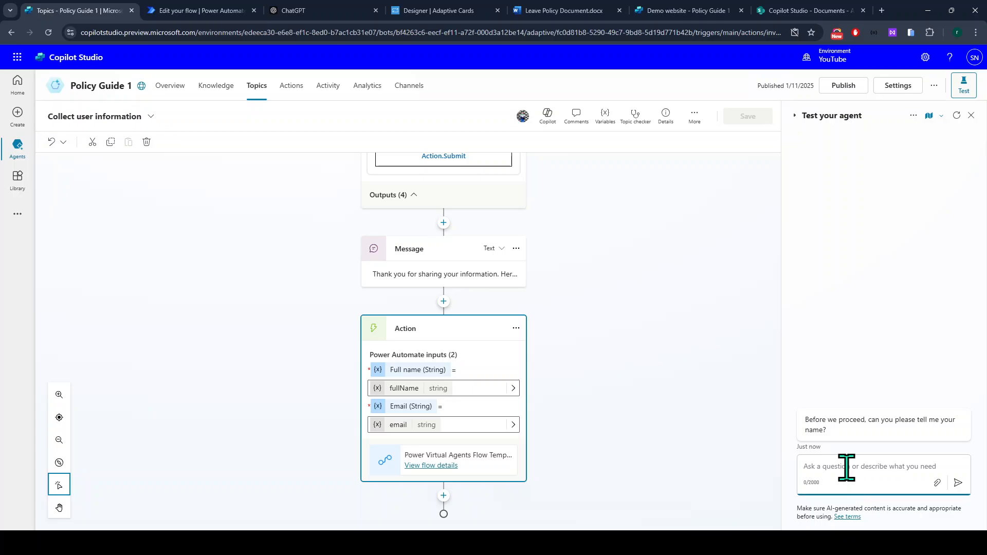
Answer the name prompt with 'x', pick Other, and ask the agent to 'submit my info'.
type("x")
key("Return")
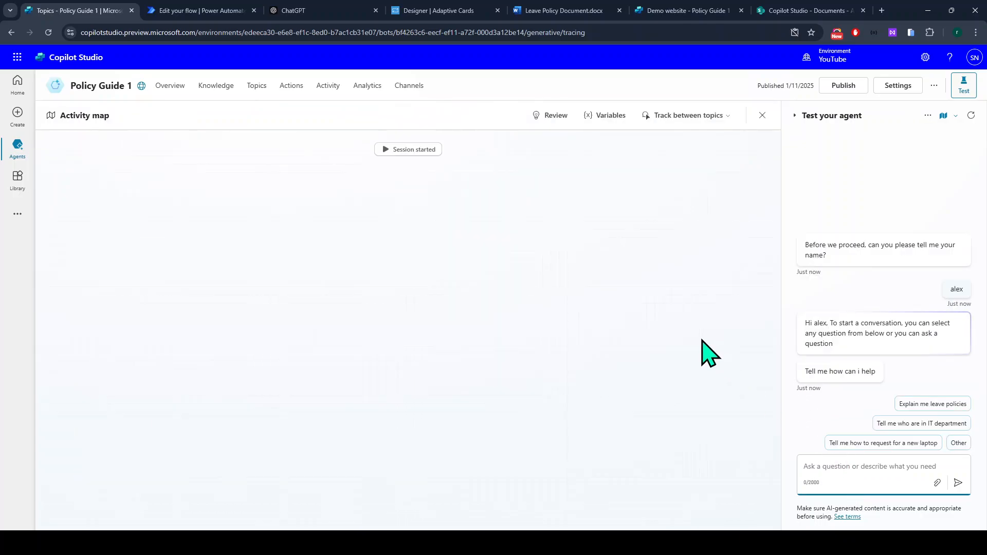
left_click(958, 443)
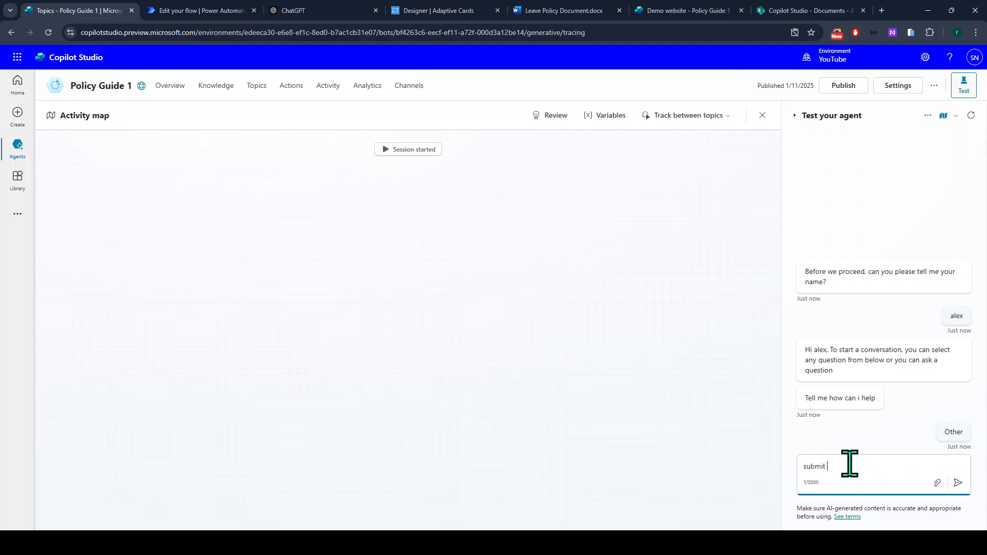
type("submit my info")
key("Return")
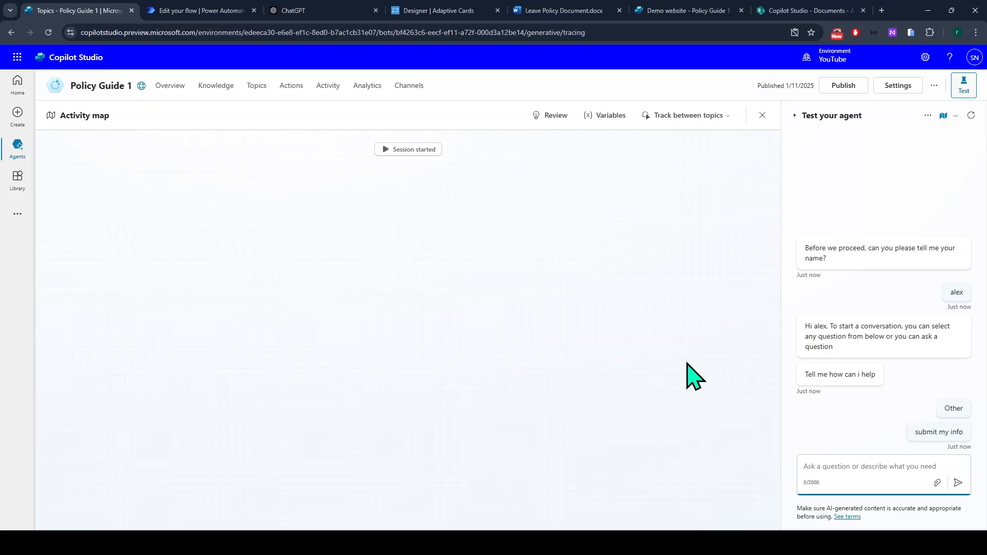
Enter the test user's full name in the details form and submit it with Action.Submit.
left_click(829, 350)
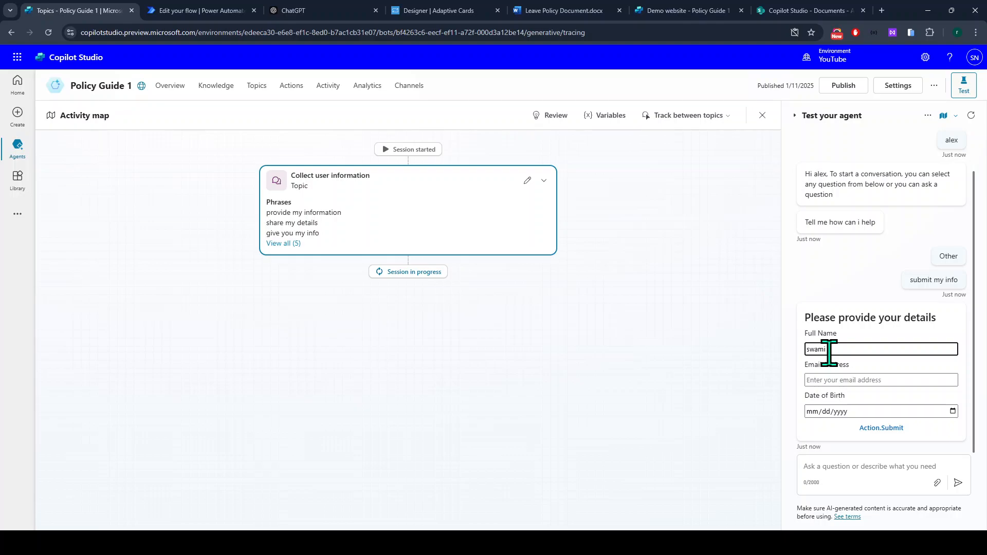
key("Tab")
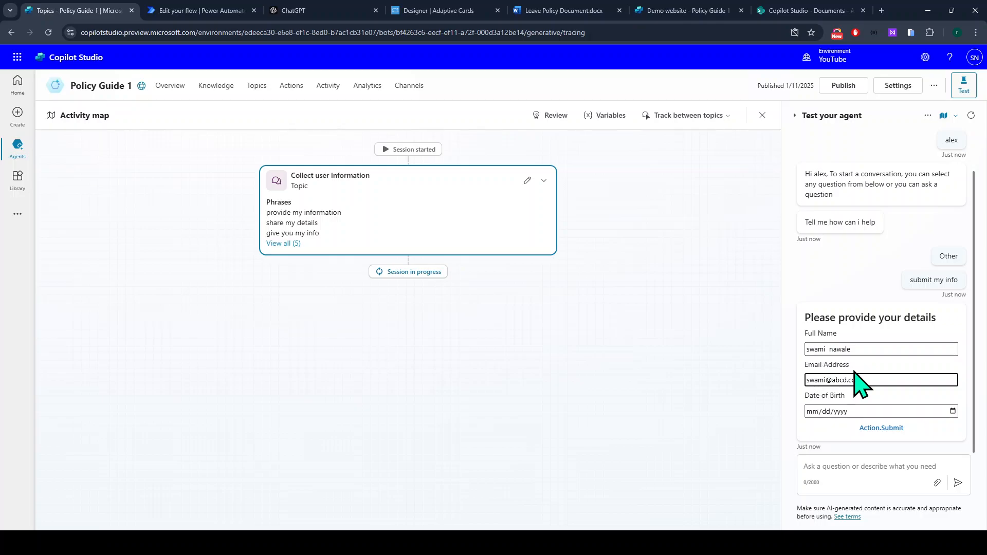
left_click(886, 429)
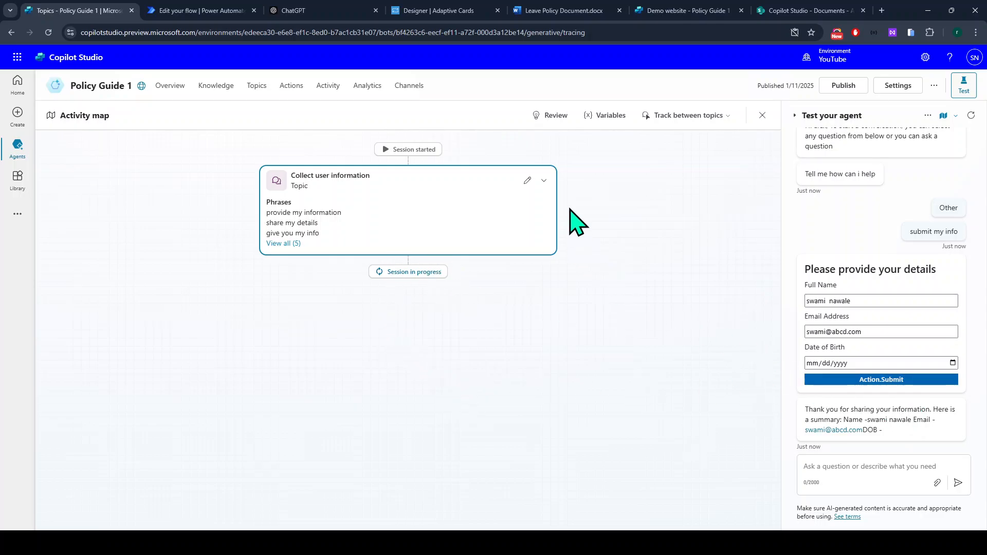
Turn on Track between topics, then return to the Topics list.
left_click(687, 117)
left_click(688, 156)
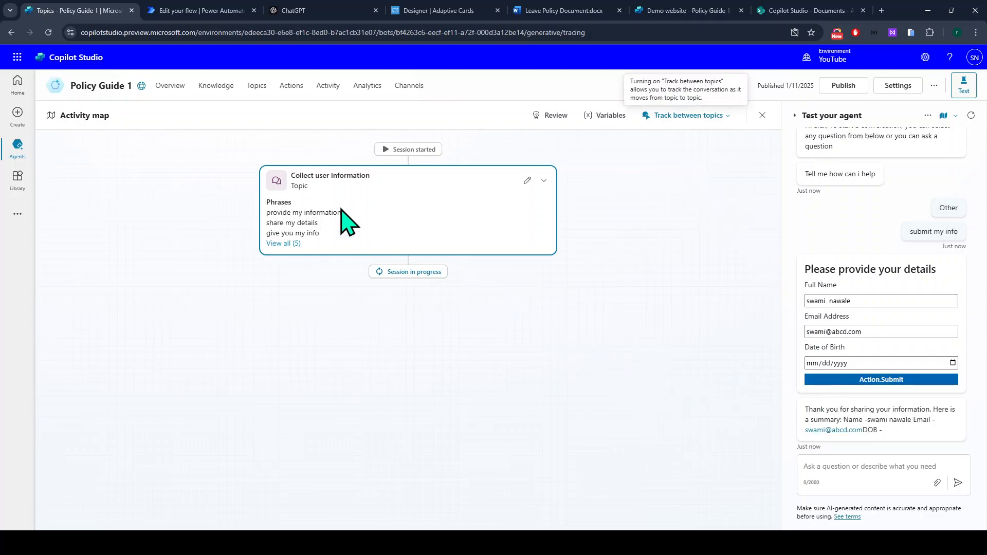
left_click(254, 88)
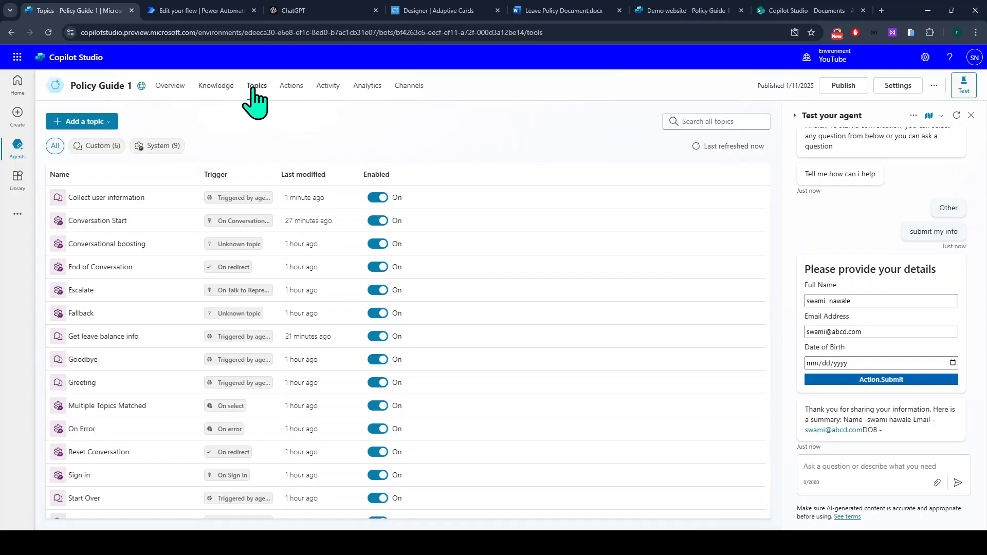
Open the Collect user information topic, check its Action node, then go to the Power Automate flow tab.
left_click(119, 200)
scroll(362, 339, "down", 7)
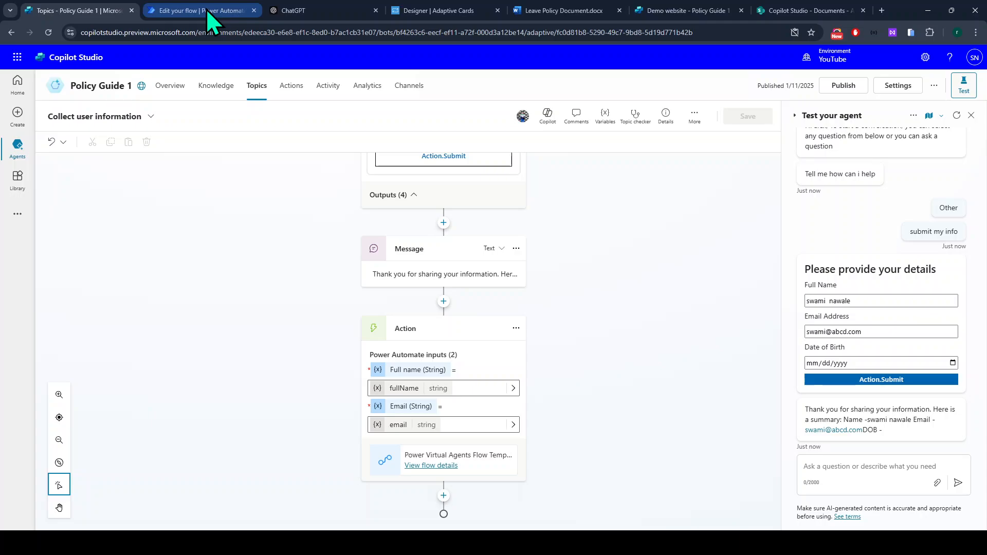
left_click(172, 10)
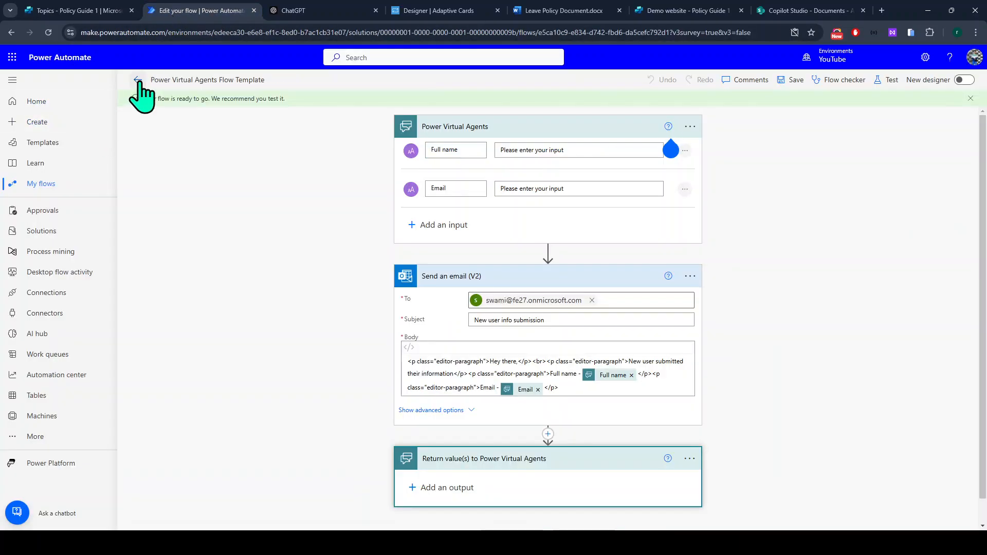
Open the latest flow run and inspect the trigger's submitted name and email outputs.
left_click(138, 80)
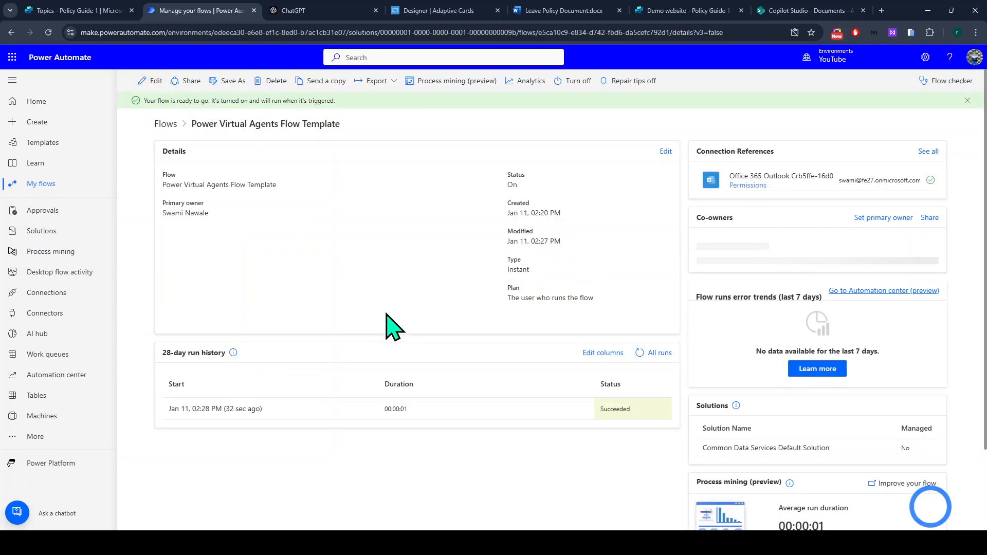
left_click(192, 411)
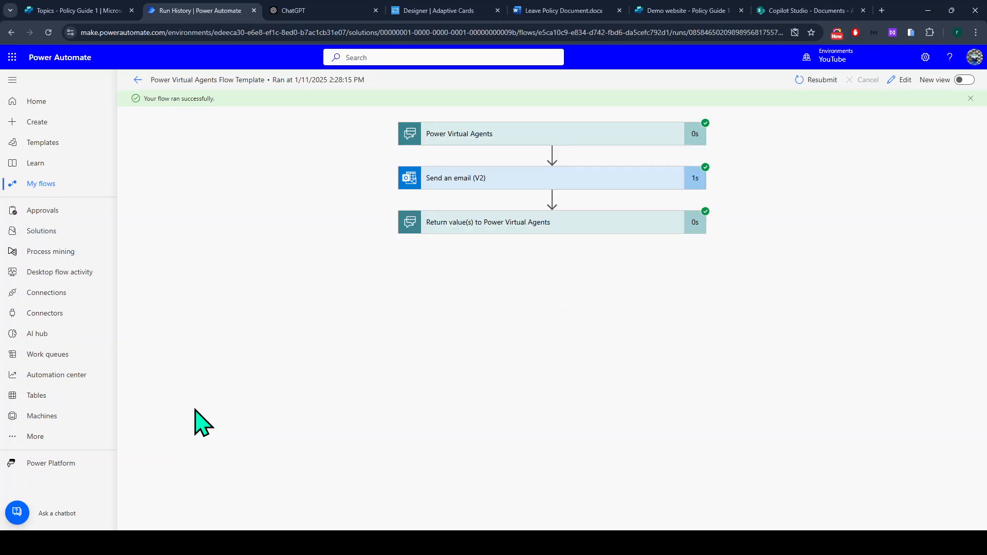
left_click(492, 138)
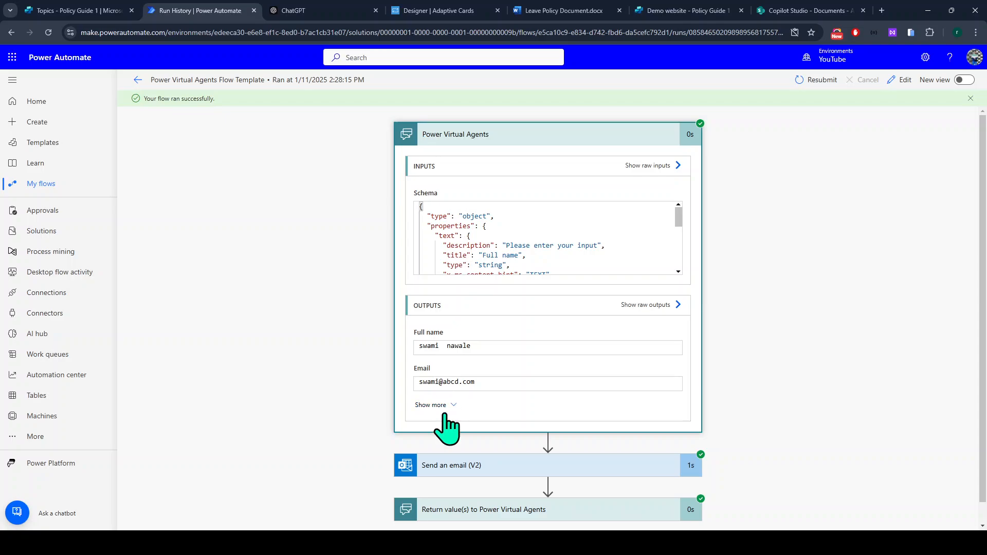
left_click(436, 406)
left_click_drag(483, 383, 412, 347)
scroll(409, 338, "down", 2)
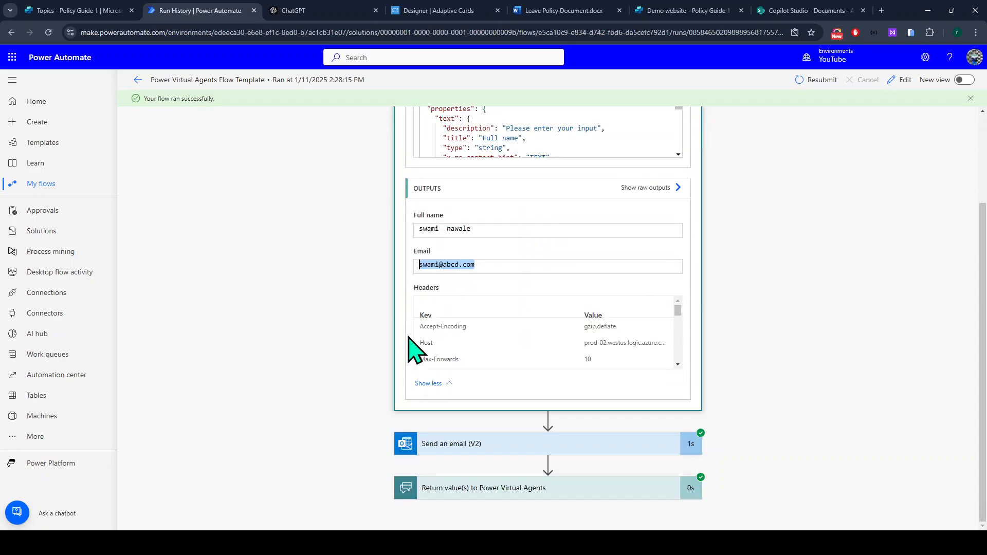
Expand the Send an email (V2) step and review all of its inputs.
left_click(436, 444)
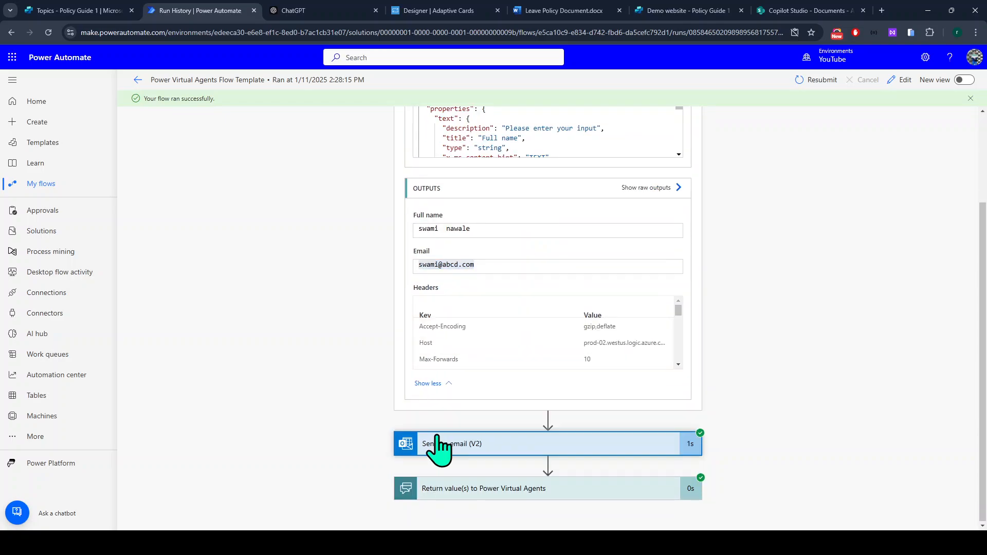
scroll(438, 437, "down", 4)
scroll(438, 445, "down", 1)
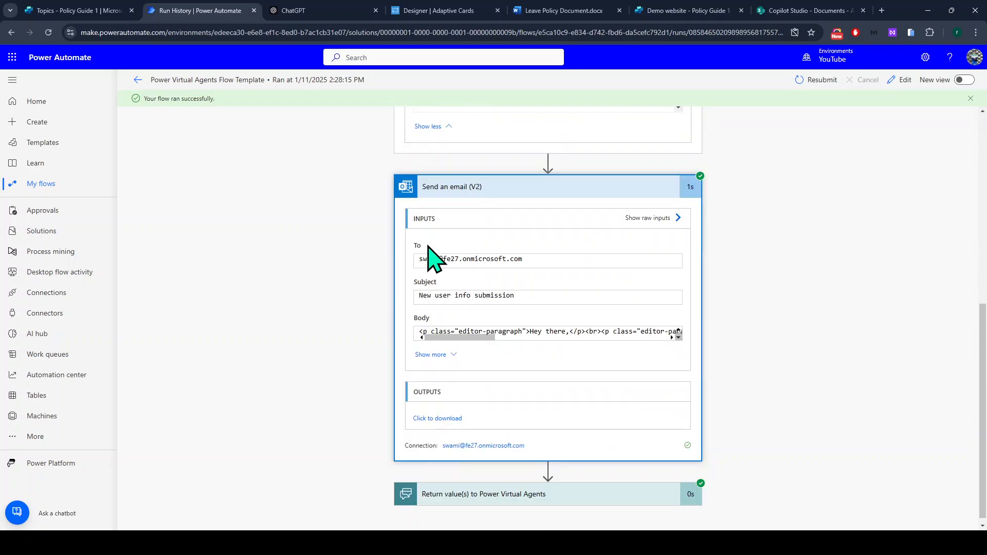
left_click(437, 355)
scroll(442, 368, "down", 1)
Launch Outlook in a new tab from the Microsoft 365 app list and switch to the mailbox.
left_click(12, 57)
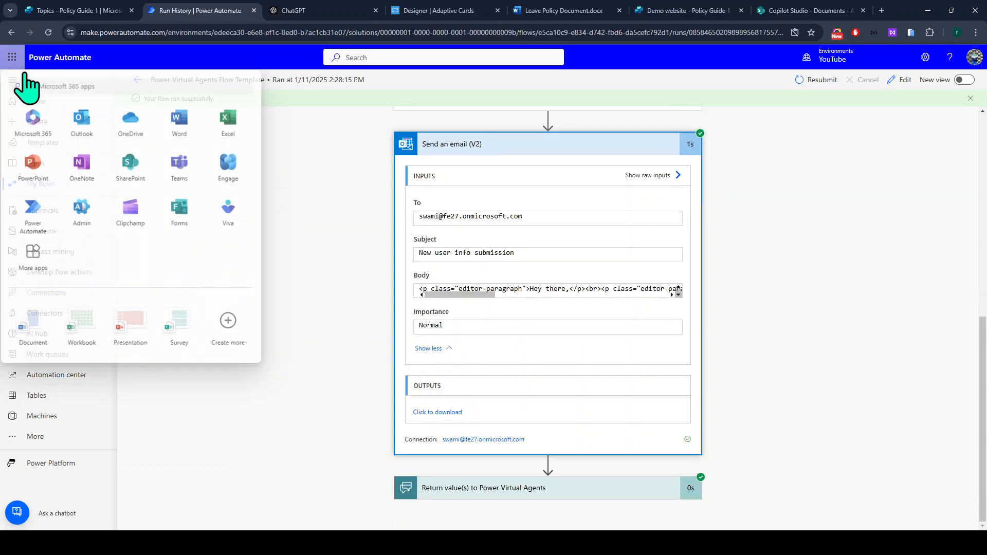
left_click(89, 135)
left_click(198, 11)
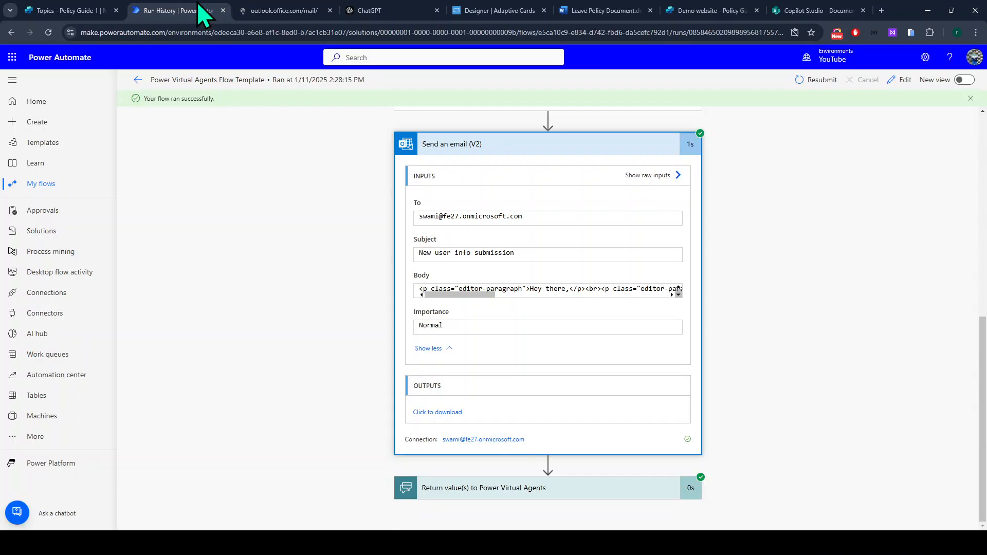
left_click(271, 6)
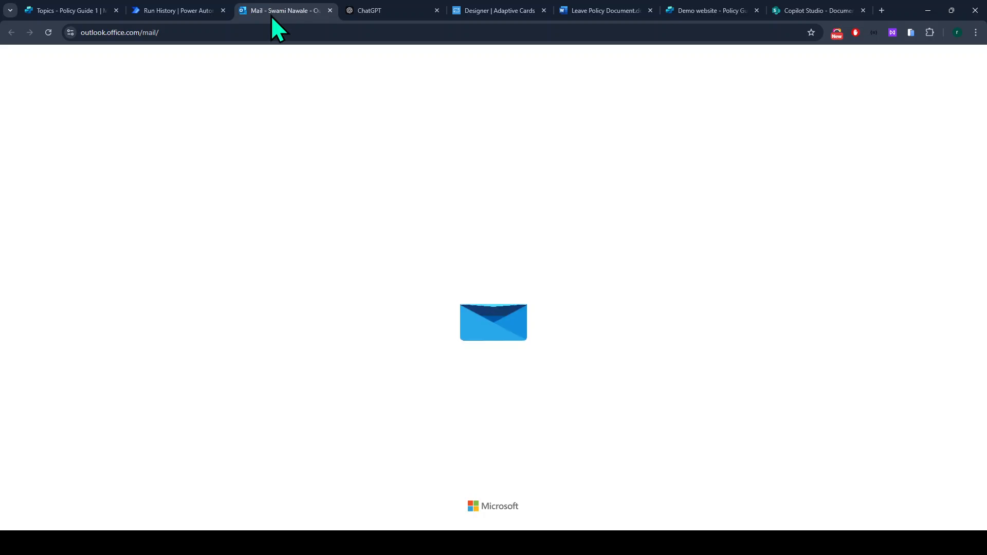
Check the 'New user info submission' email's Full name and Email lines, then return to Copilot Studio.
key("ctrl+w")
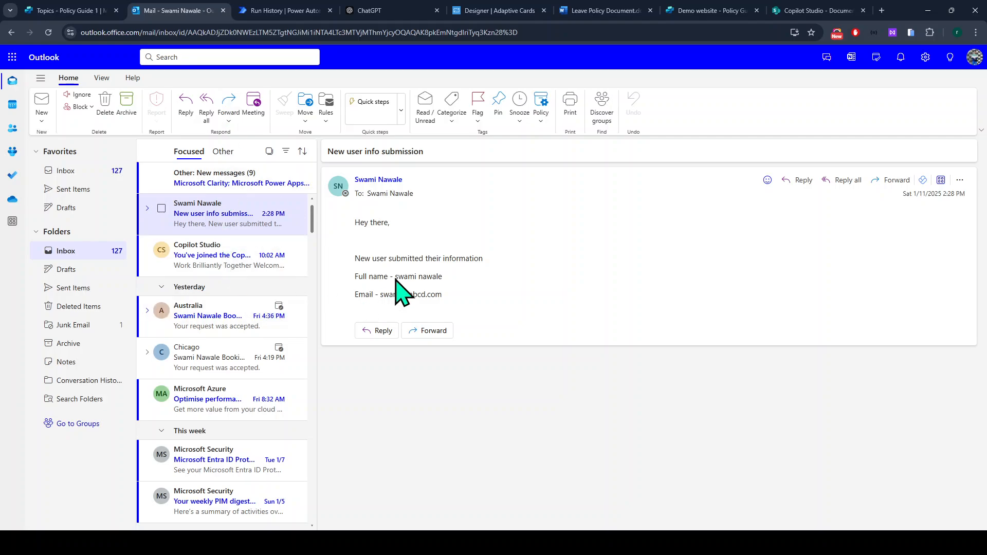
left_click_drag(360, 222, 514, 308)
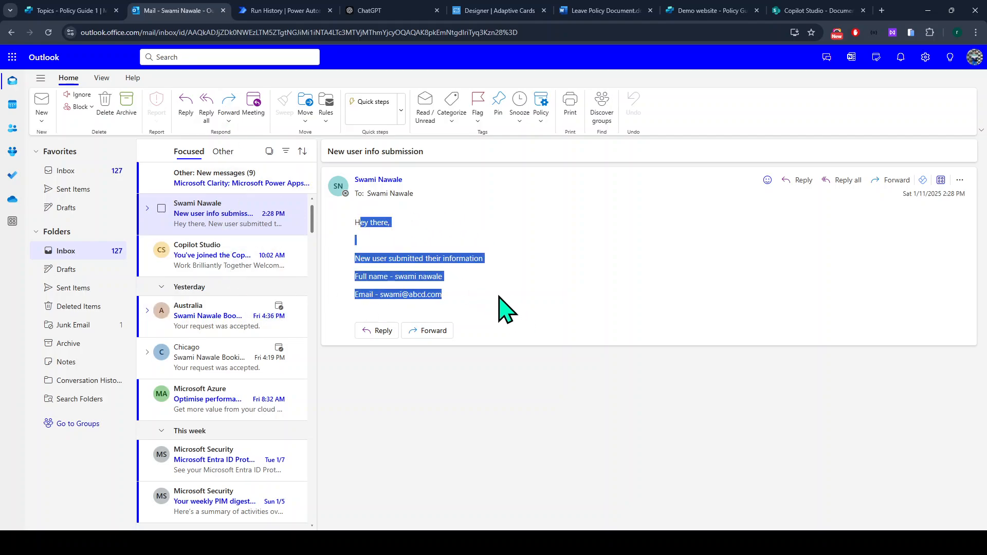
left_click(506, 308)
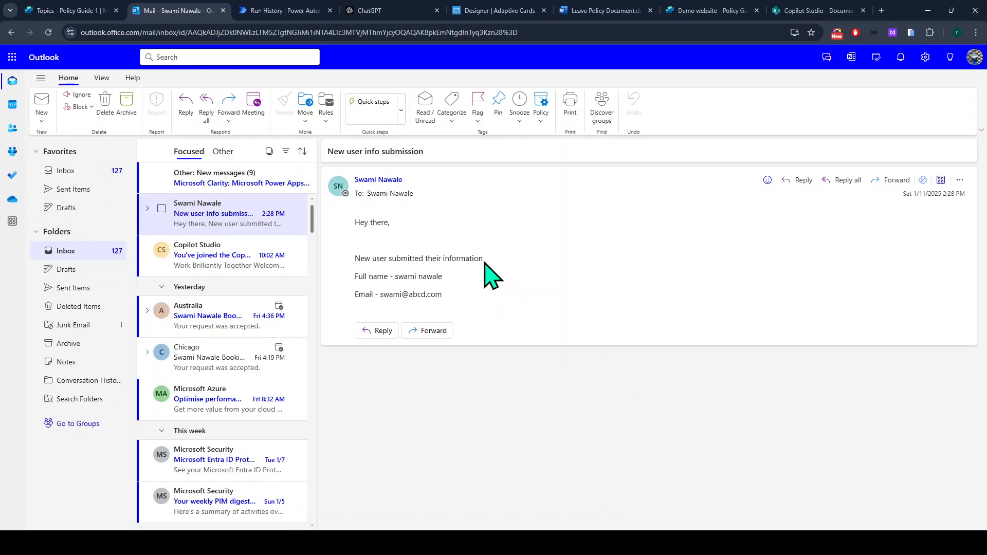
left_click_drag(461, 300, 323, 278)
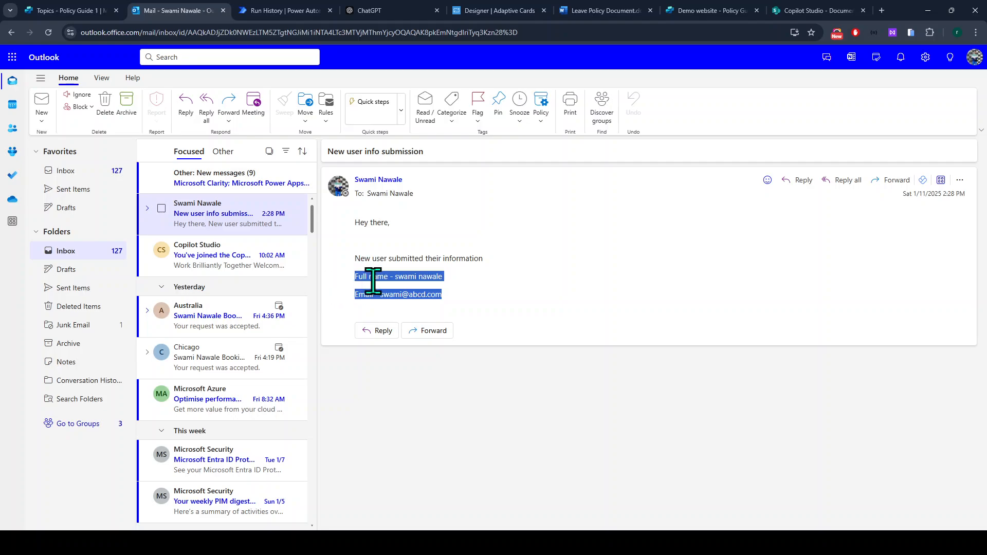
left_click(88, 10)
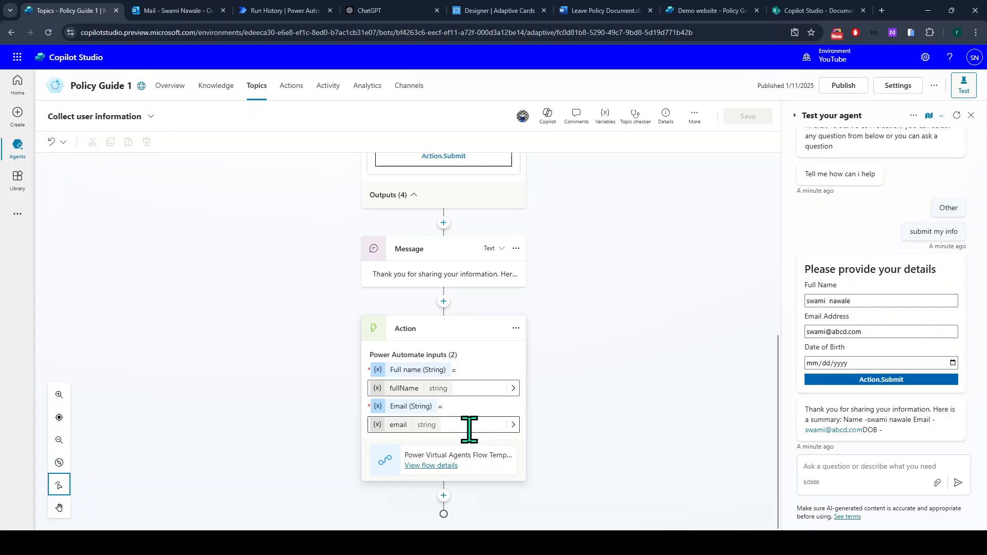
Scroll through the flow run's step outputs down to the returned 200 status.
left_click(297, 12)
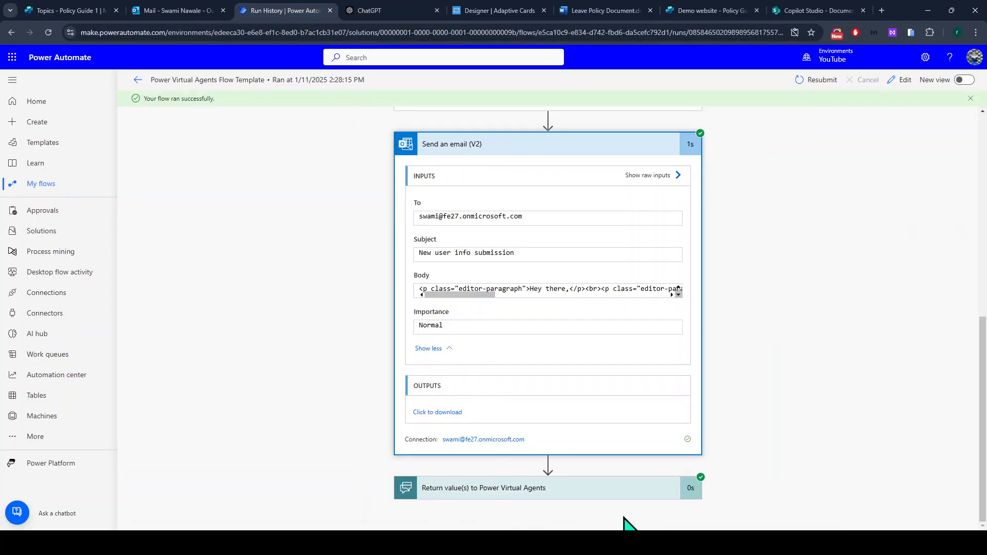
scroll(399, 232, "up", 5)
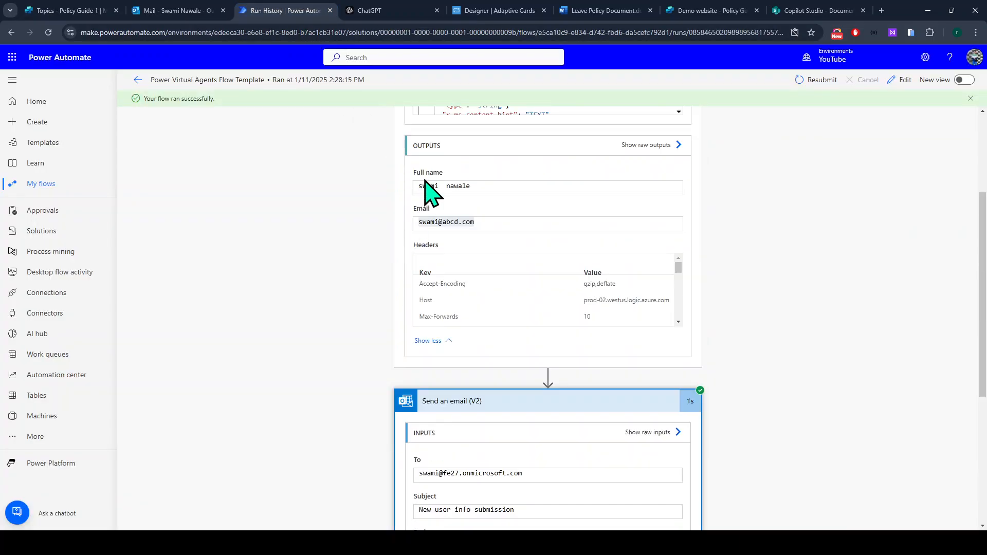
scroll(425, 181, "up", 2)
scroll(425, 165, "down", 5)
scroll(430, 332, "down", 3)
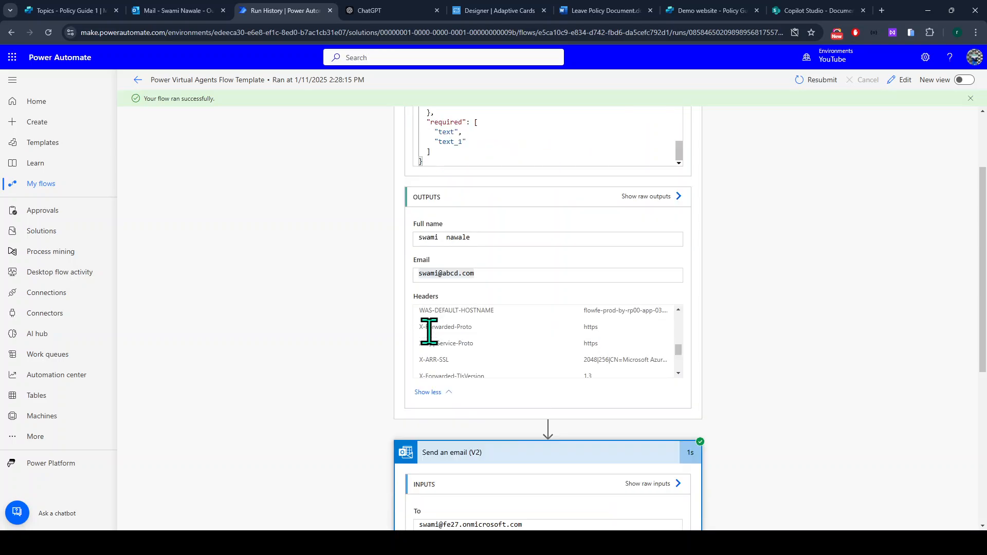
scroll(430, 331, "down", 3)
scroll(426, 390, "down", 6)
scroll(452, 497, "down", 3)
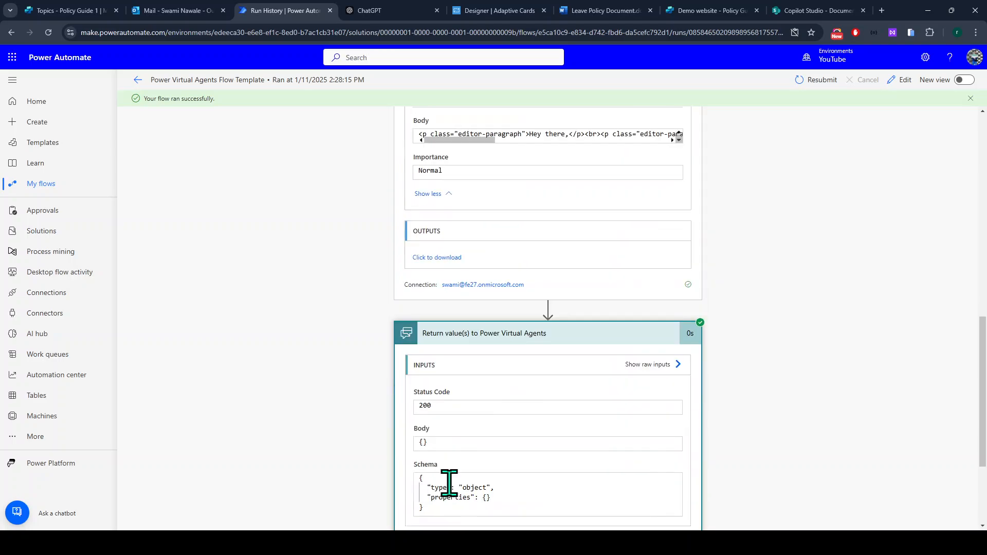
scroll(448, 485, "down", 3)
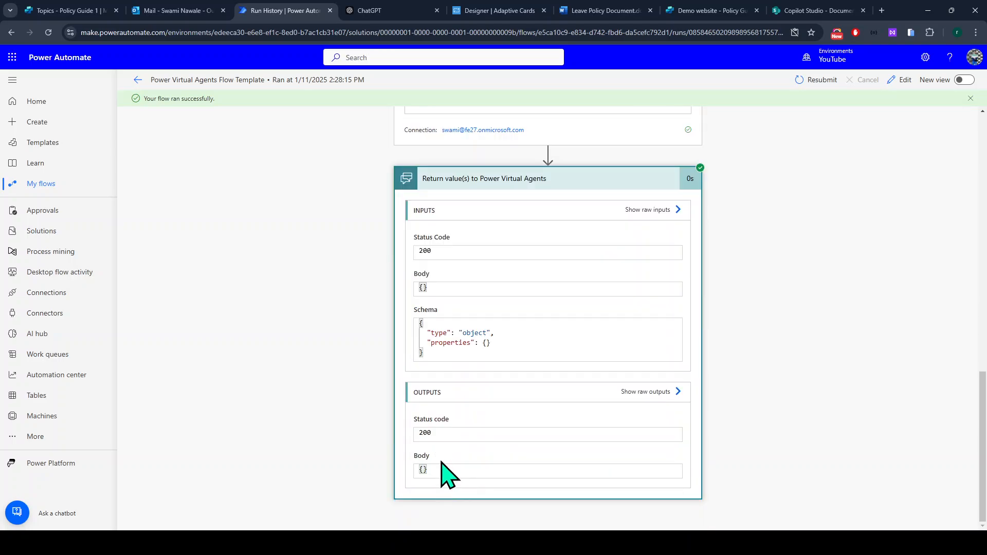
Back in the topic, start adding a new node between the Message and Action steps.
left_click(53, 11)
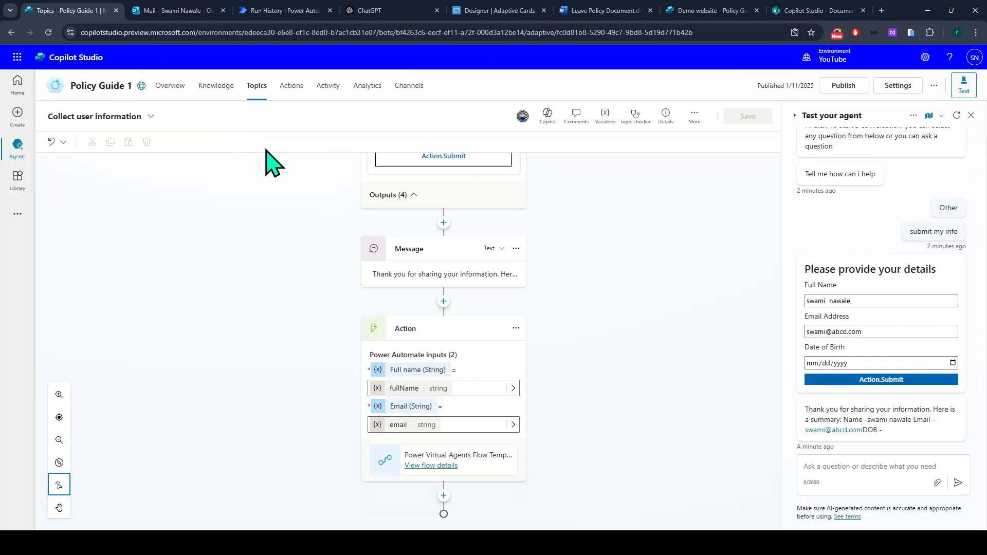
left_click(443, 301)
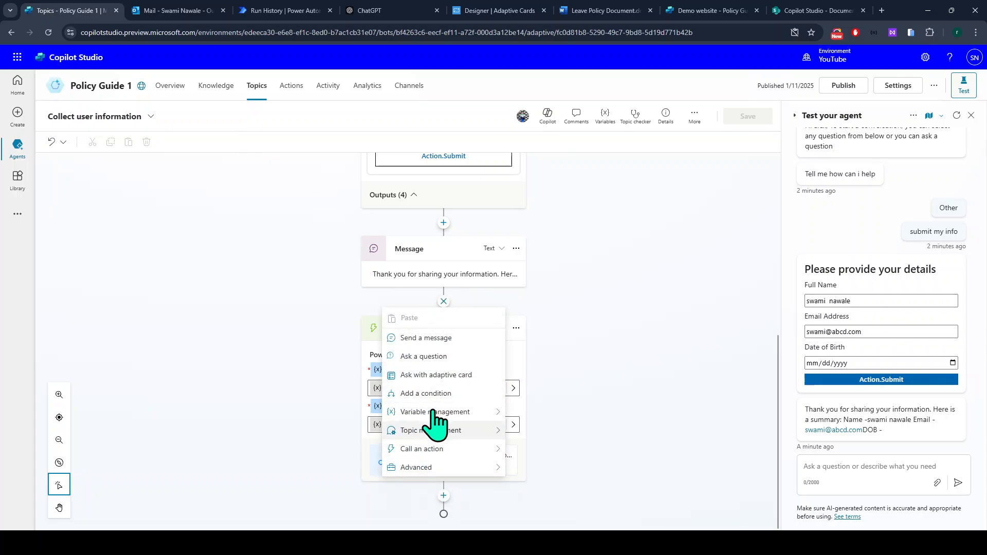
mouse_move(435, 474)
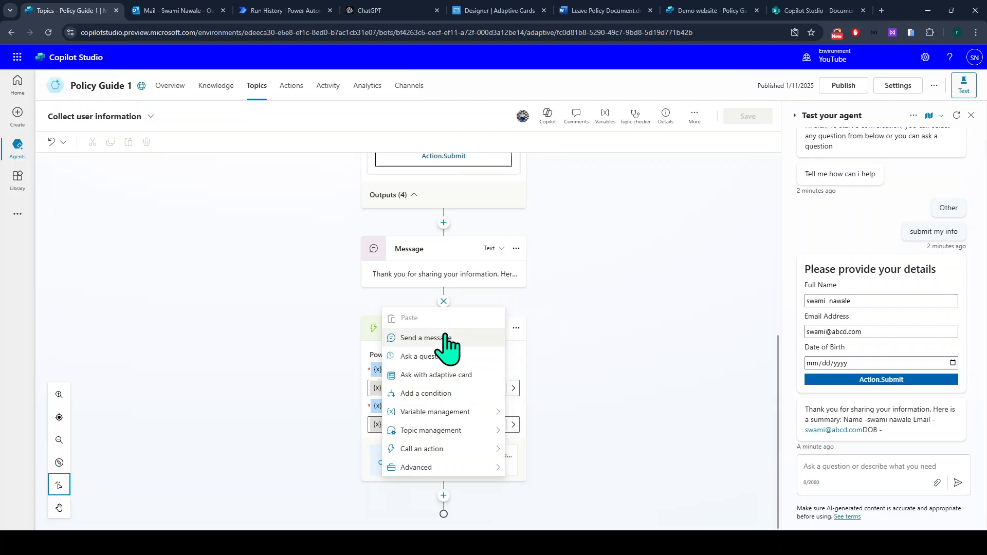